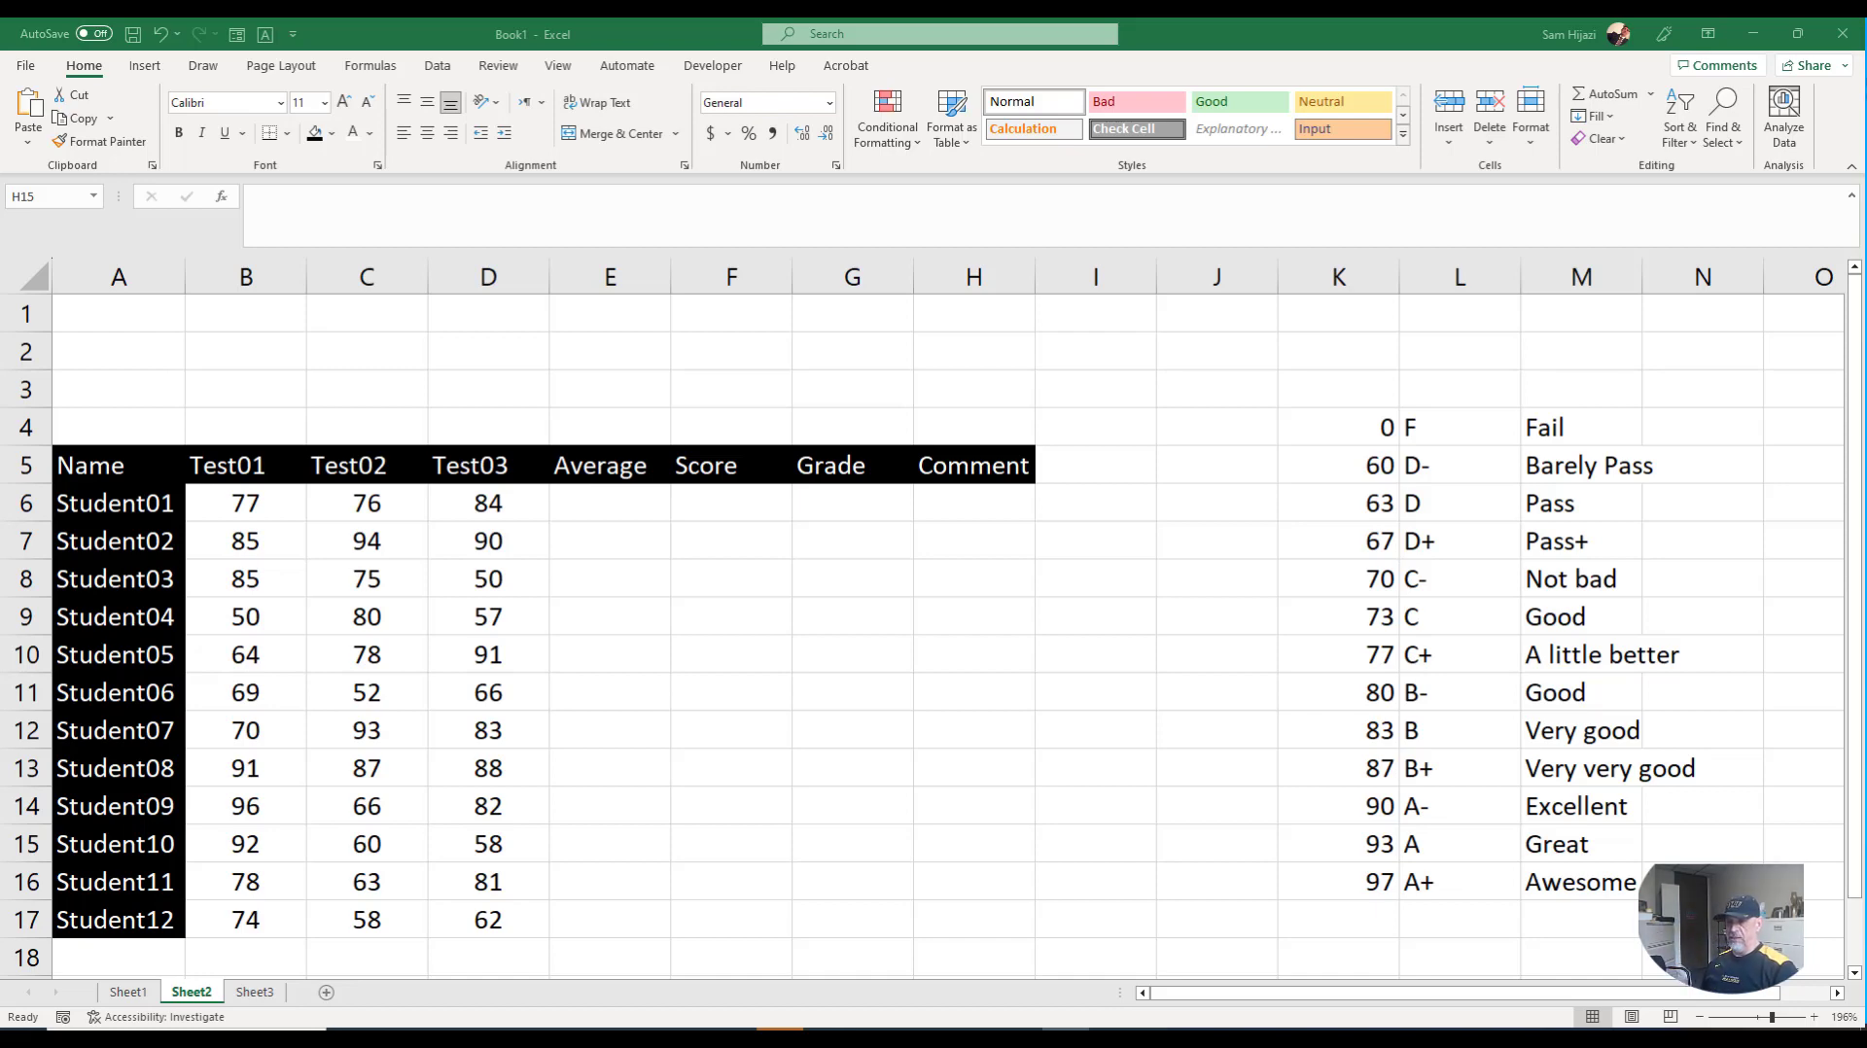
- Examine the grading scale in K4:M16, comparing the minimum scores with their letter grades and comments
{"action": "left_click", "coordinate": [1369, 429]}
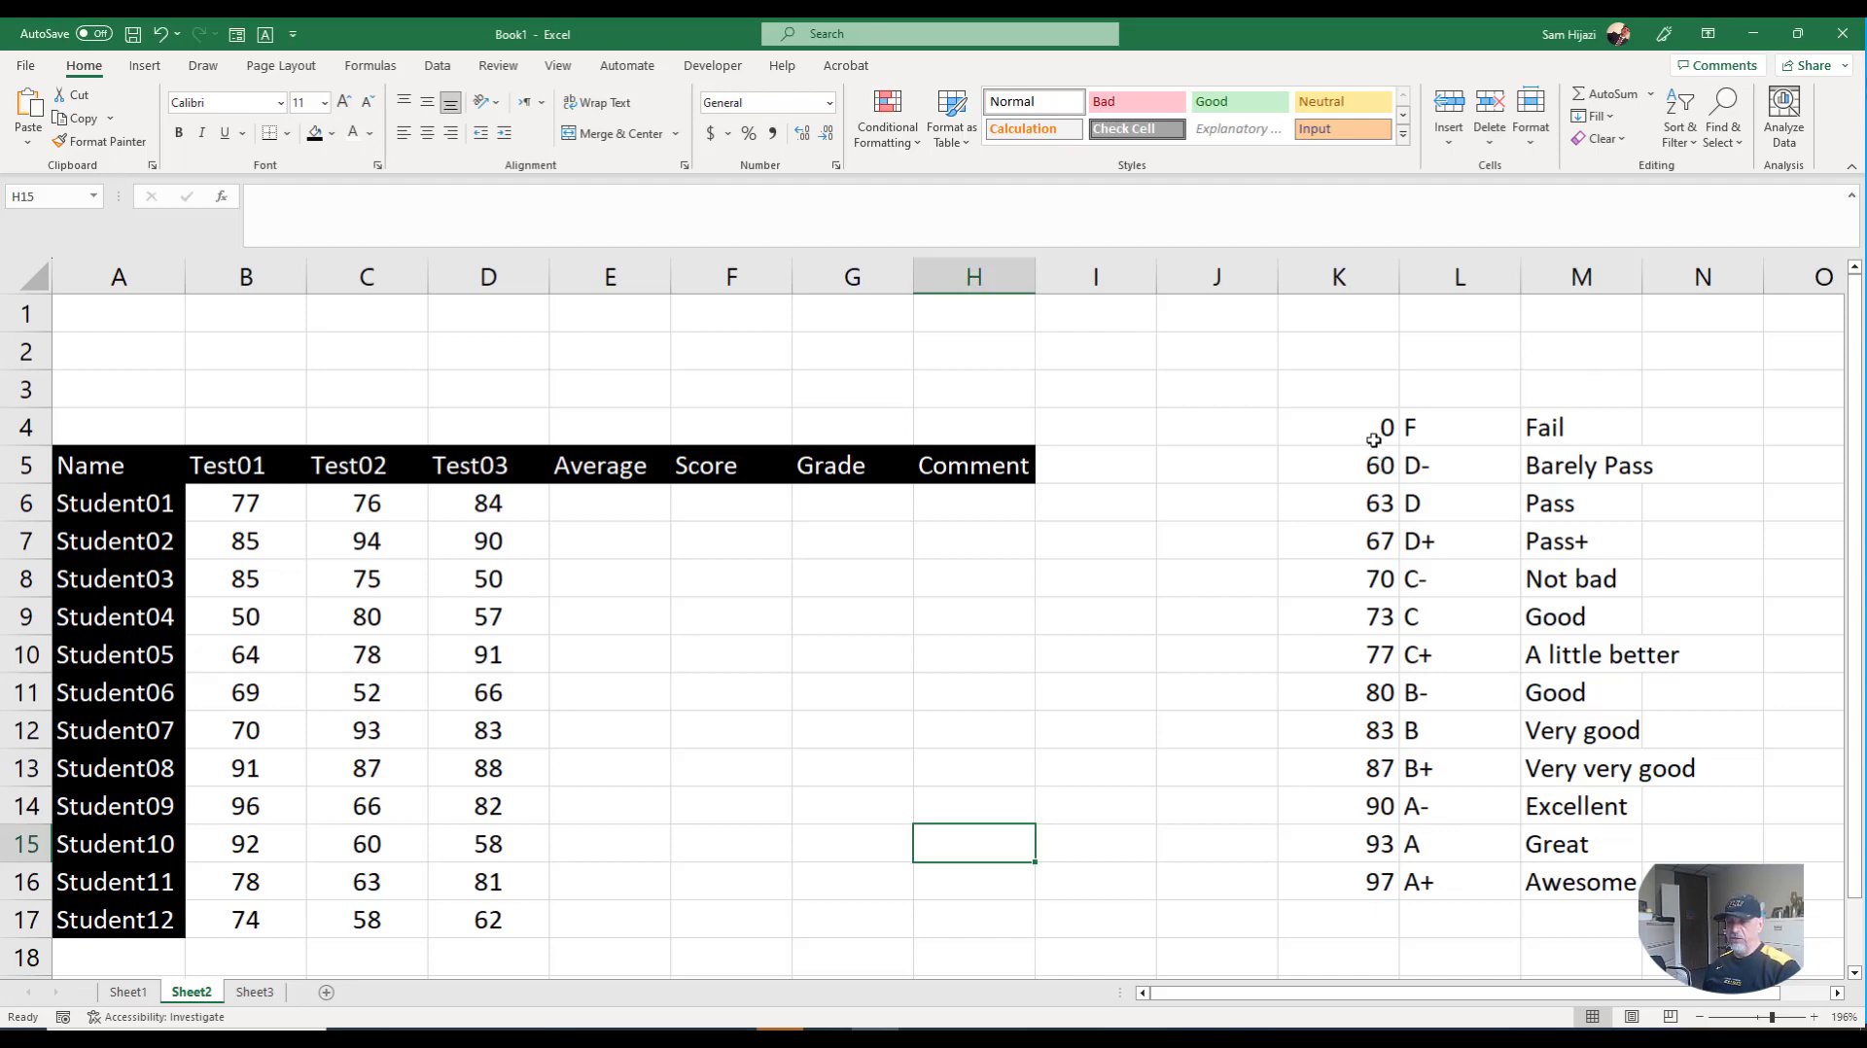
{"action": "left_click", "coordinate": [1373, 436]}
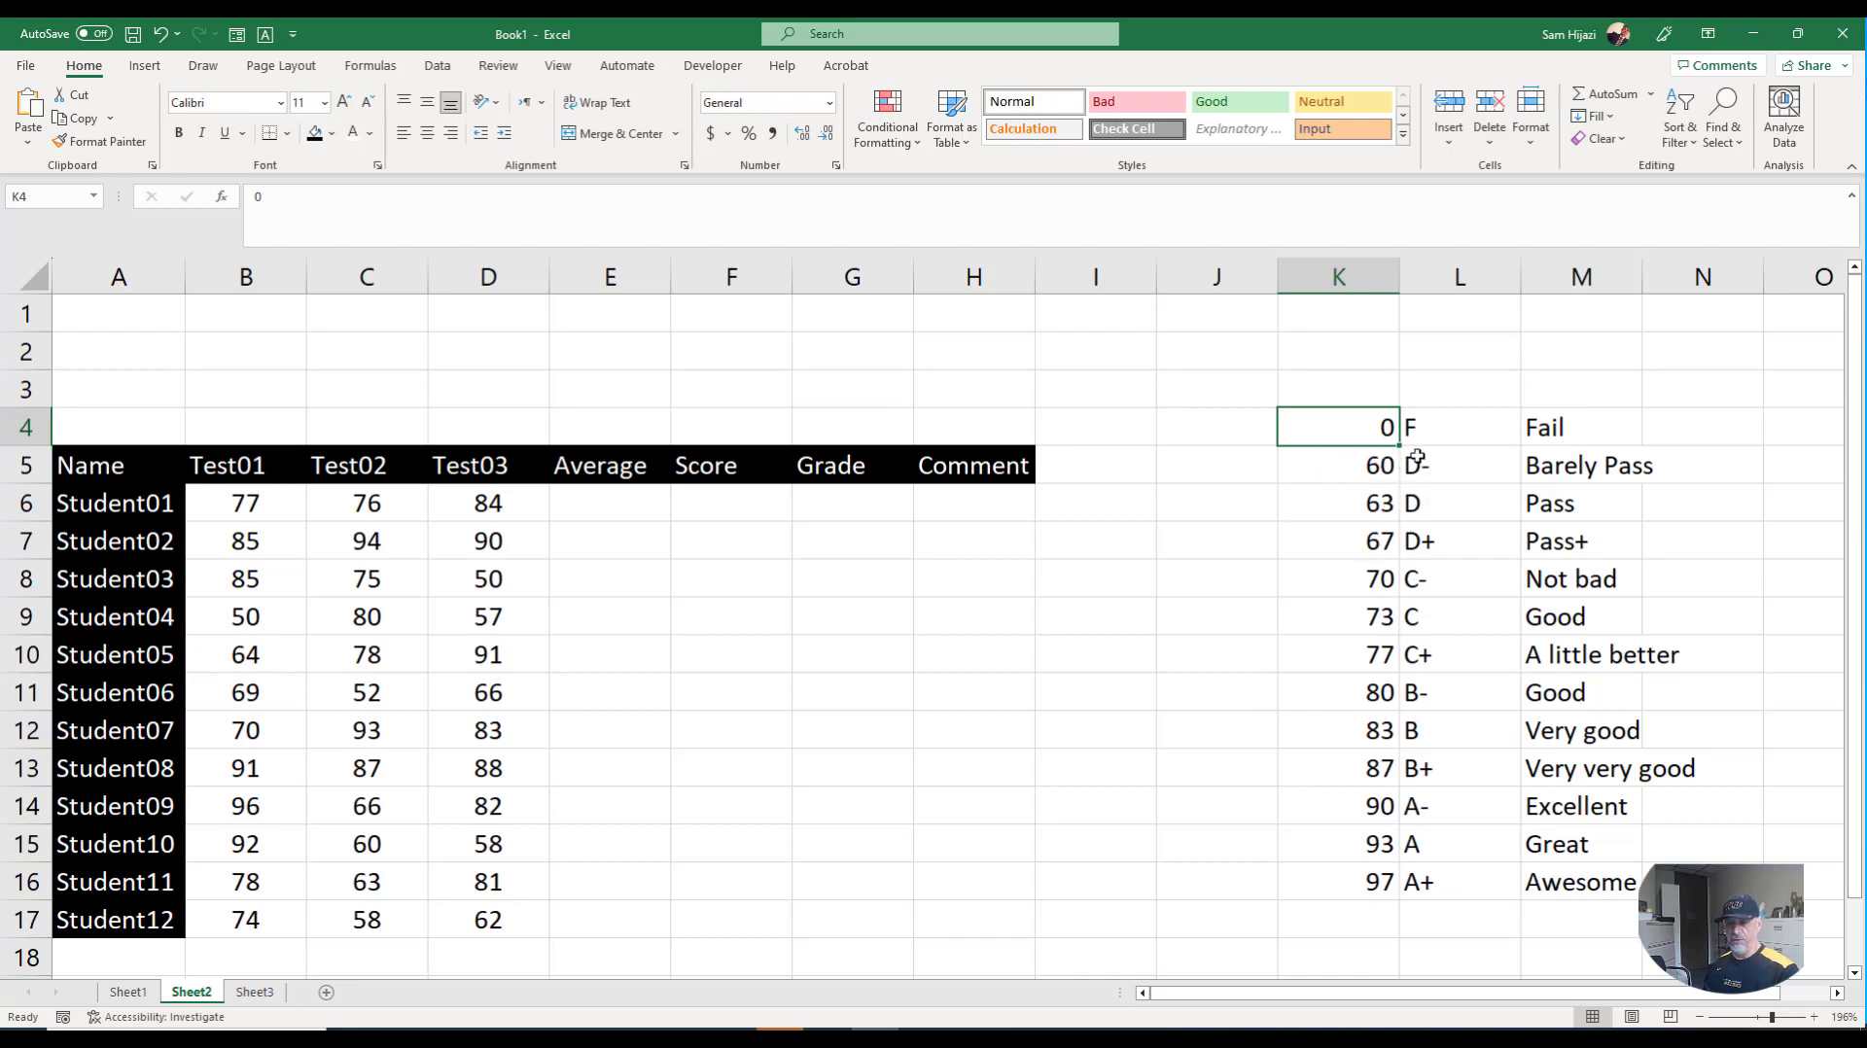
{"action": "left_click_drag", "start_coordinate": [1541, 428], "coordinate": [1586, 890]}
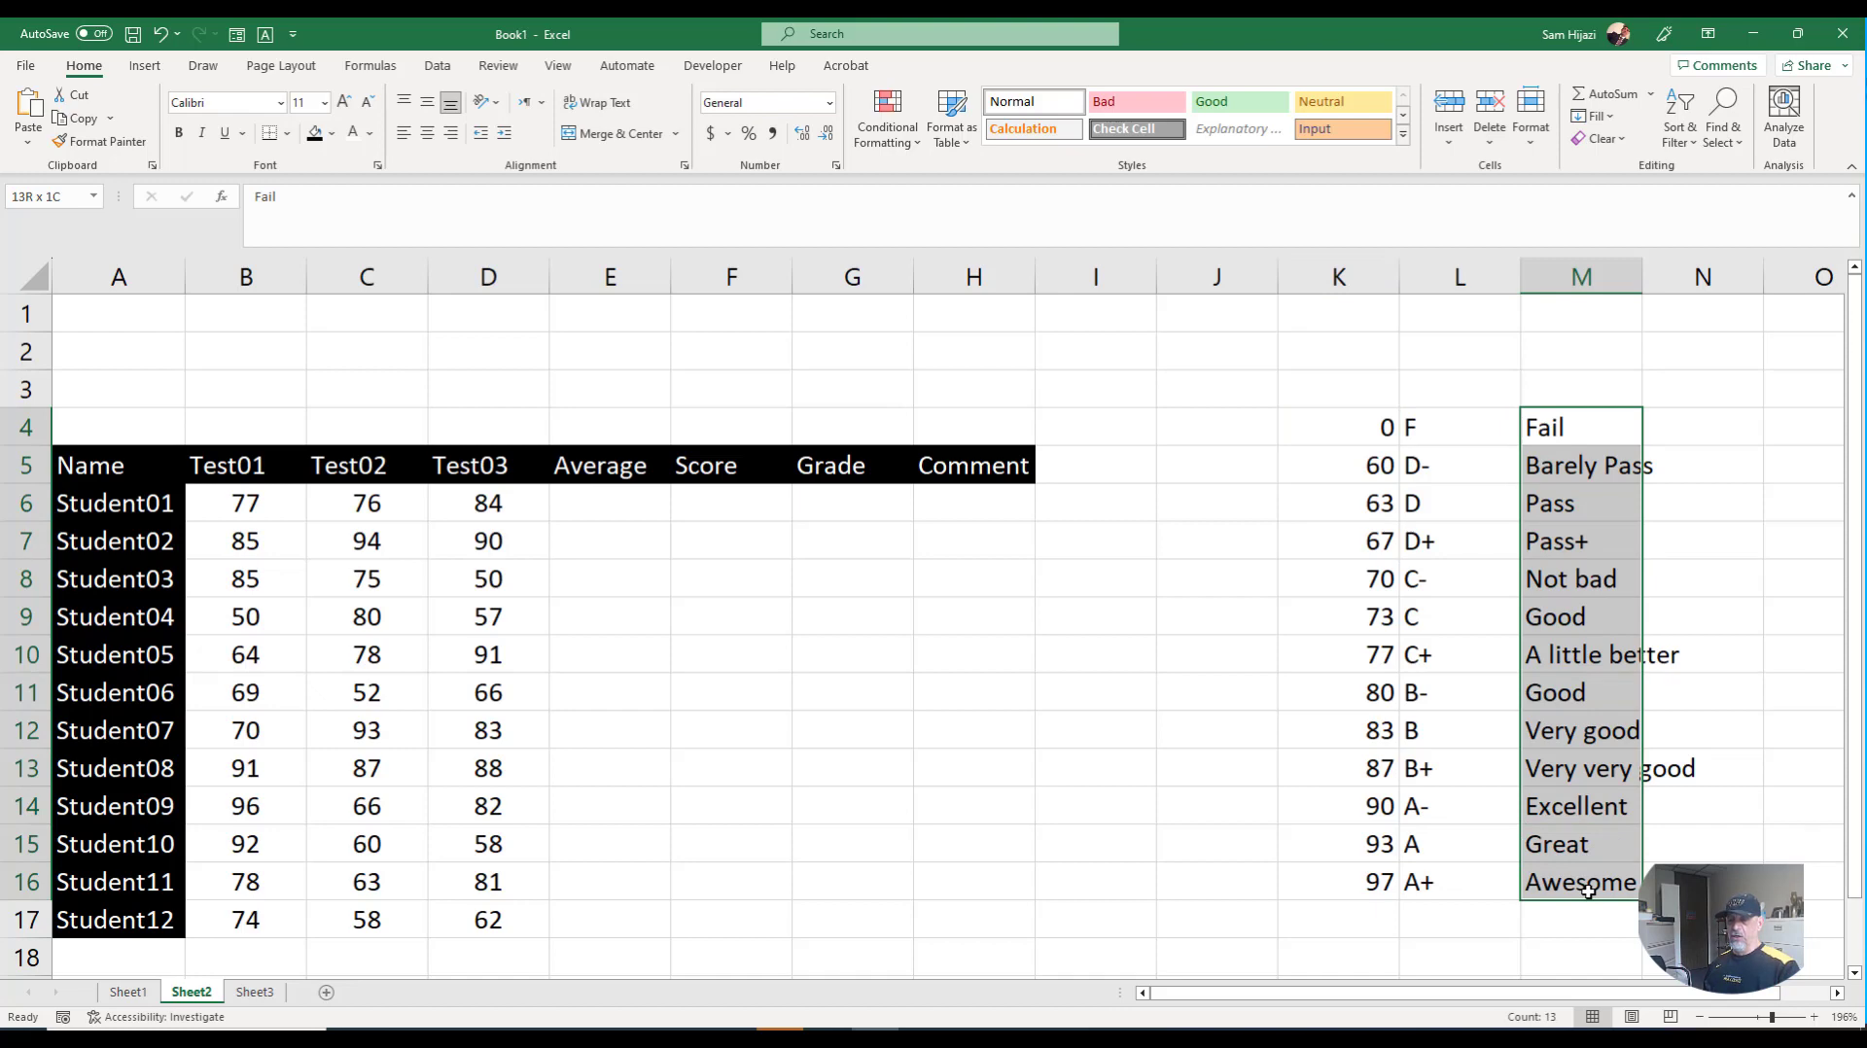
{"action": "left_click_drag", "start_coordinate": [1586, 891], "coordinate": [1587, 890]}
{"action": "left_click_drag", "start_coordinate": [1362, 433], "coordinate": [1415, 882]}
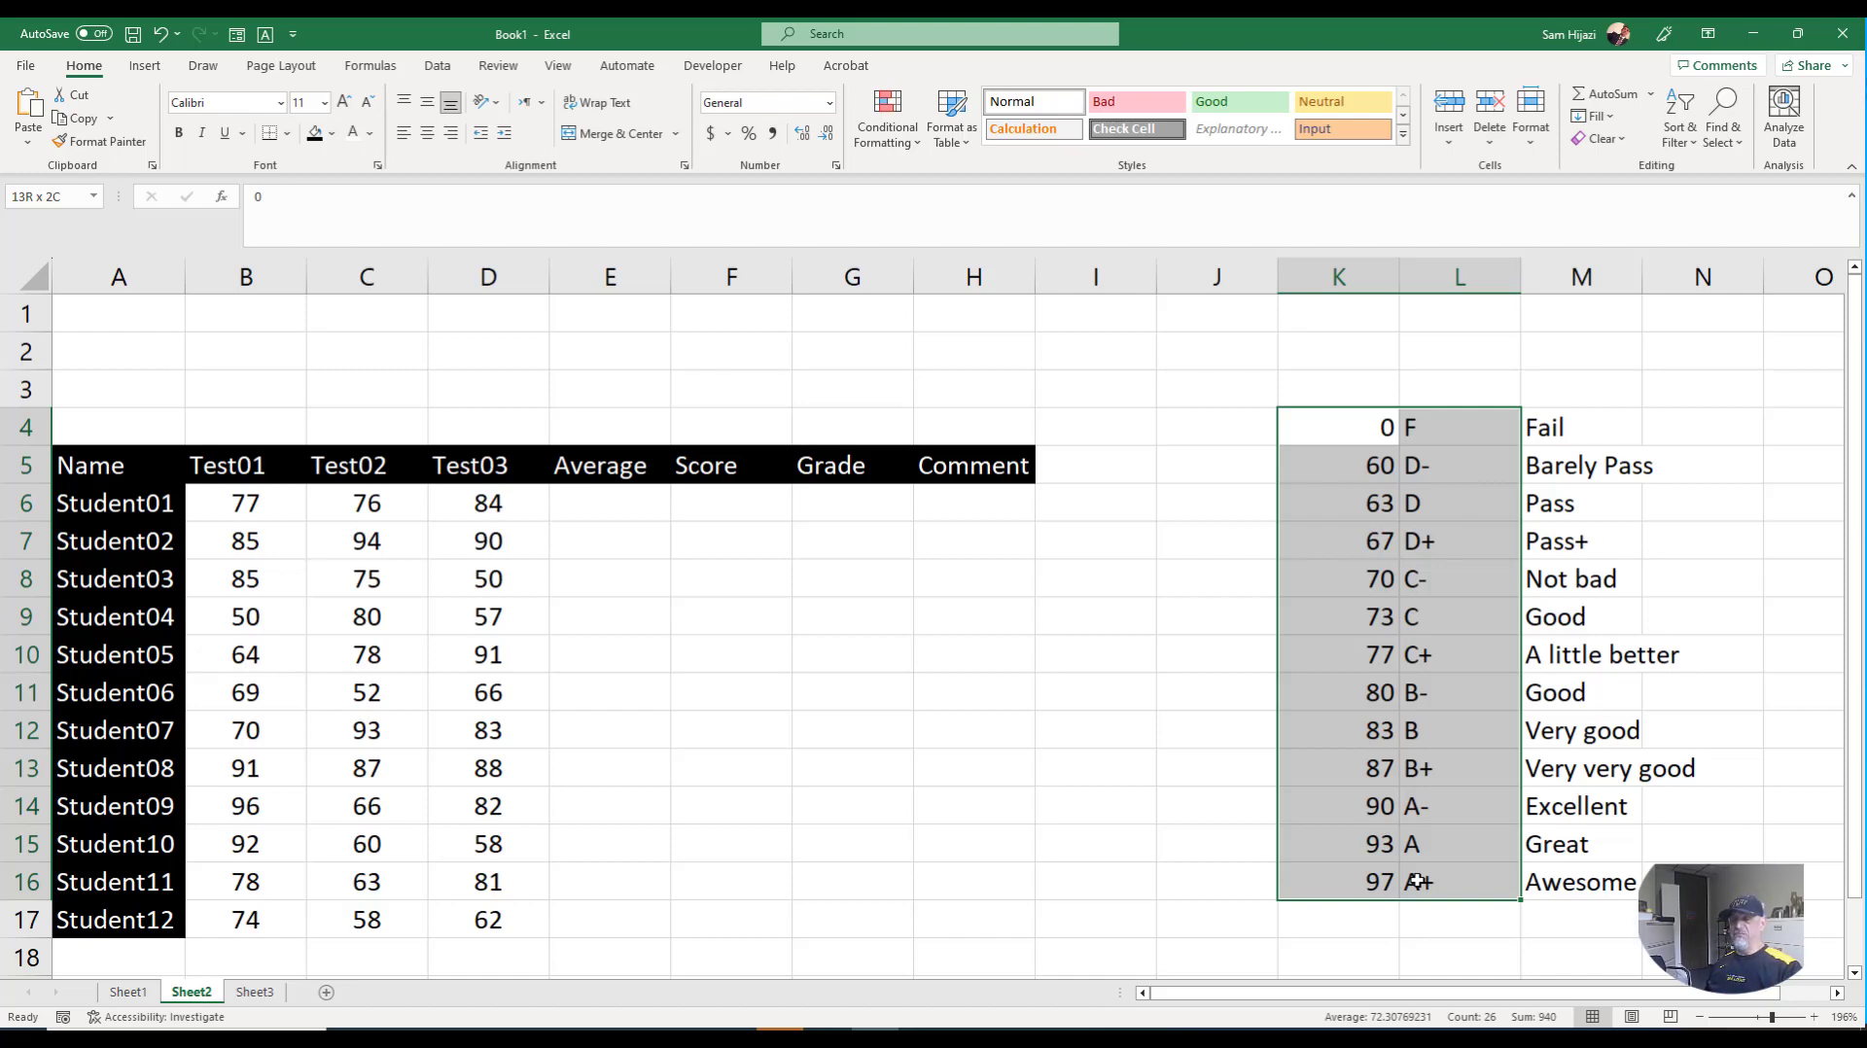
{"action": "left_click_drag", "start_coordinate": [1417, 881], "coordinate": [1414, 876]}
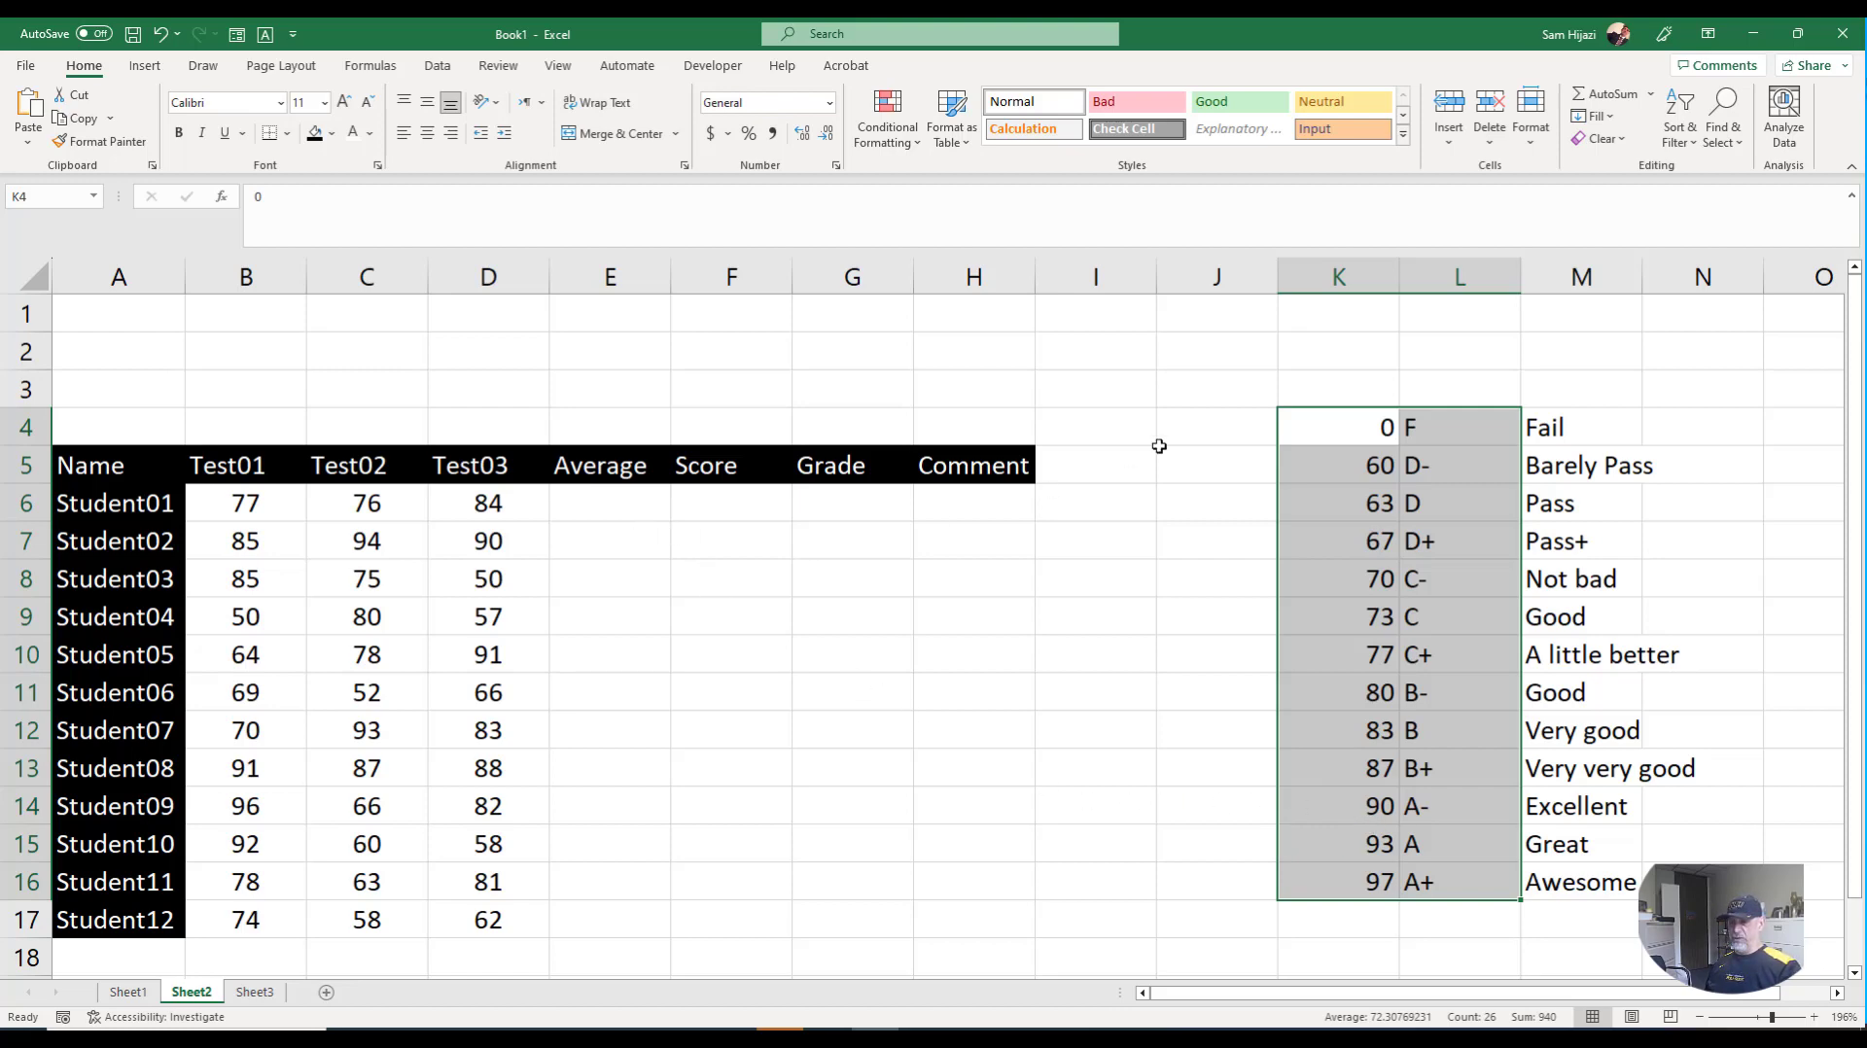
{"action": "left_click", "coordinate": [1381, 426]}
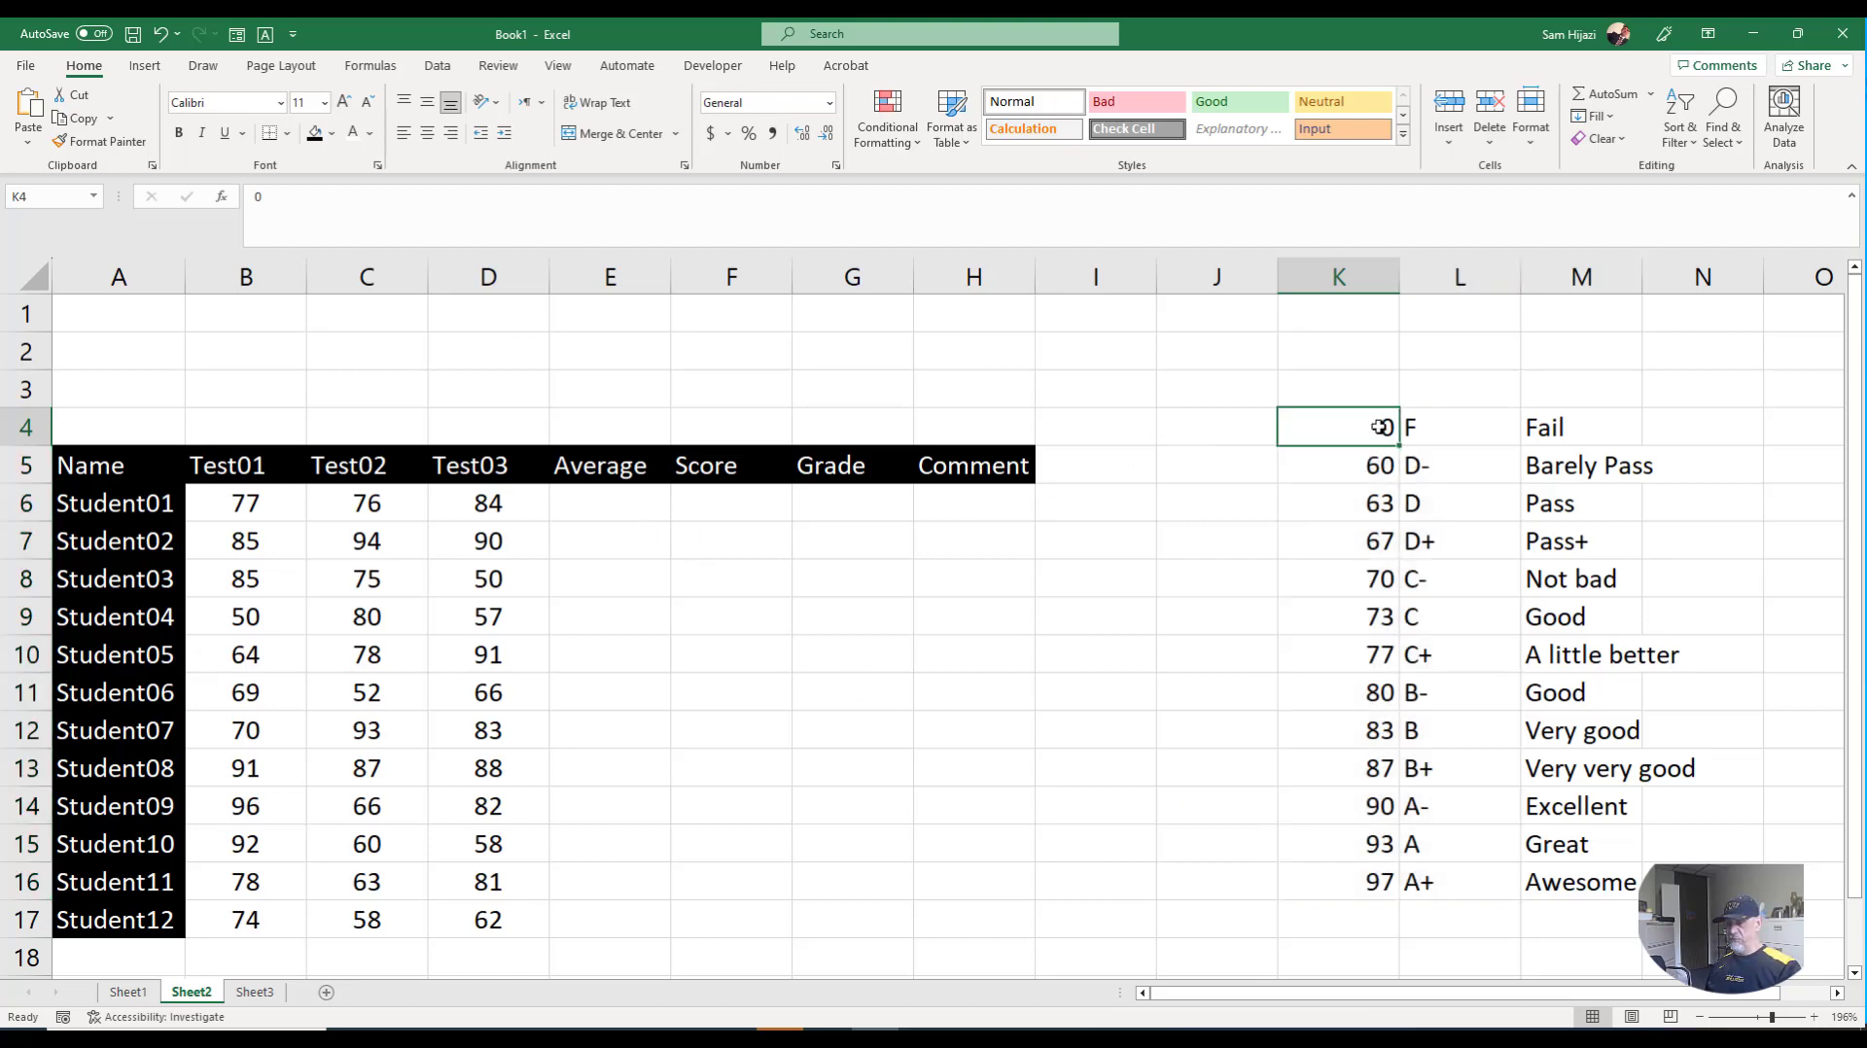
{"action": "left_click_drag", "start_coordinate": [1382, 427], "coordinate": [1381, 881]}
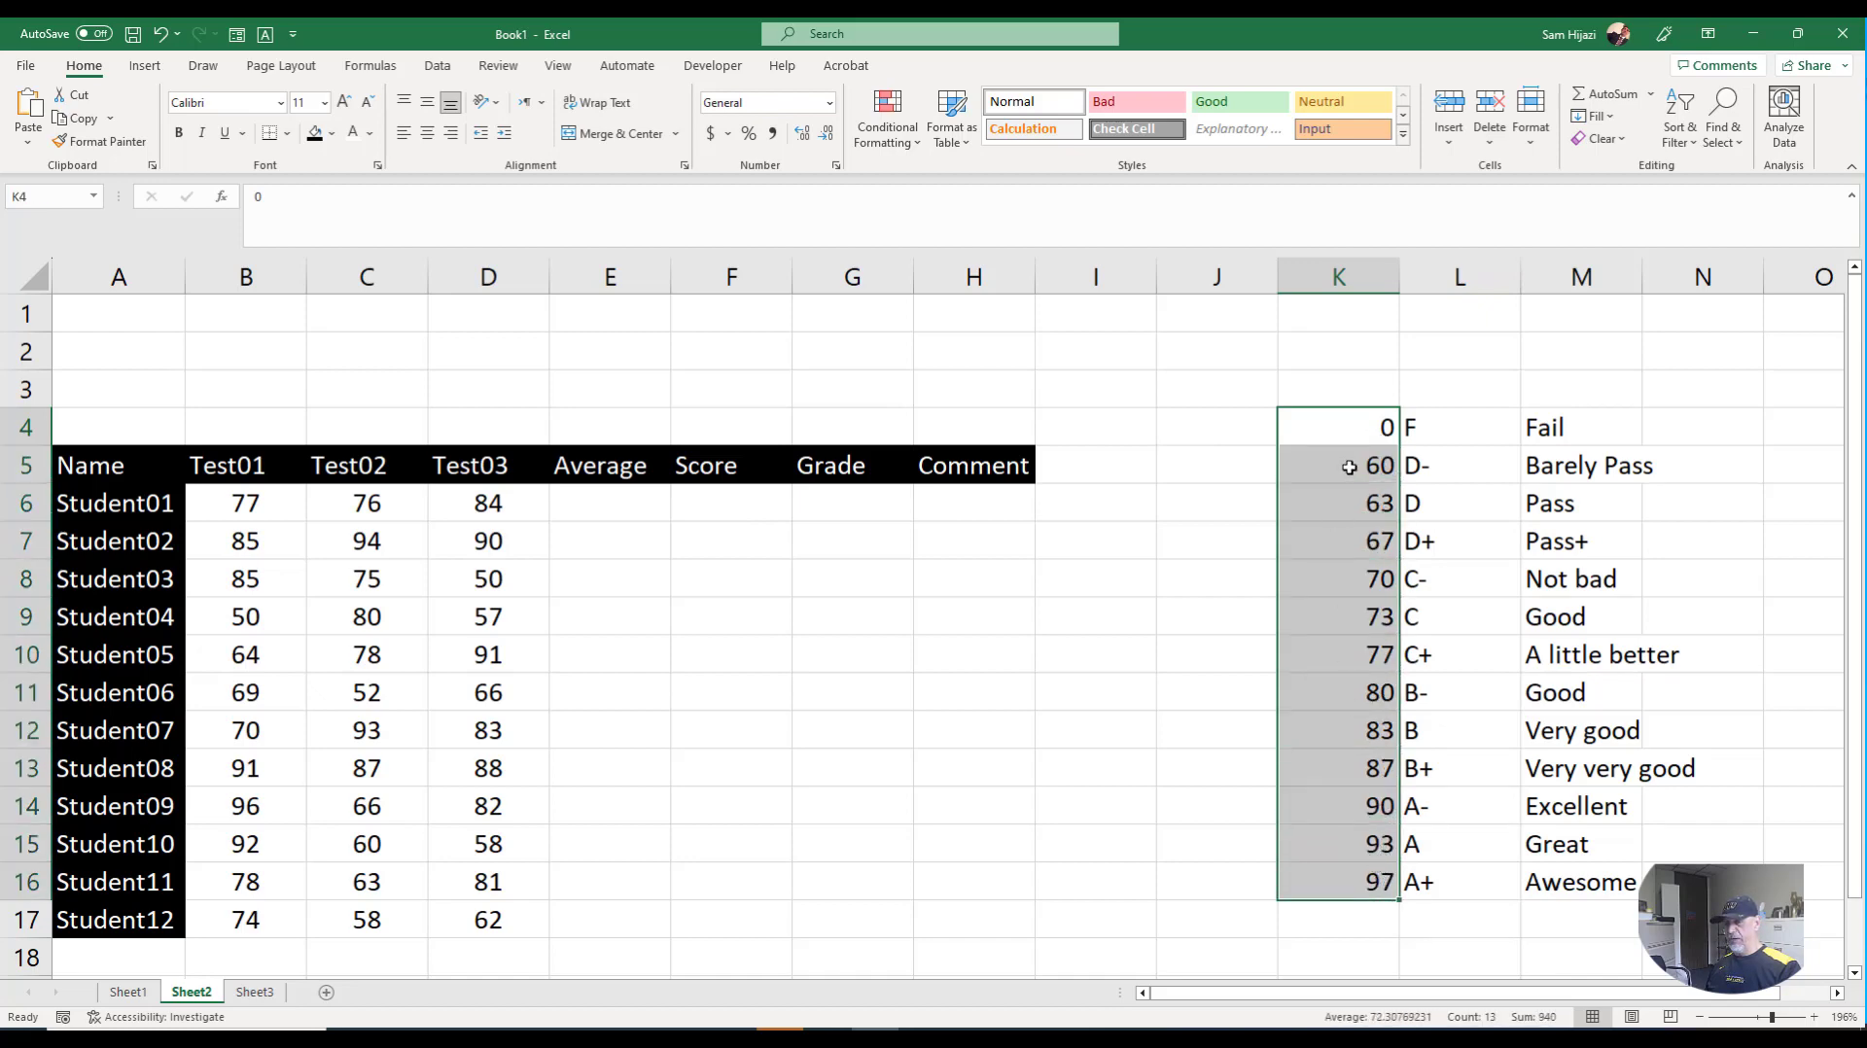
{"action": "left_click", "coordinate": [1379, 426]}
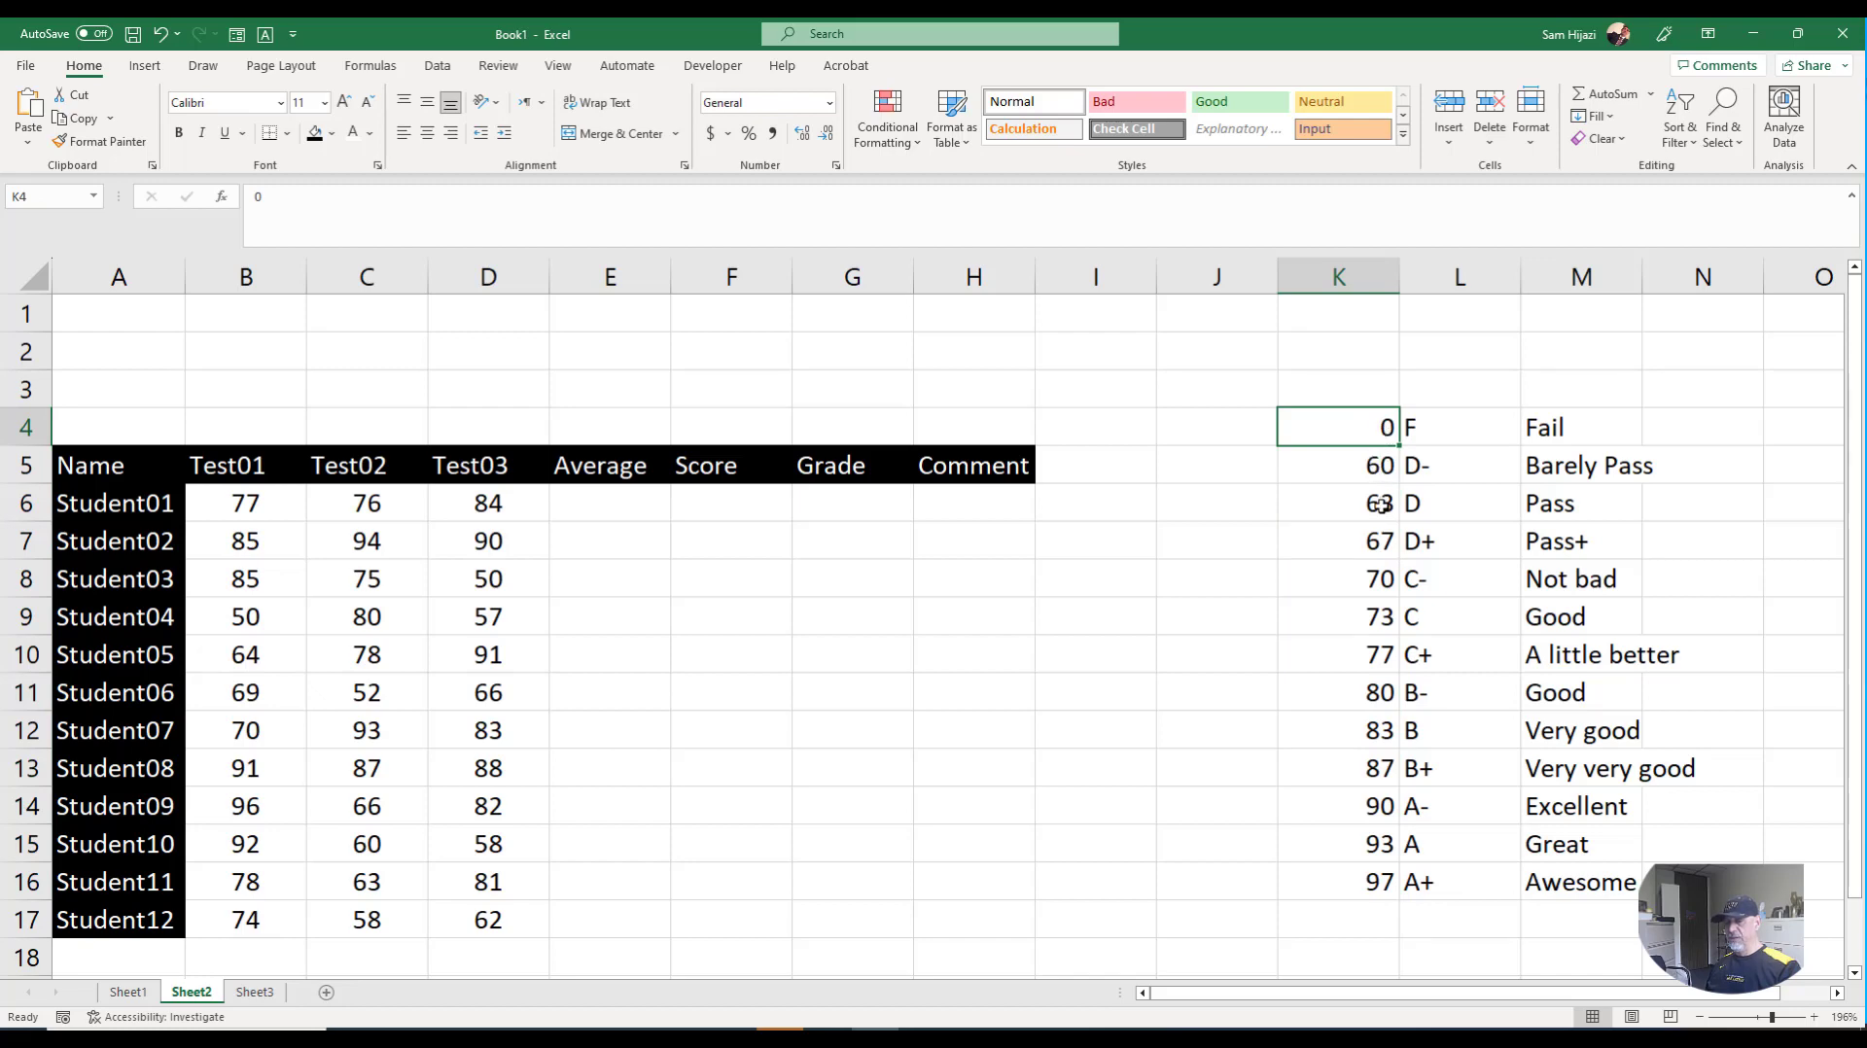
{"action": "left_click_drag", "start_coordinate": [1371, 427], "coordinate": [1372, 882]}
{"action": "left_click", "coordinate": [1406, 429]}
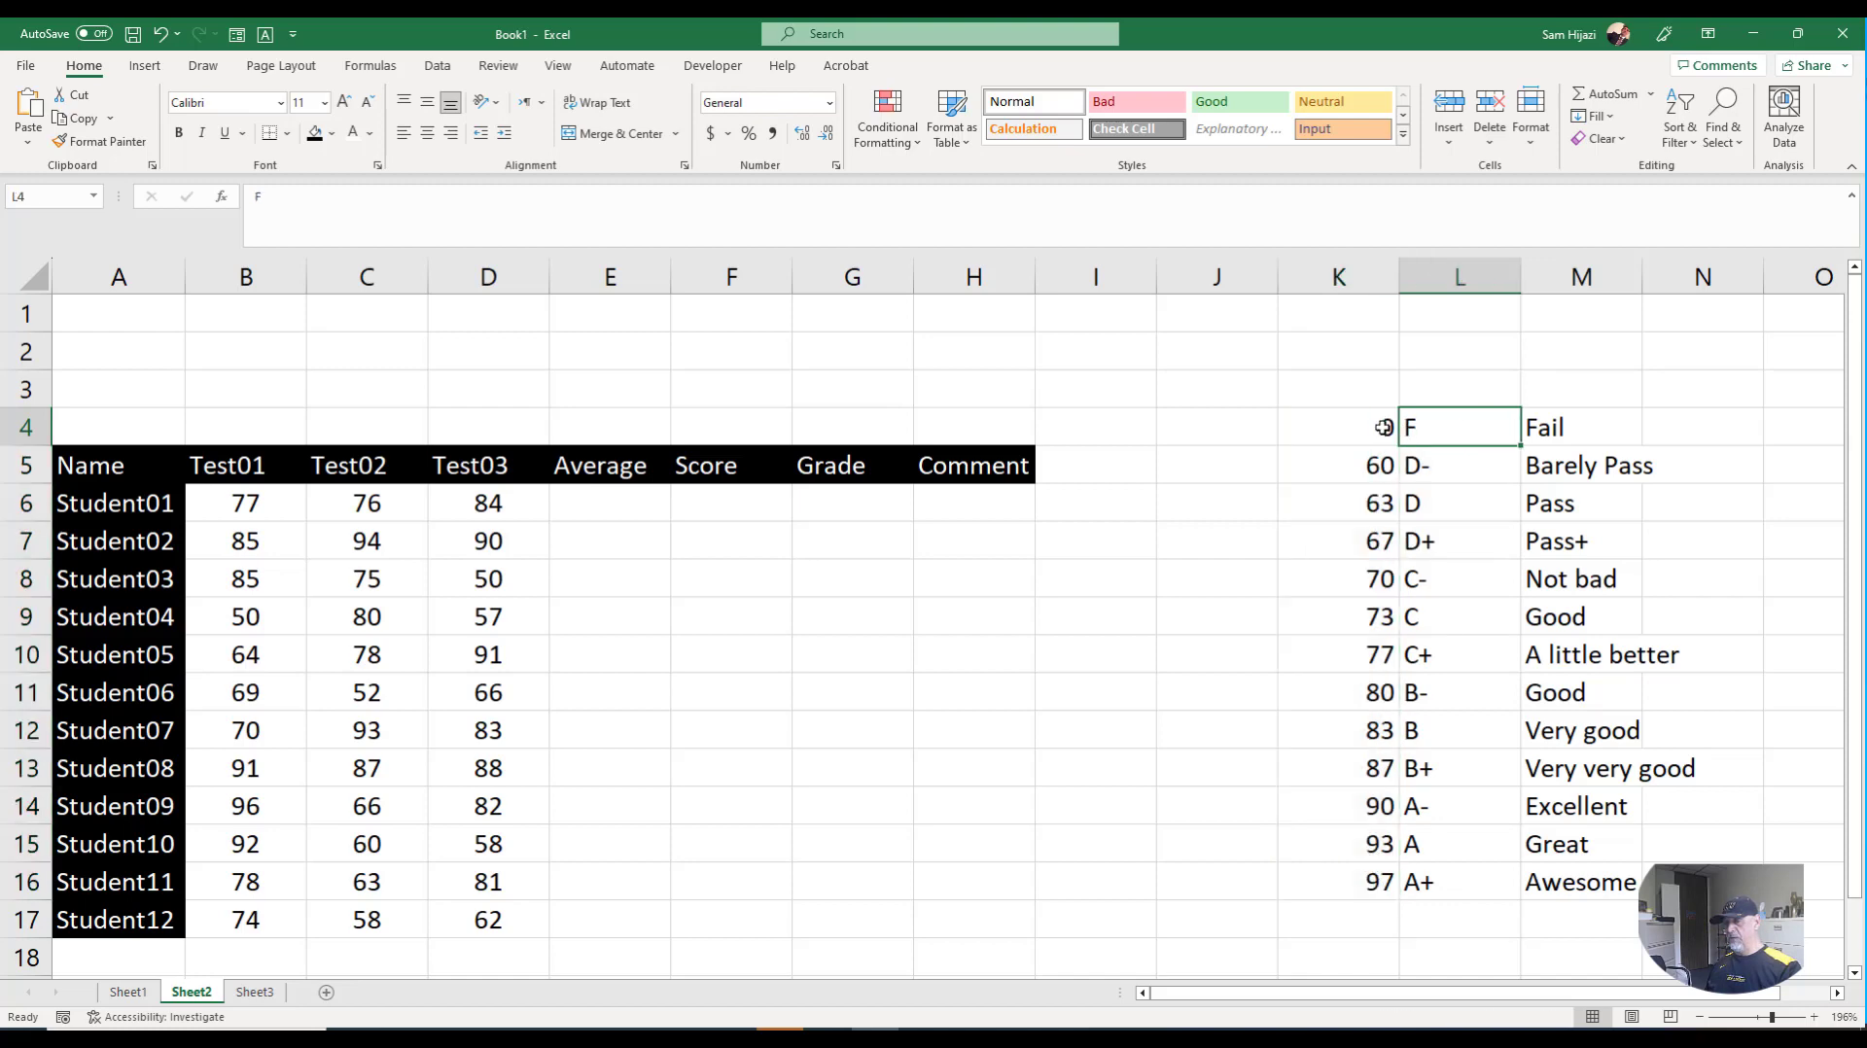
{"action": "left_click", "coordinate": [1384, 427]}
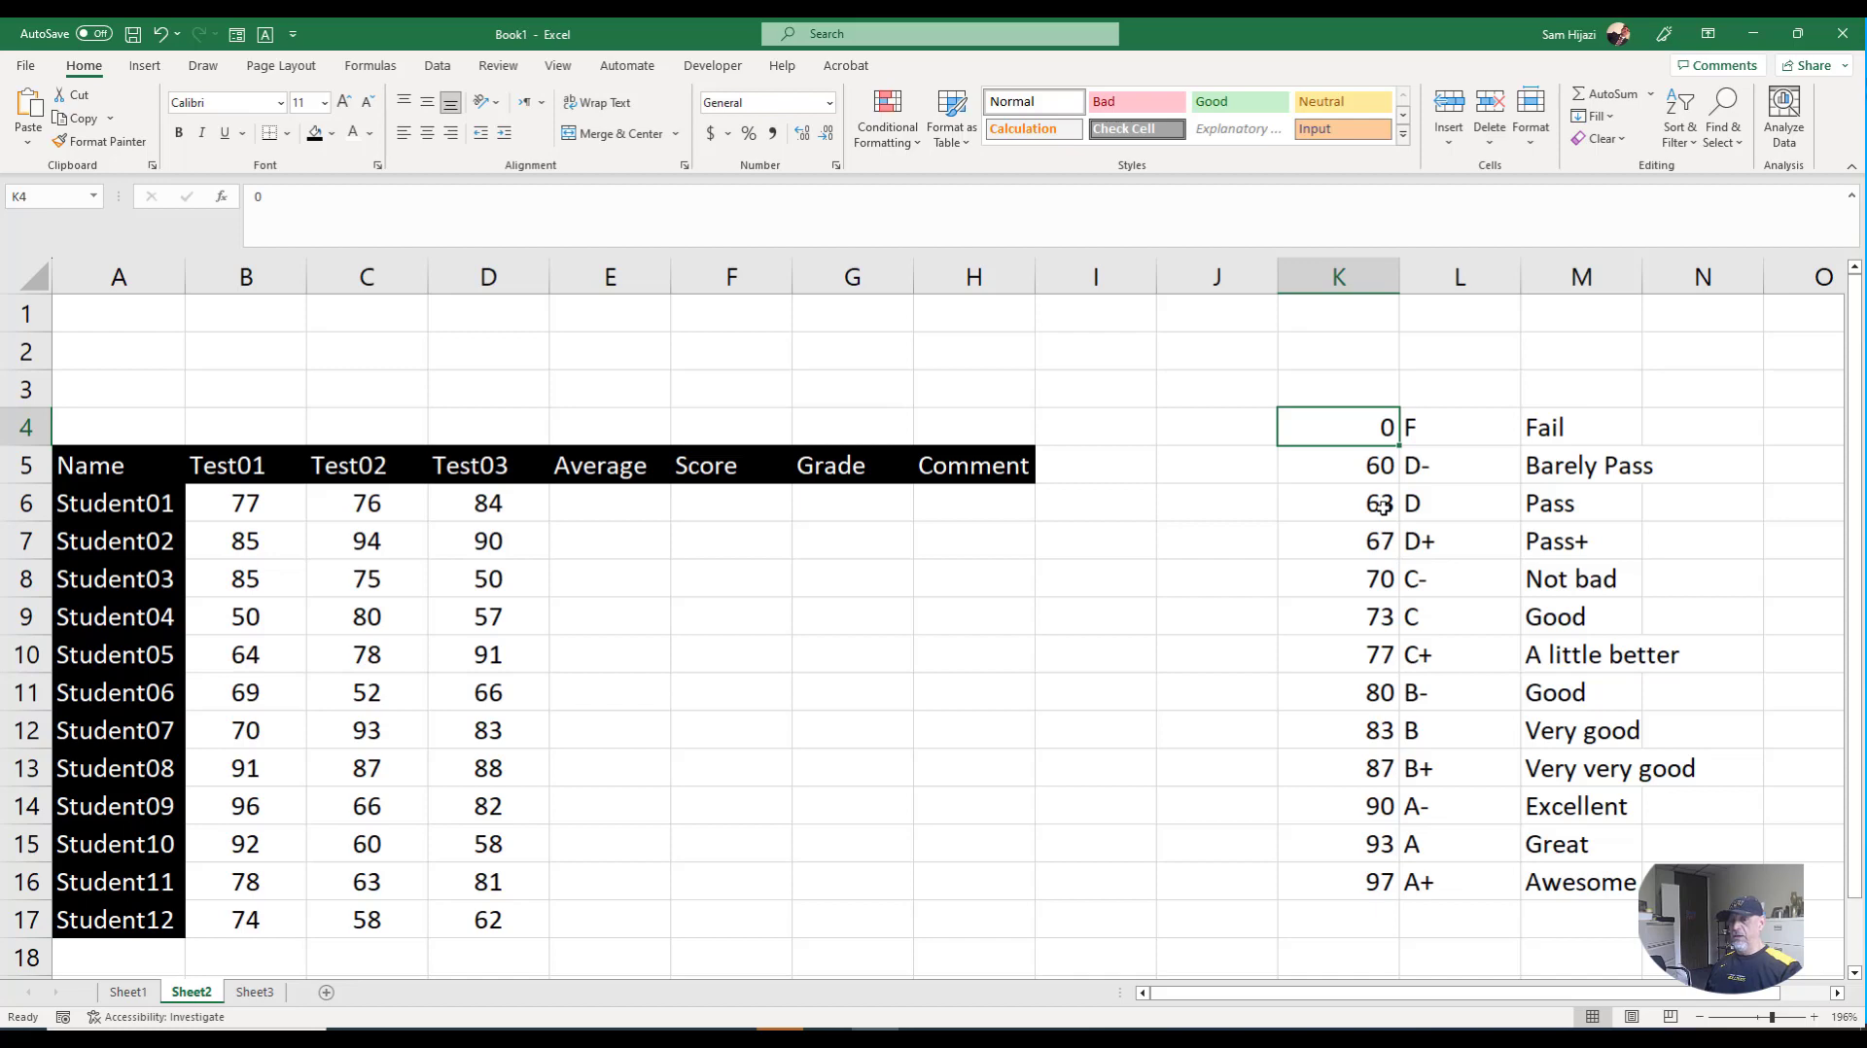
- Label the grading scale columns in K3:M3 with the headers Score, Grade and Comment
{"action": "left_click", "coordinate": [1337, 394]}
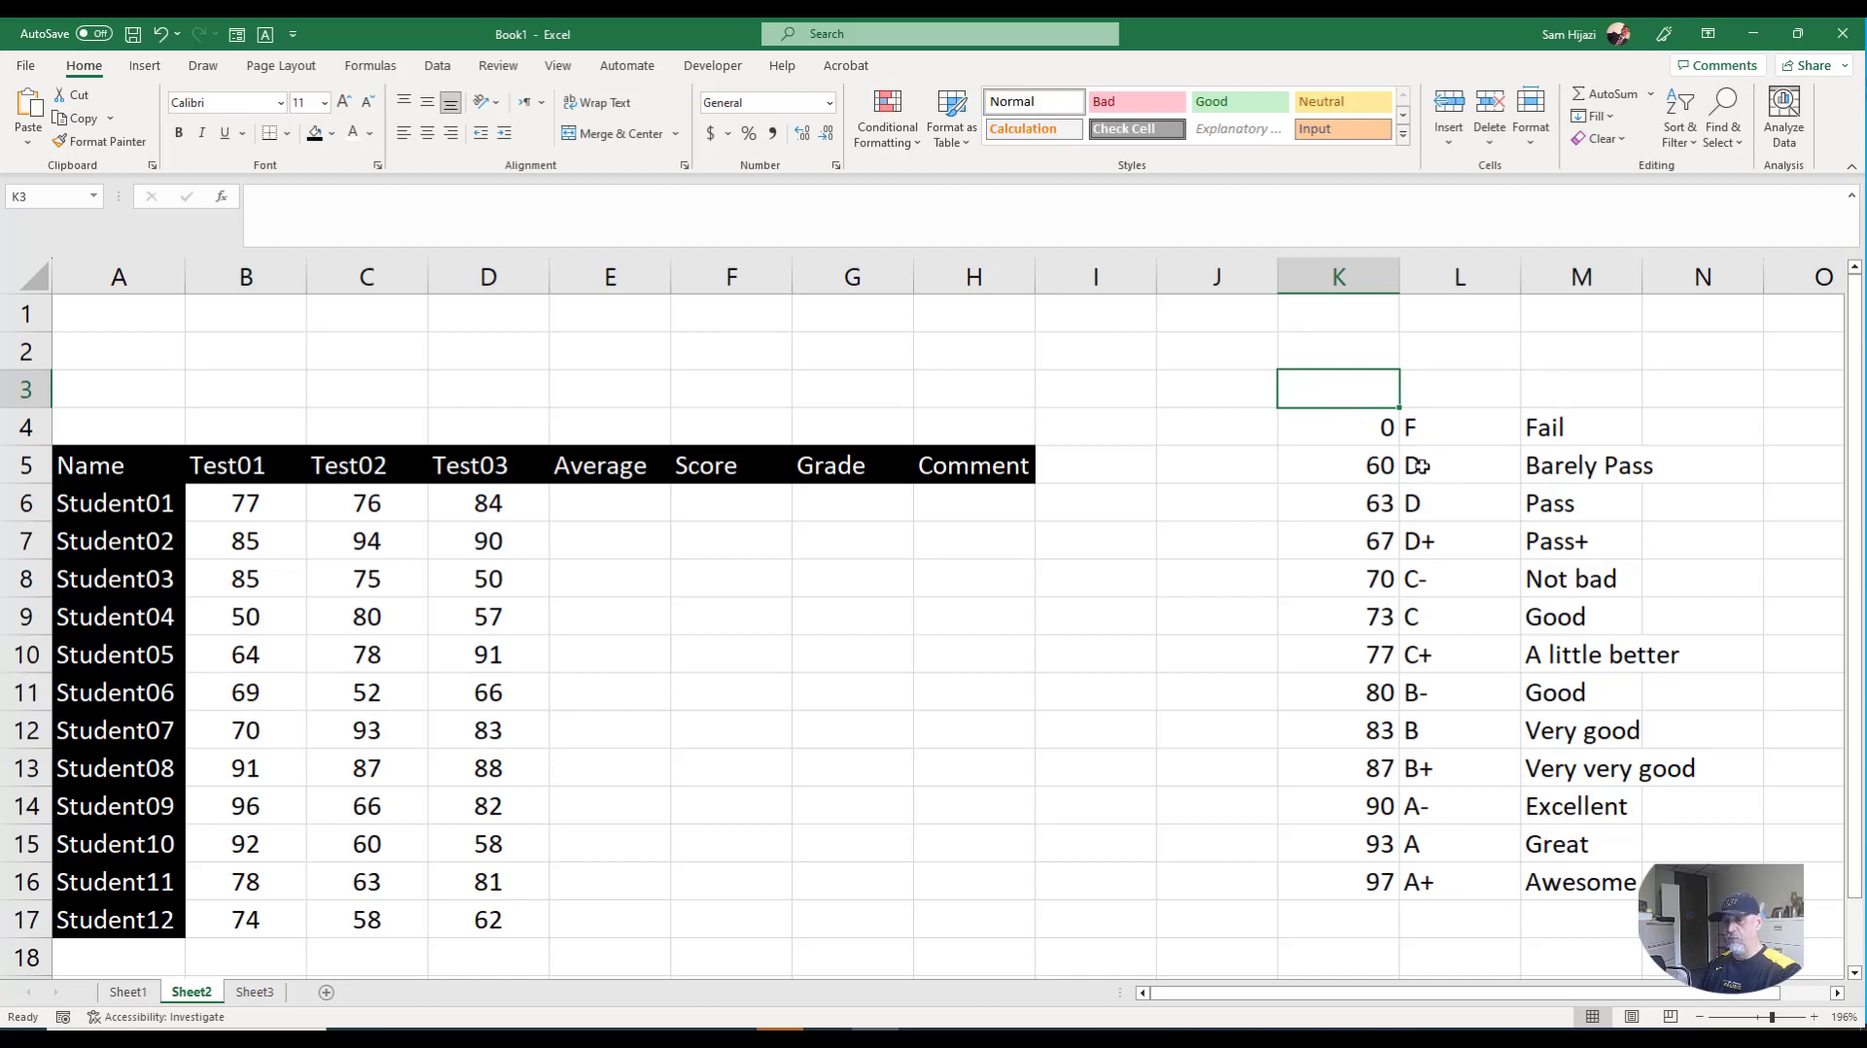
{"action": "type", "text": "score"}
{"action": "key", "text": "Tab"}
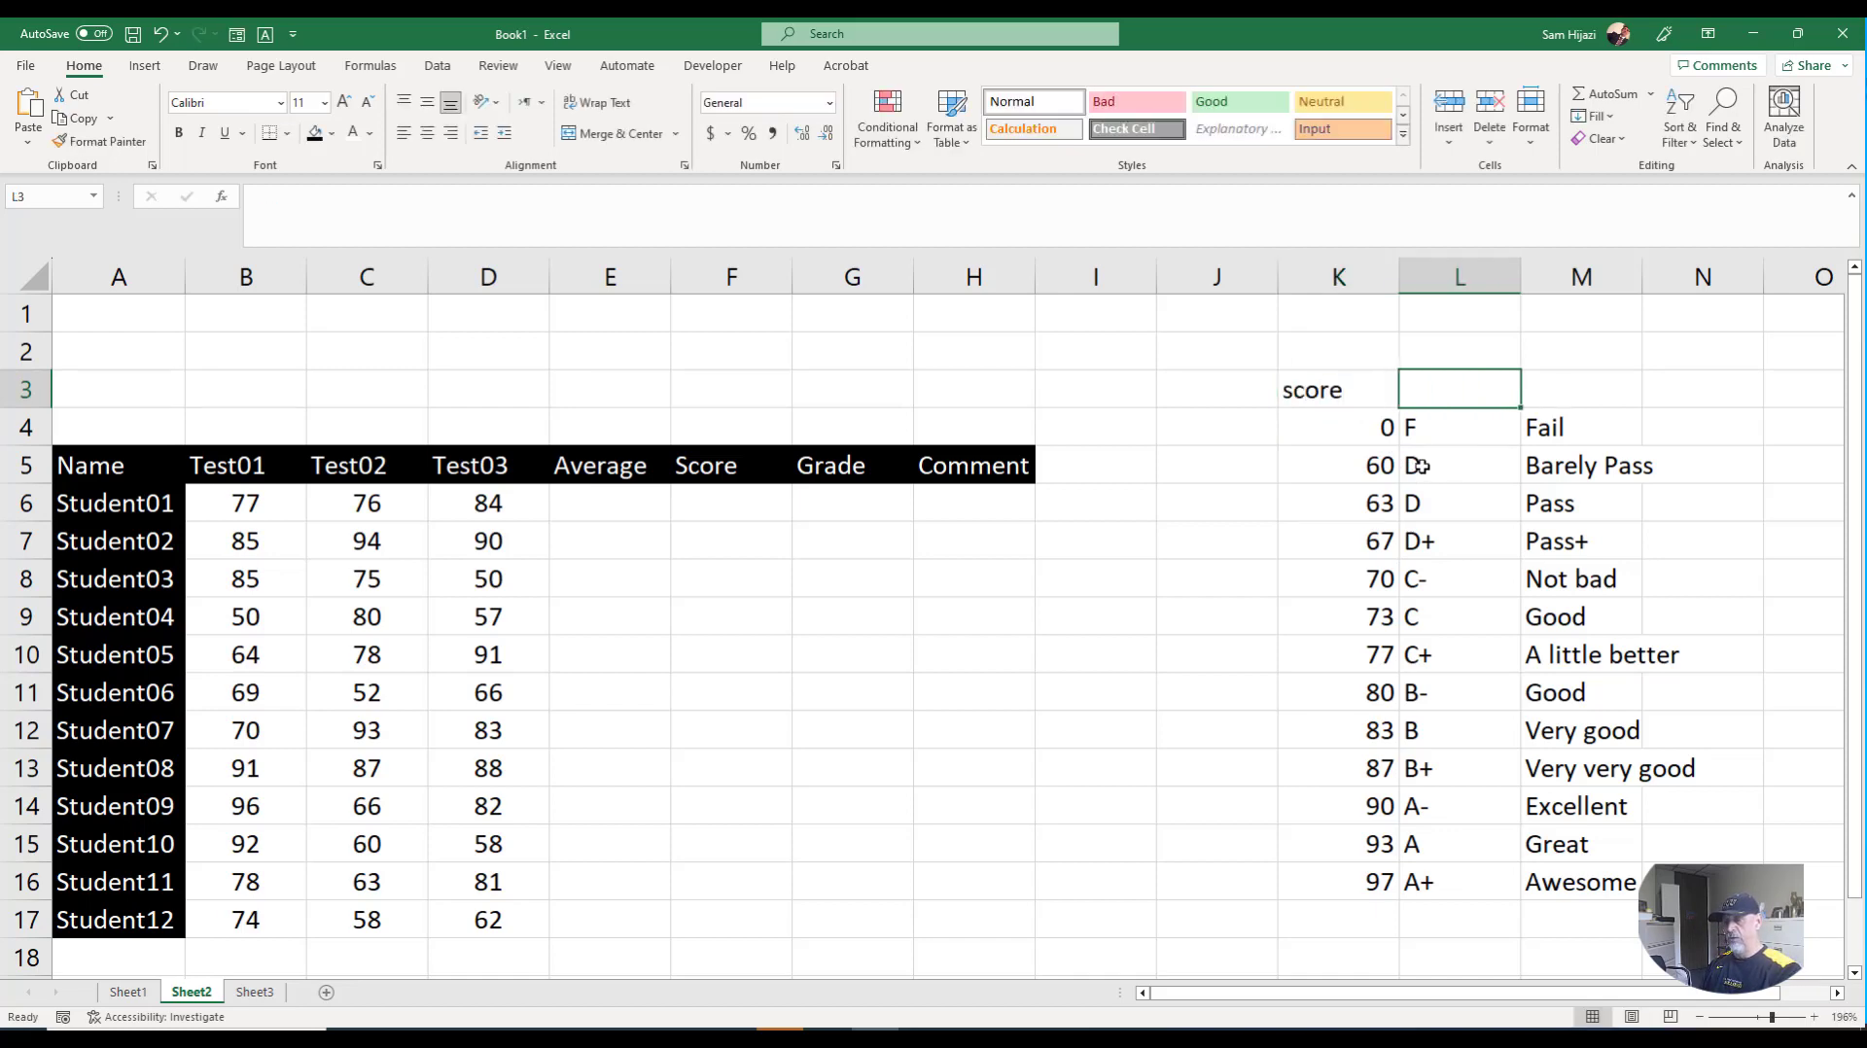
{"action": "type", "text": "Grade"}
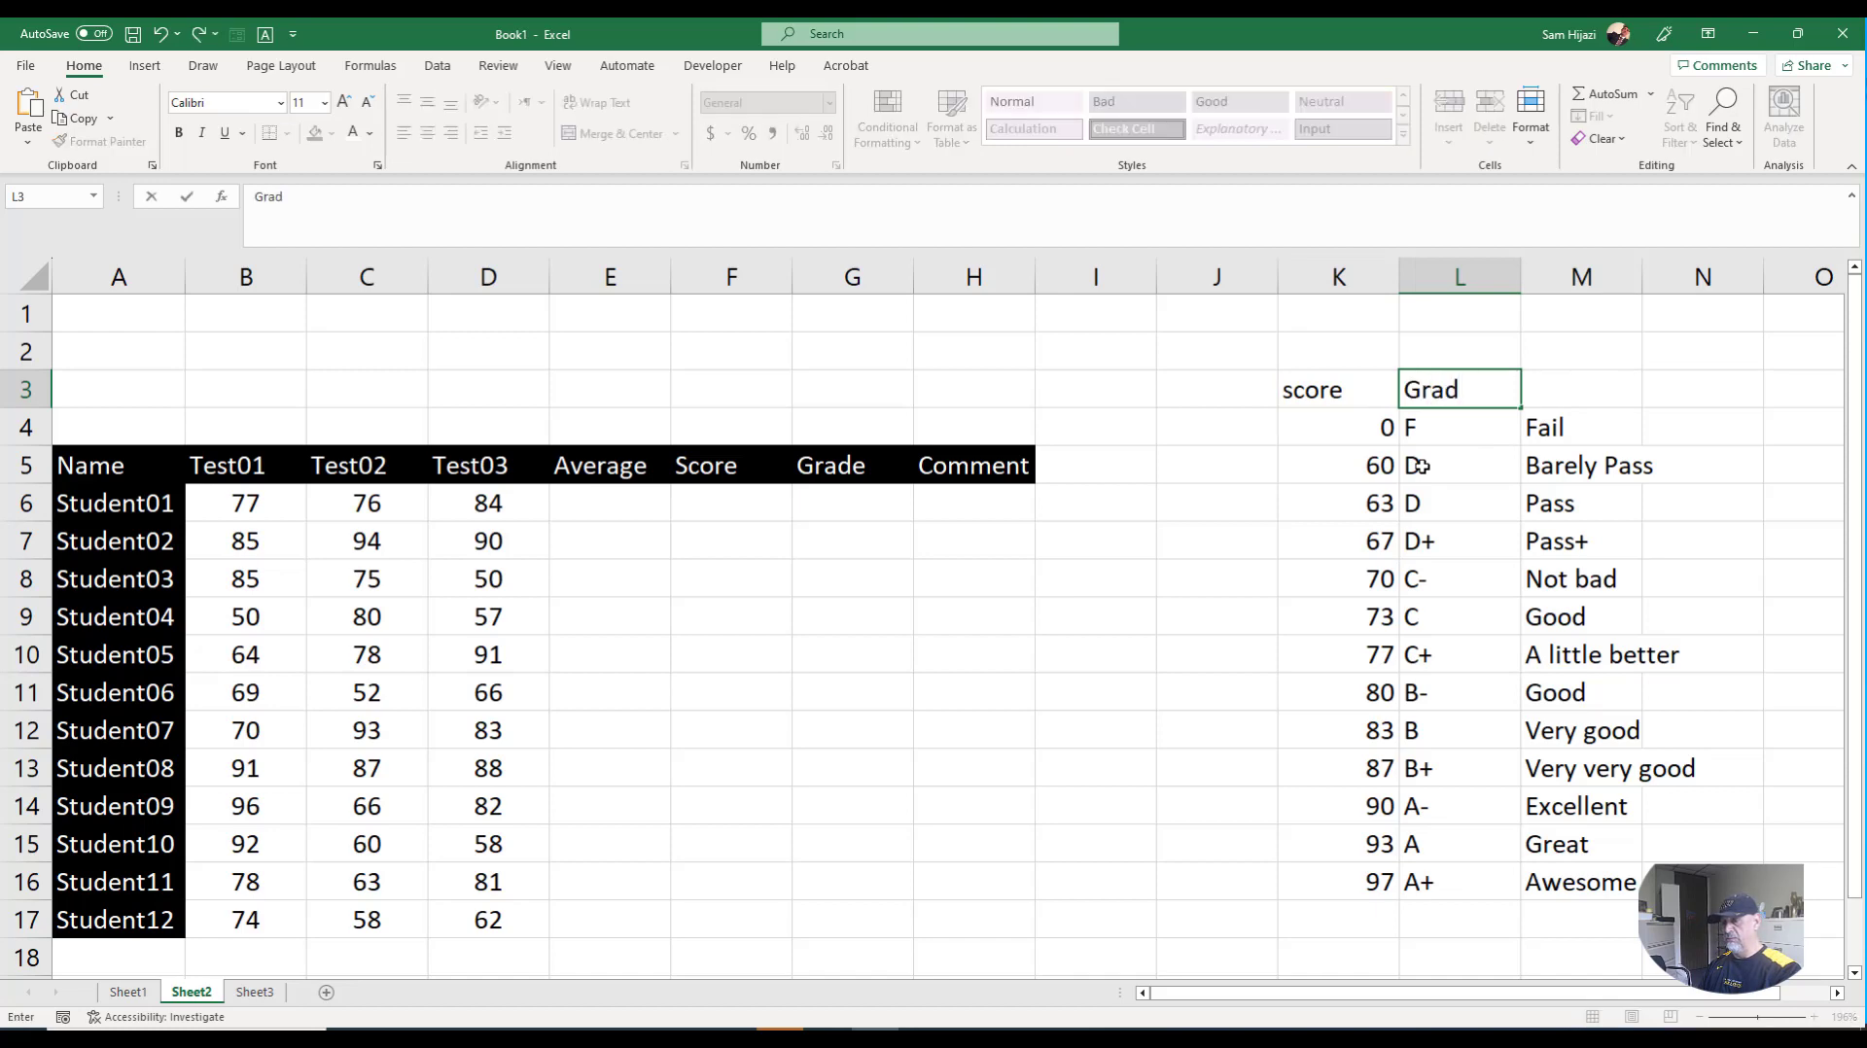
{"action": "key", "text": "Tab"}
{"action": "type", "text": "C"}
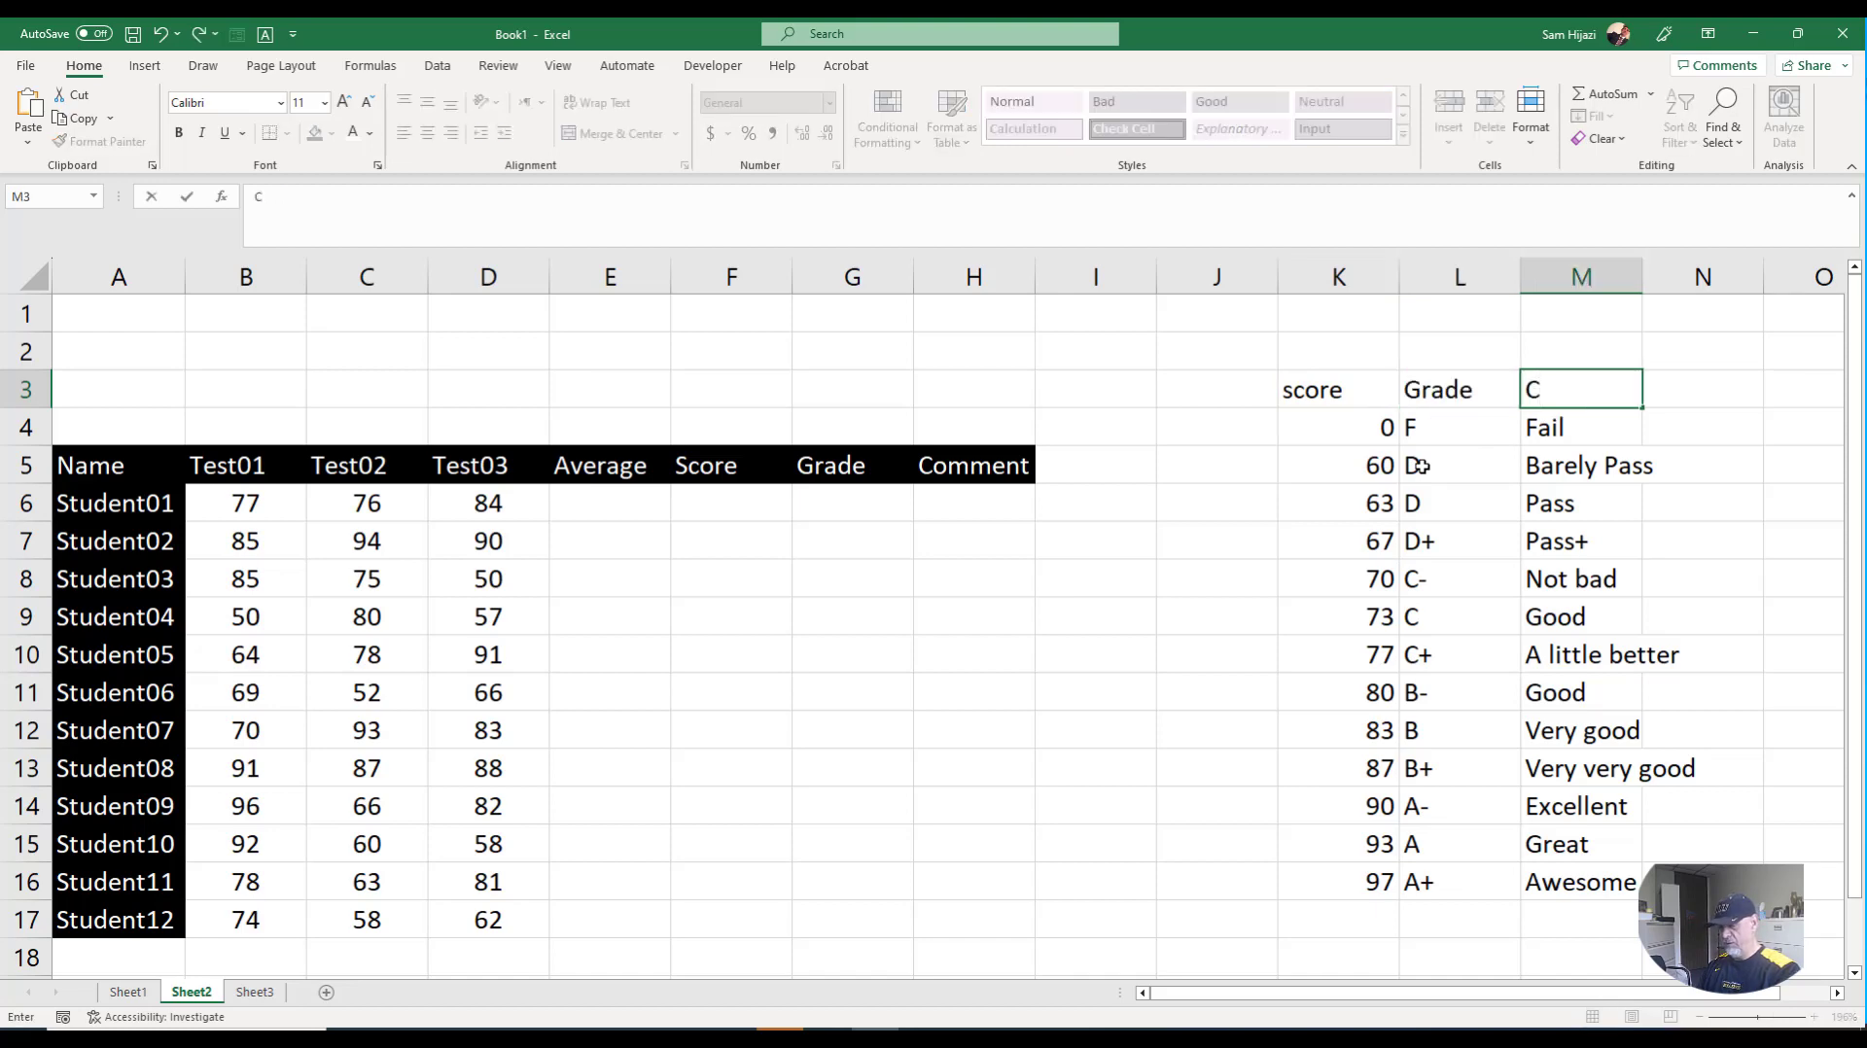
{"action": "type", "text": "omment"}
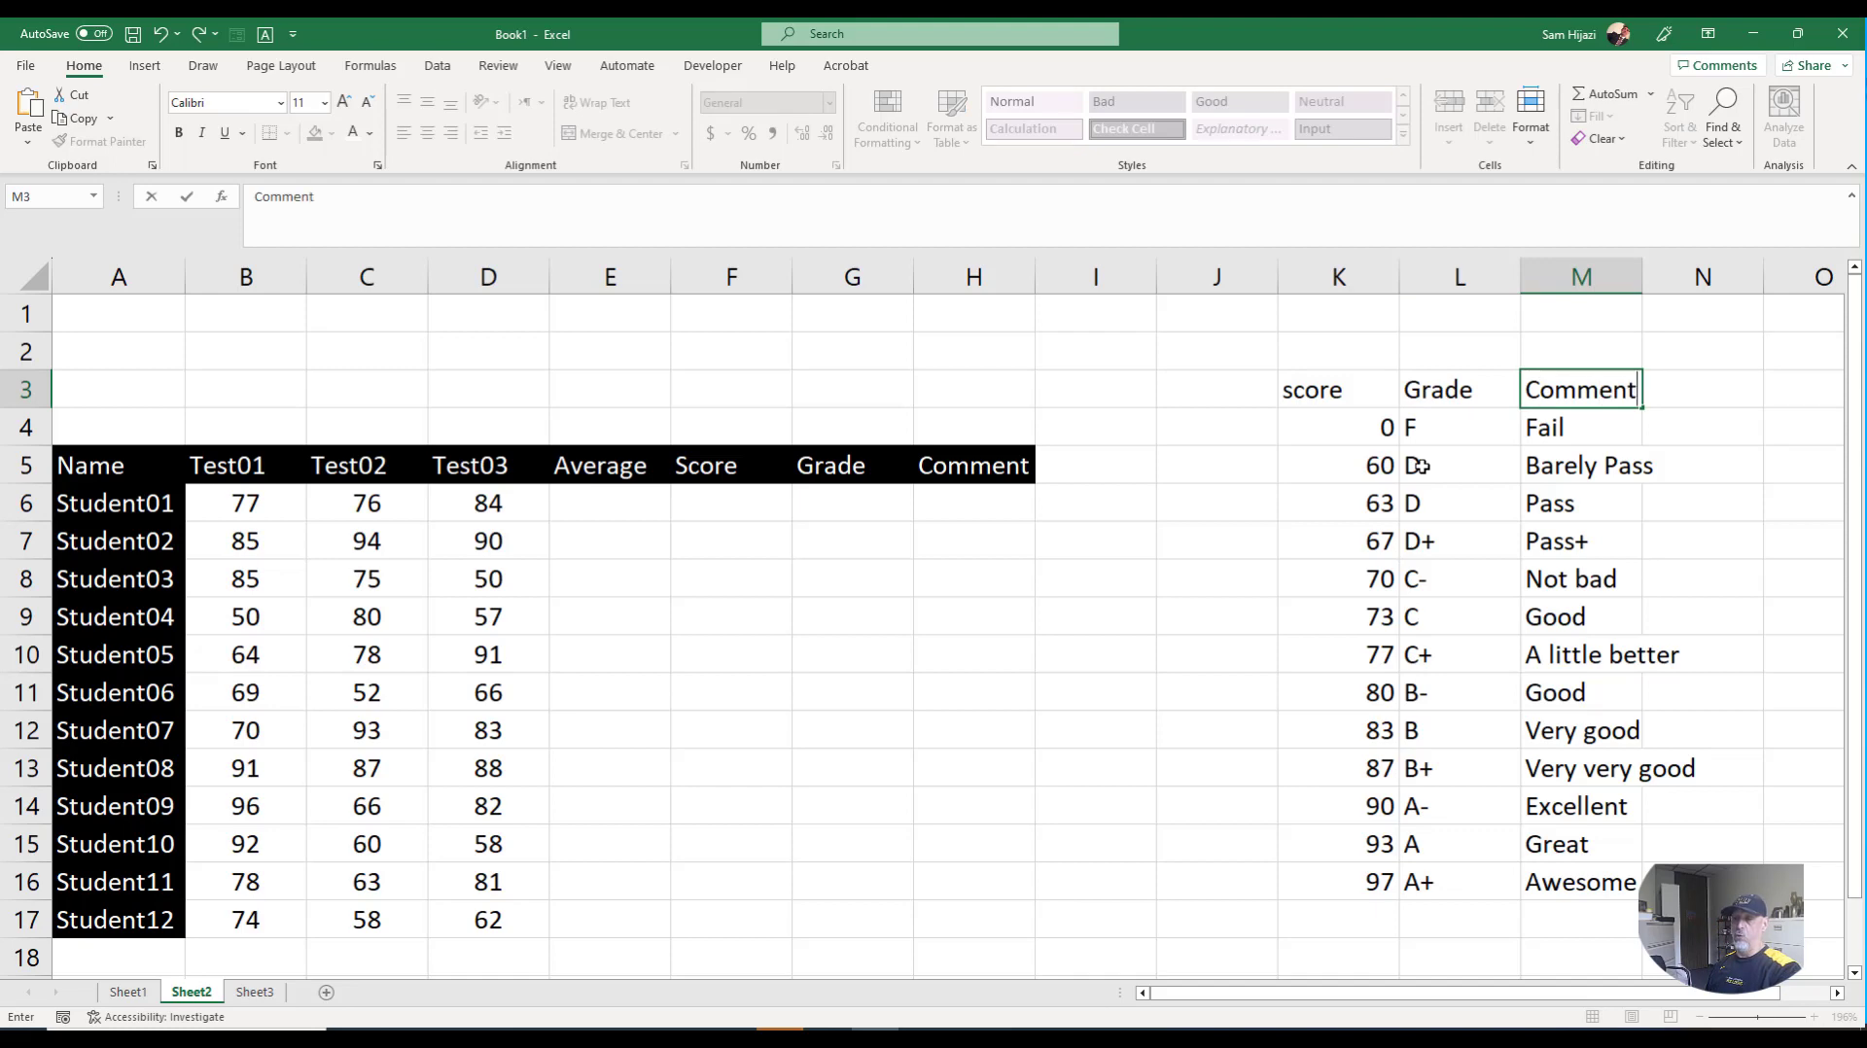
{"action": "left_click", "coordinate": [1324, 393]}
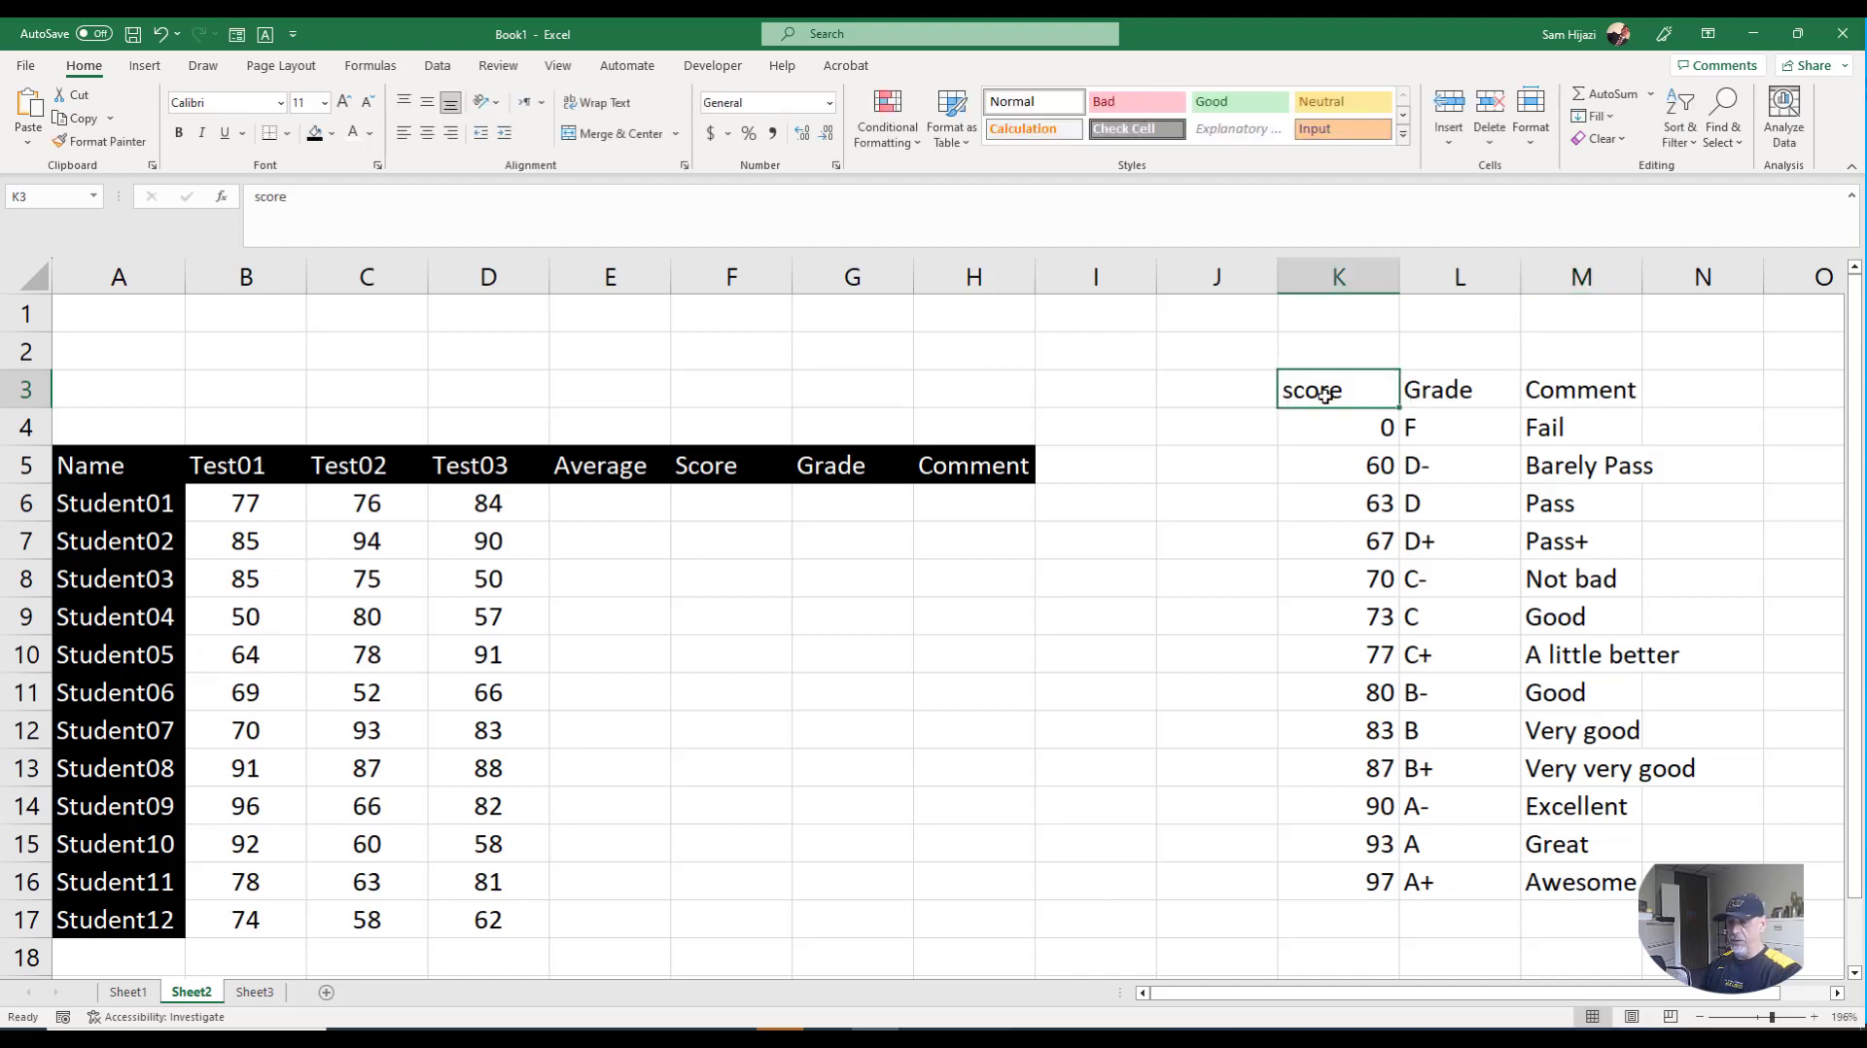
{"action": "type", "text": "Score"}
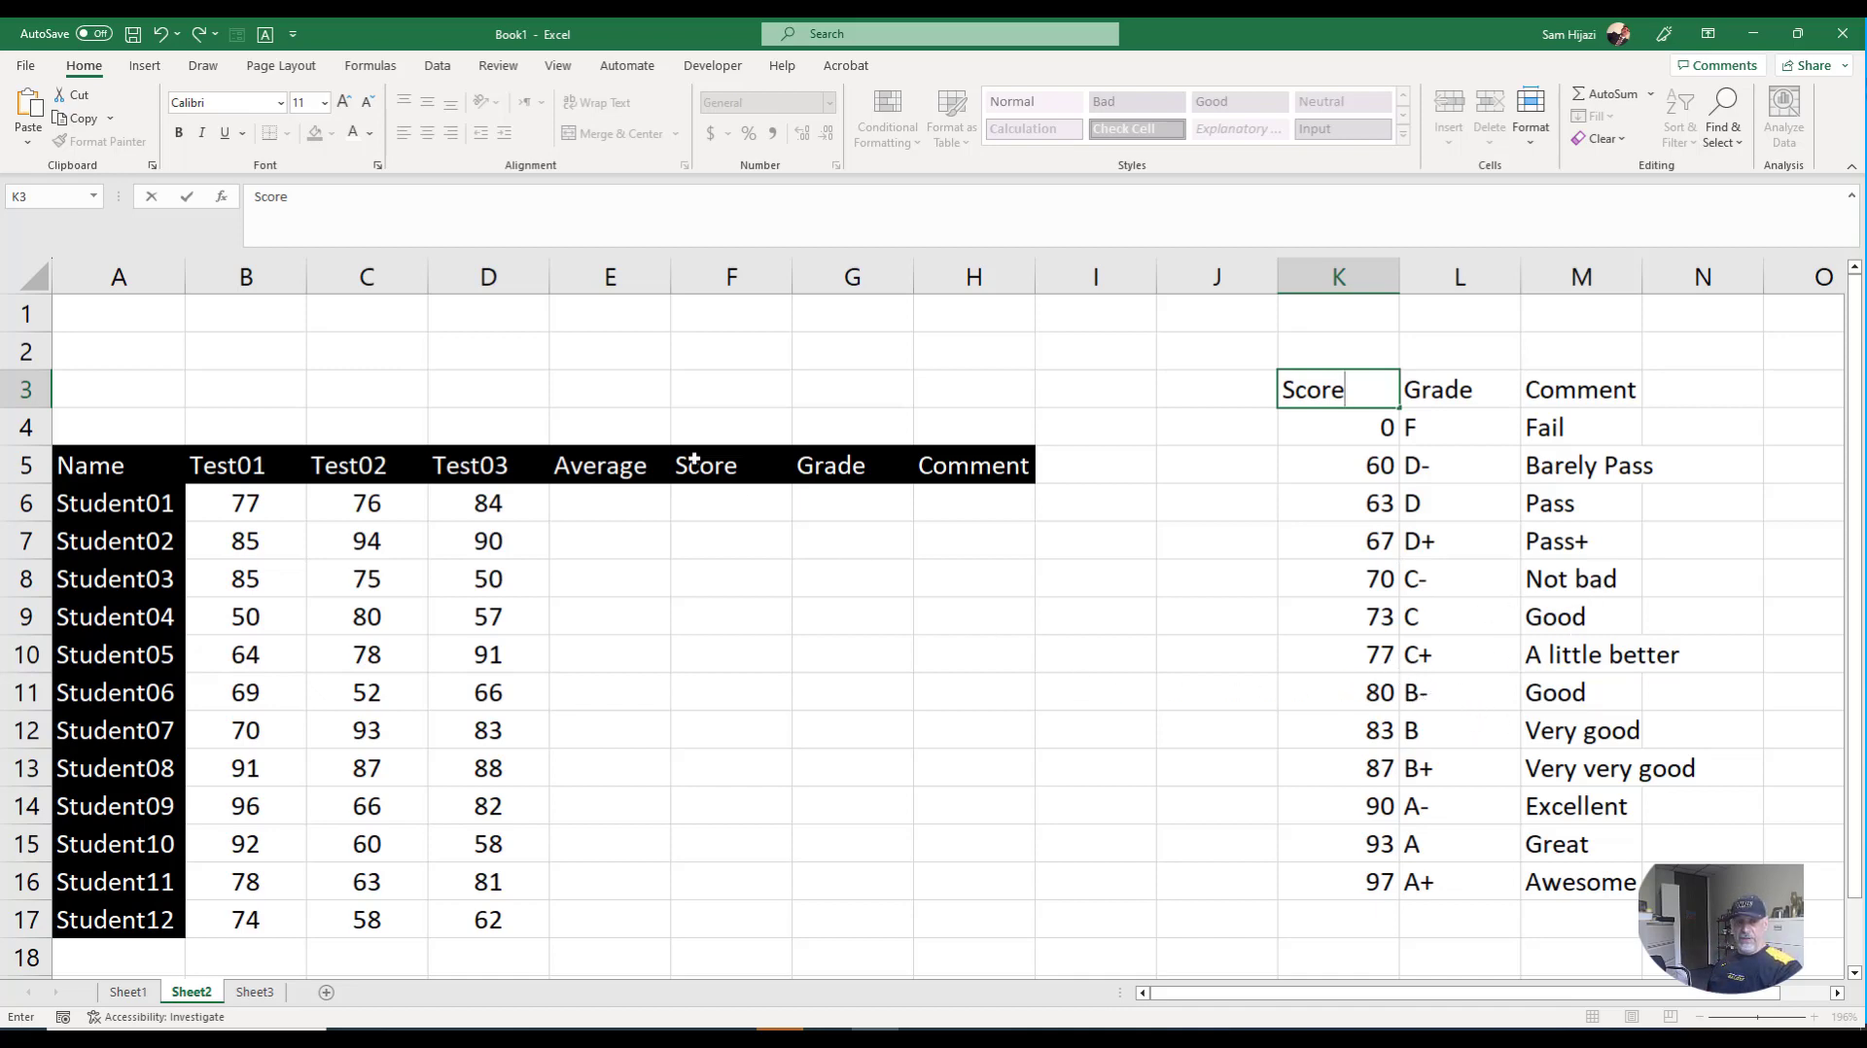
- Enter the title "Use of VLOOKUP or HLOOKUP" in cell B1
{"action": "left_click", "coordinate": [207, 323]}
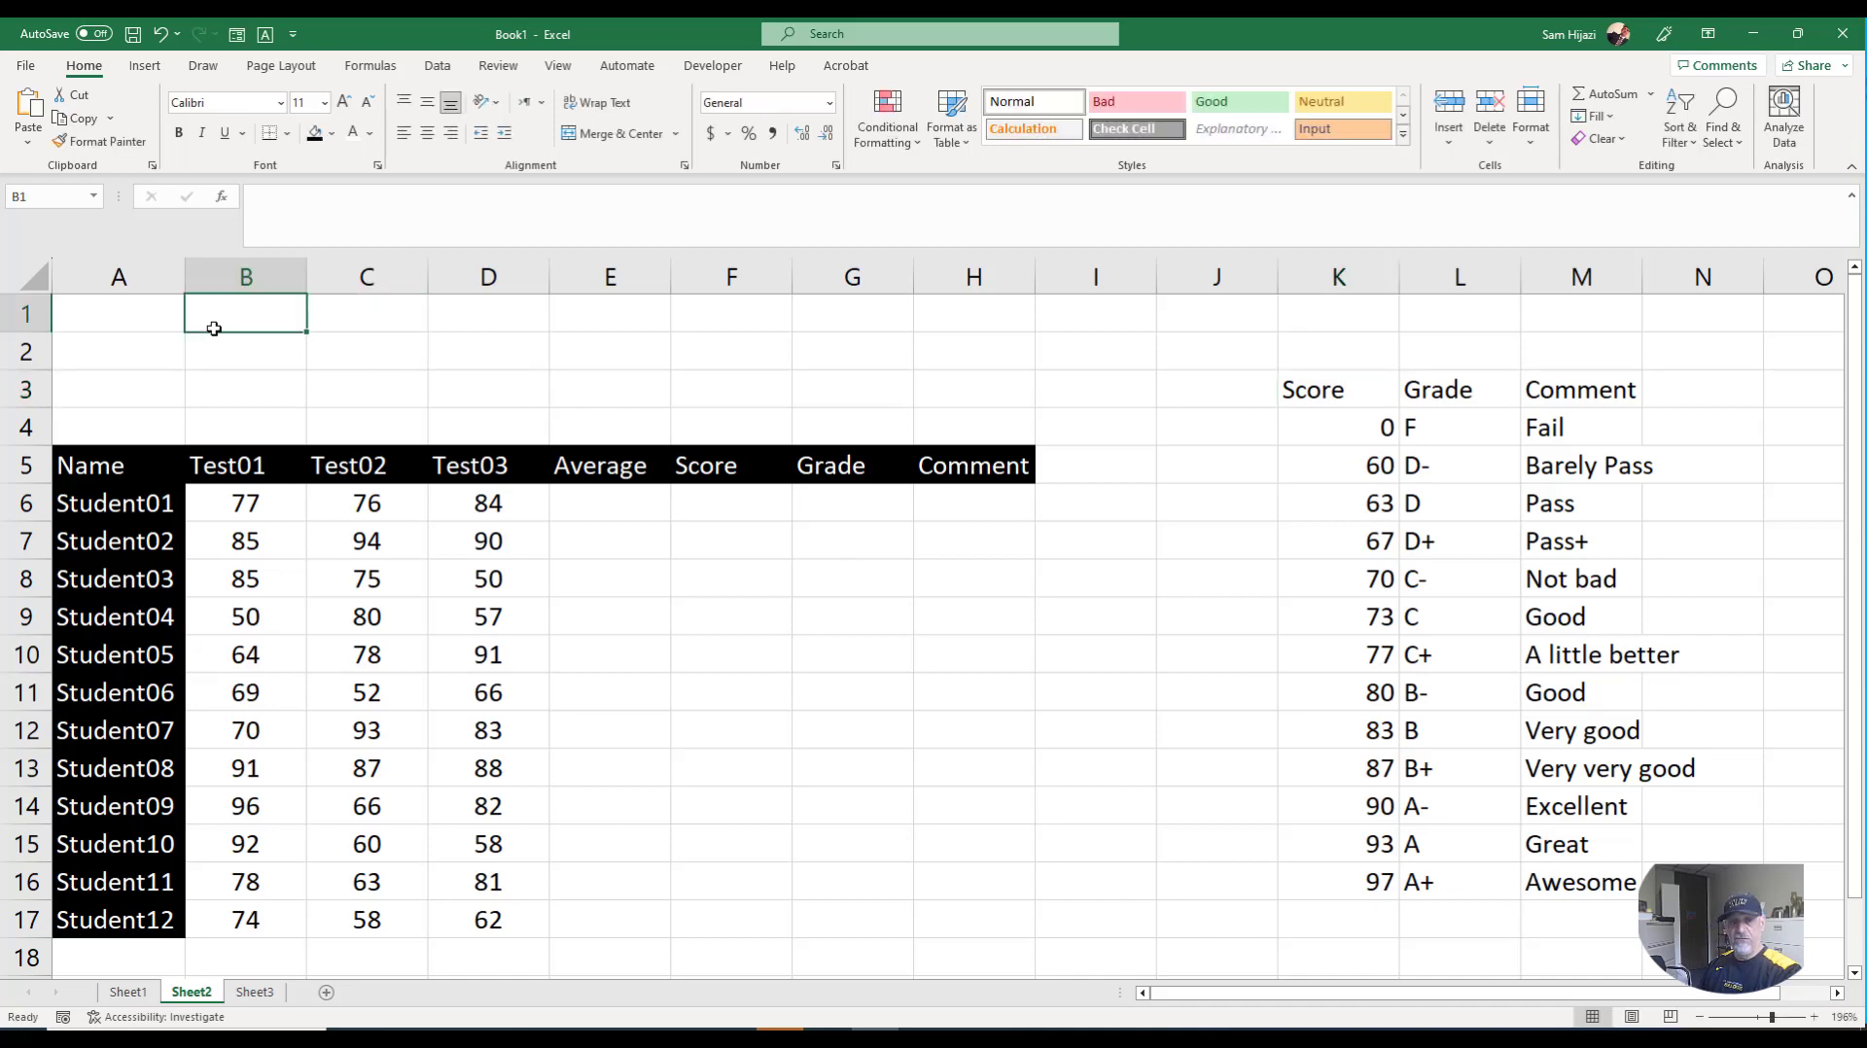
{"action": "type", "text": "Use of "}
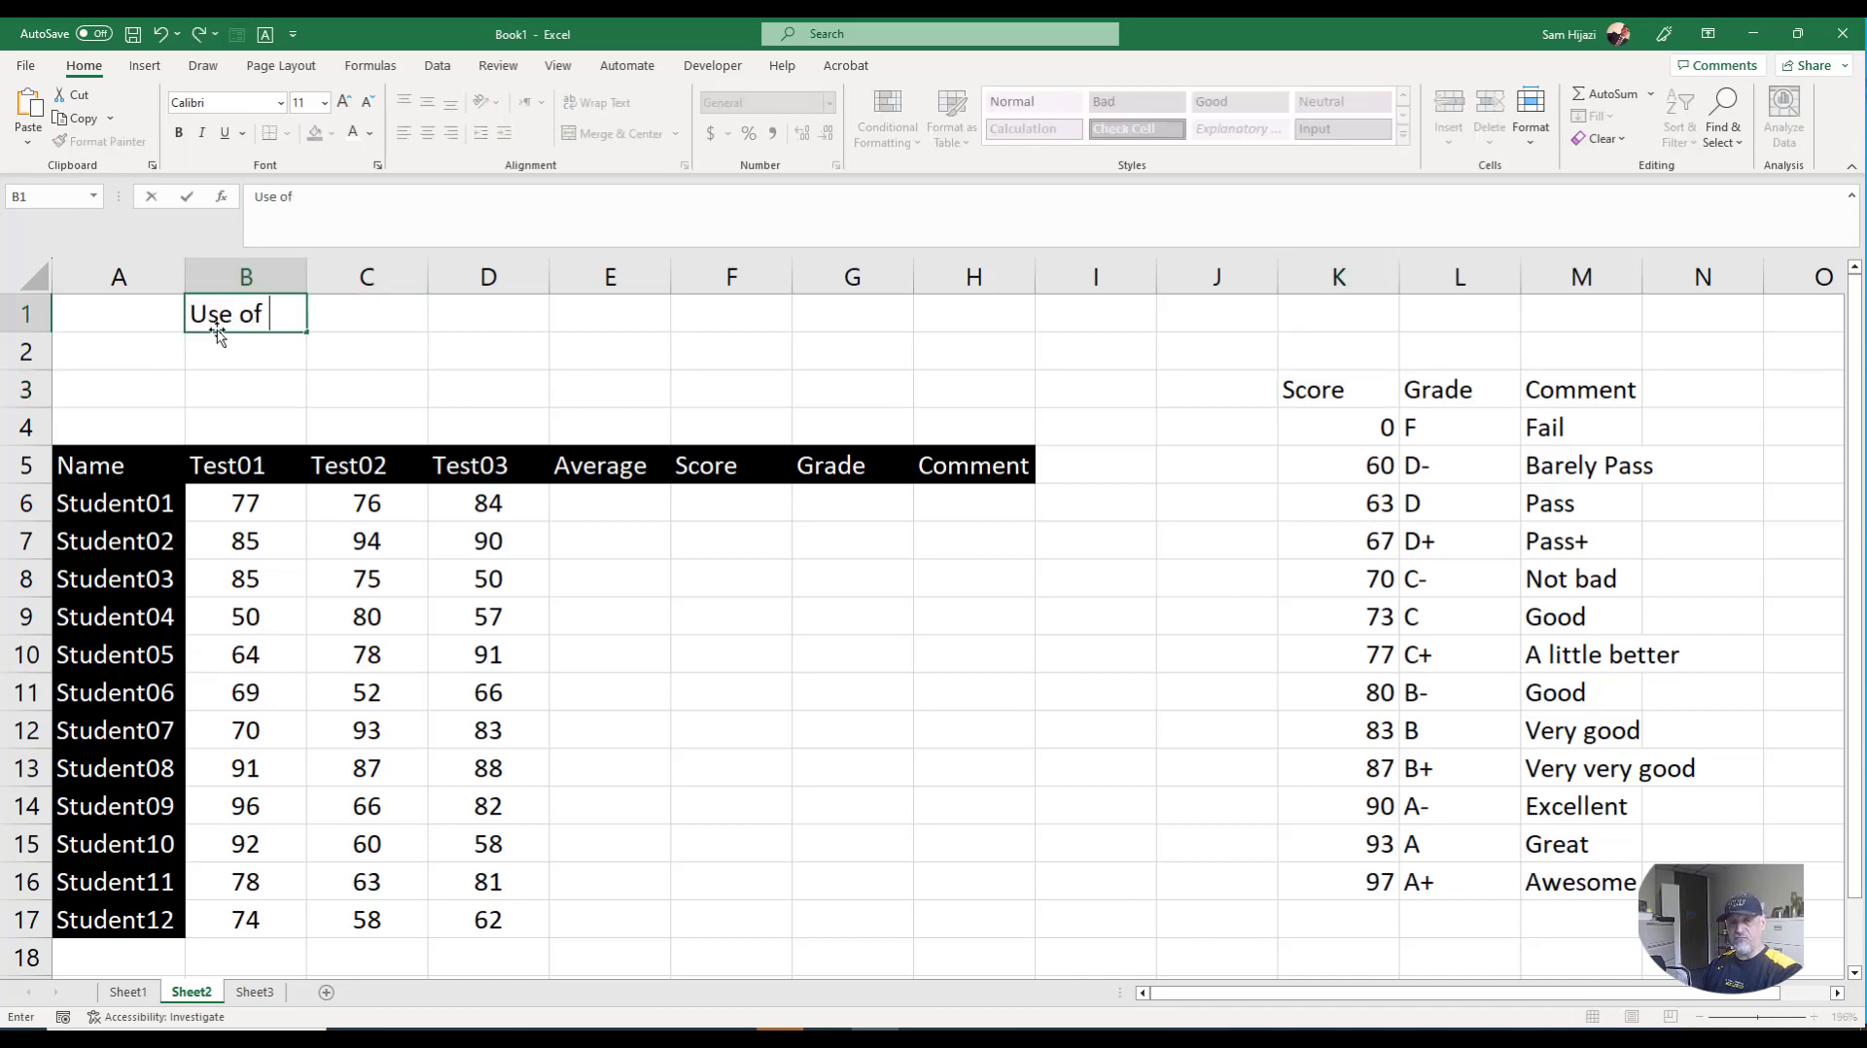
{"action": "type", "text": "VLOOKUP"}
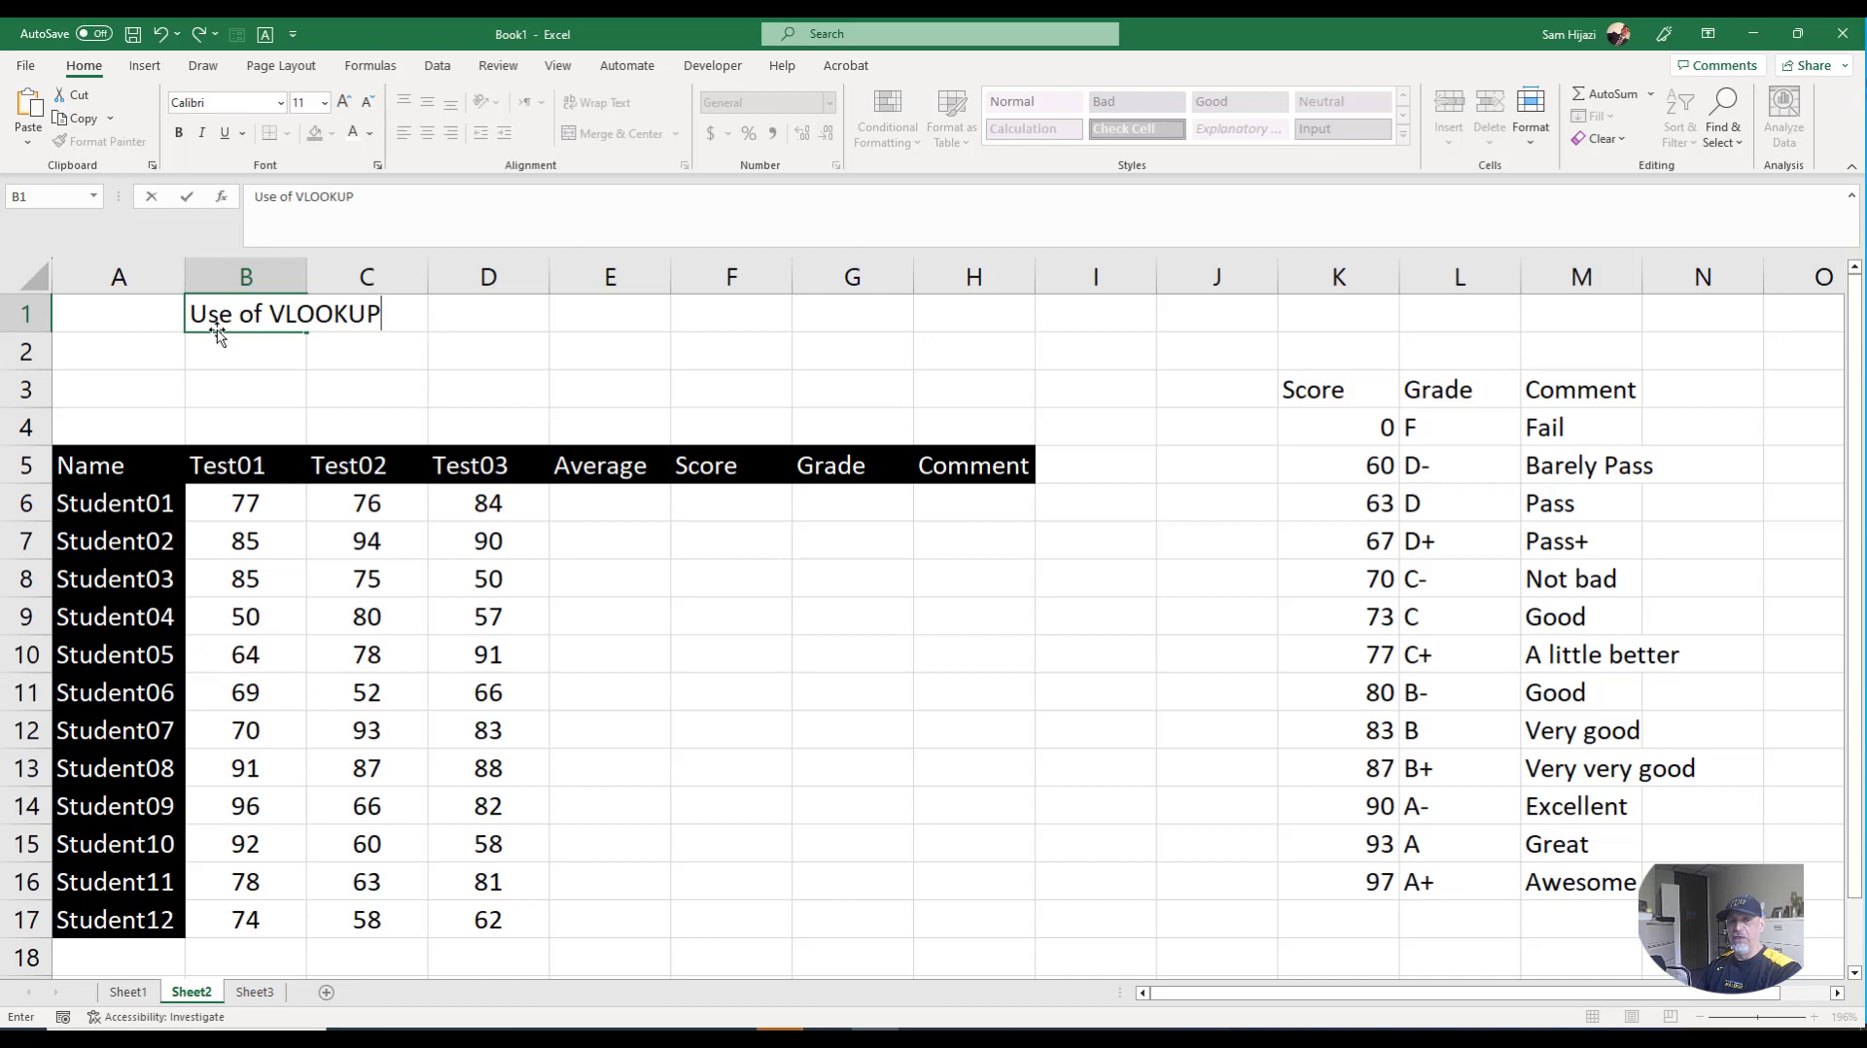
{"action": "type", "text": " or HLOOKUP"}
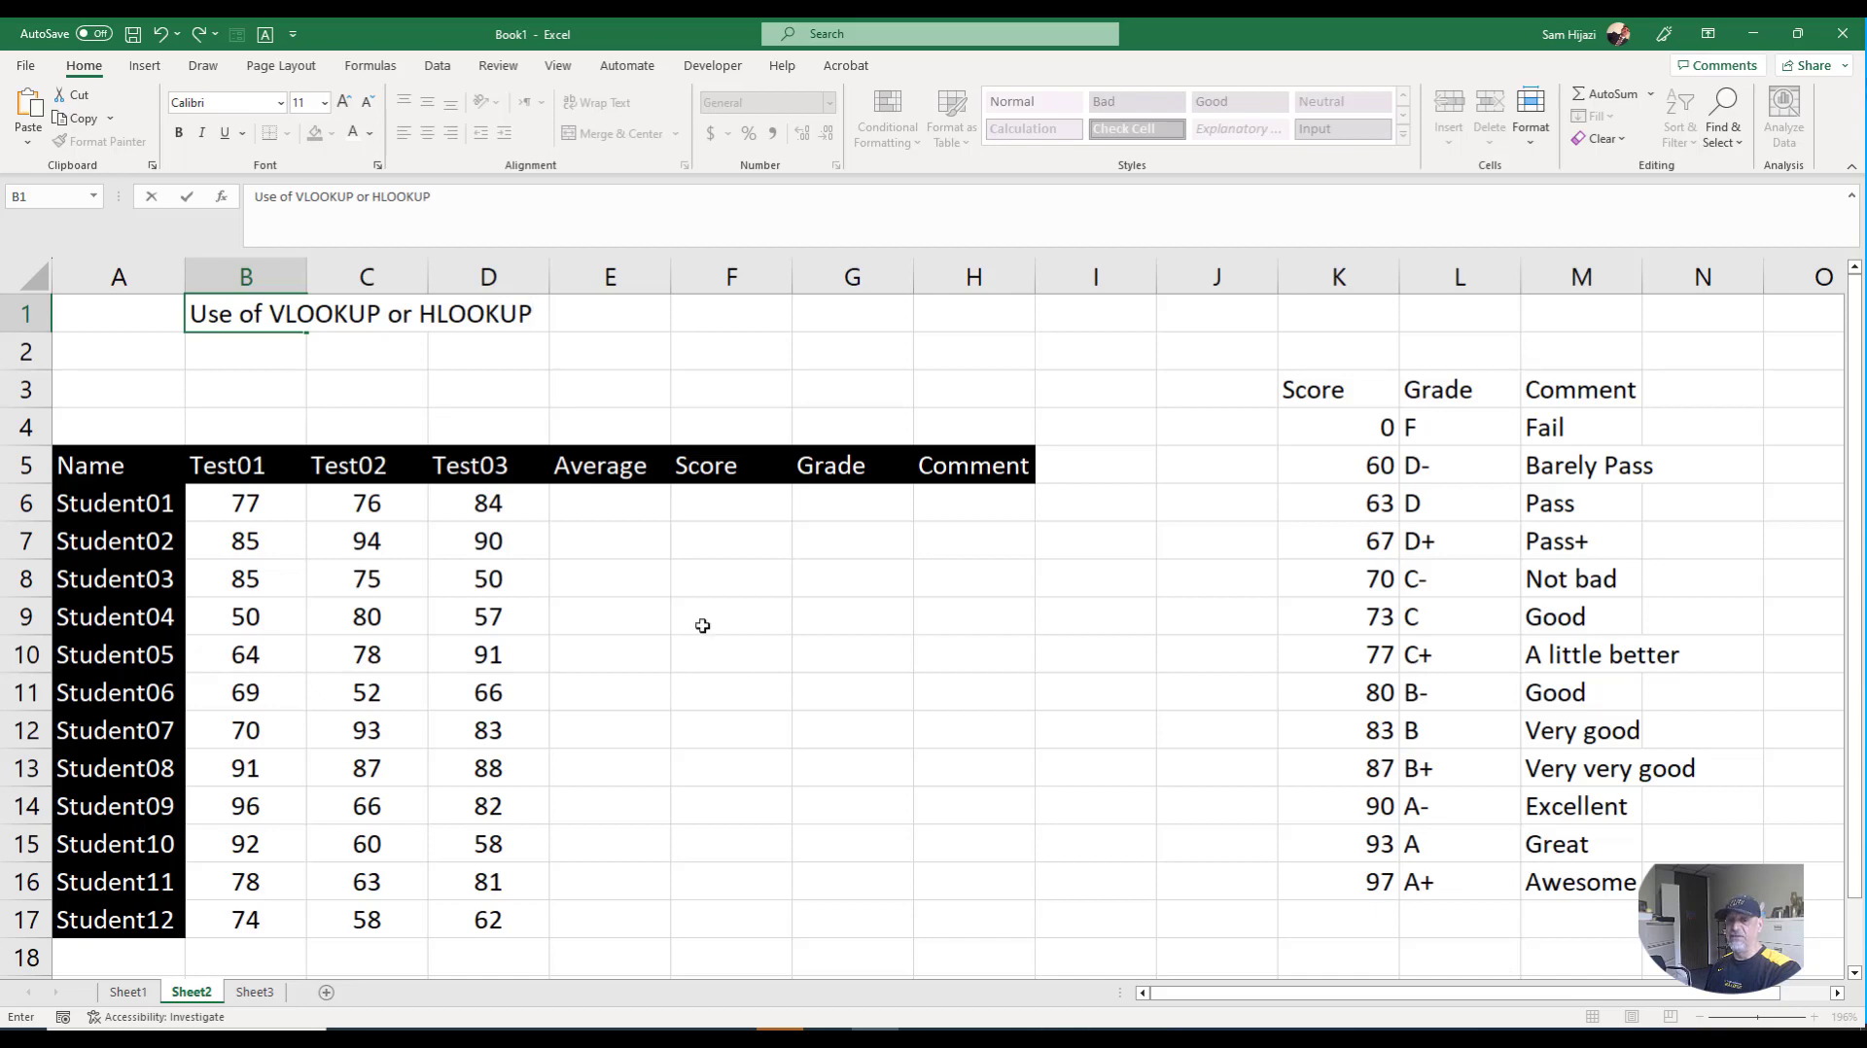
- Delete the Average column (column E) from the student table
{"action": "left_click", "coordinate": [600, 513]}
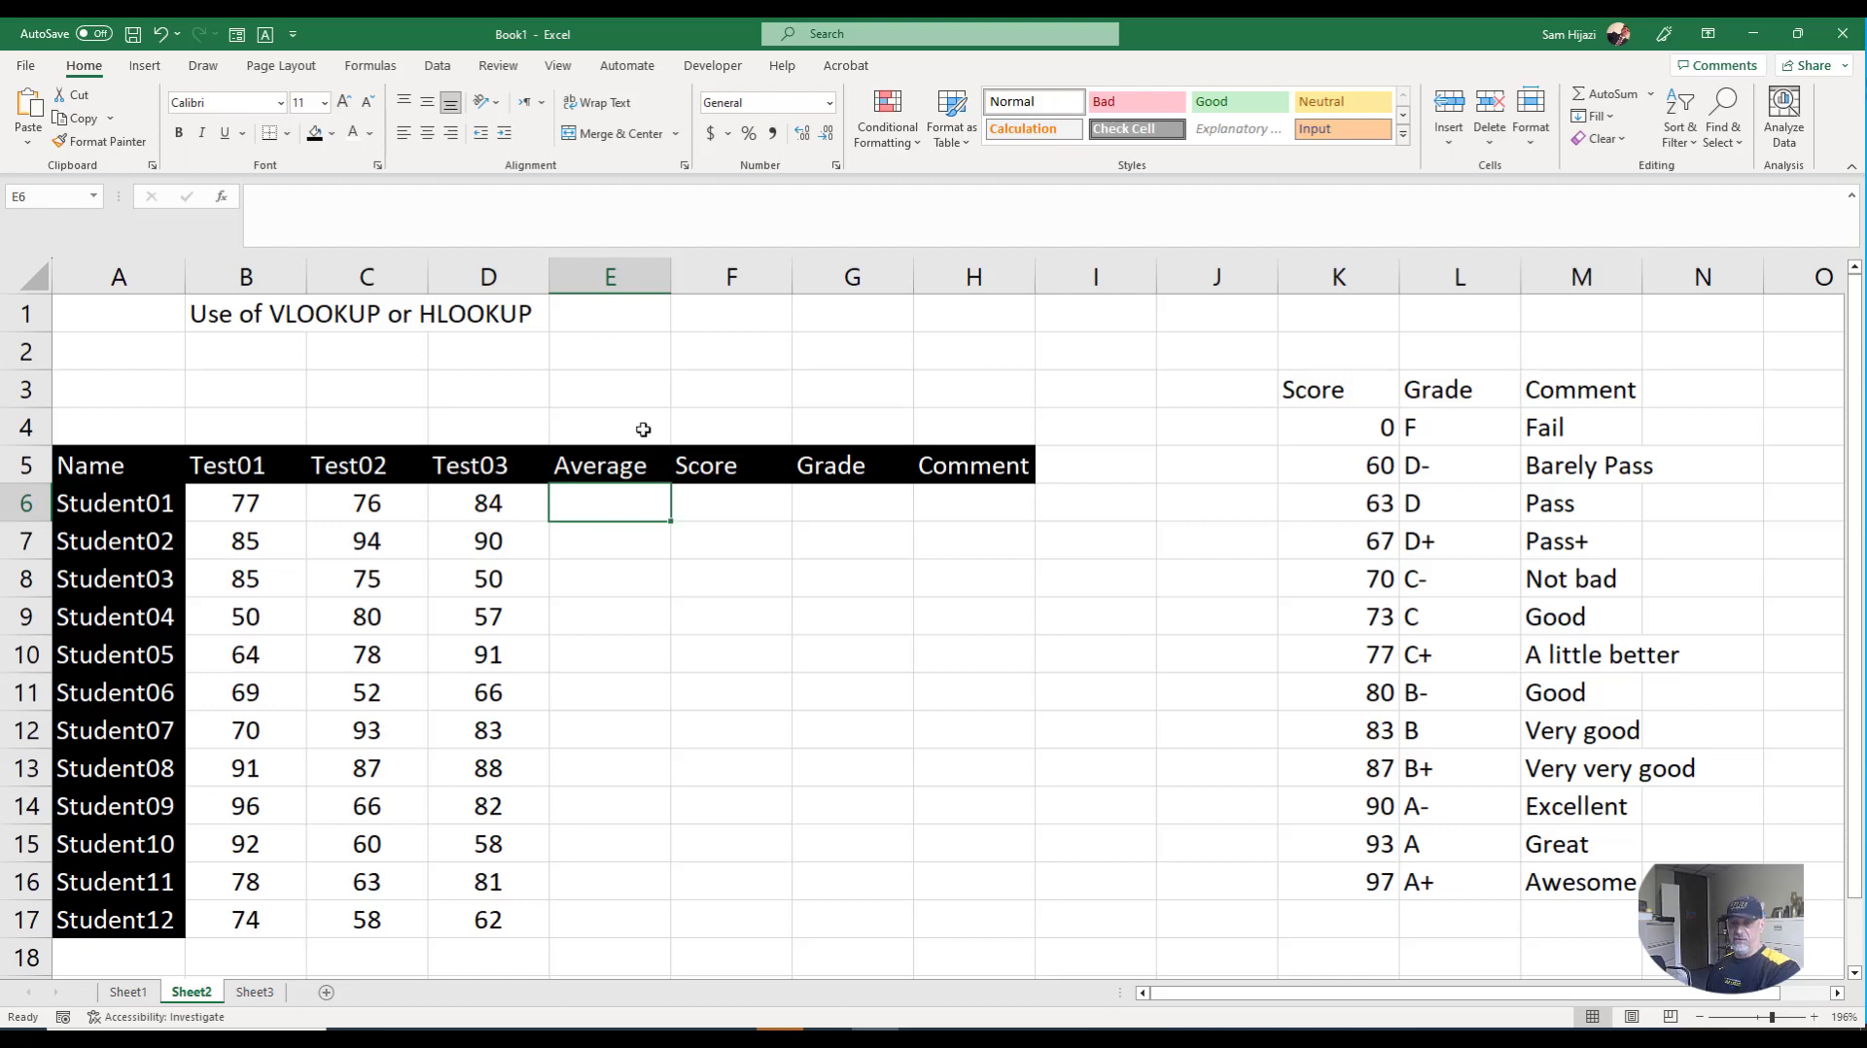
{"action": "left_click", "coordinate": [616, 276]}
{"action": "right_click", "coordinate": [619, 276]}
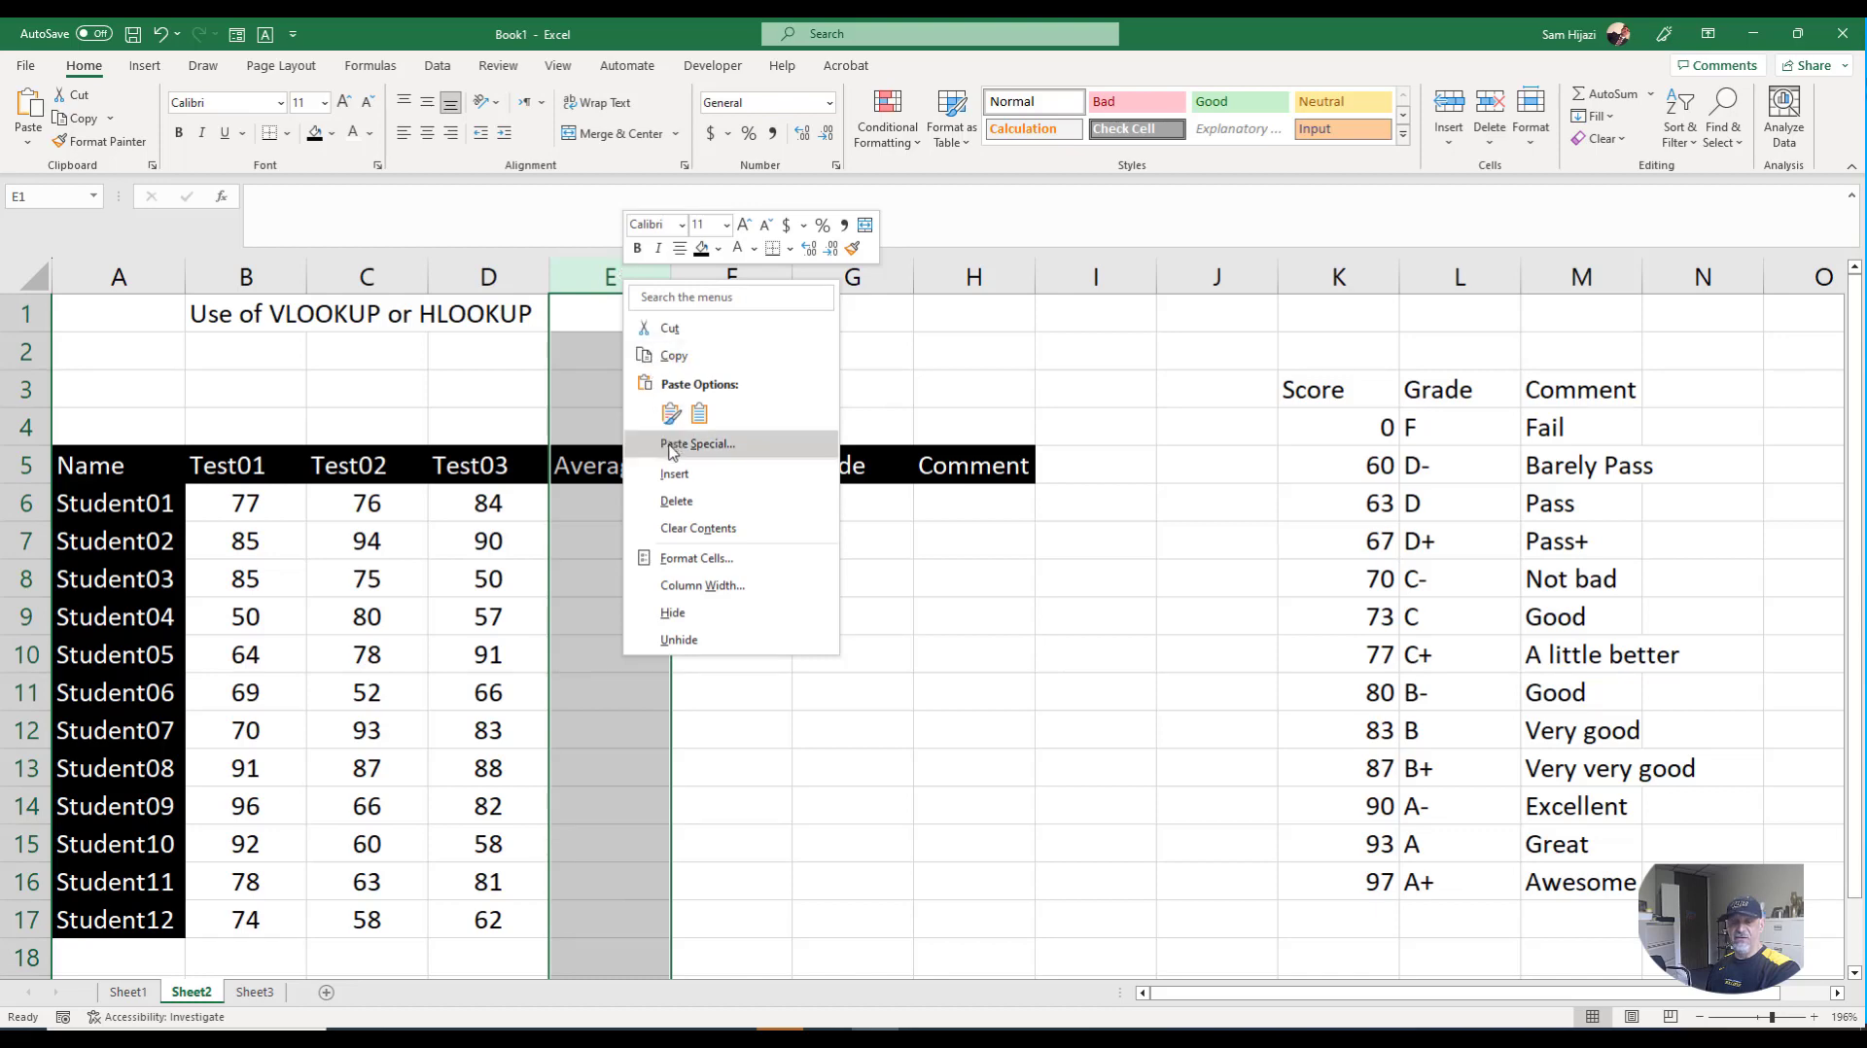
{"action": "left_click", "coordinate": [686, 505]}
- Calculate Student01's score in E6 with the formula =AVERAGE(B6:D6)
{"action": "left_click", "coordinate": [632, 500]}
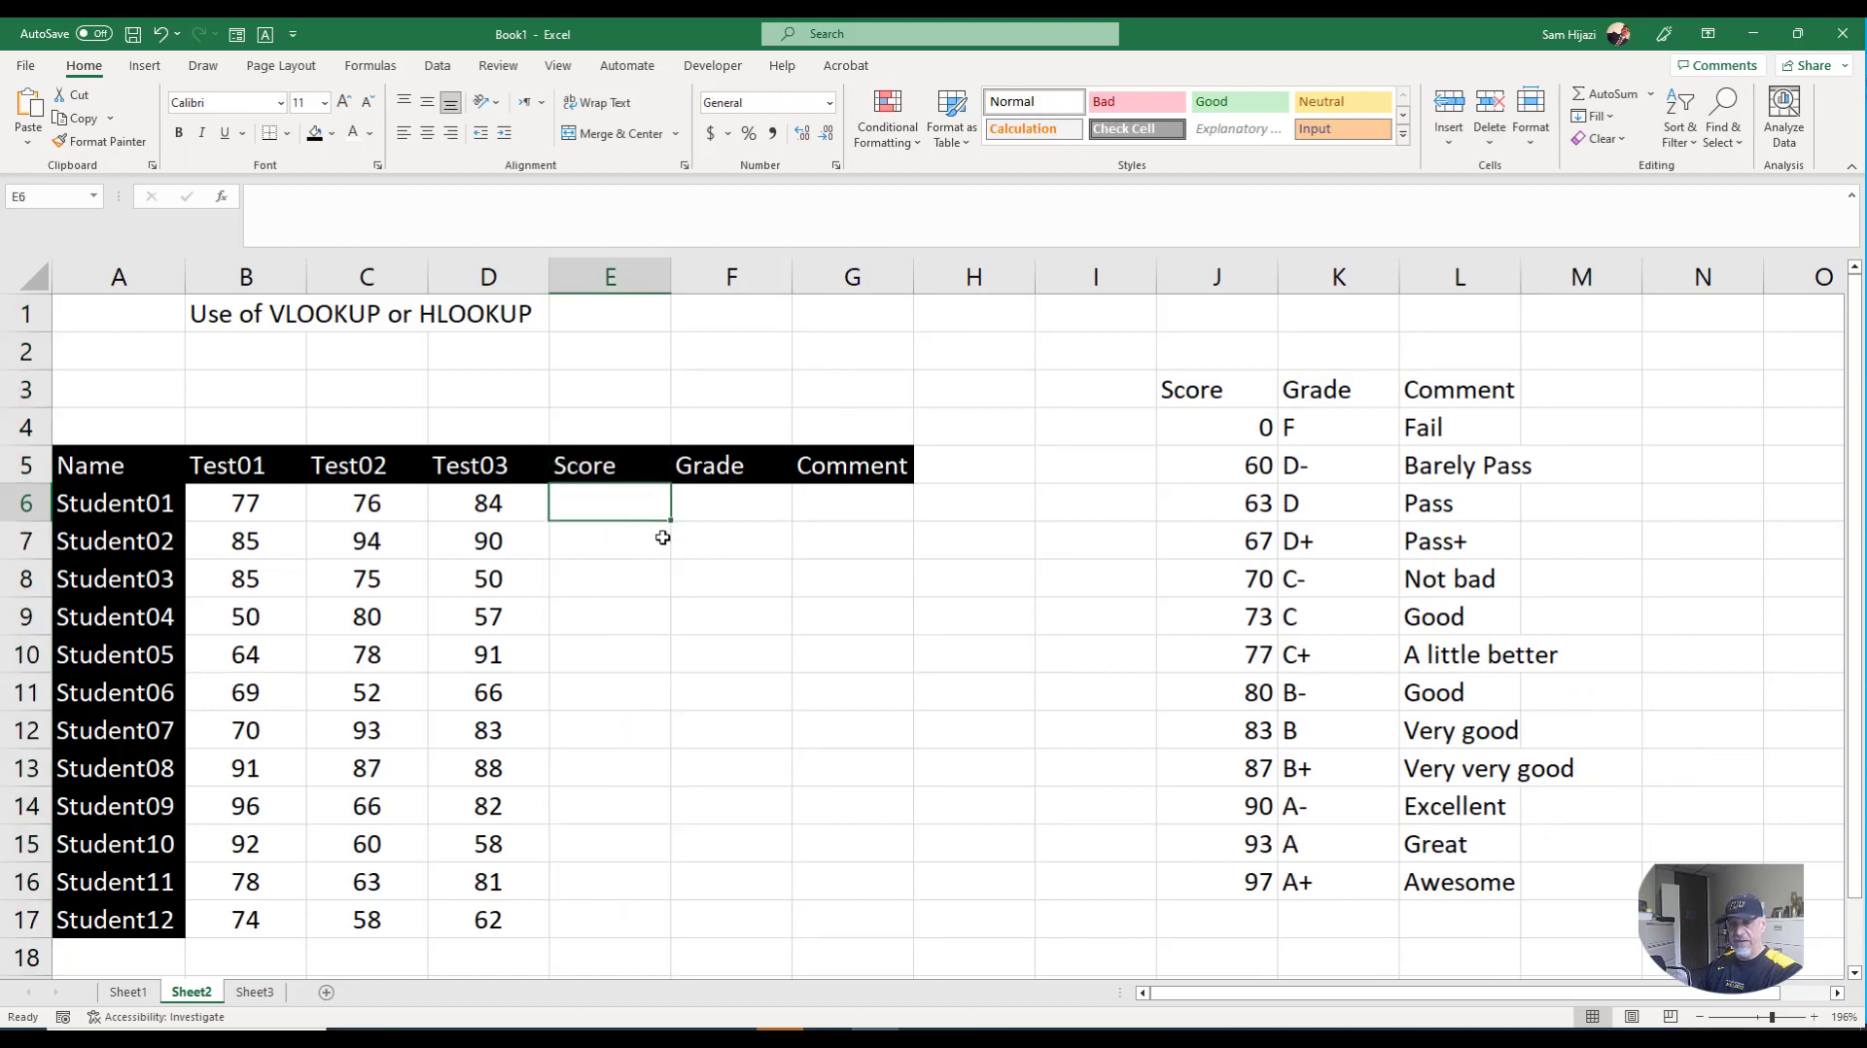
{"action": "type", "text": "=avera"}
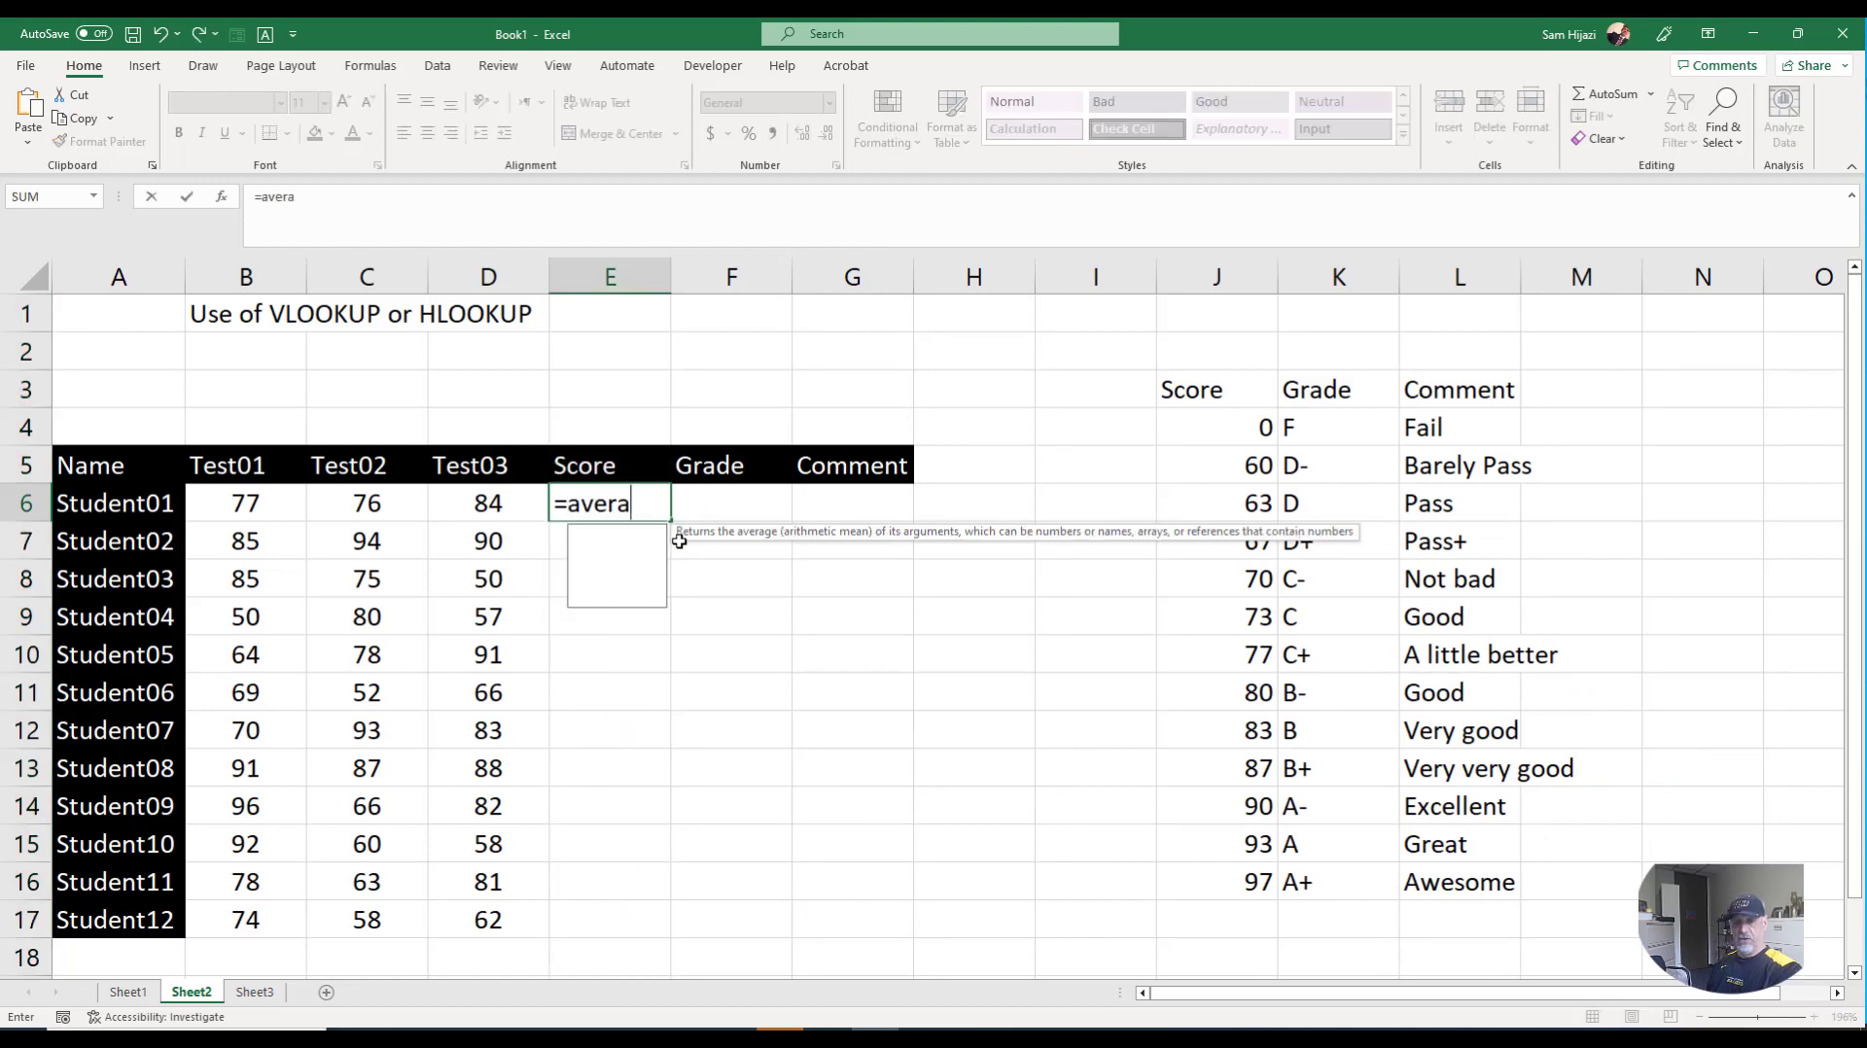
{"action": "type", "text": "g"}
{"action": "key", "text": "Tab"}
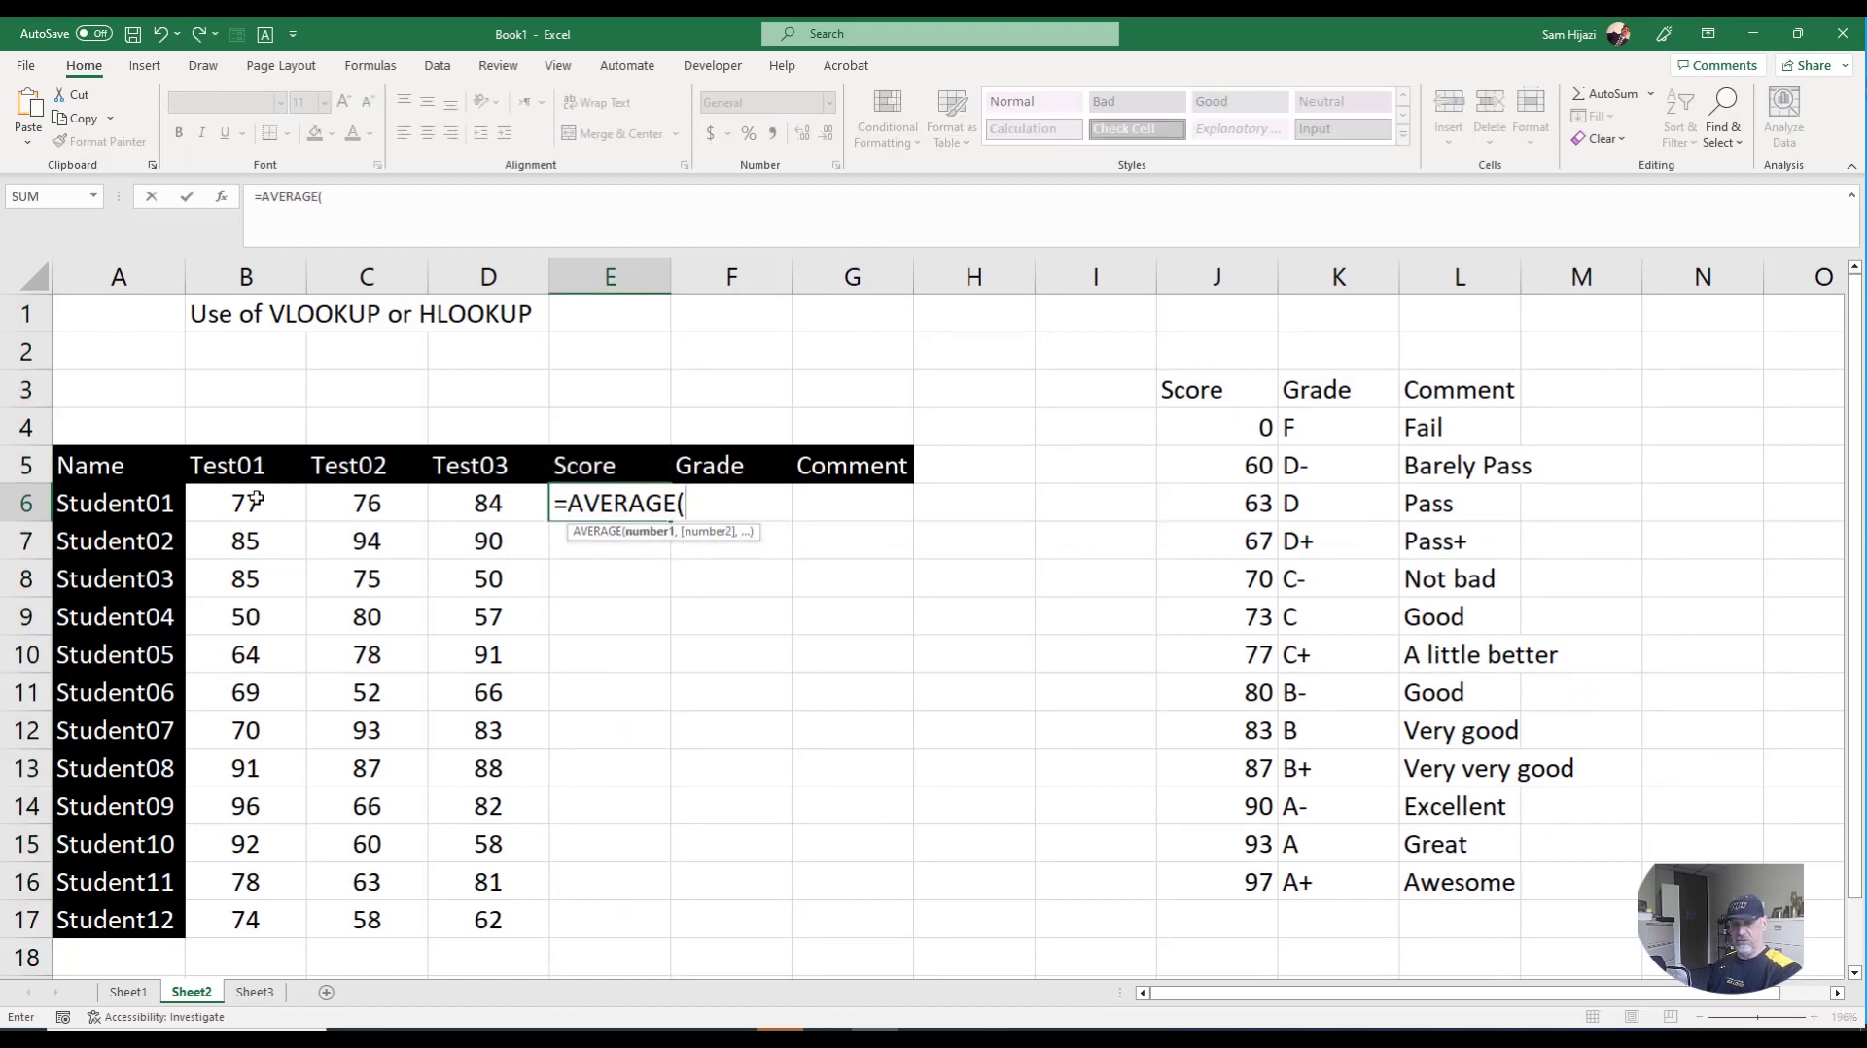
{"action": "left_click_drag", "start_coordinate": [255, 499], "coordinate": [468, 513]}
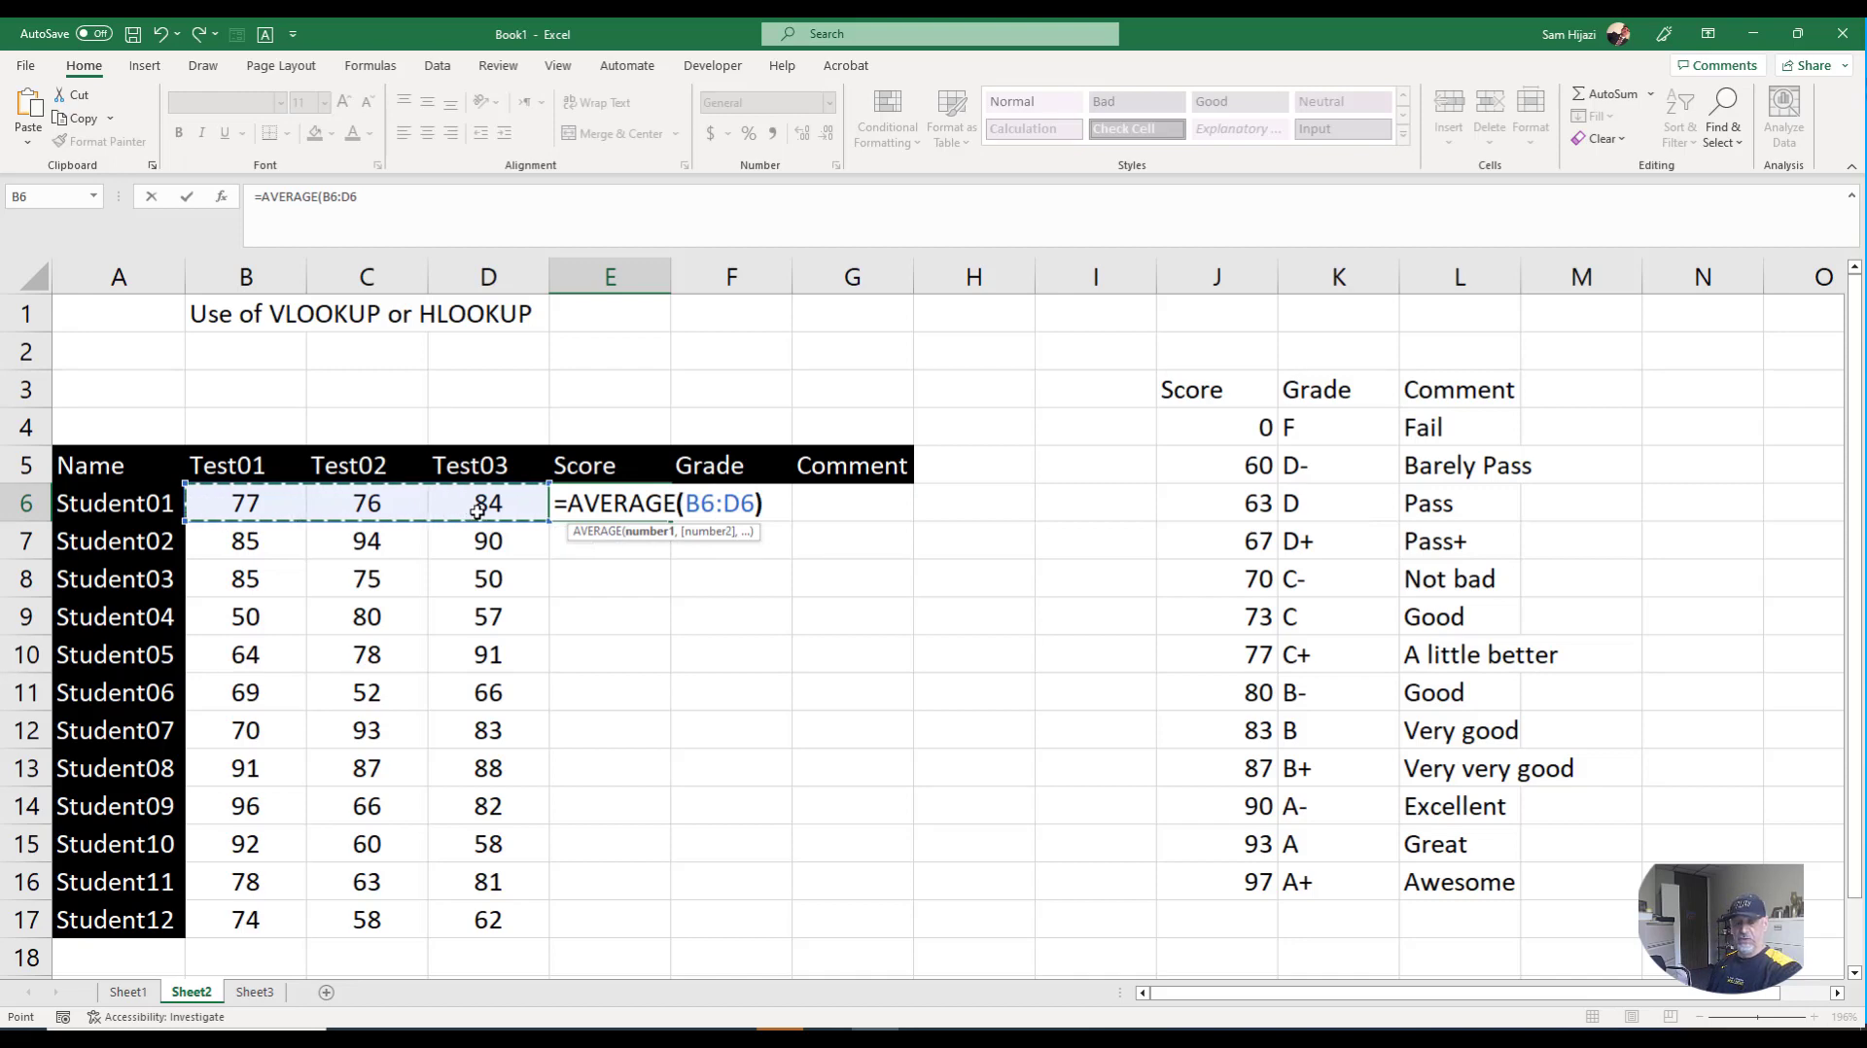
{"action": "type", "text": ")"}
{"action": "key", "text": "Return"}
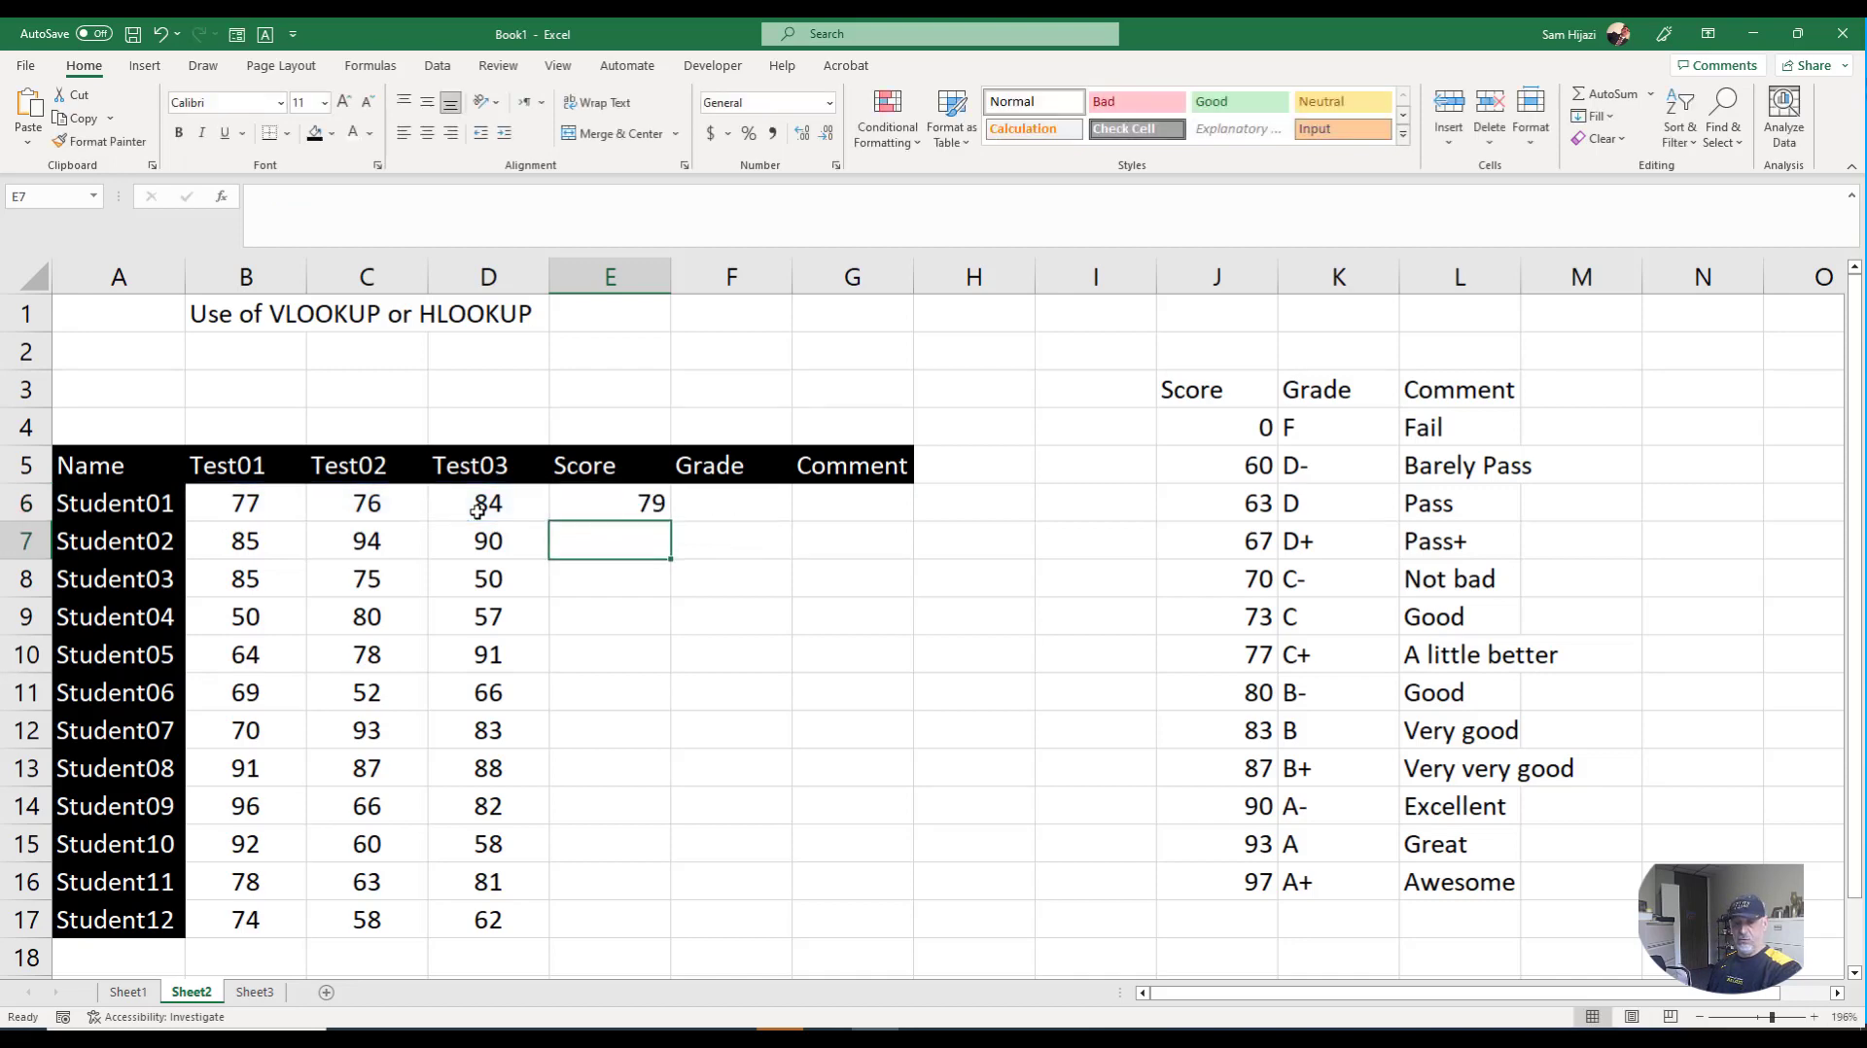
- Review the range in E6's average formula and fill the formula down through E17 for all students
{"action": "left_click", "coordinate": [648, 507]}
{"action": "double_click", "coordinate": [681, 504]}
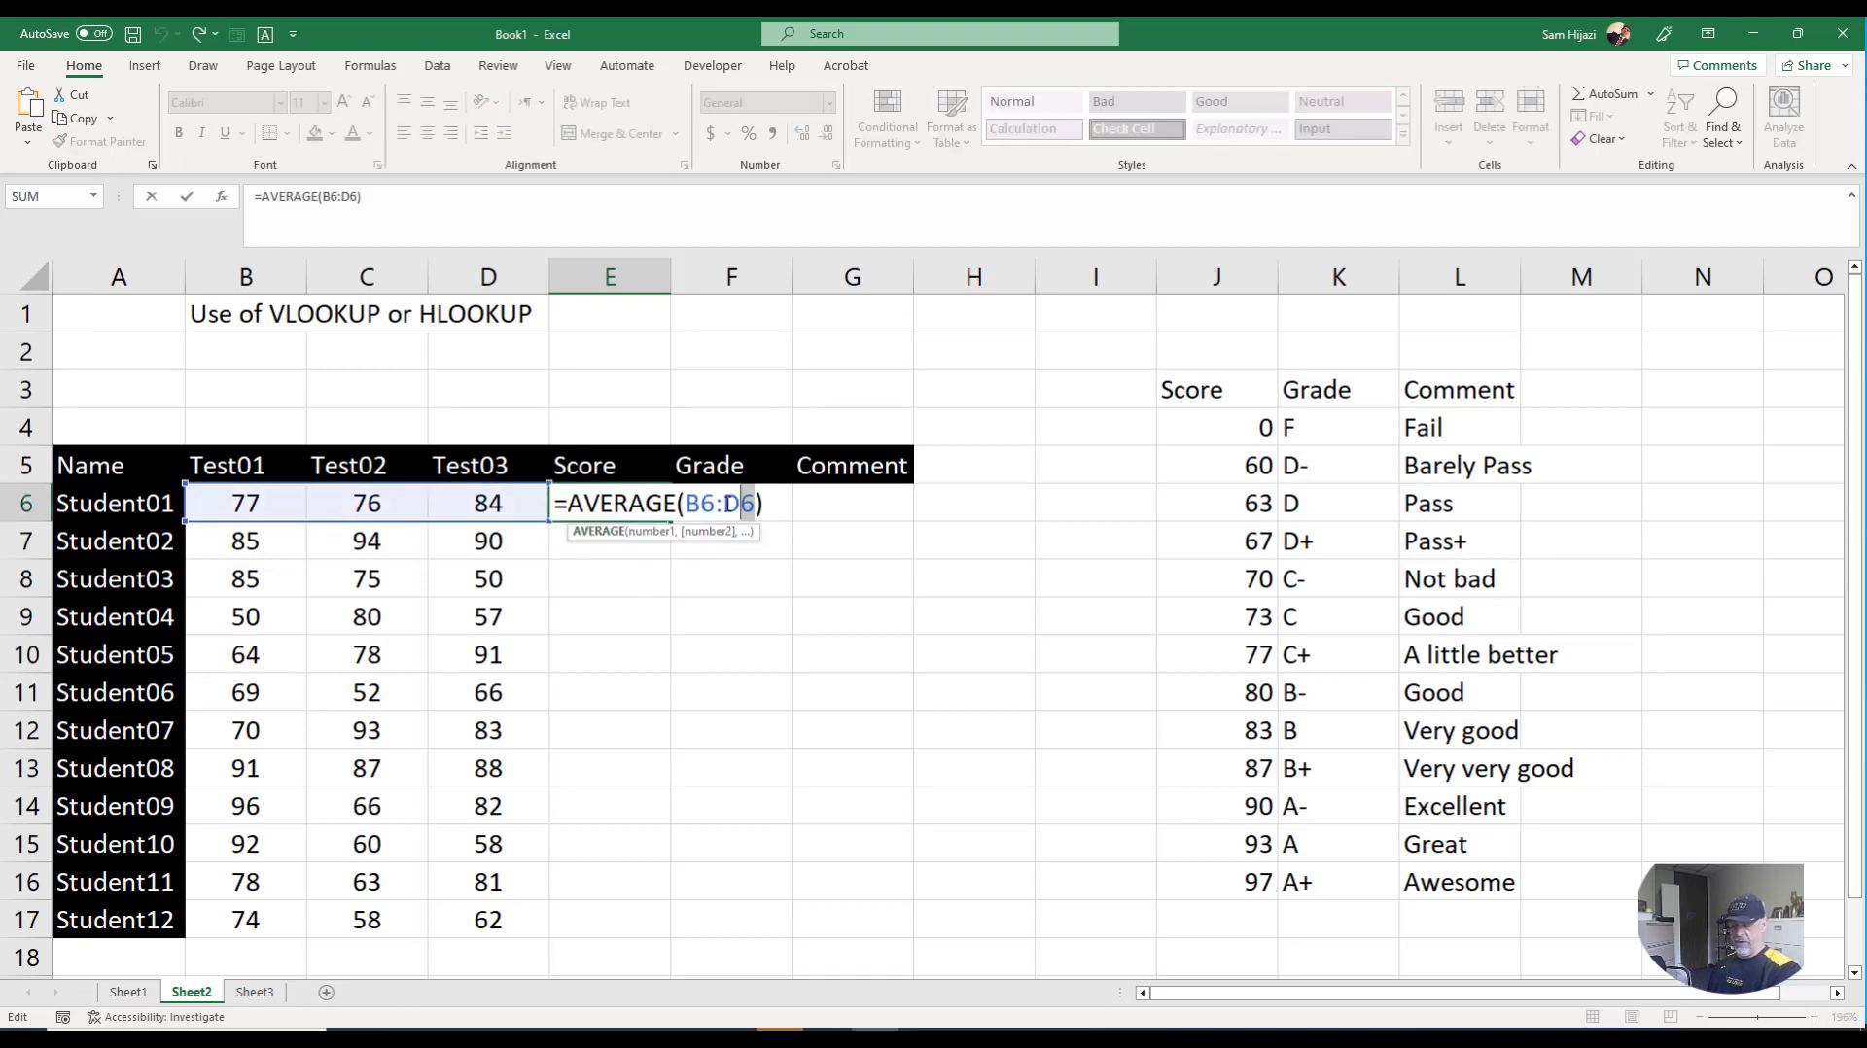
{"action": "left_click_drag", "start_coordinate": [729, 503], "coordinate": [684, 504]}
{"action": "key", "text": "Escape"}
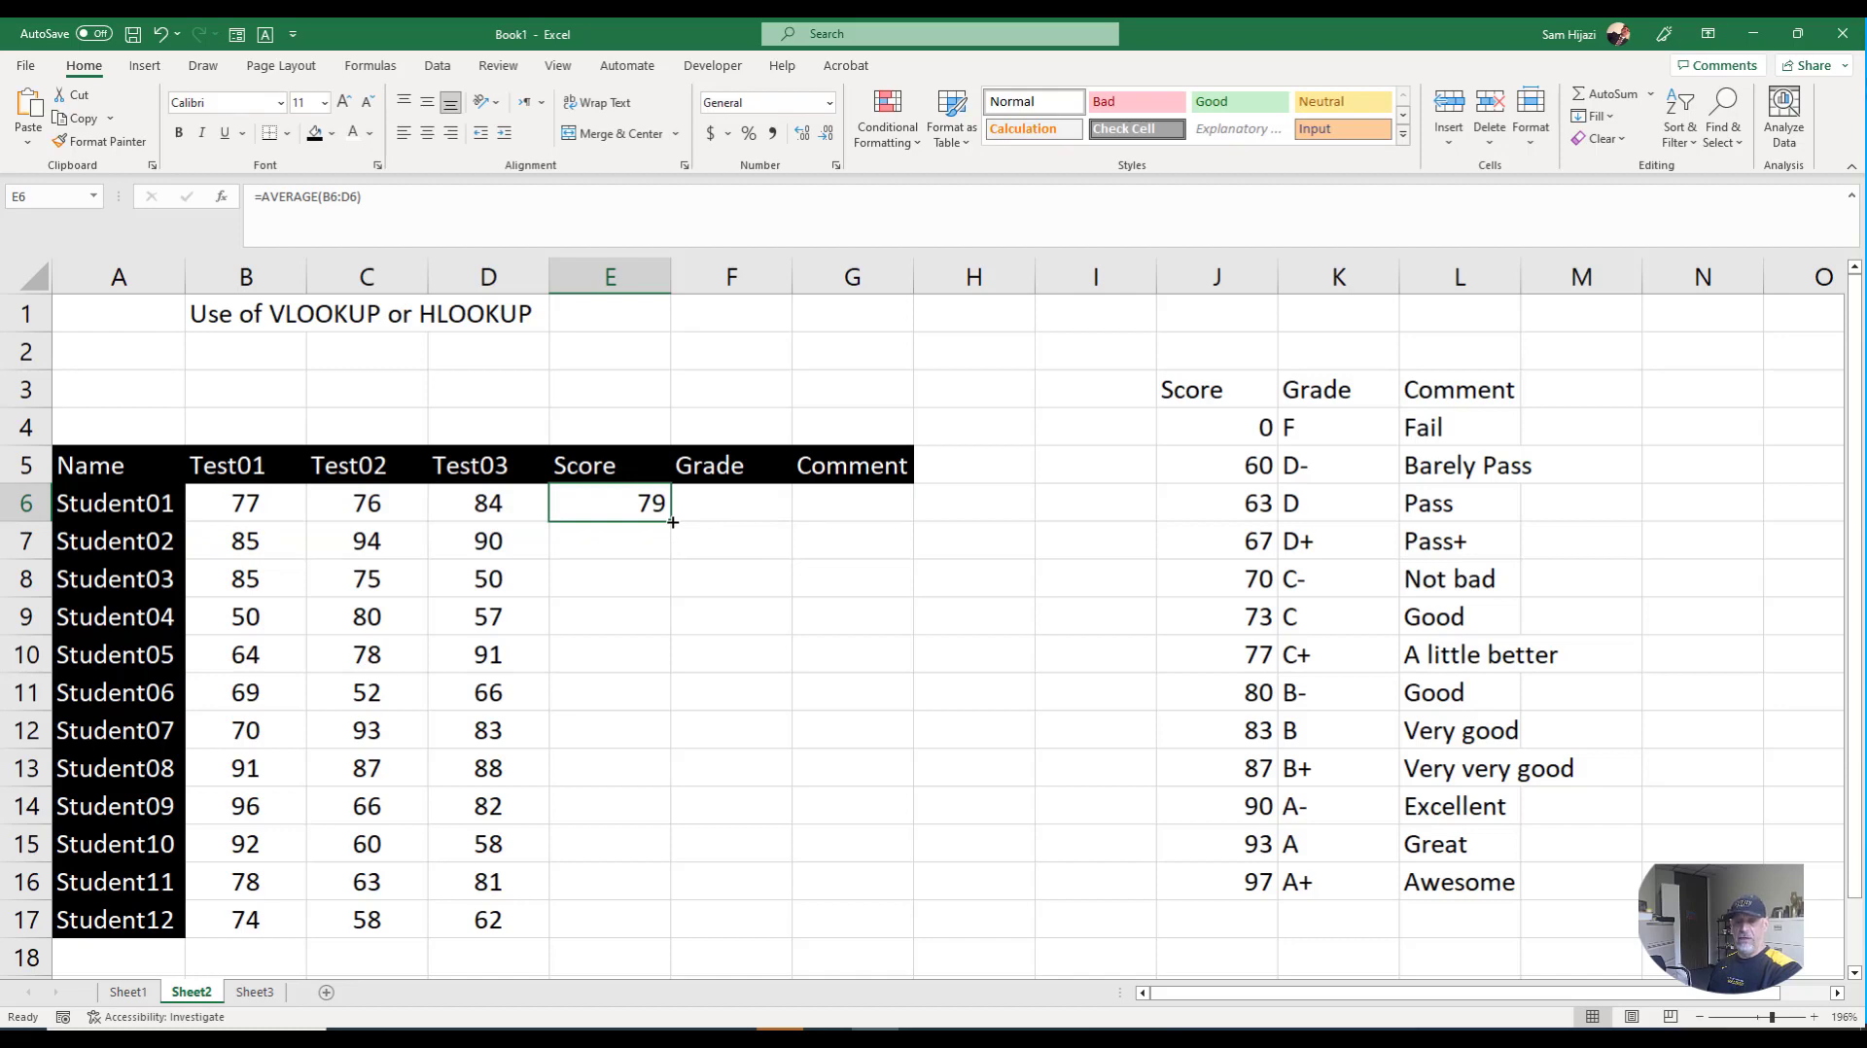
{"action": "double_click", "coordinate": [672, 522]}
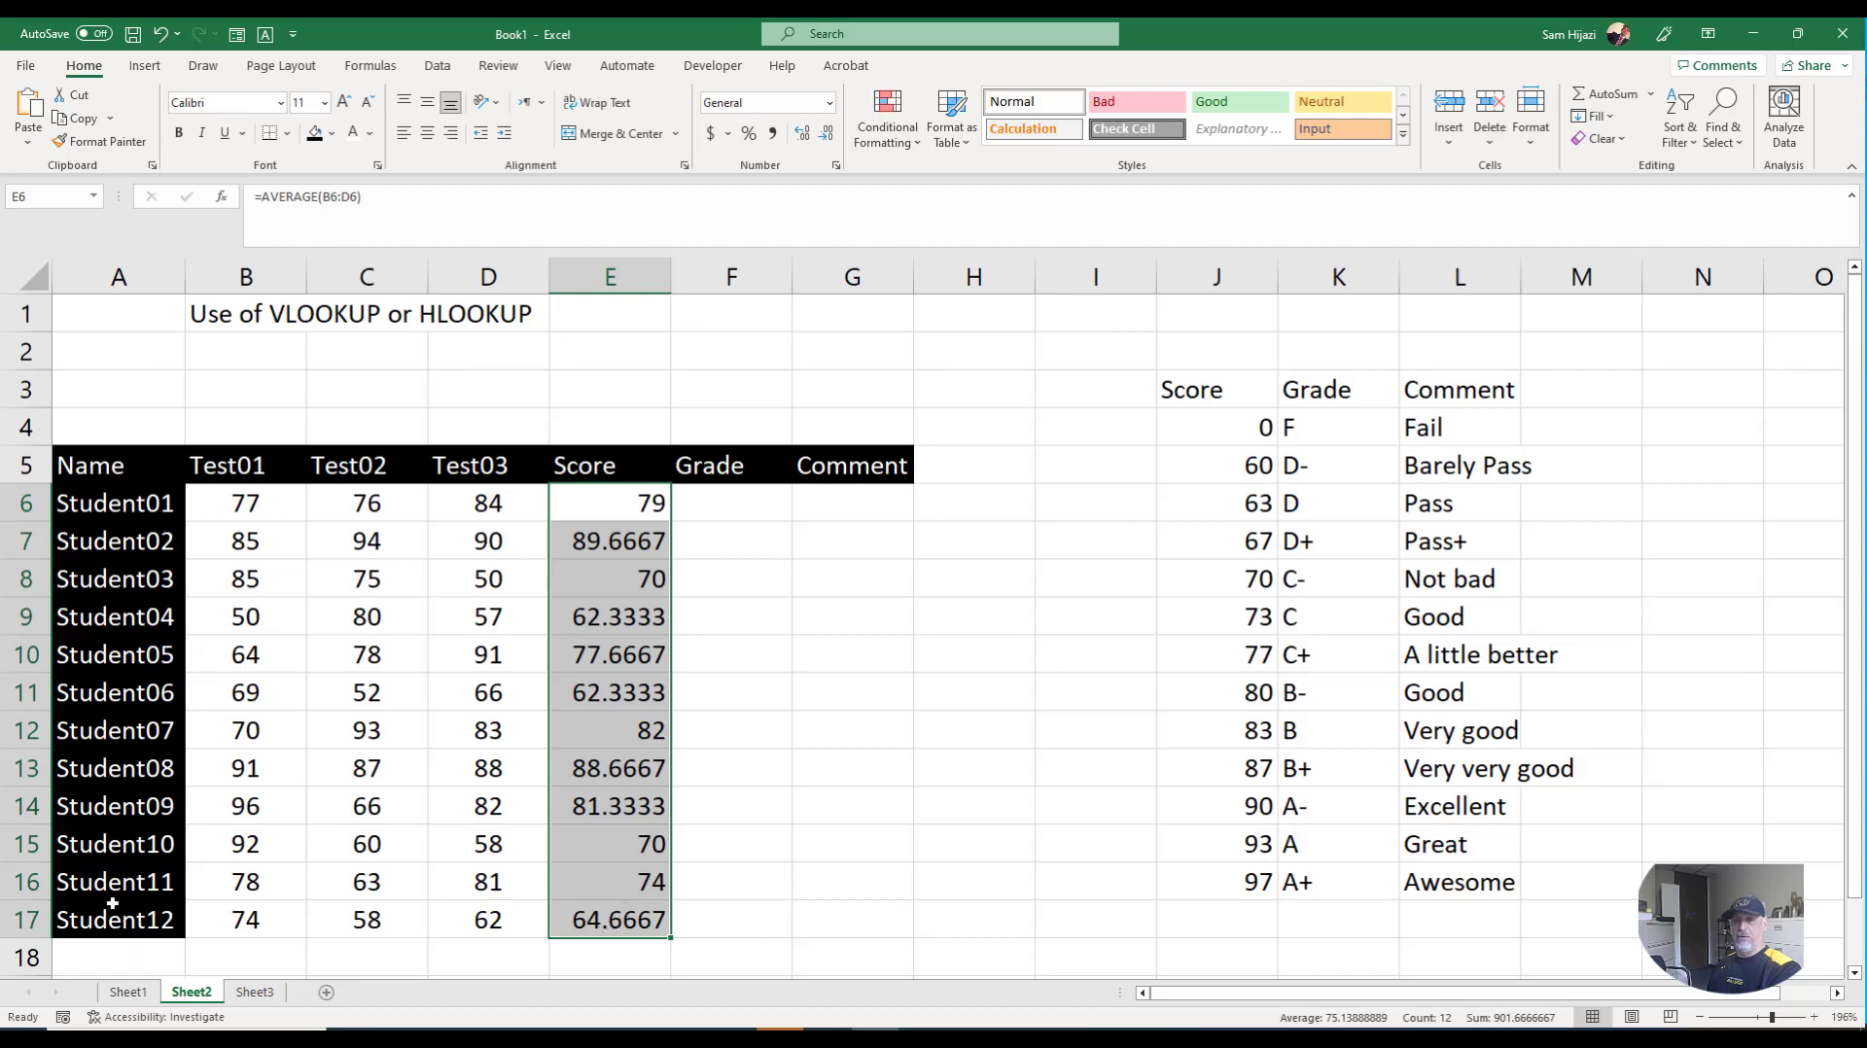
- Format the scores in E6:E17 to show one decimal place
{"action": "left_click", "coordinate": [825, 138]}
{"action": "left_click", "coordinate": [825, 138]}
{"action": "left_click", "coordinate": [825, 138]}
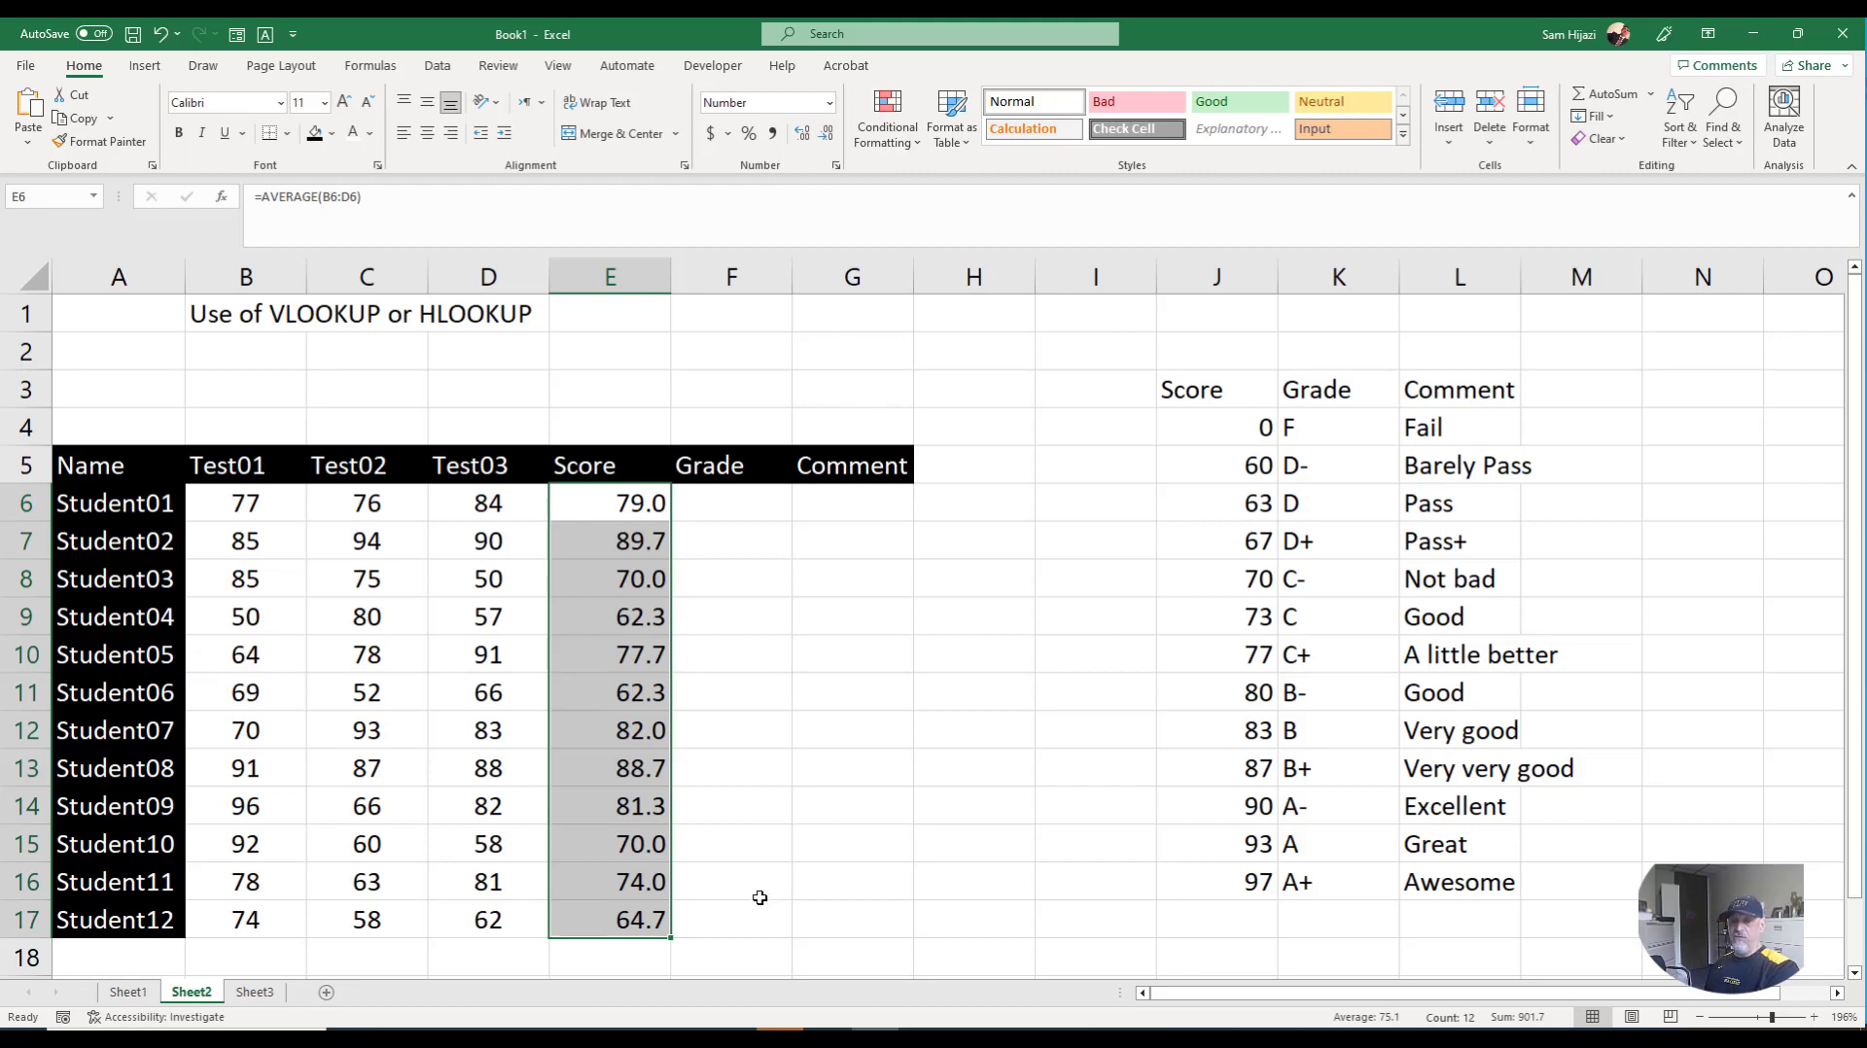
- Enlarge Student02's score in E7 to font size 20 and display it without decimal places
{"action": "left_click", "coordinate": [648, 548]}
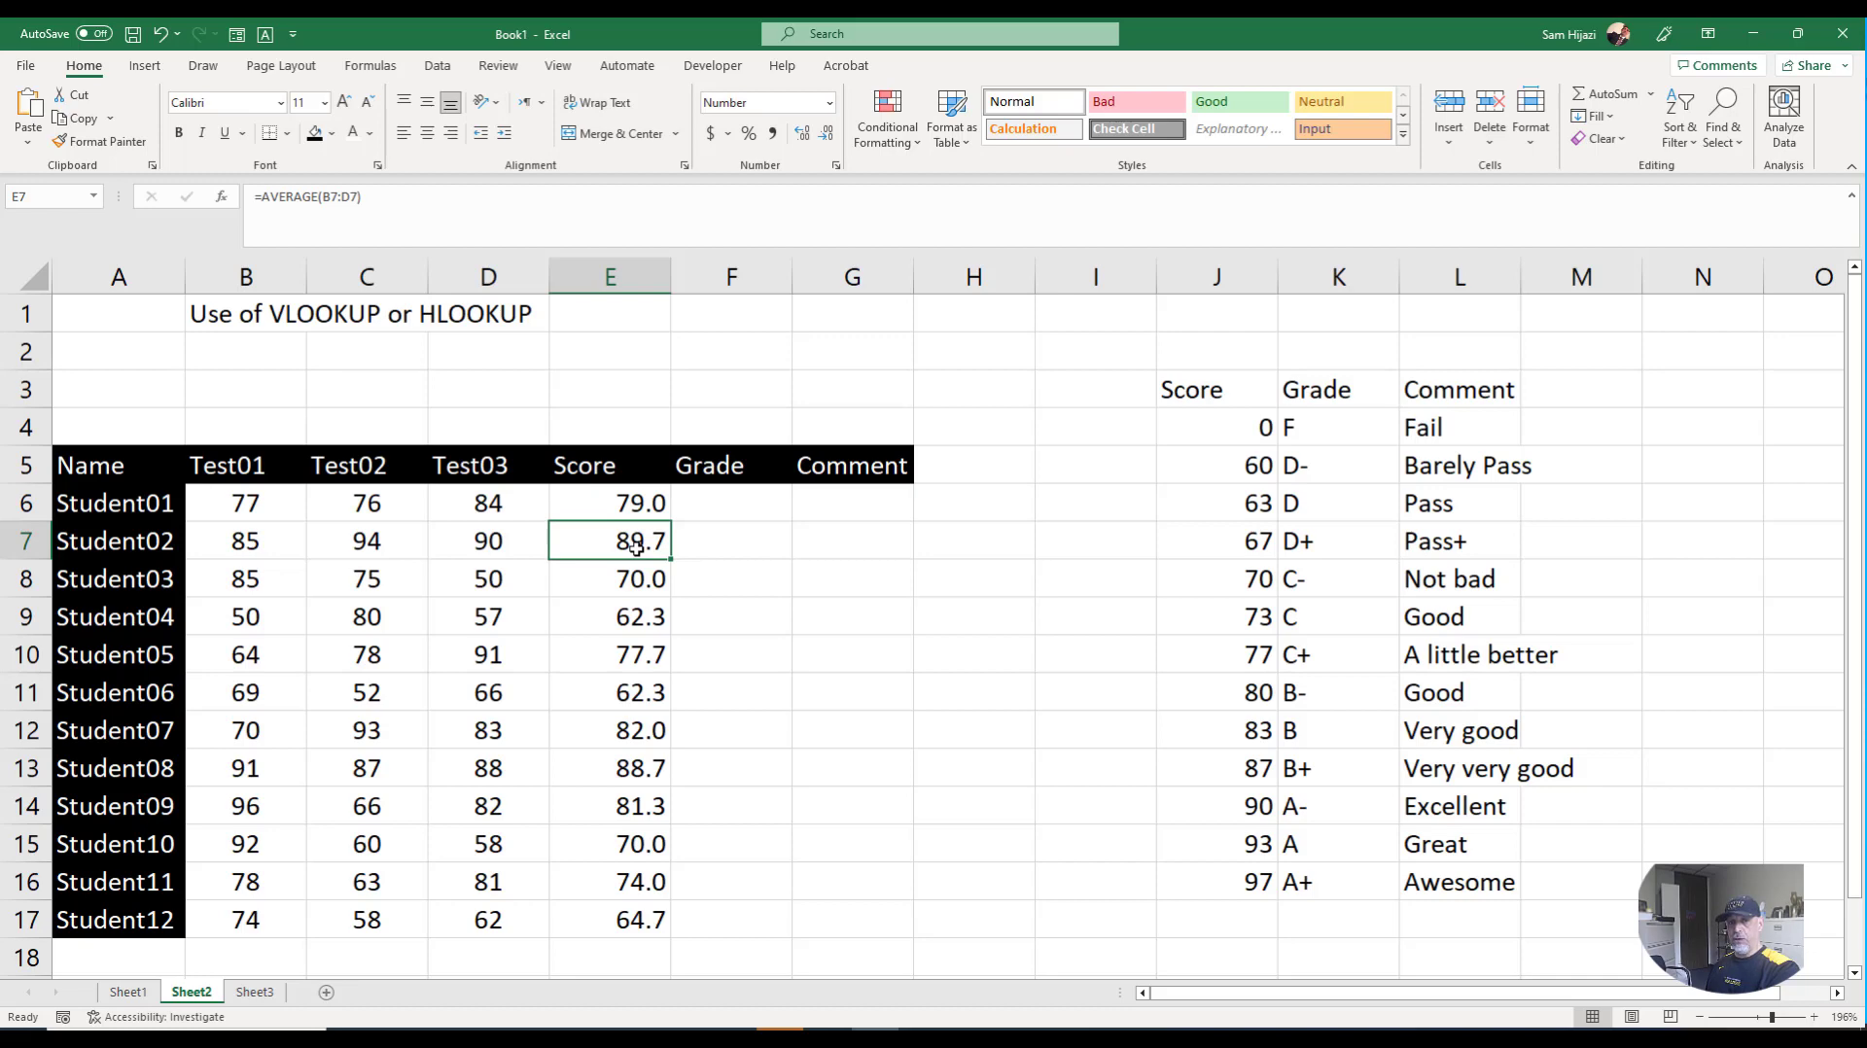
{"action": "left_click", "coordinate": [344, 102]}
{"action": "left_click", "coordinate": [344, 102]}
{"action": "left_click", "coordinate": [344, 102]}
{"action": "left_click", "coordinate": [344, 102]}
{"action": "left_click", "coordinate": [344, 102]}
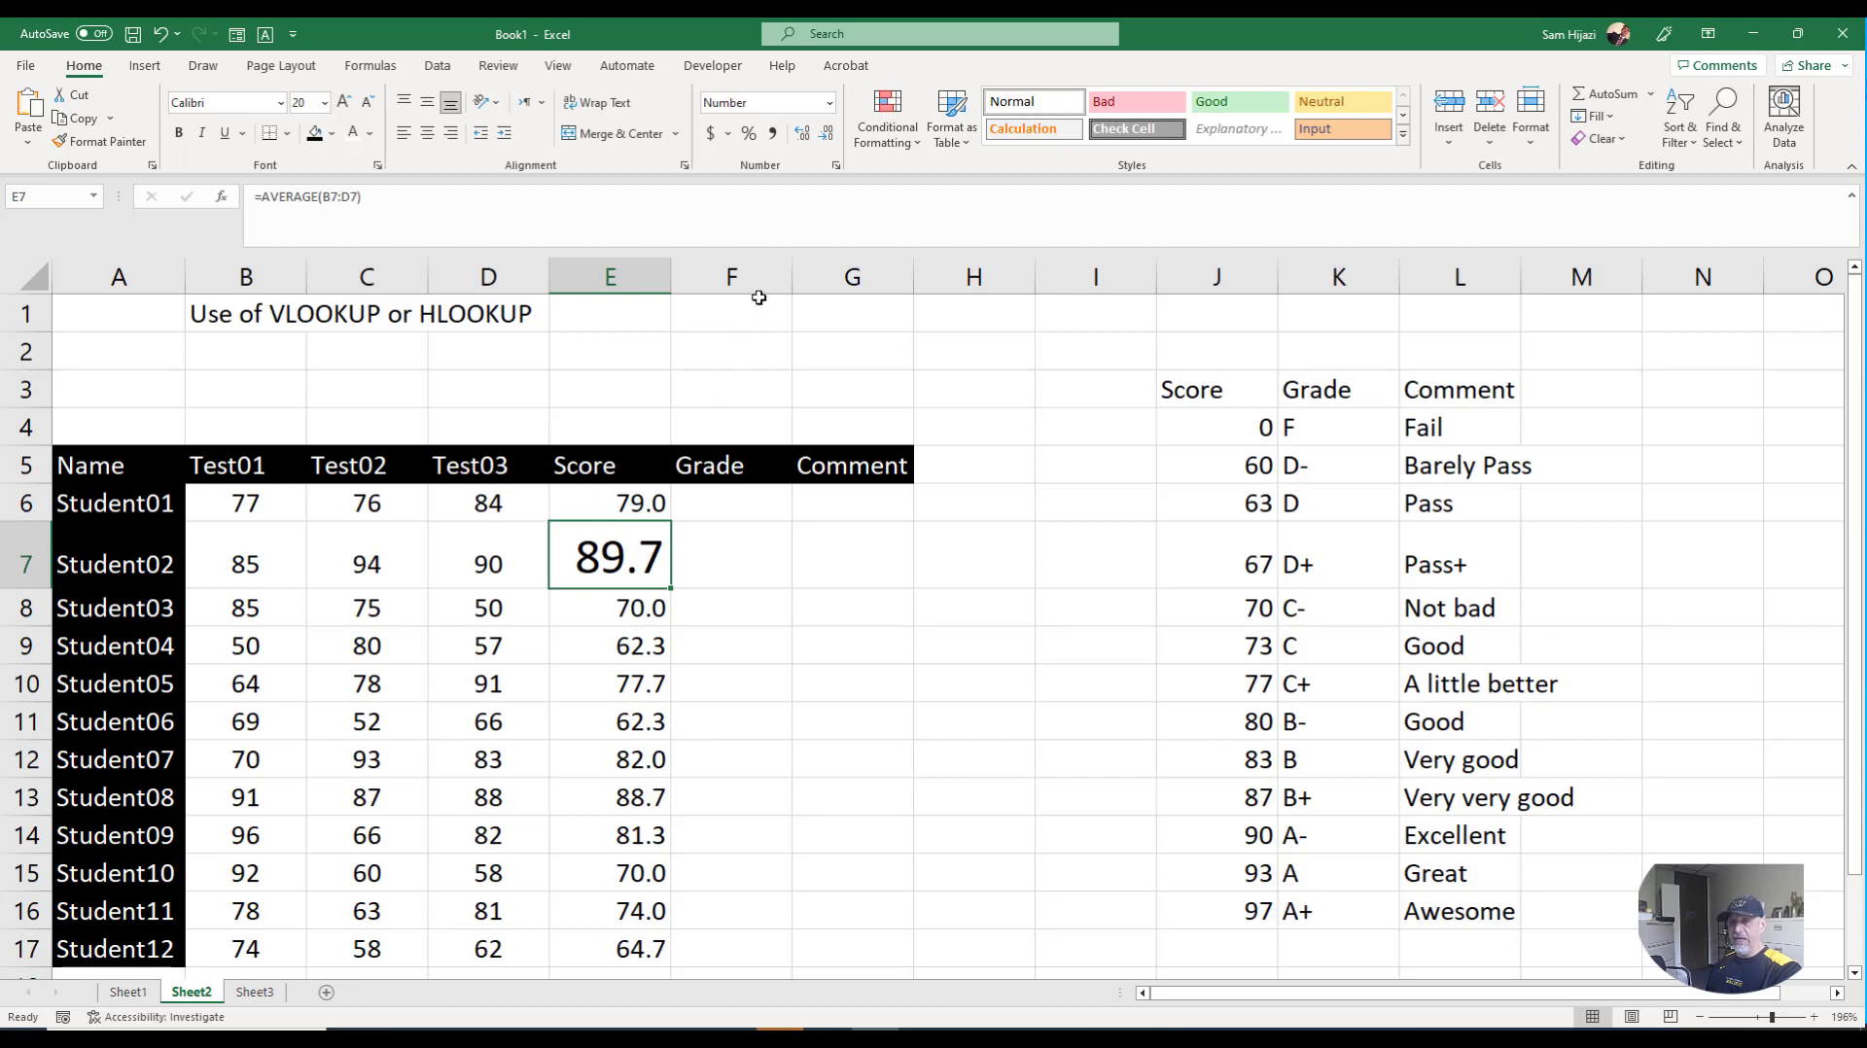
{"action": "left_click", "coordinate": [827, 145]}
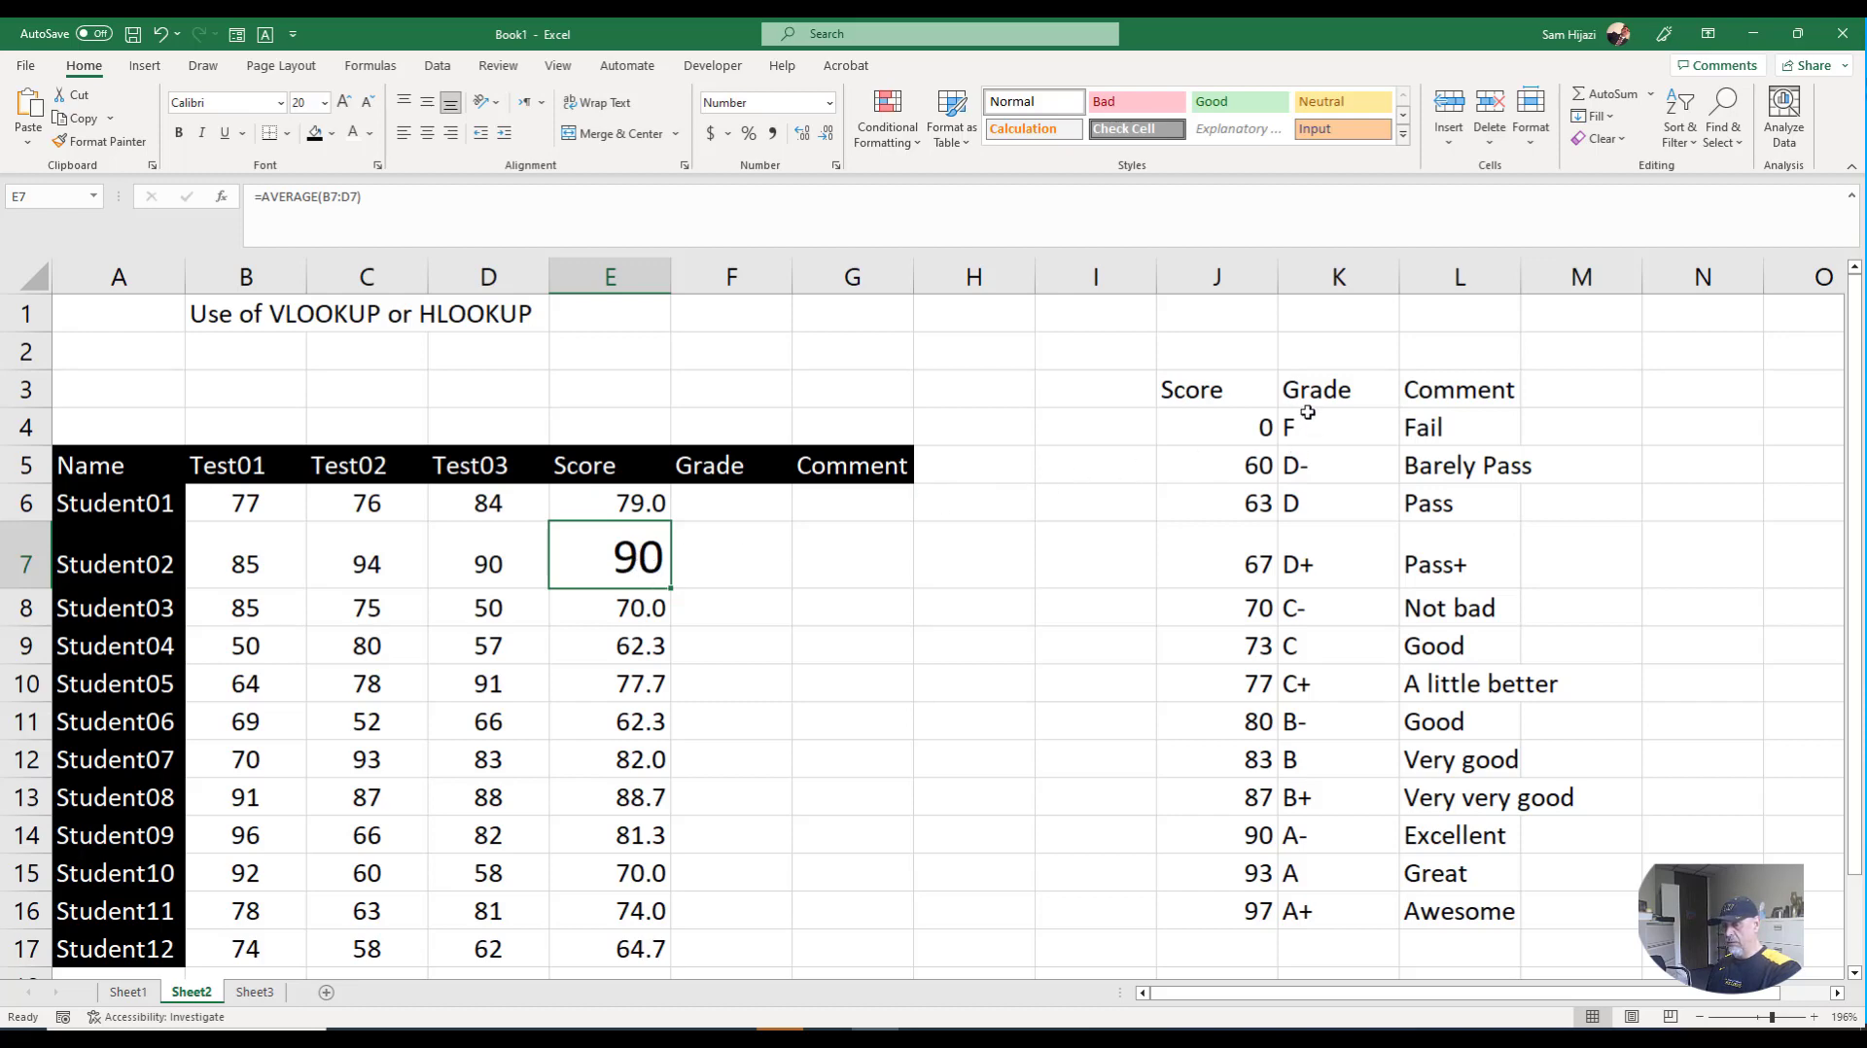
- Show the scores in E6:E17 as whole numbers, restore one decimal place, and display Student02's score in E7 without decimals
{"action": "left_click", "coordinate": [1302, 852]}
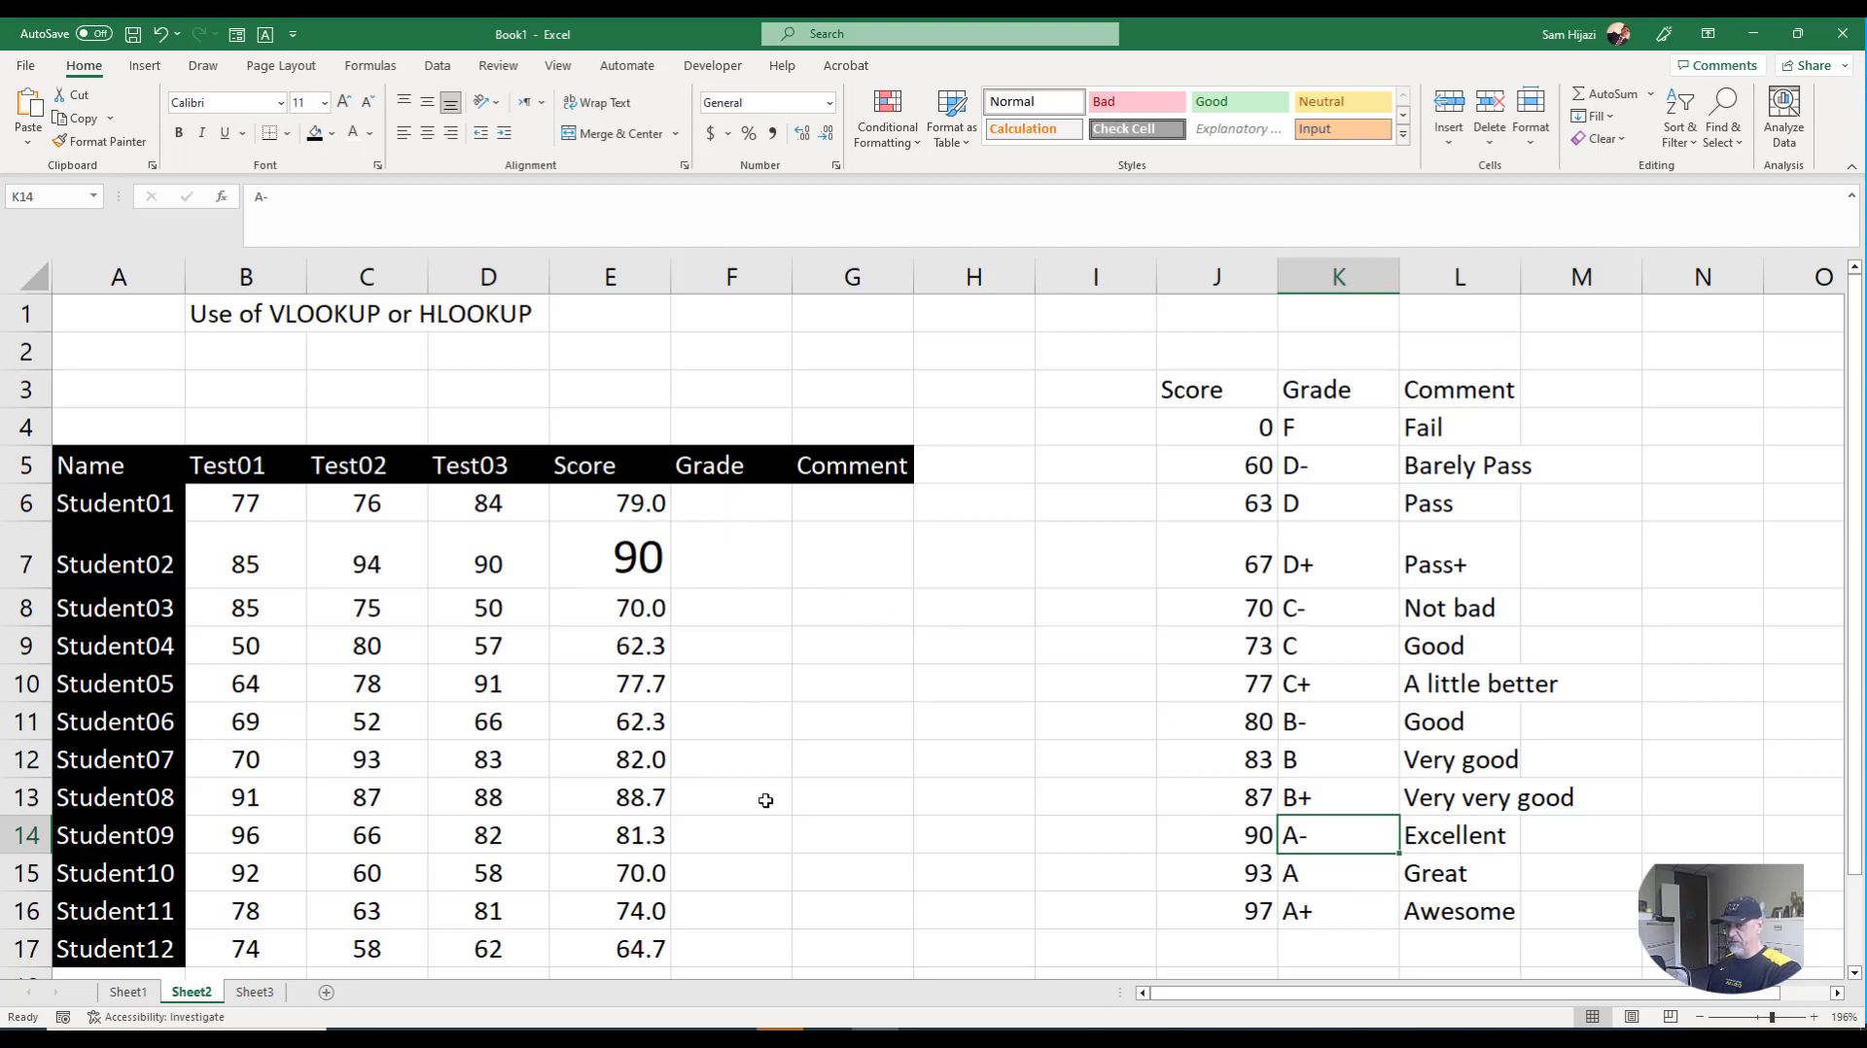
{"action": "left_click", "coordinate": [638, 555]}
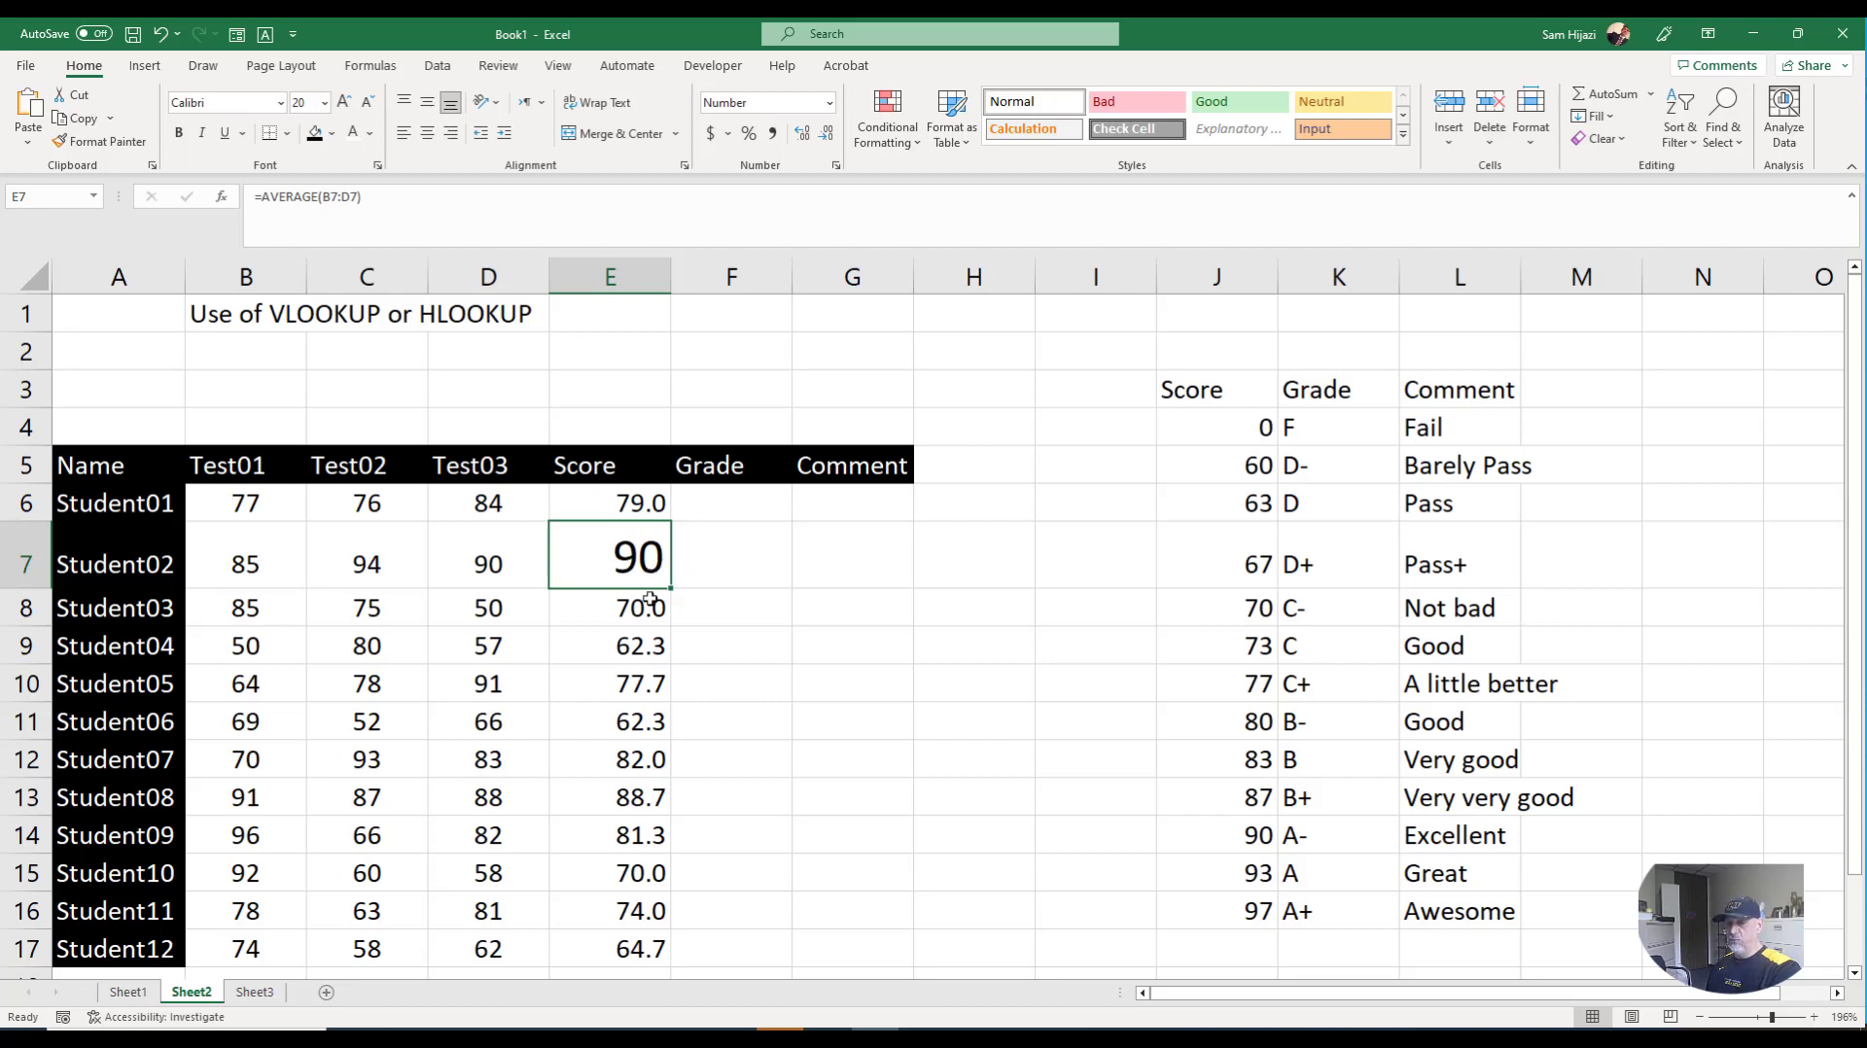
{"action": "left_click_drag", "start_coordinate": [646, 504], "coordinate": [645, 949]}
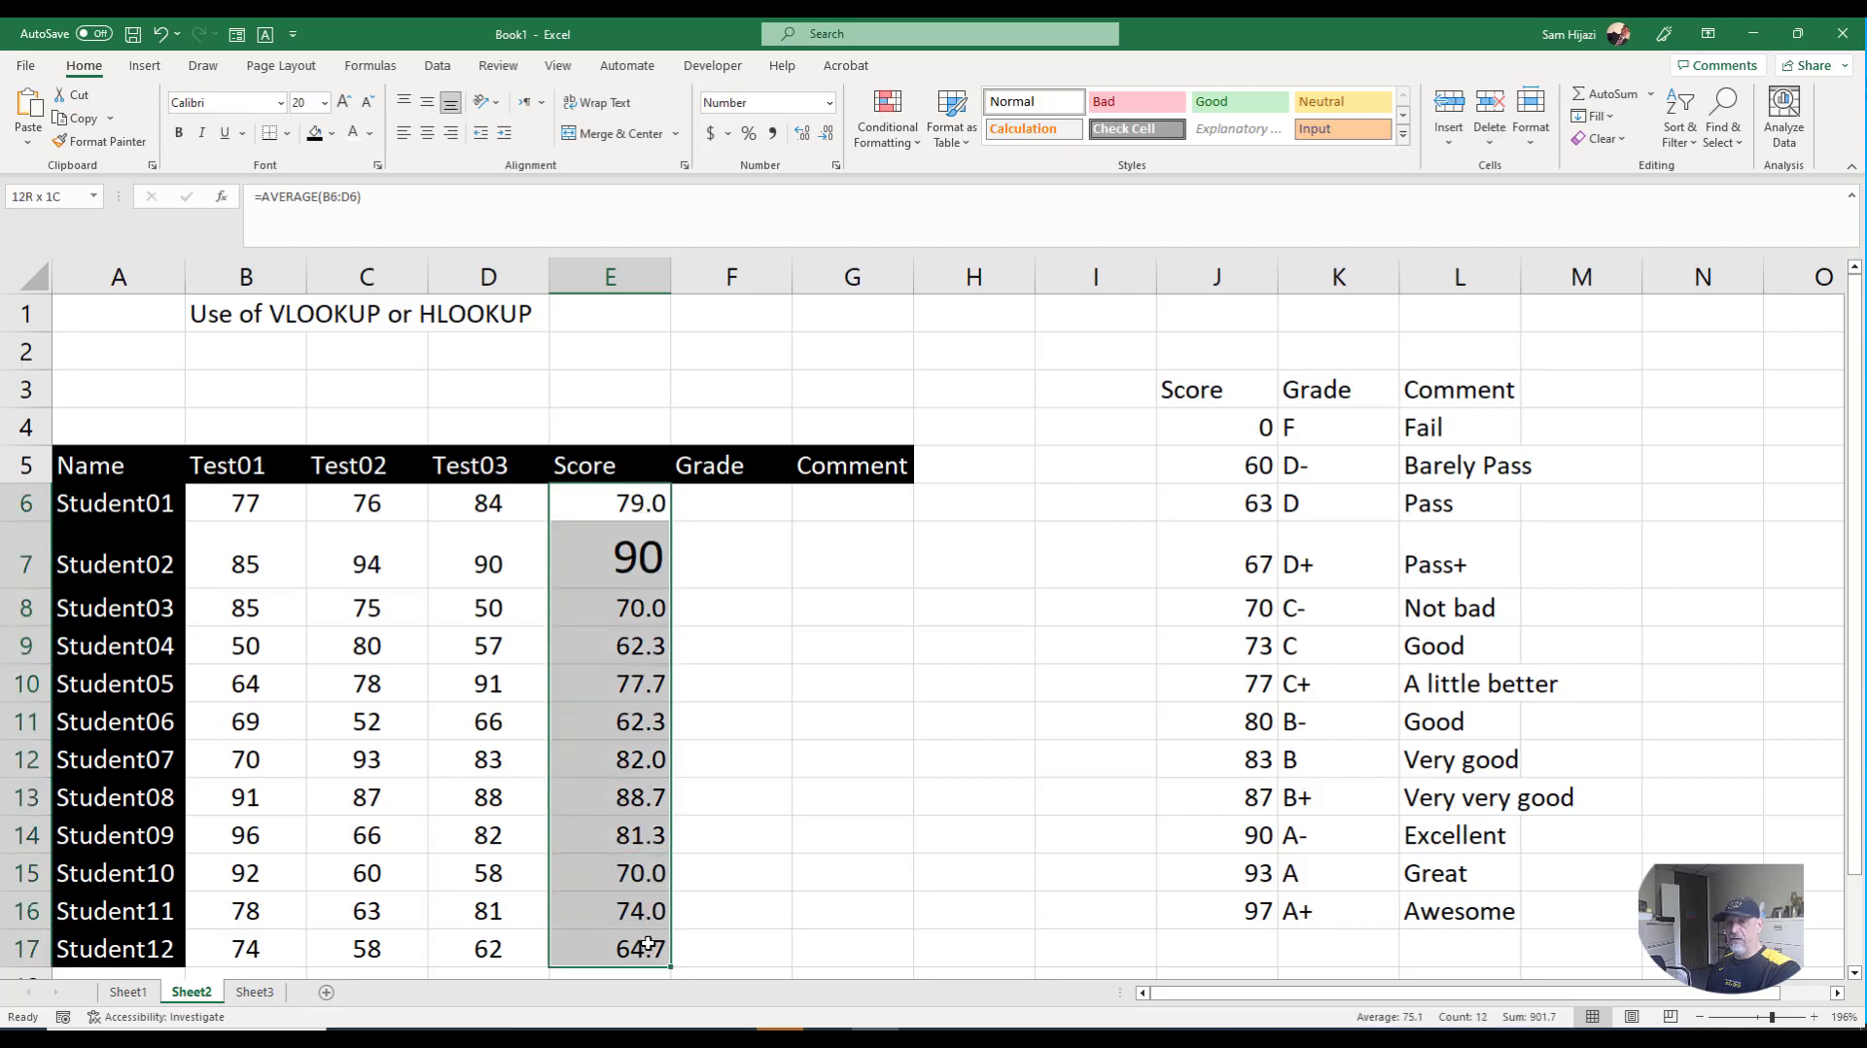
{"action": "left_click", "coordinate": [825, 135]}
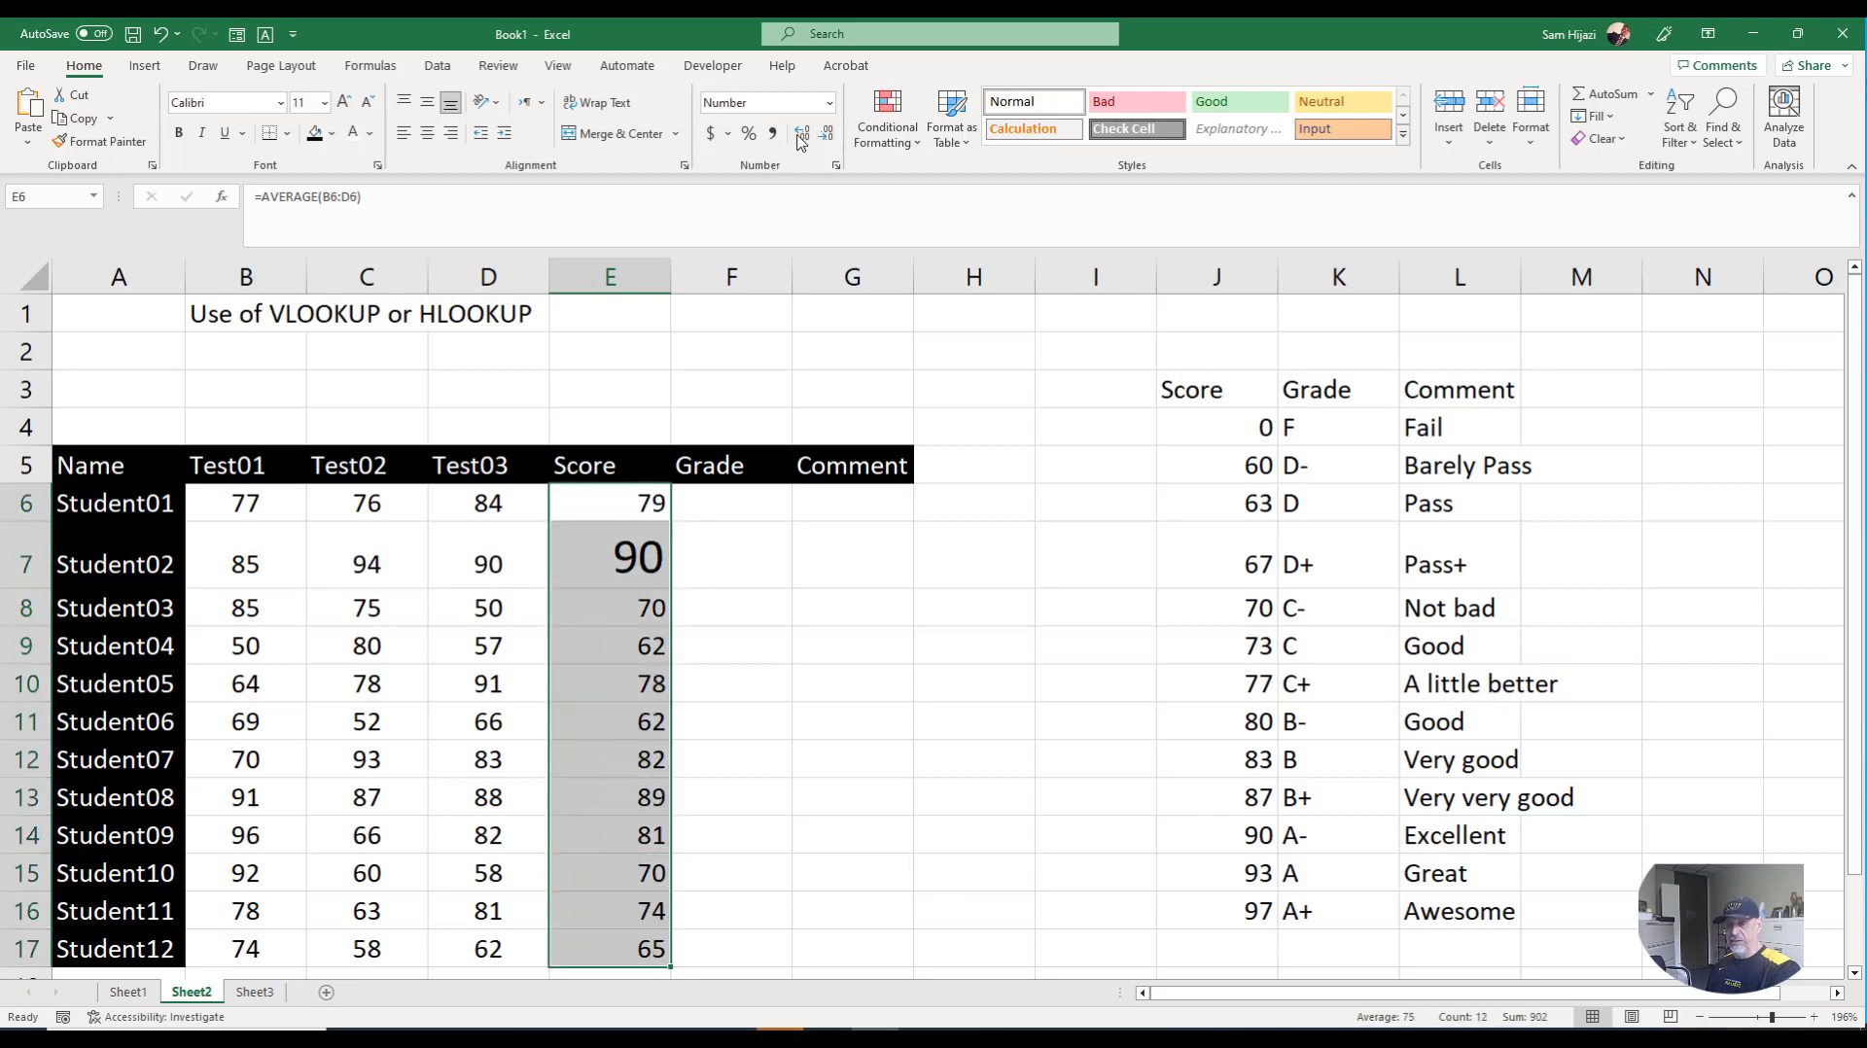
{"action": "left_click", "coordinate": [799, 135]}
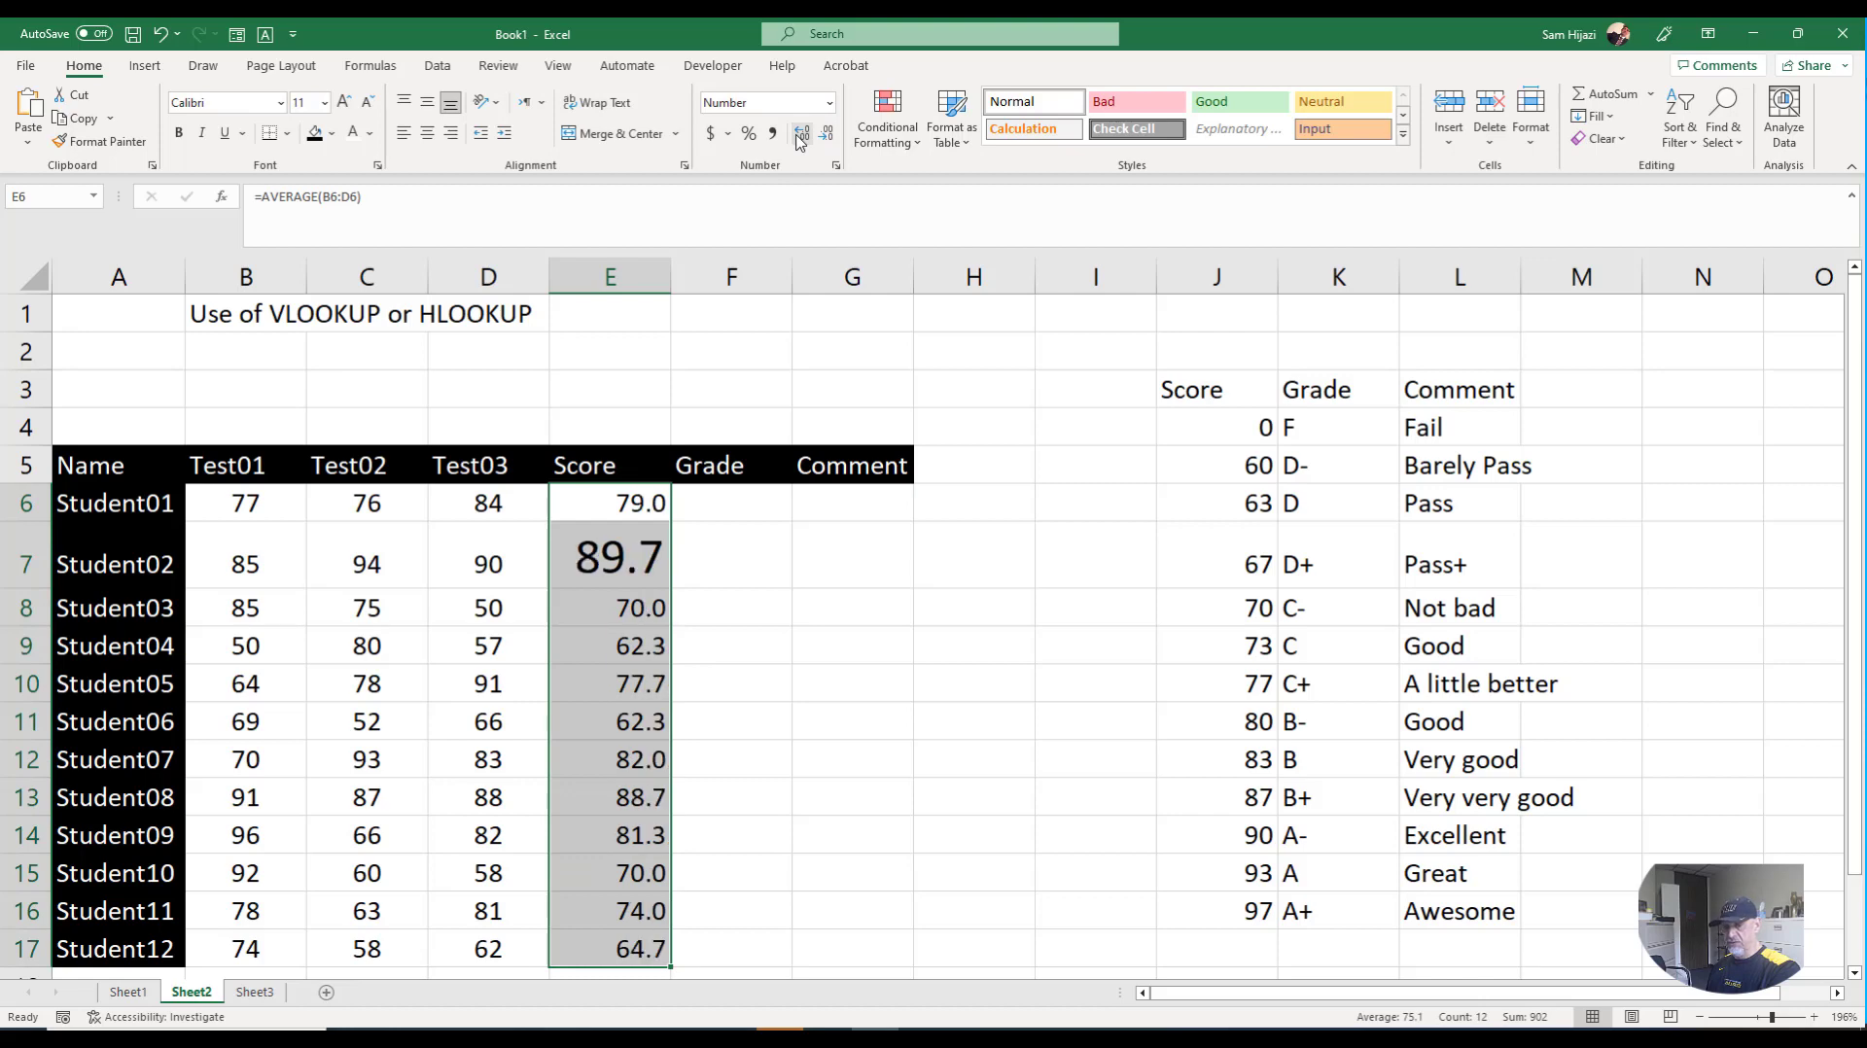
{"action": "left_click", "coordinate": [627, 561]}
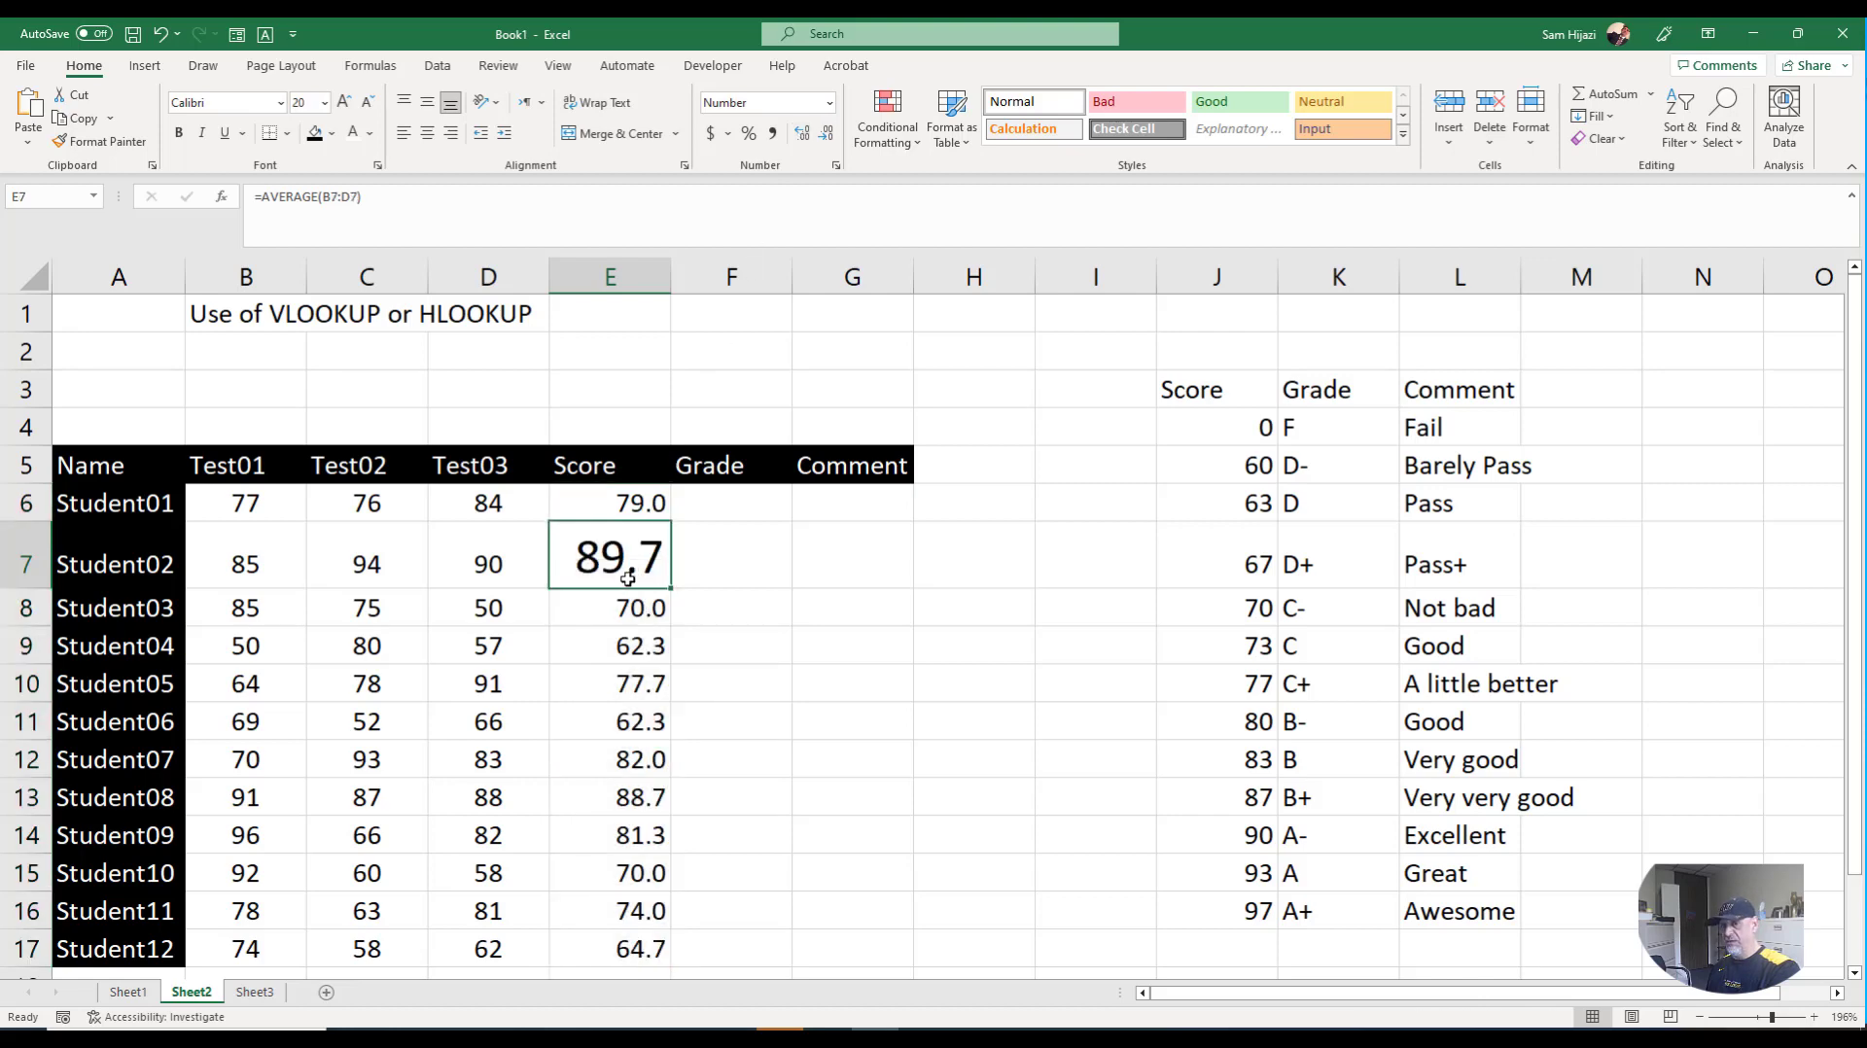
{"action": "left_click", "coordinate": [829, 135]}
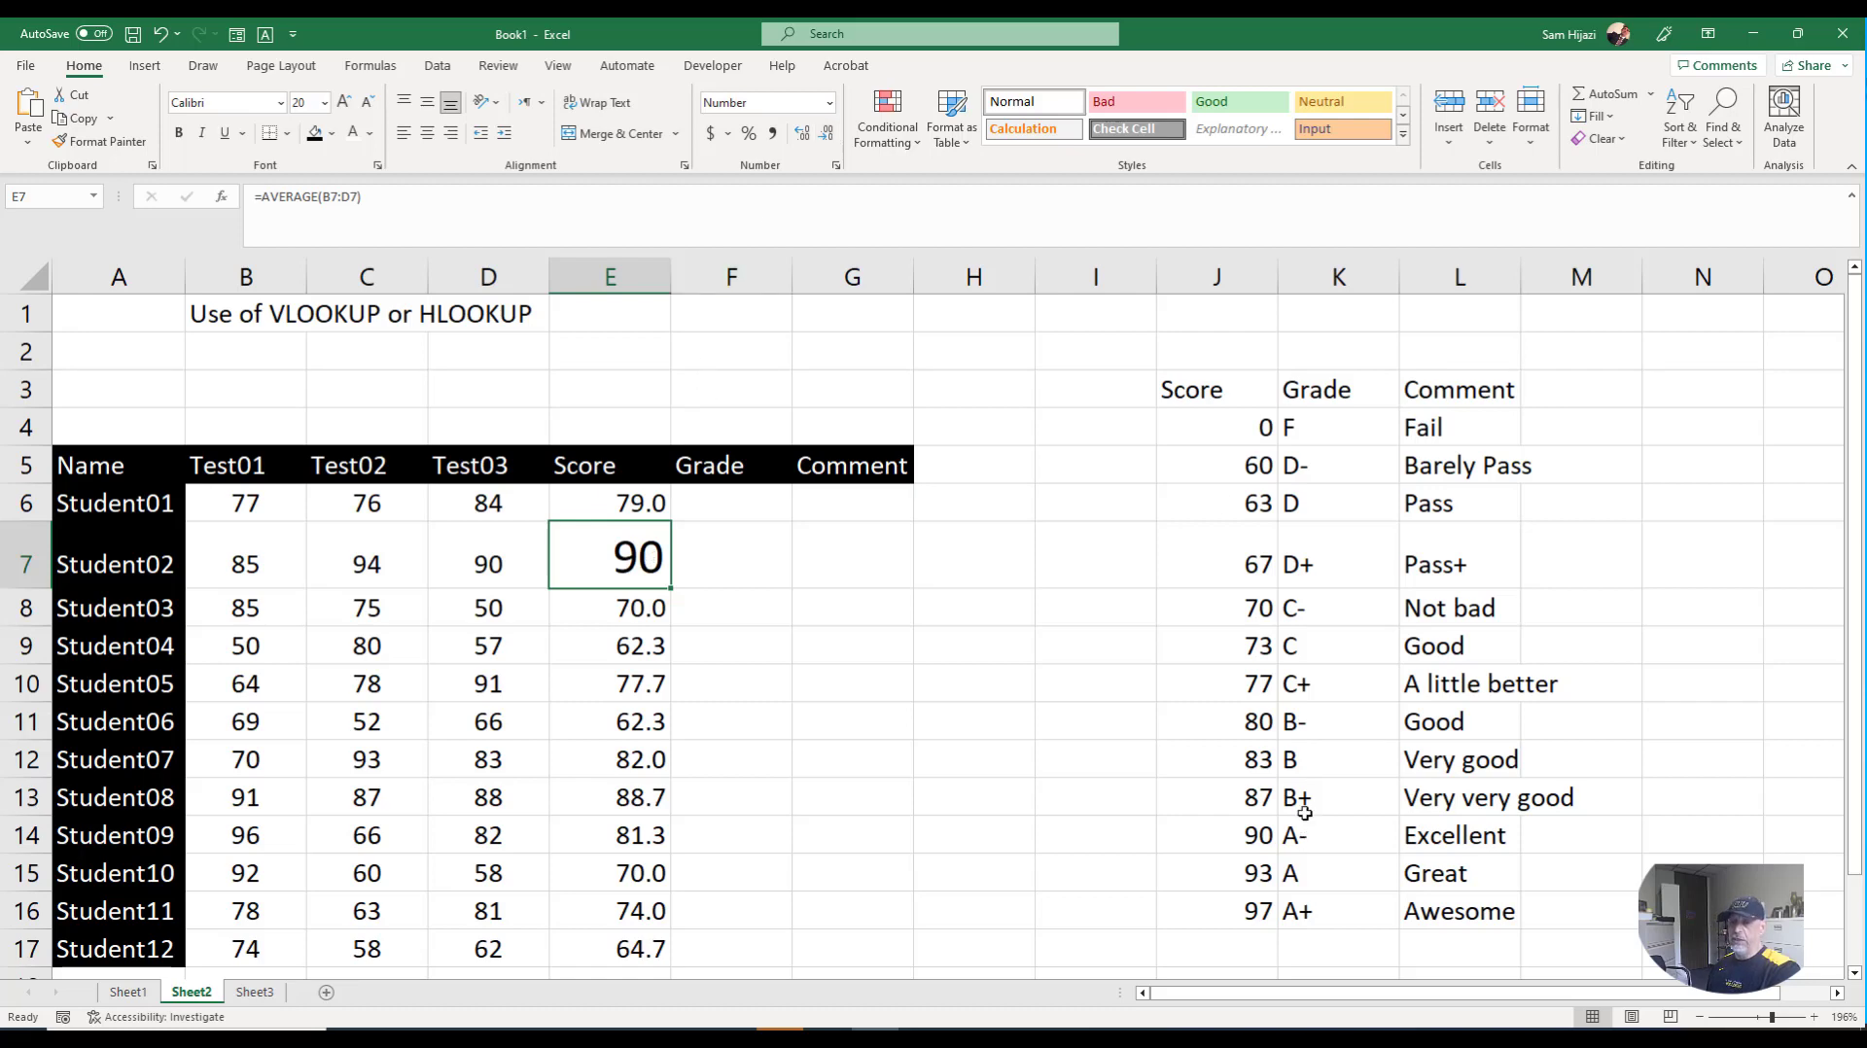
- Begin a VLOOKUP formula in F6 with E6 as the lookup value and the absolute range $J$3:$L$16 as the table array
{"action": "left_click", "coordinate": [745, 500]}
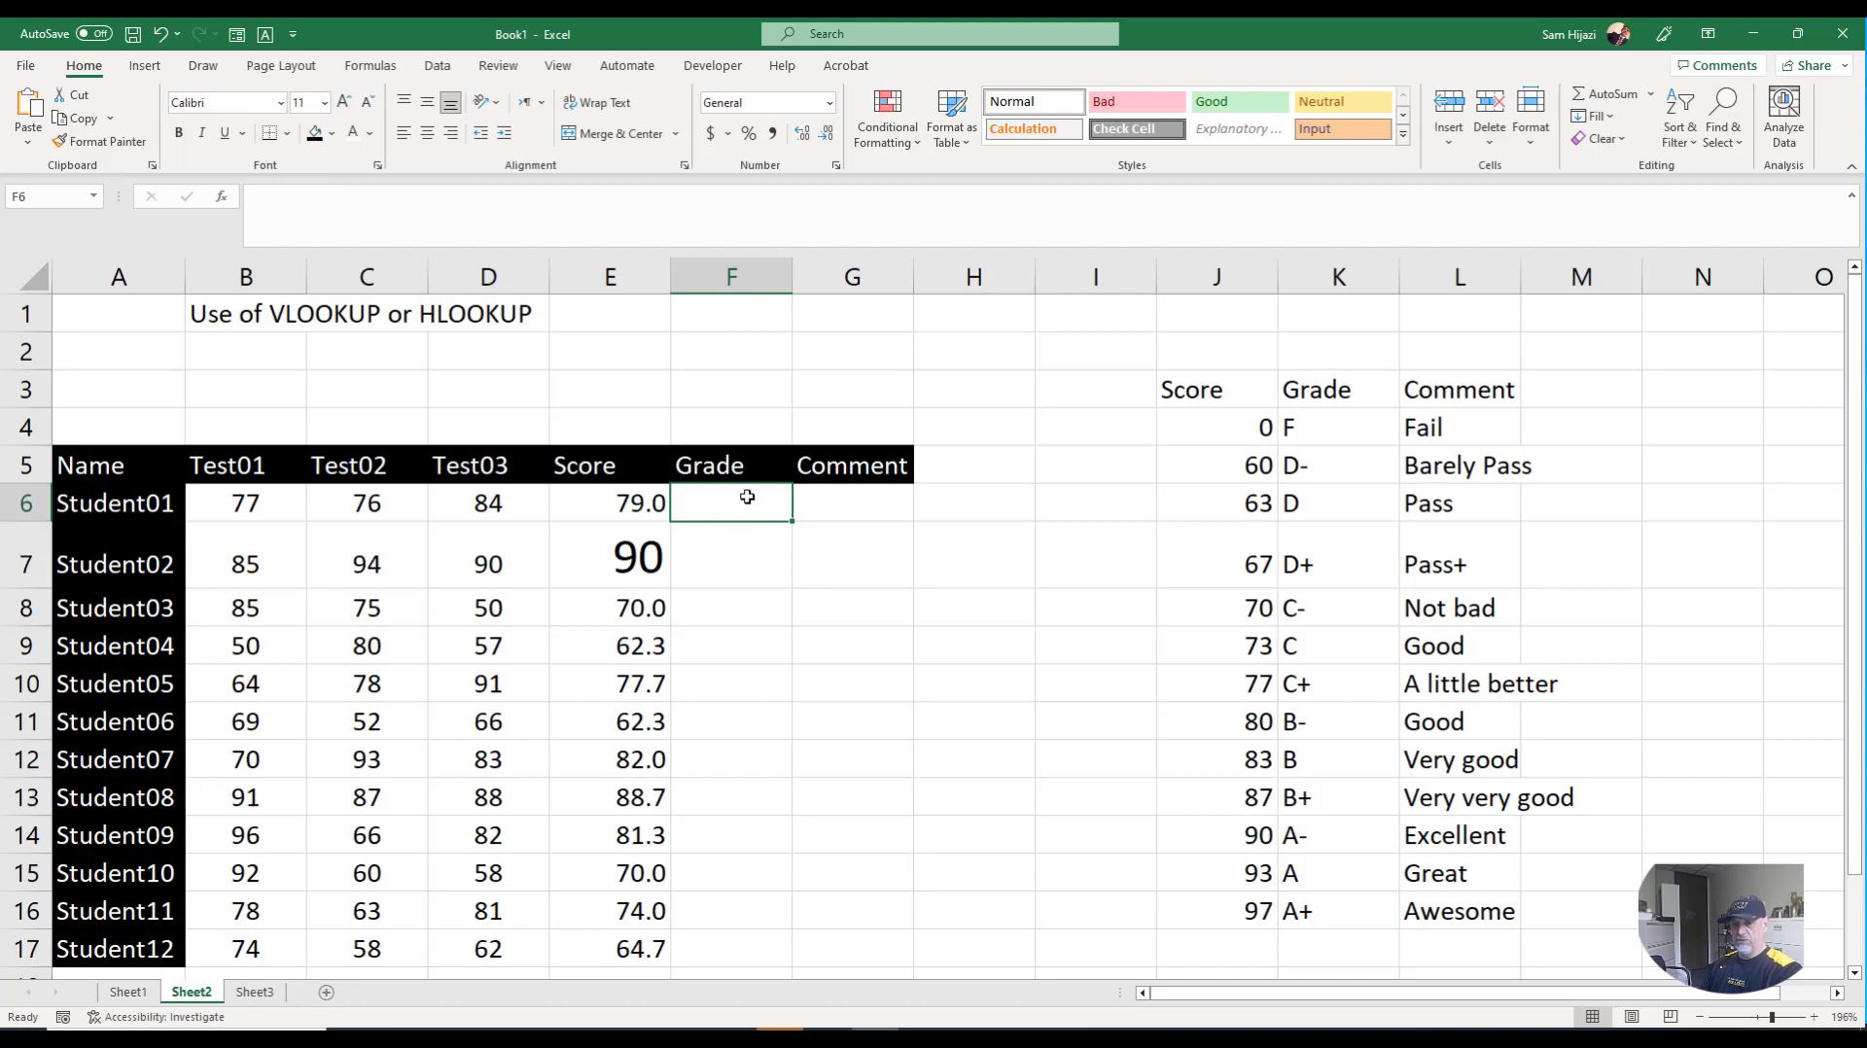
{"action": "type", "text": "=vloo"}
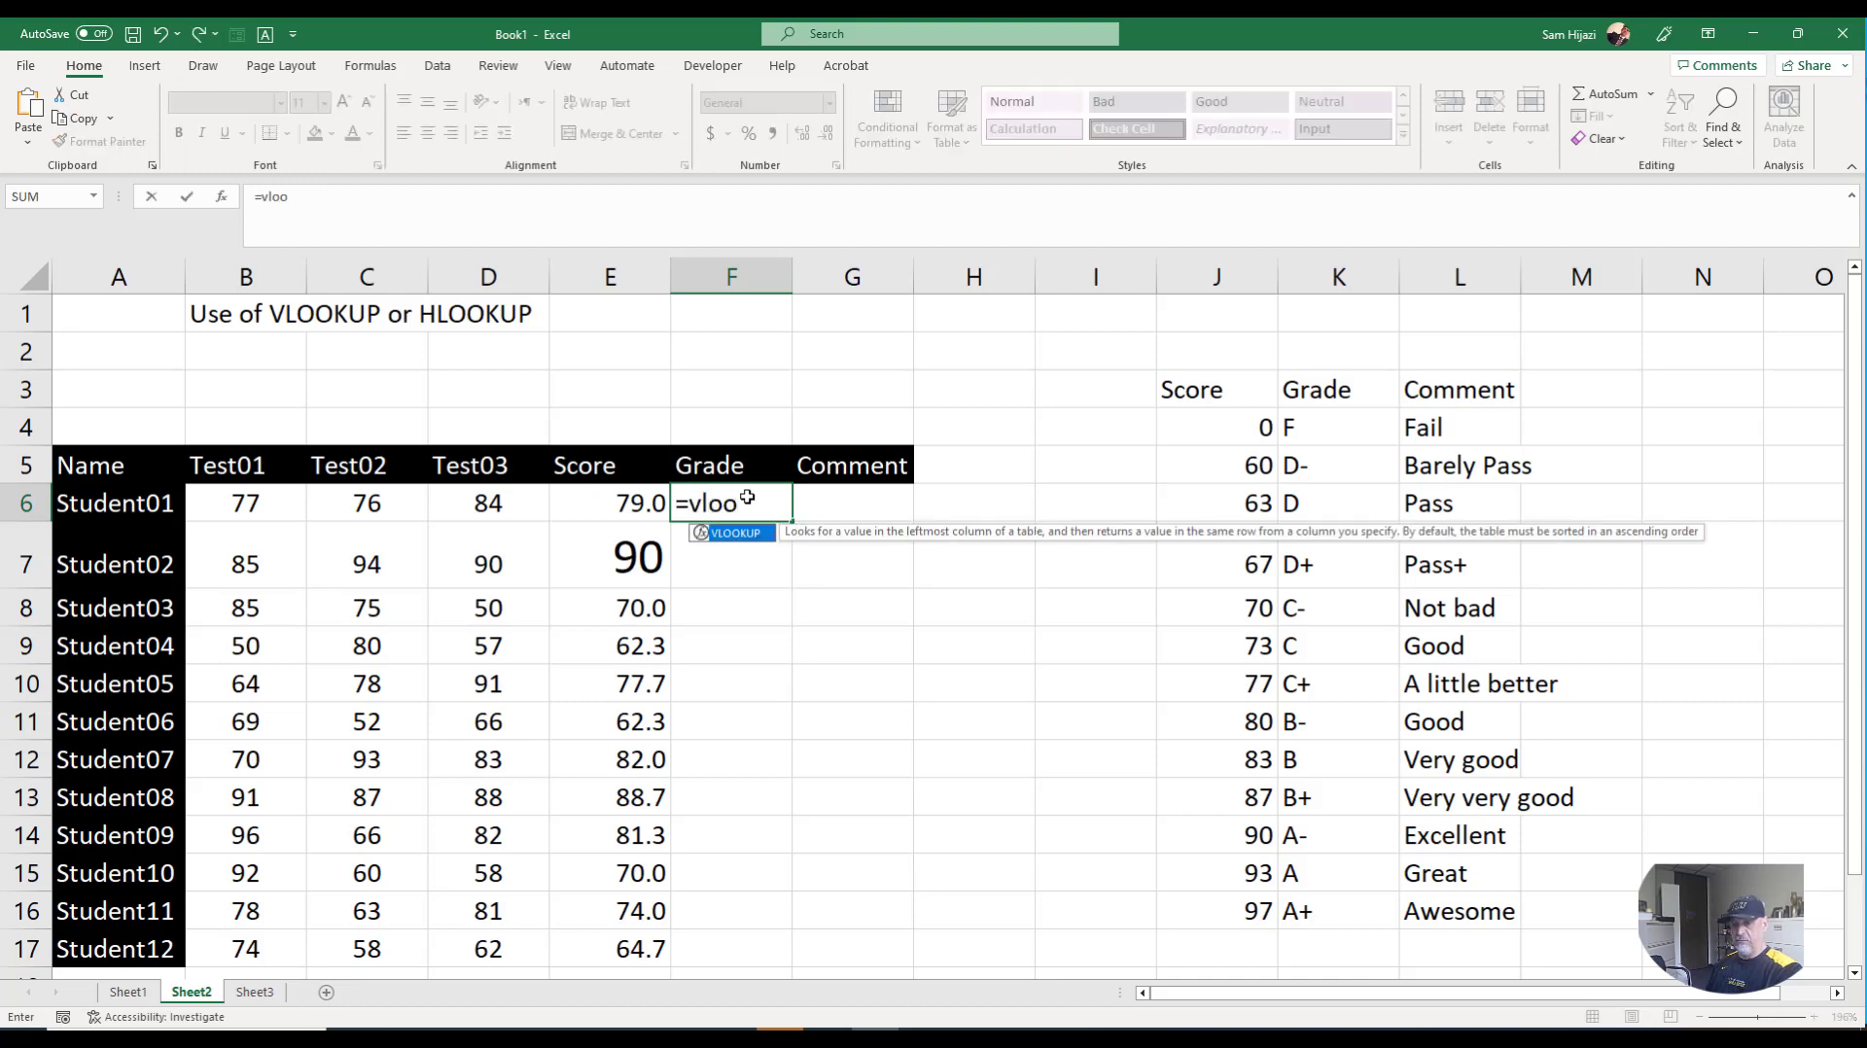
{"action": "key", "text": "Tab"}
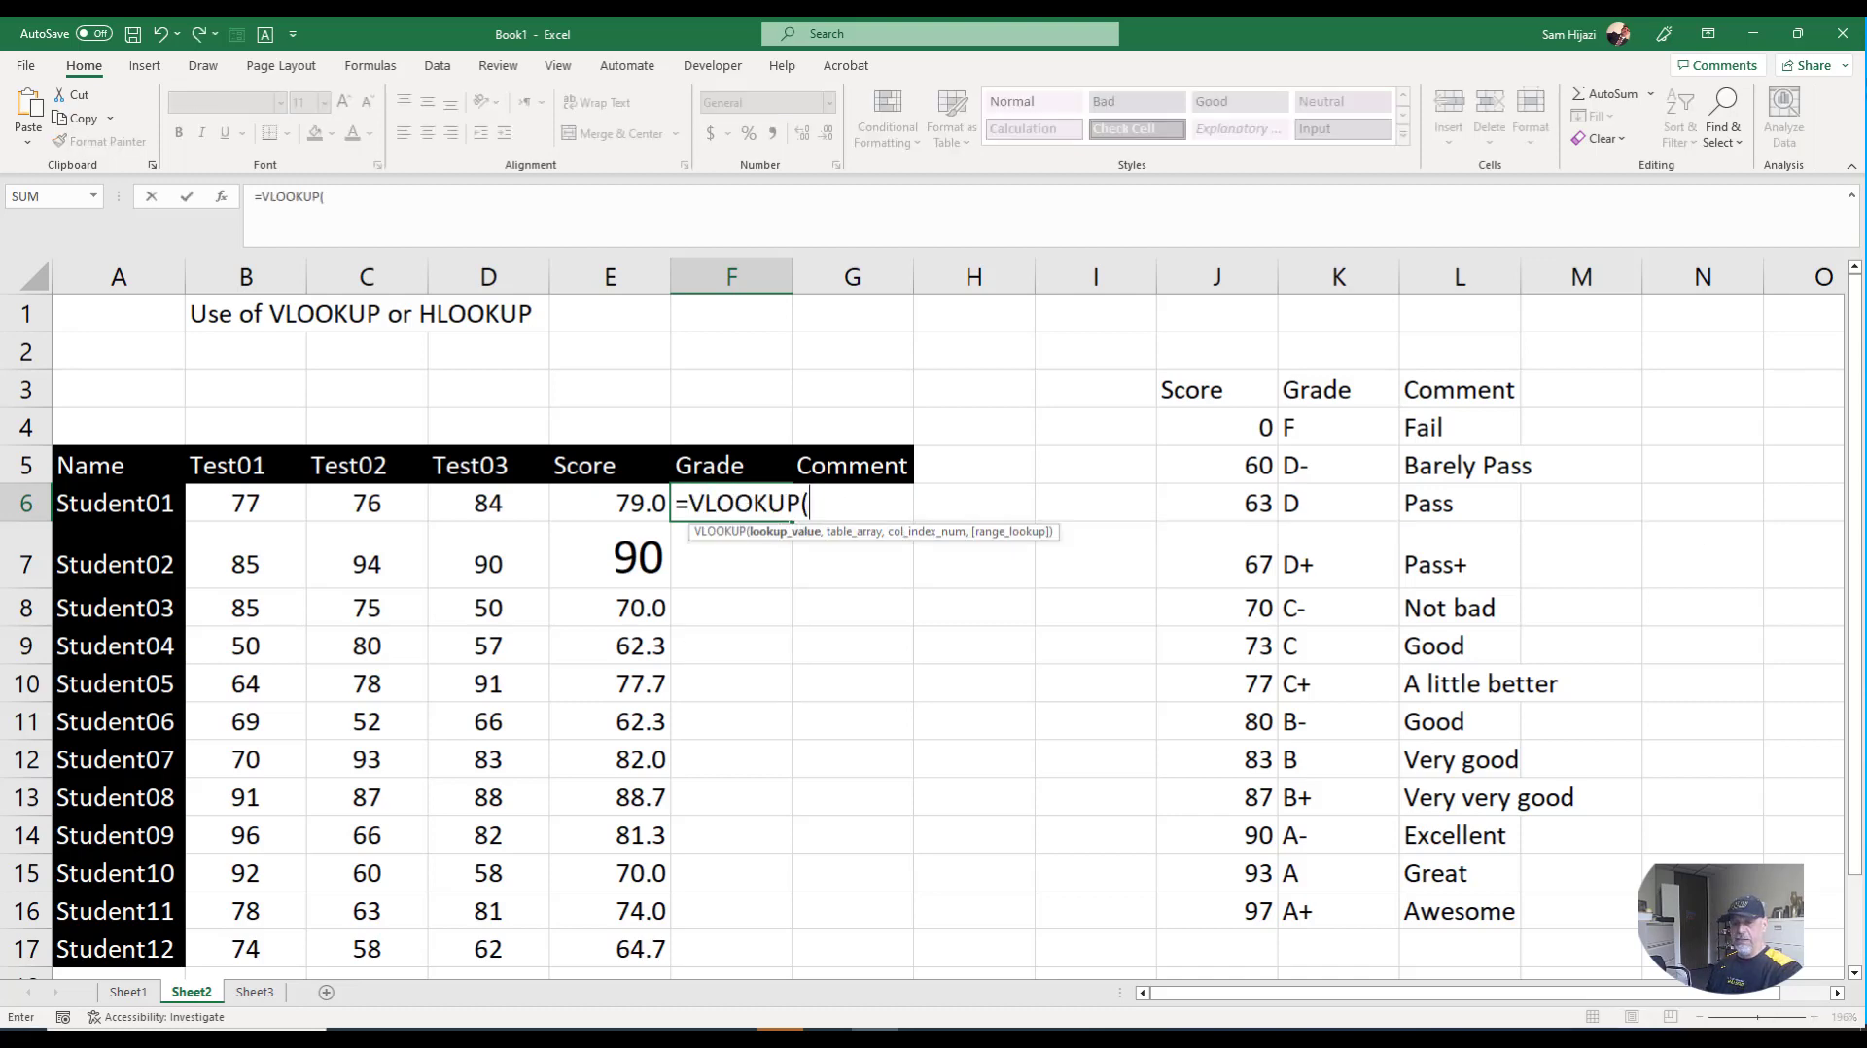
{"action": "left_click", "coordinate": [608, 506]}
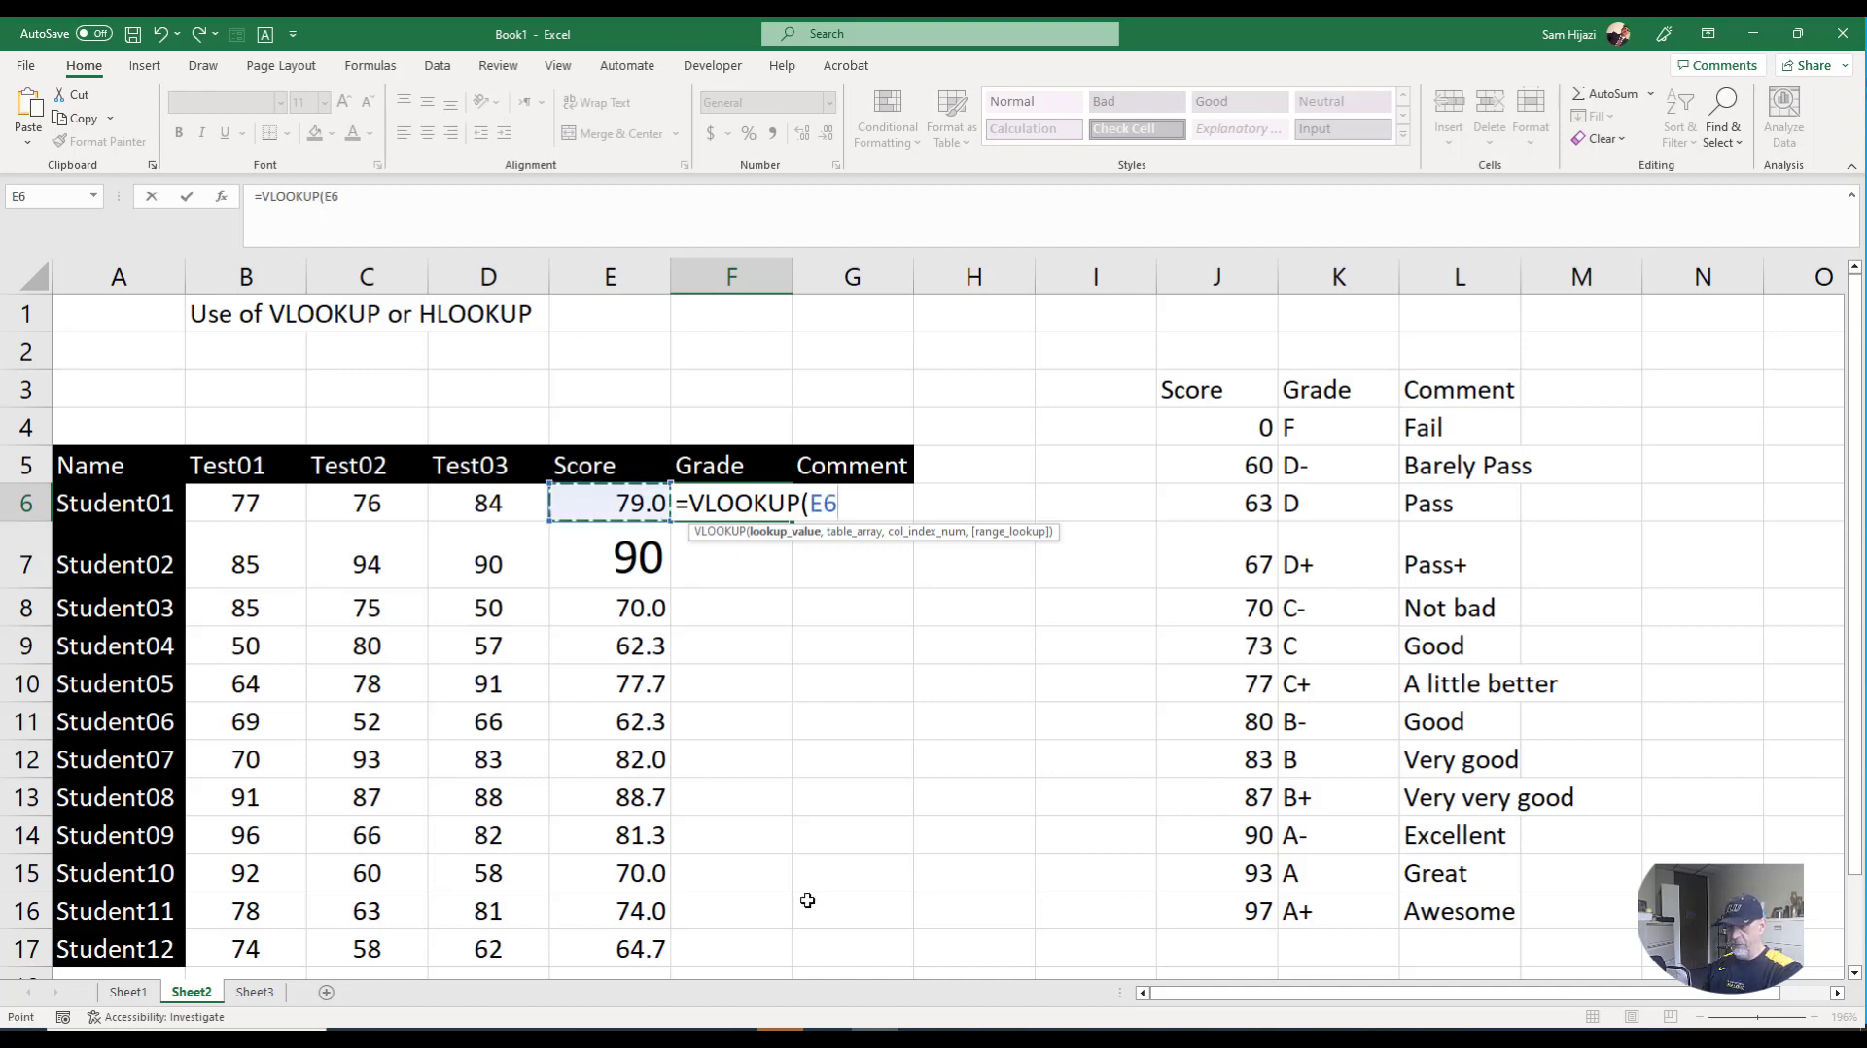
{"action": "type", "text": ","}
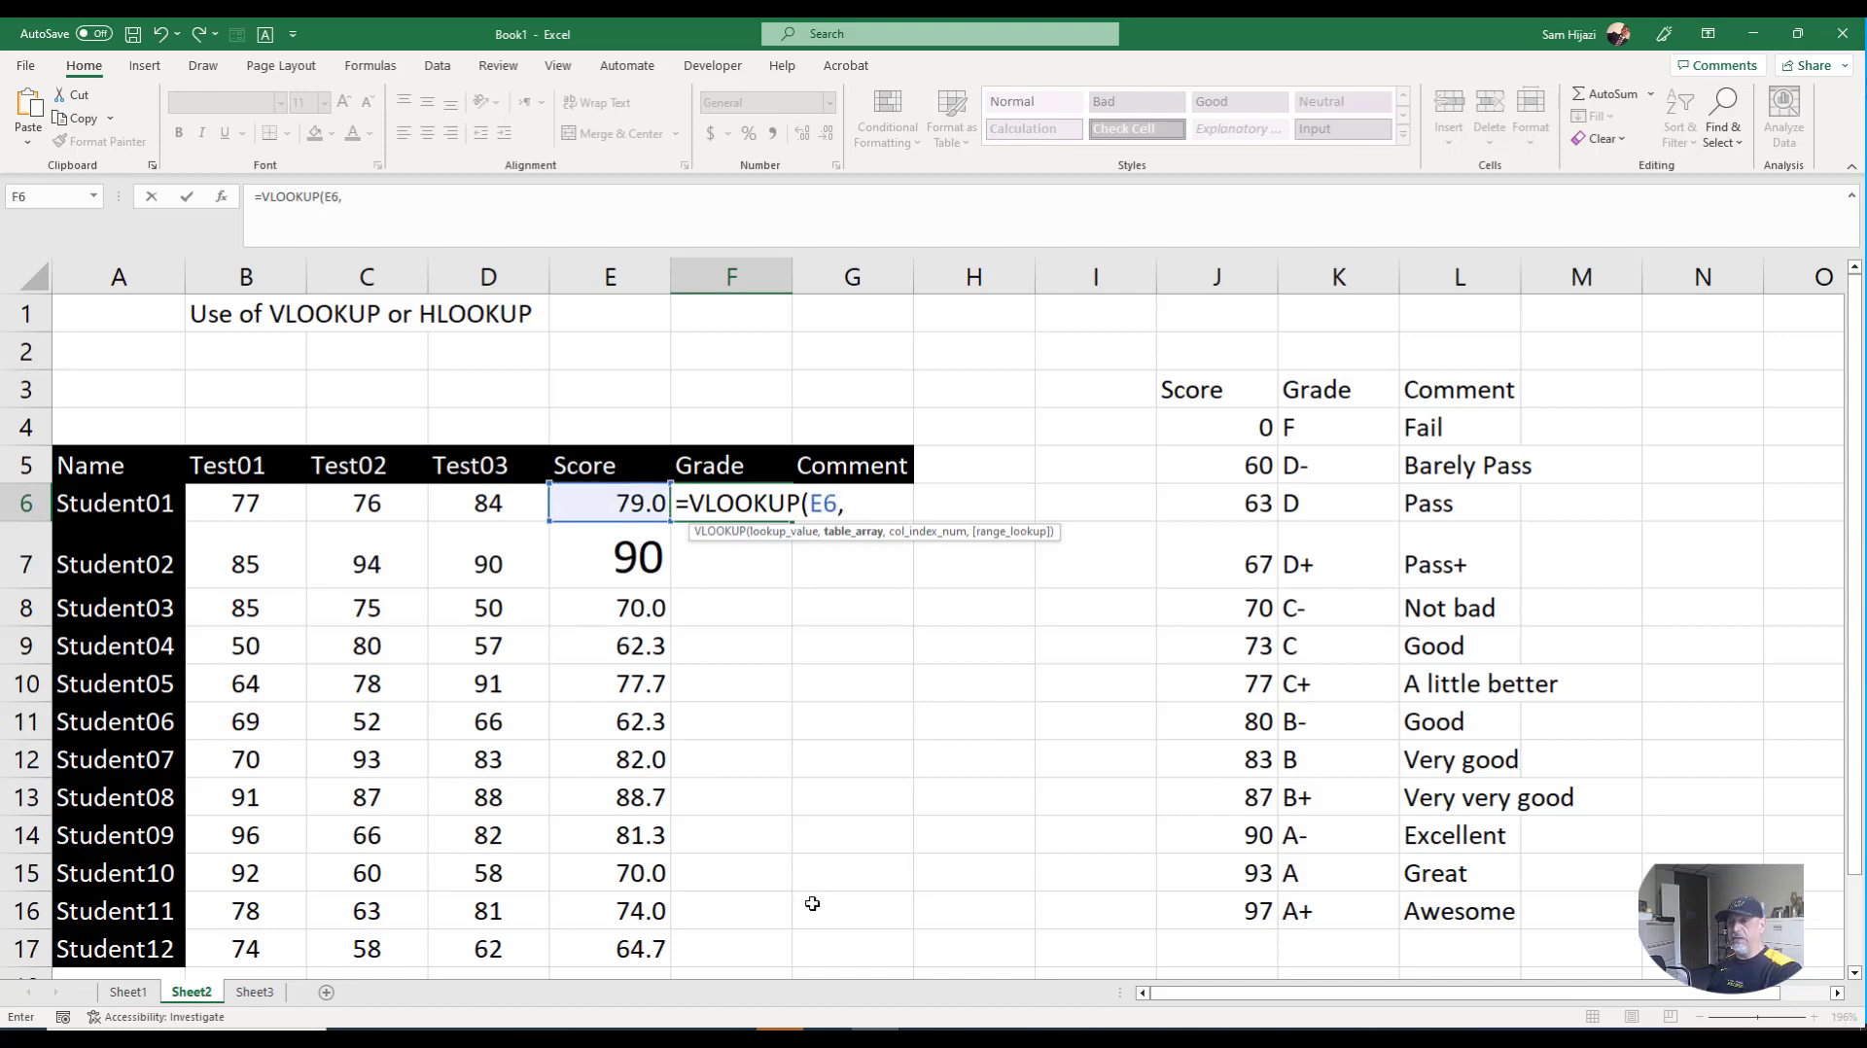
{"action": "left_click_drag", "start_coordinate": [1216, 389], "coordinate": [1468, 428]}
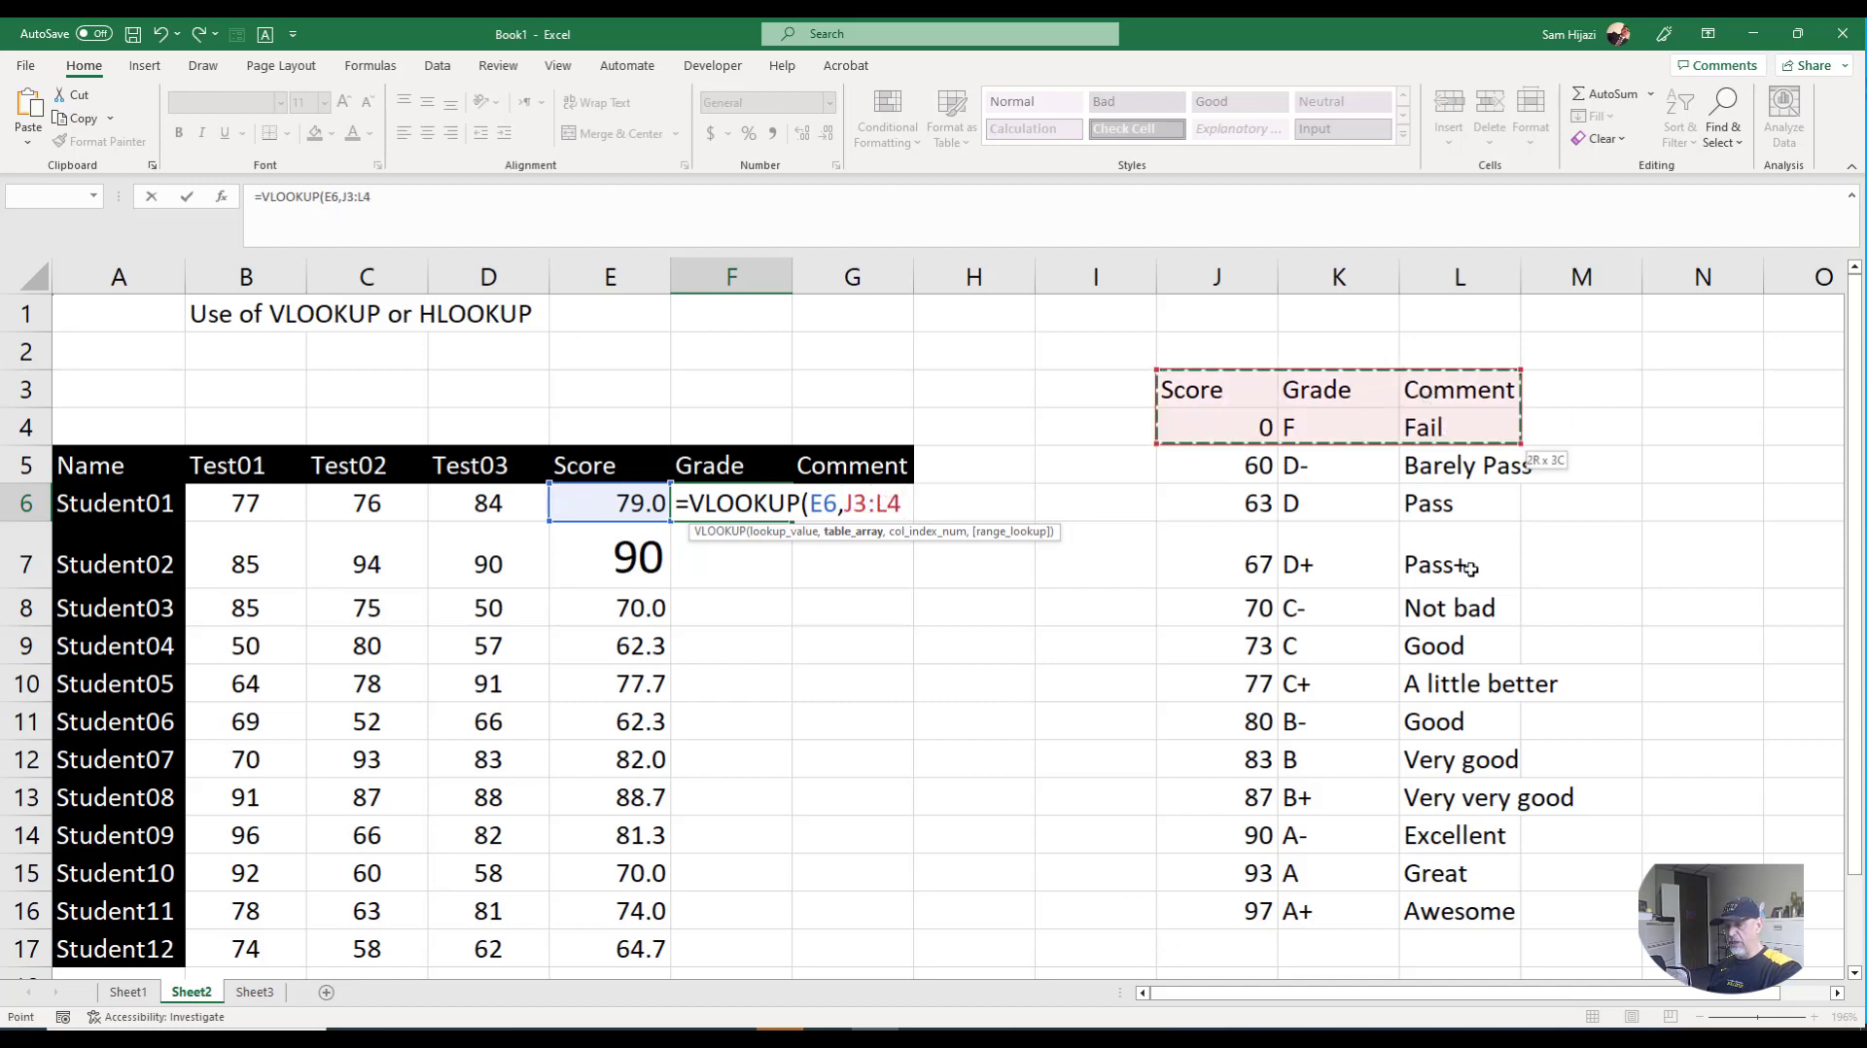
{"action": "left_click_drag", "start_coordinate": [1468, 569], "coordinate": [1473, 914]}
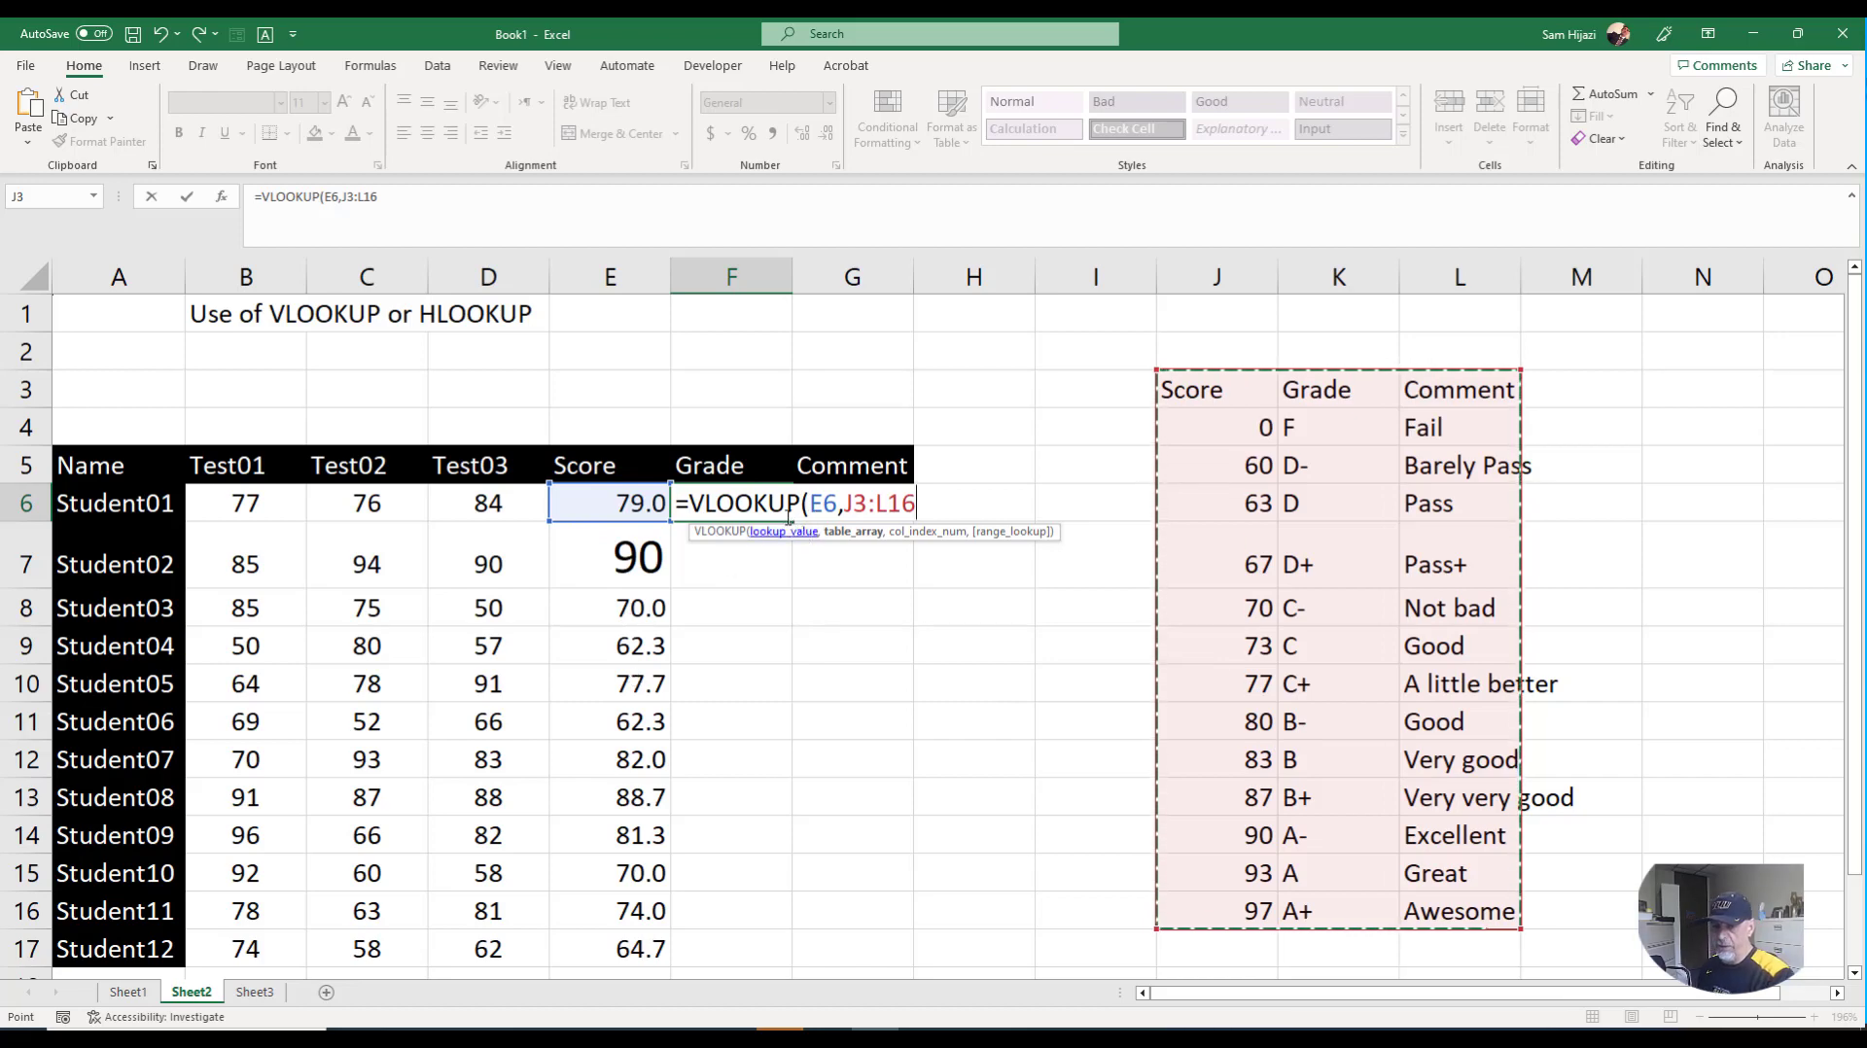
{"action": "key", "text": "F4"}
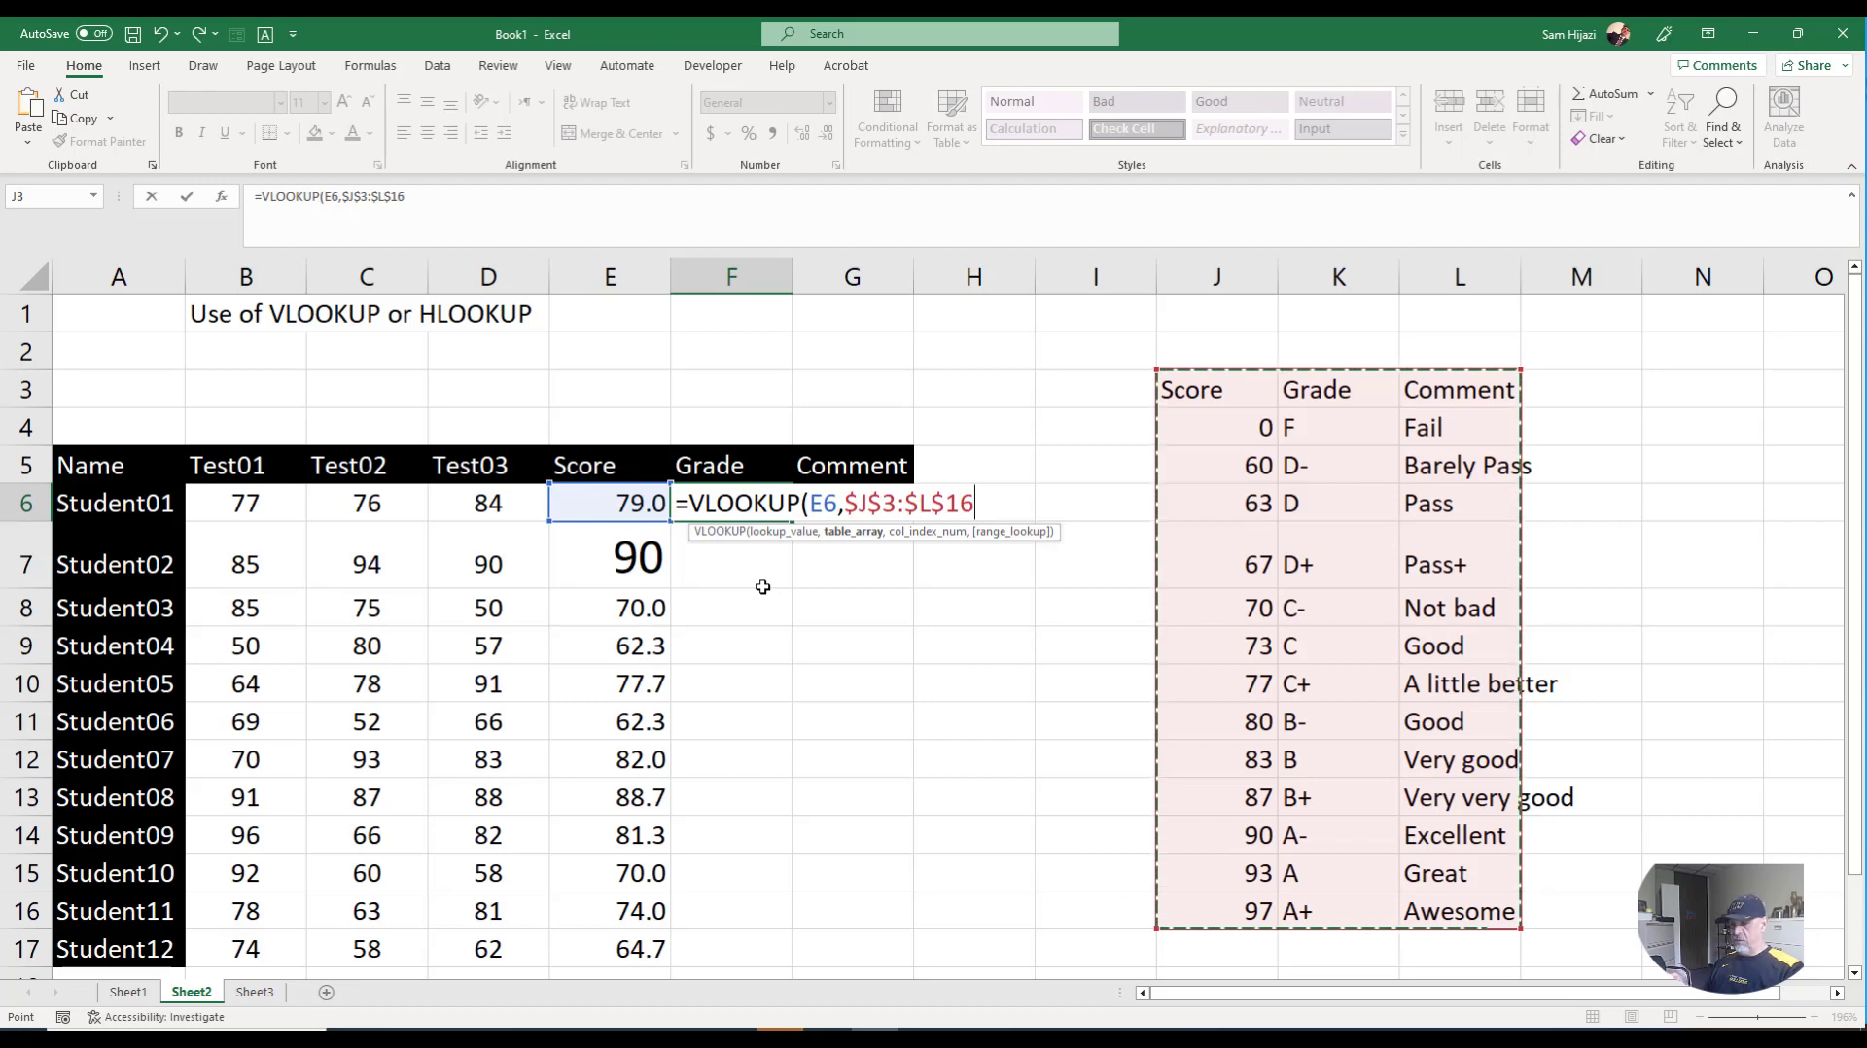
{"action": "type", "text": ","}
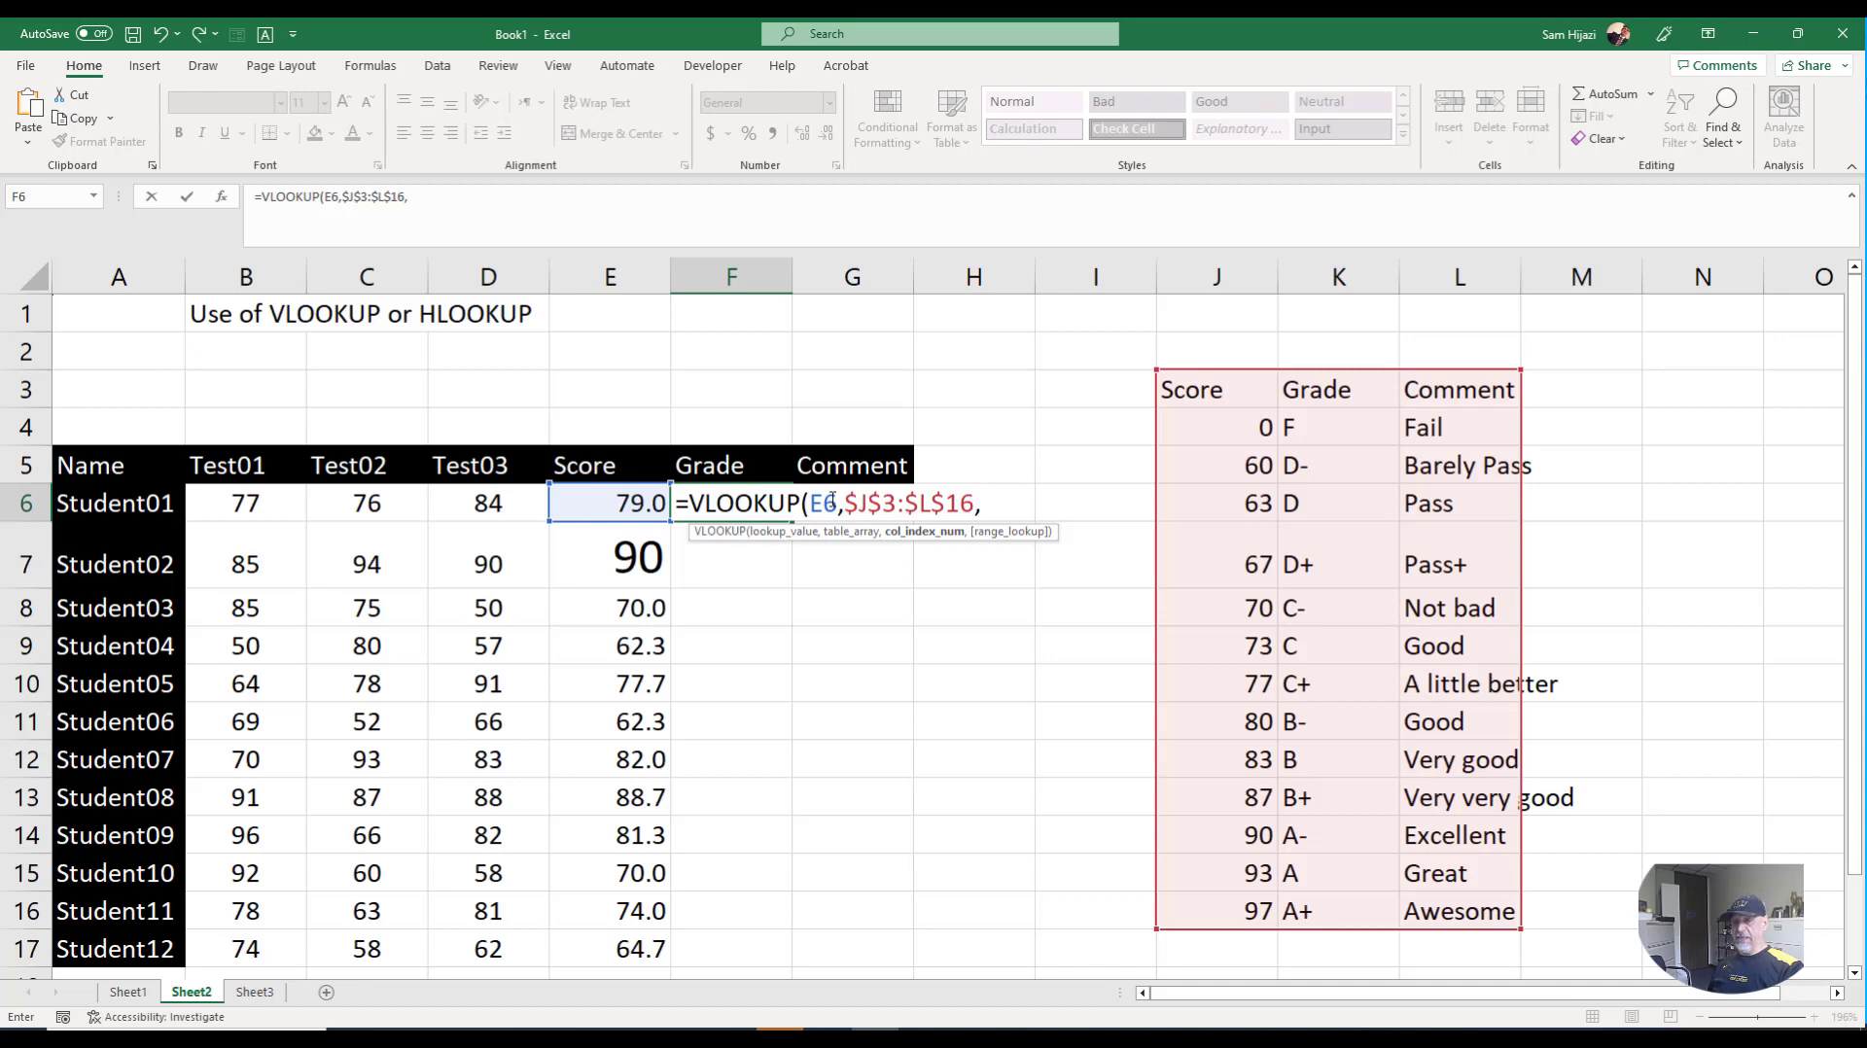
- Complete the VLOOKUP formula in F6 with column index 2 and TRUE for an approximate match
{"action": "double_click", "coordinate": [826, 503]}
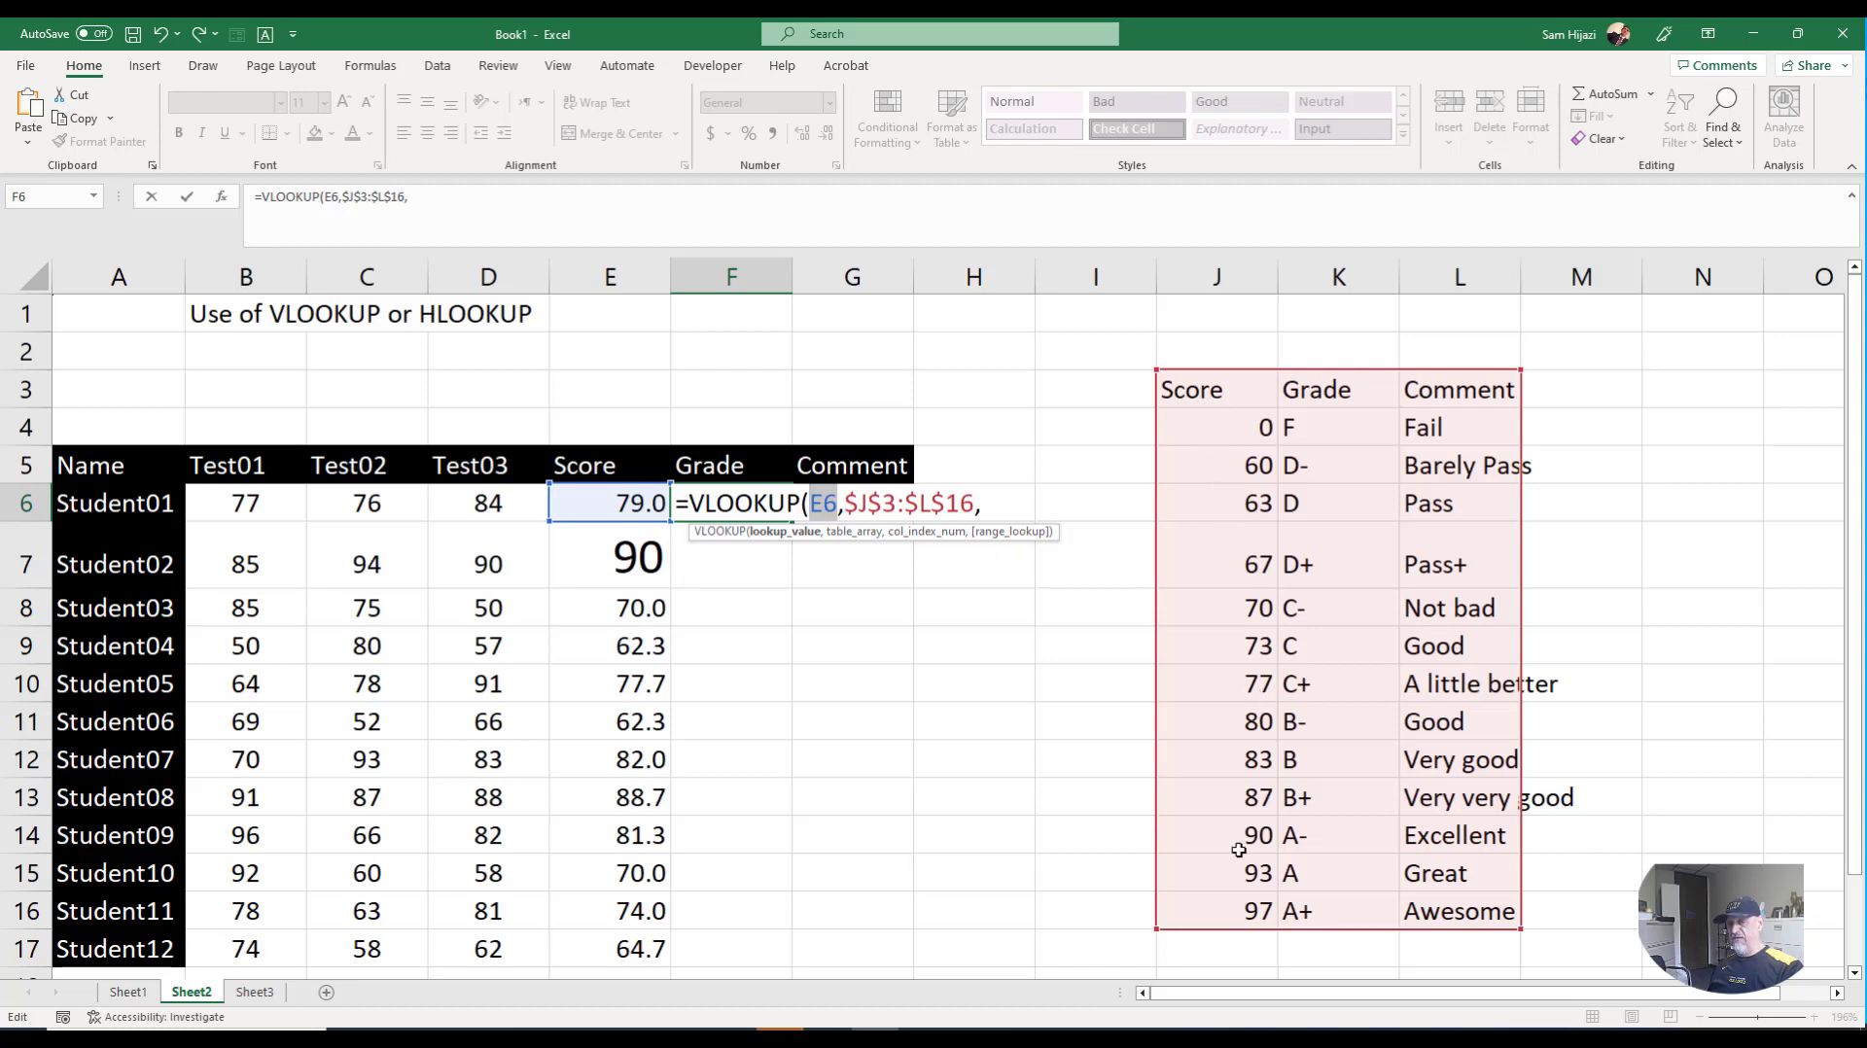
{"action": "left_click", "coordinate": [693, 503]}
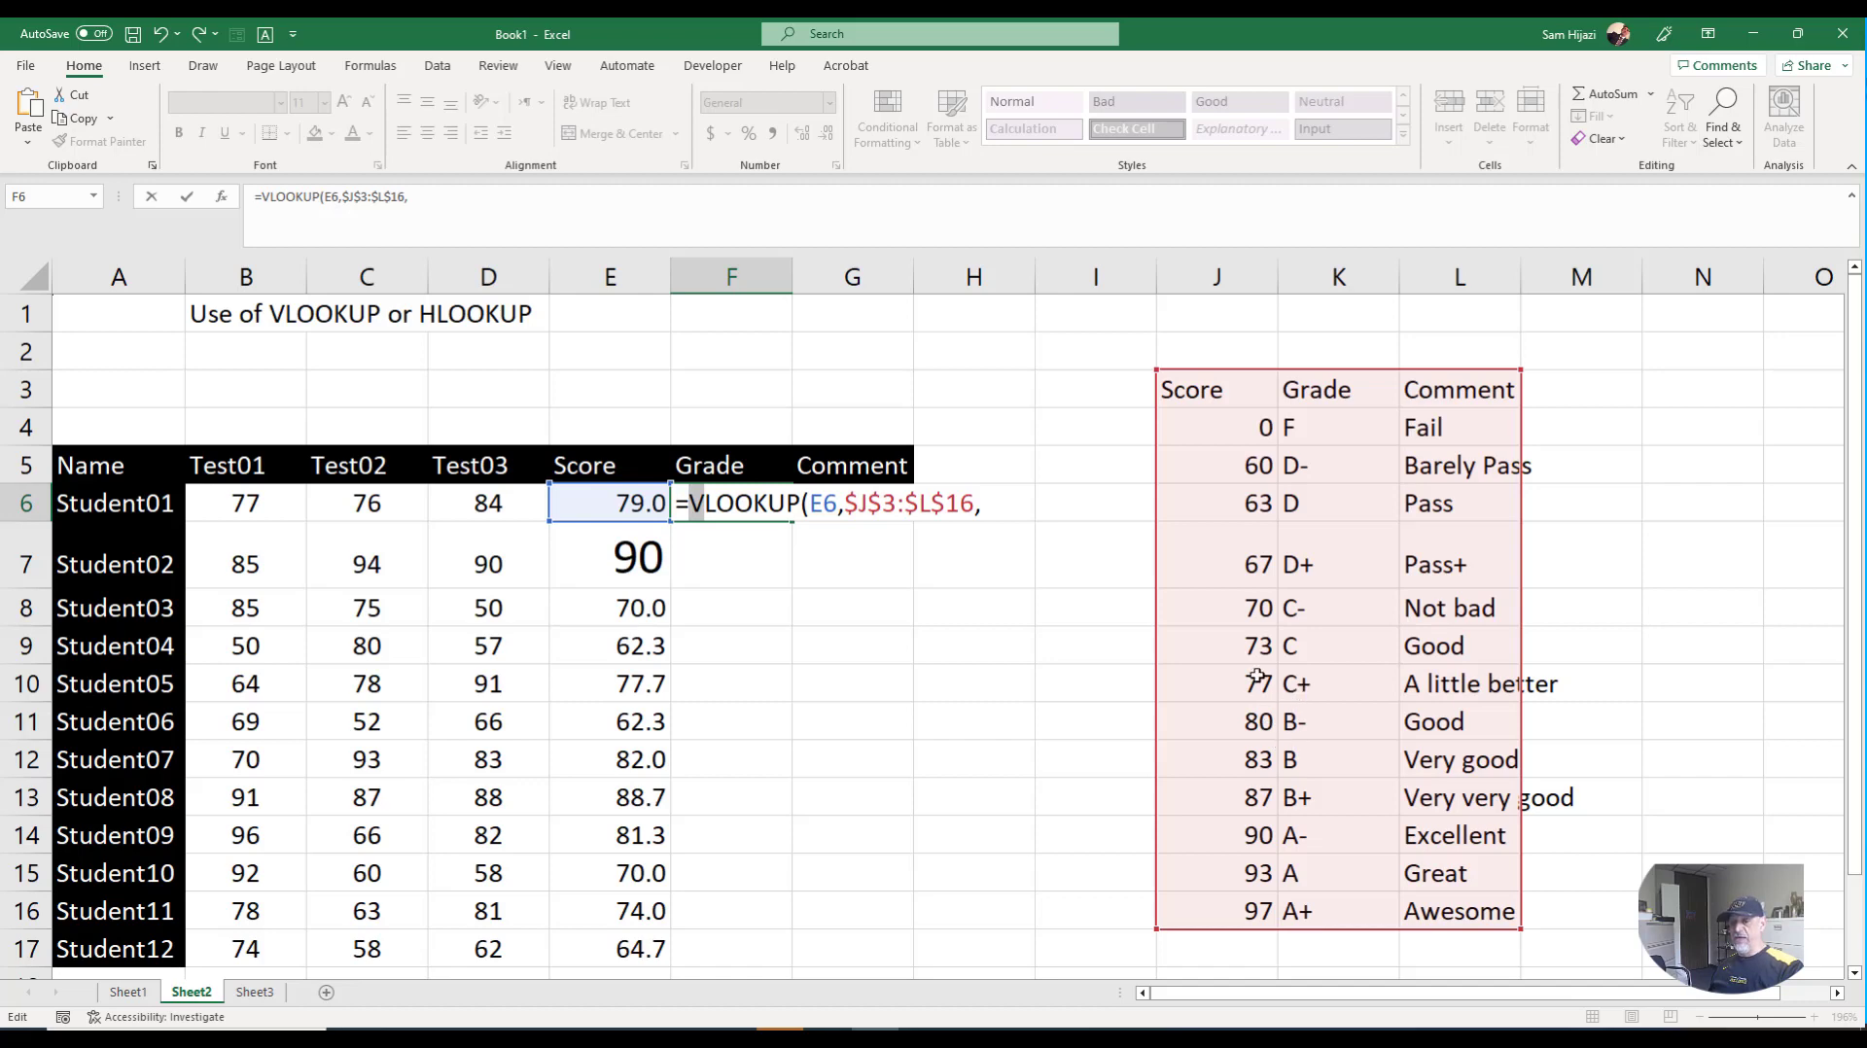
{"action": "left_click", "coordinate": [982, 505]}
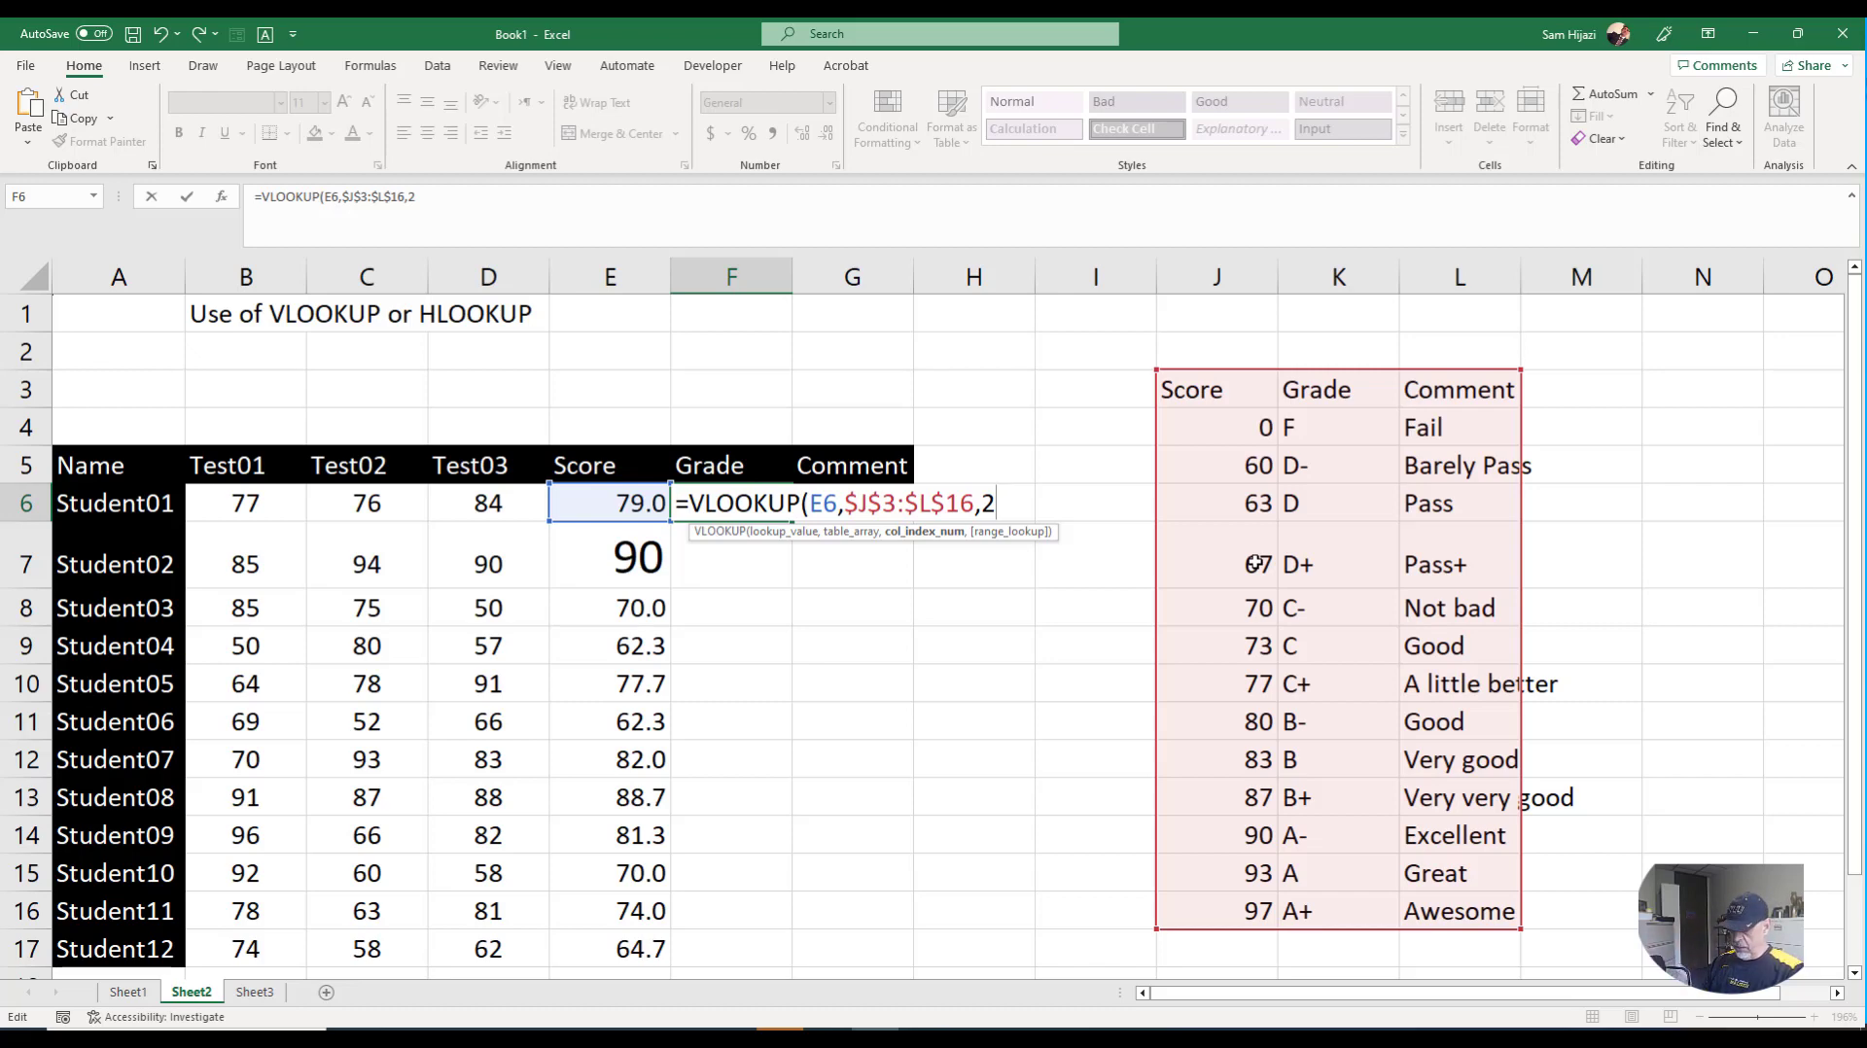
{"action": "type", "text": ","}
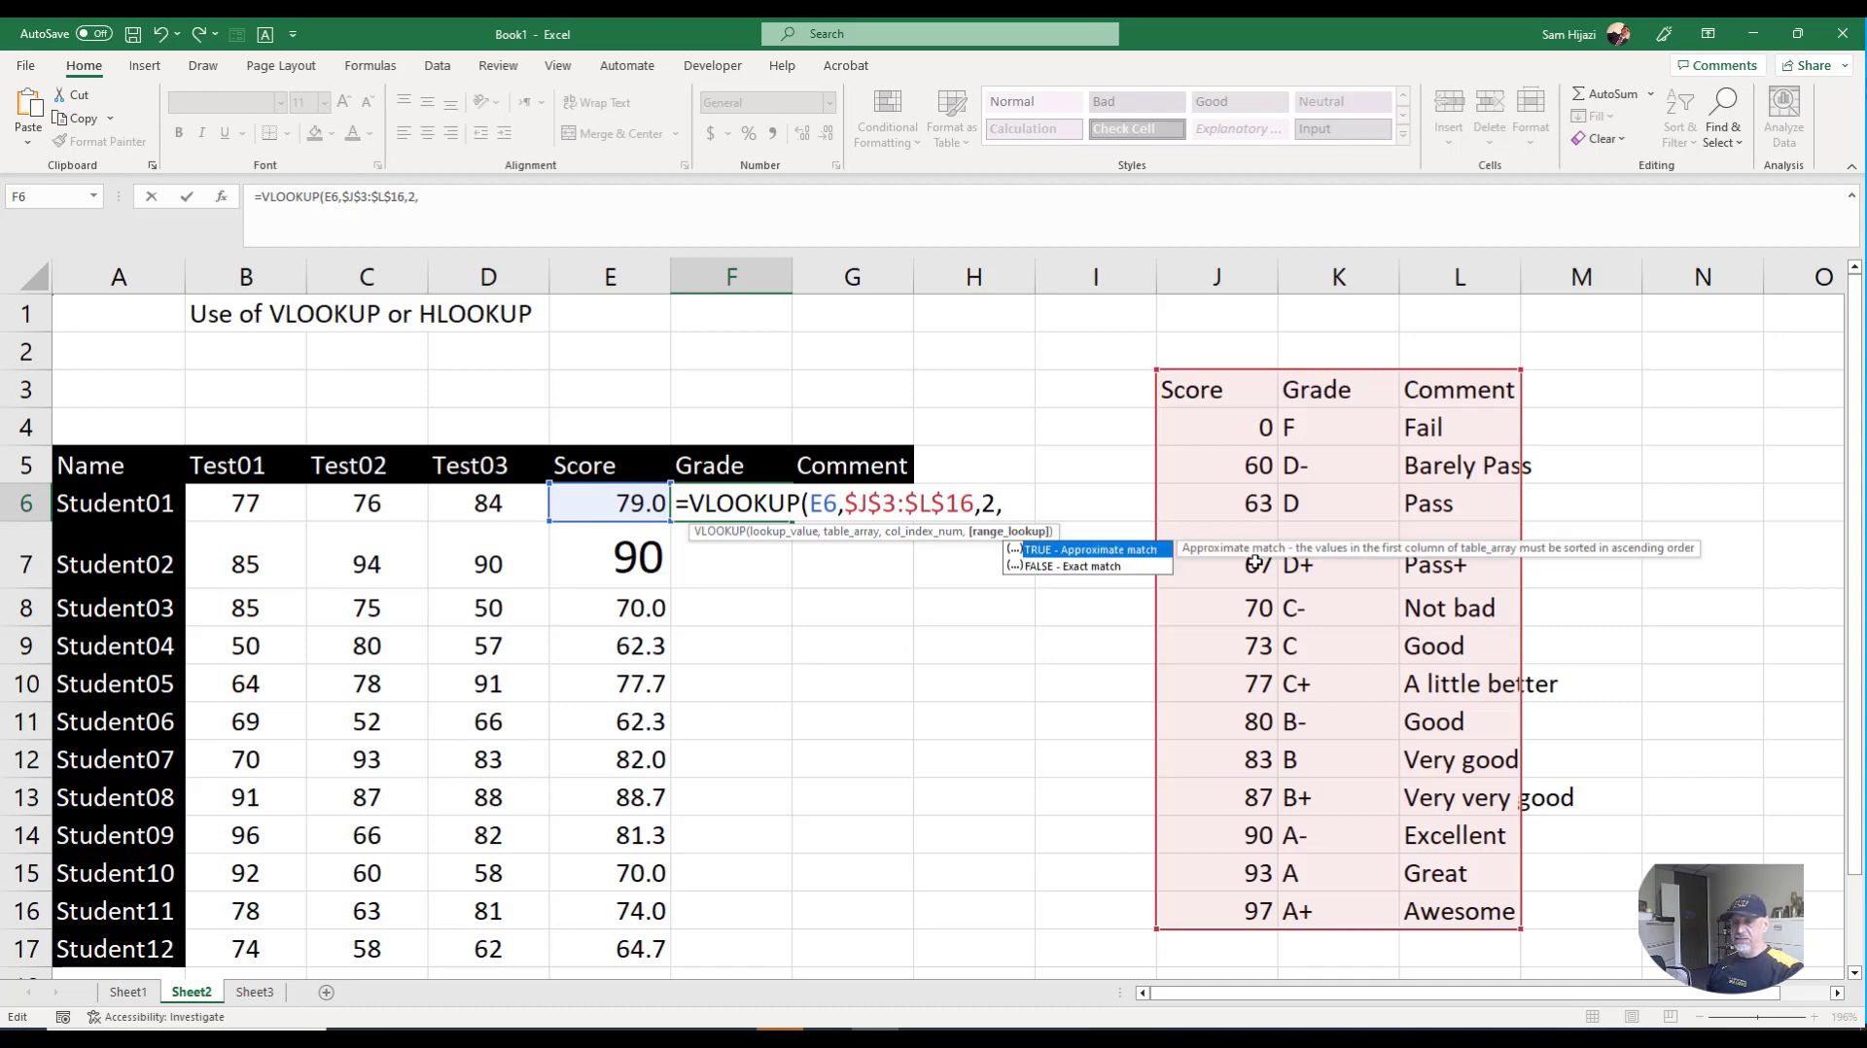
{"action": "double_click", "coordinate": [1143, 554]}
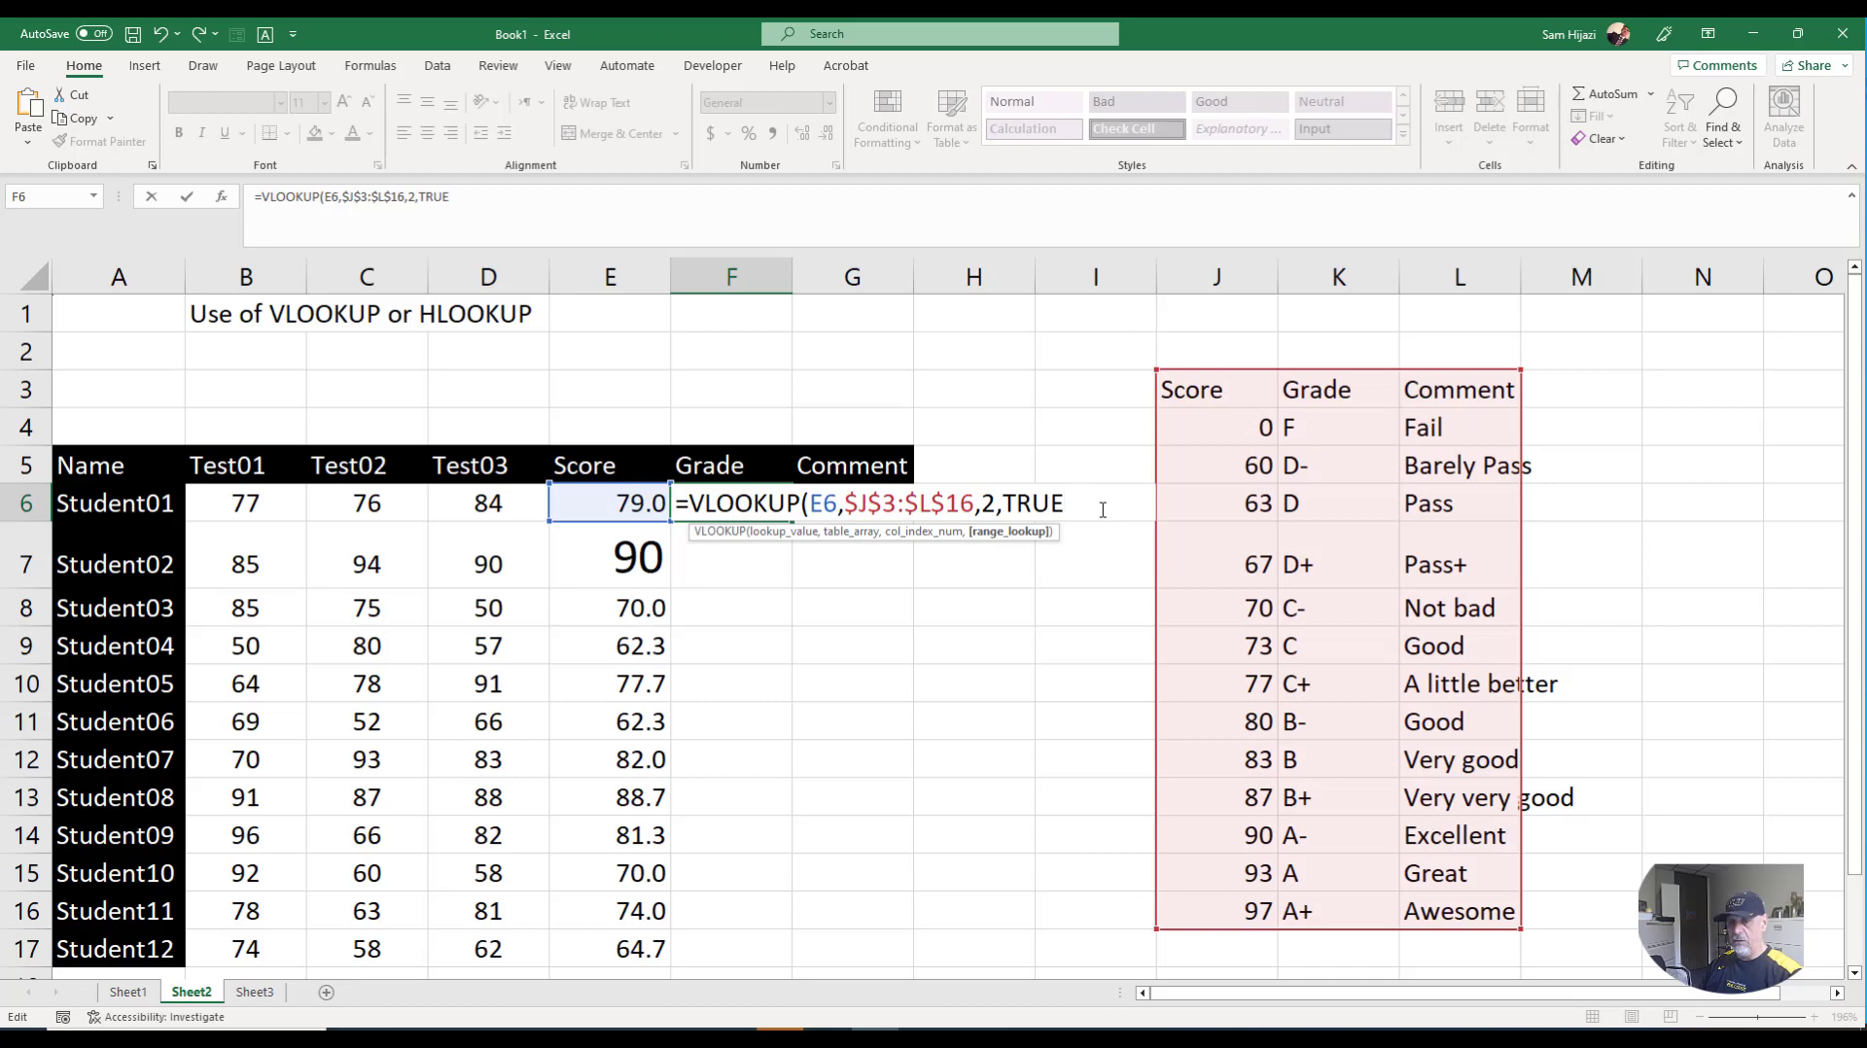
{"action": "type", "text": ")"}
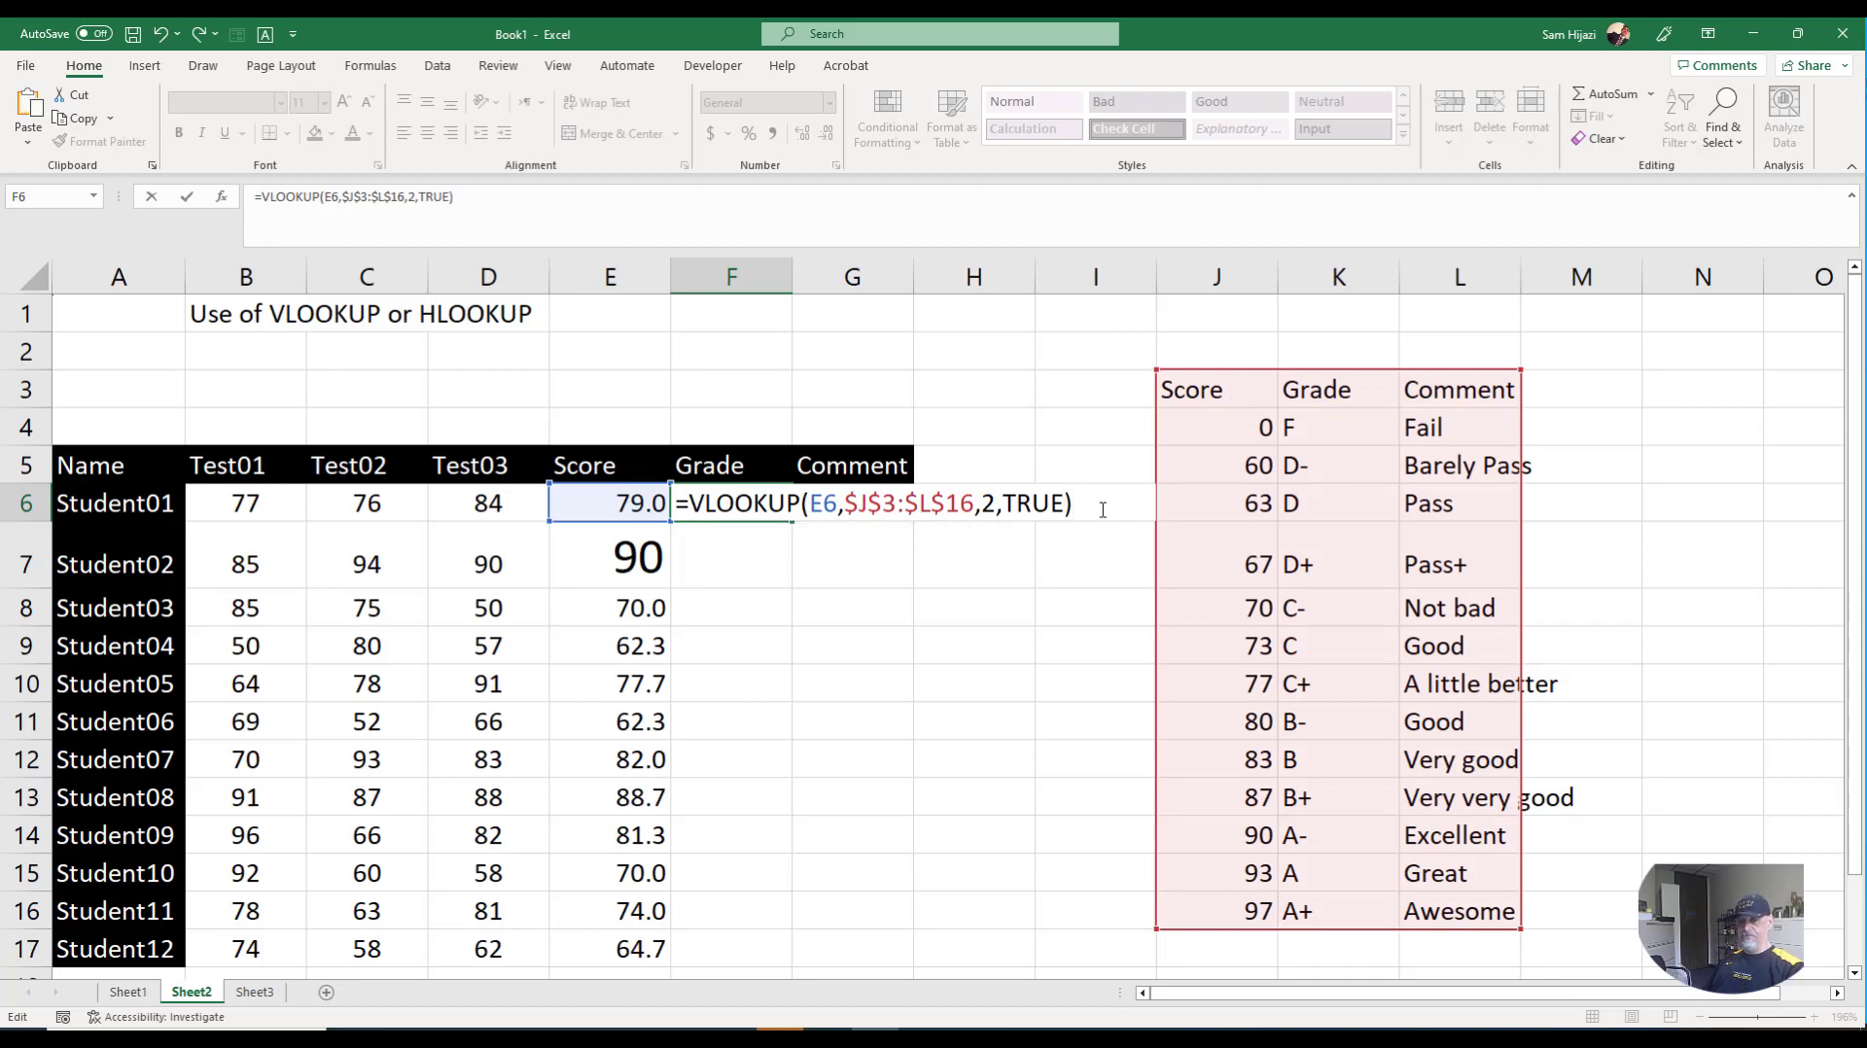
{"action": "key", "text": "Return"}
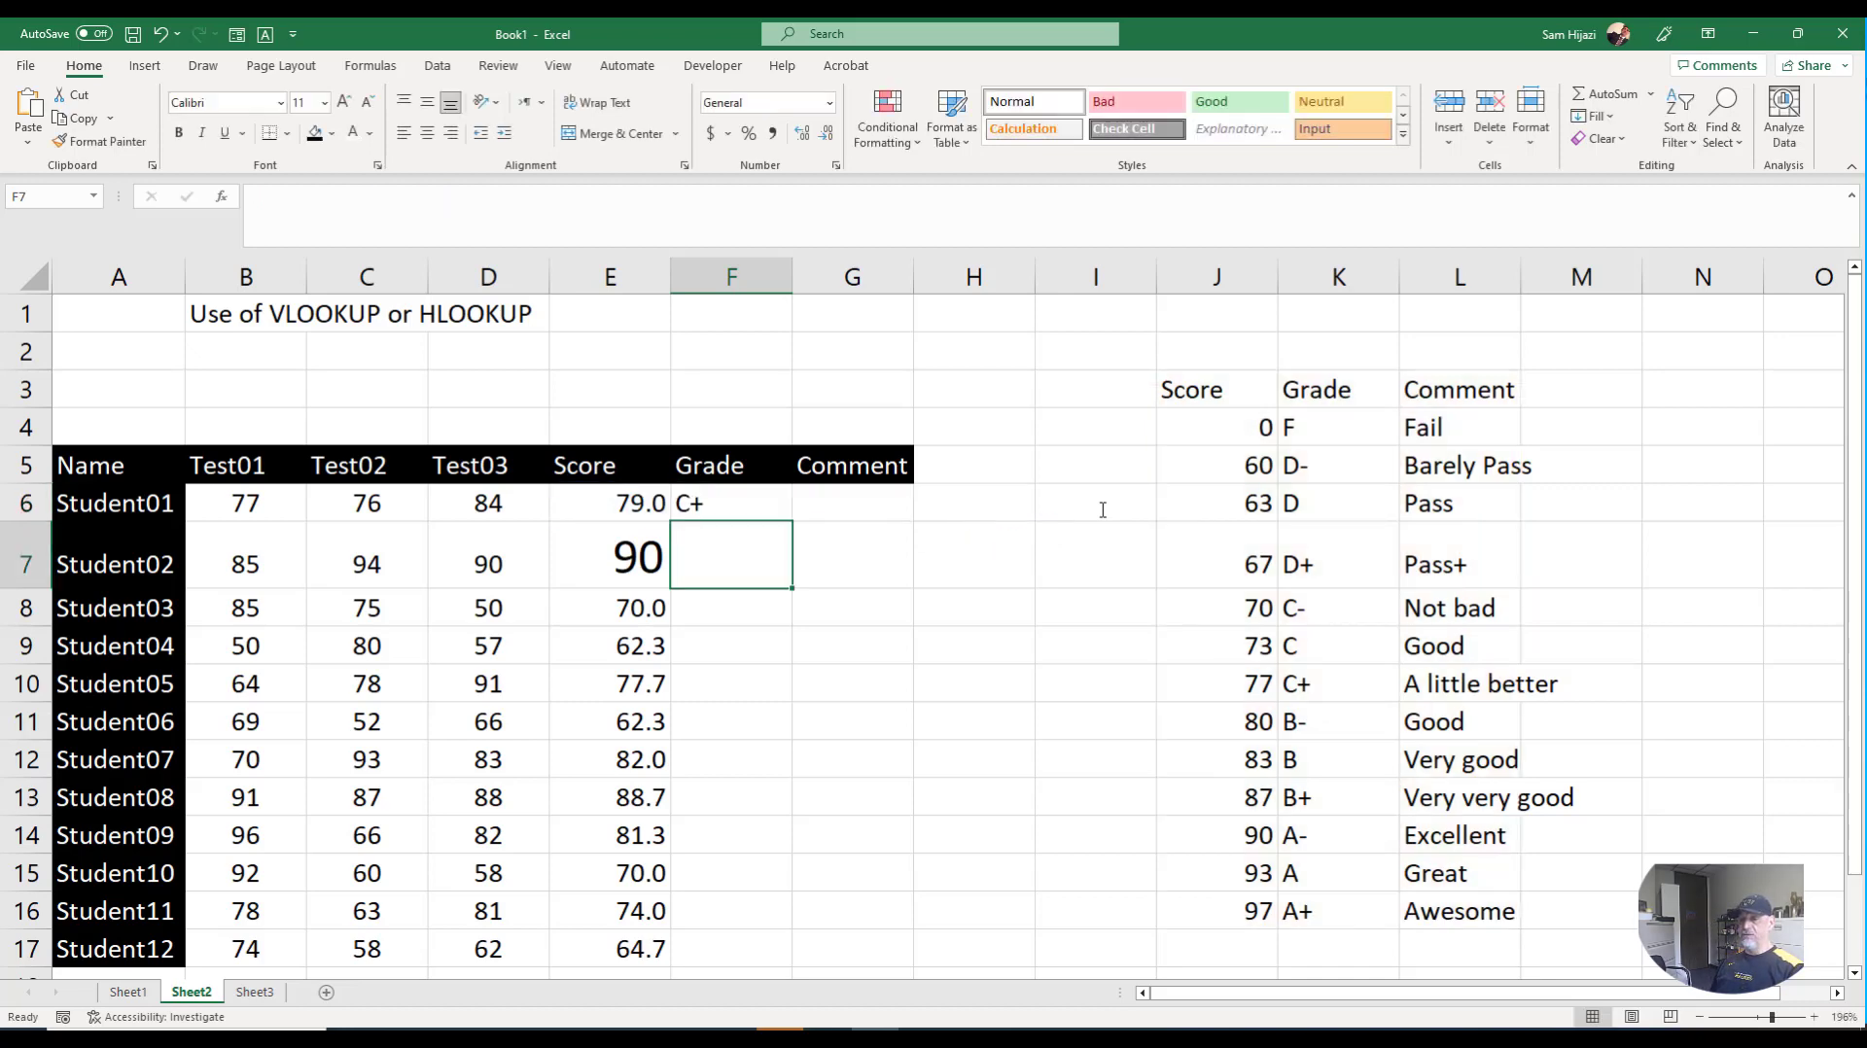
- Fill the grade formula from F6 down to F7 and review Student02's copied formula
{"action": "left_click", "coordinate": [728, 505]}
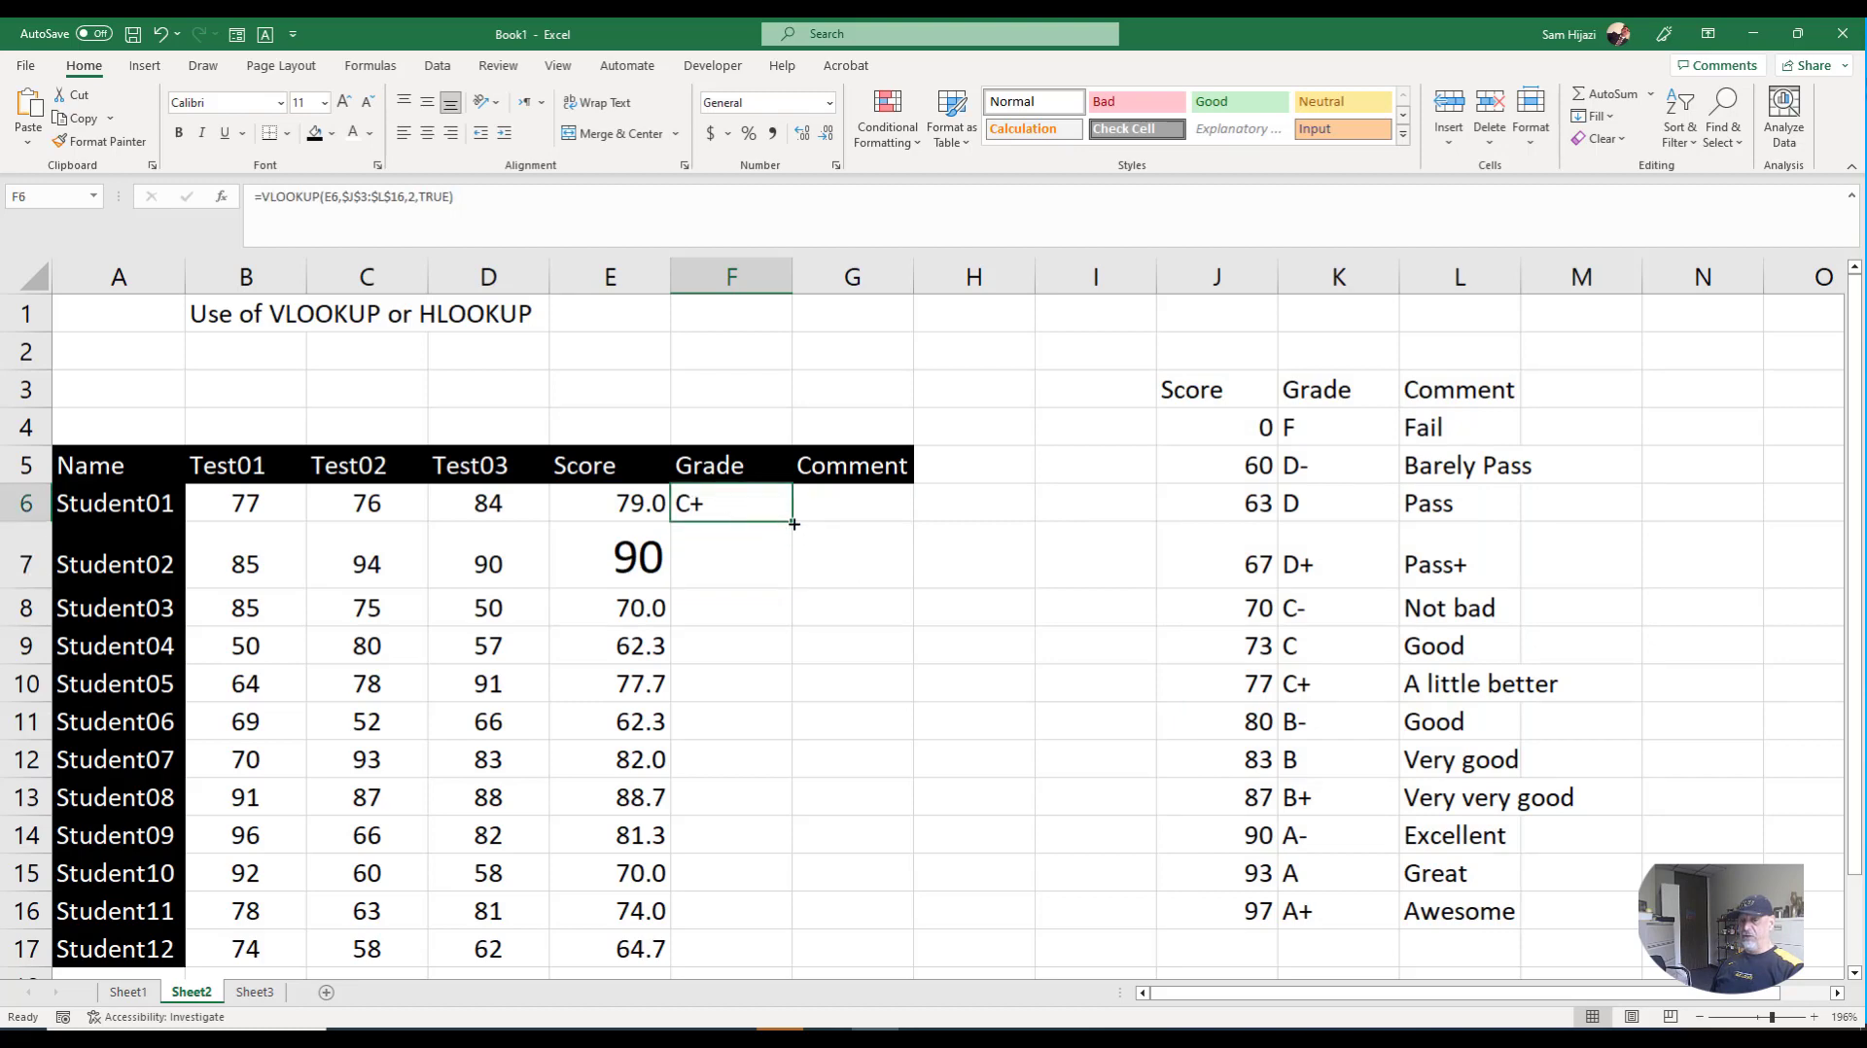
{"action": "left_click_drag", "start_coordinate": [793, 522], "coordinate": [778, 575]}
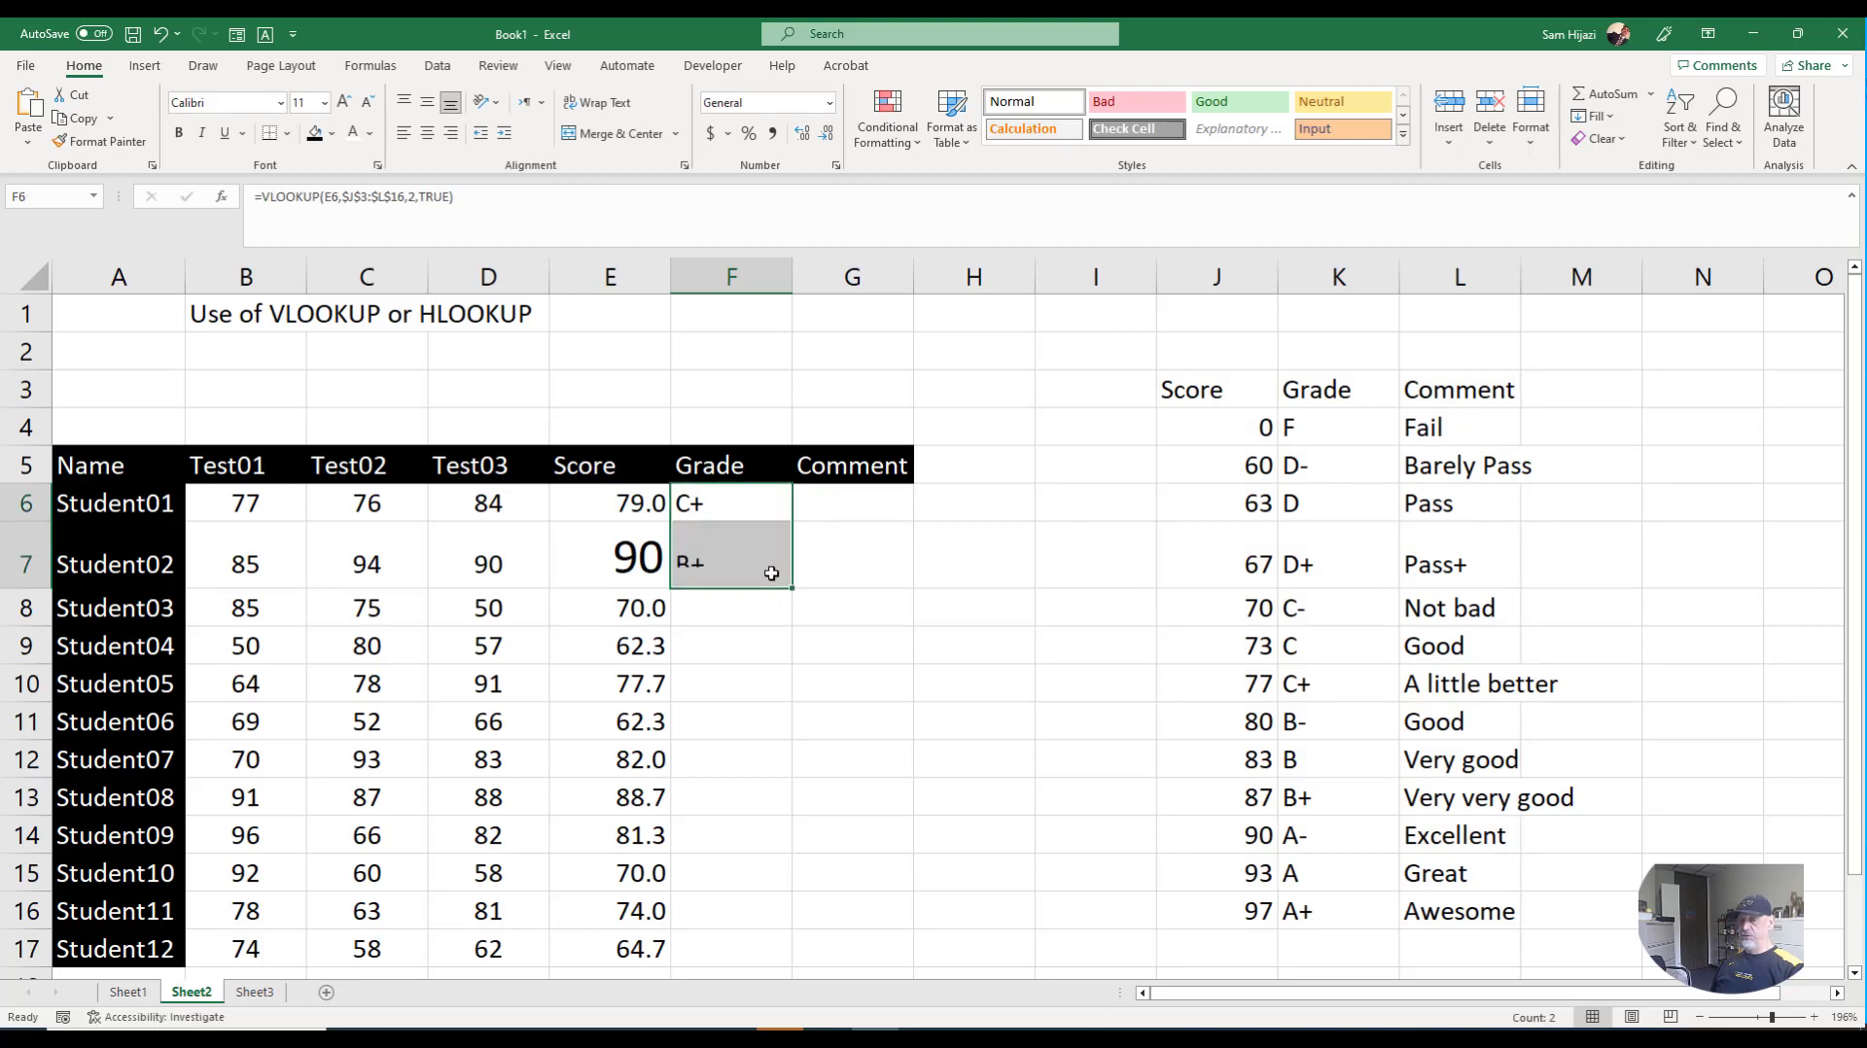
{"action": "left_click", "coordinate": [735, 580]}
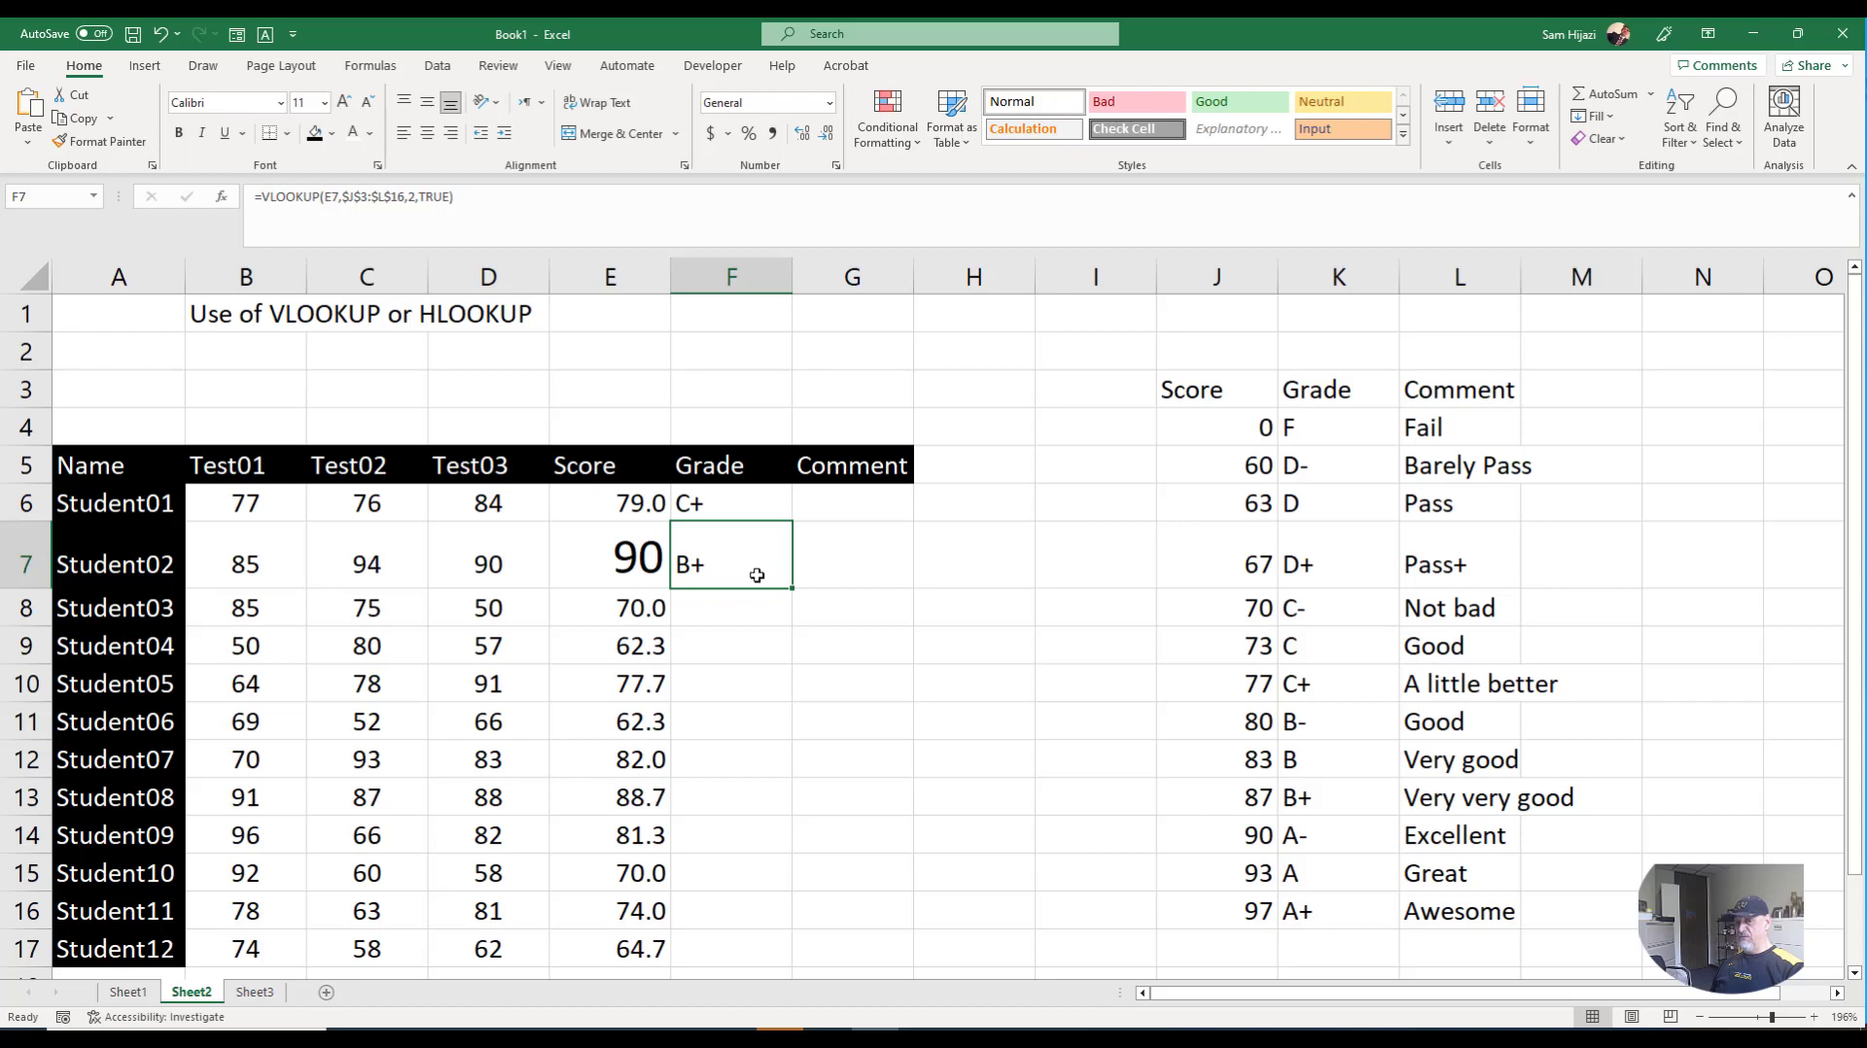
- Display Student02's score in E7 with one decimal place and fill F6's grade formula down through F17
{"action": "left_click", "coordinate": [637, 564]}
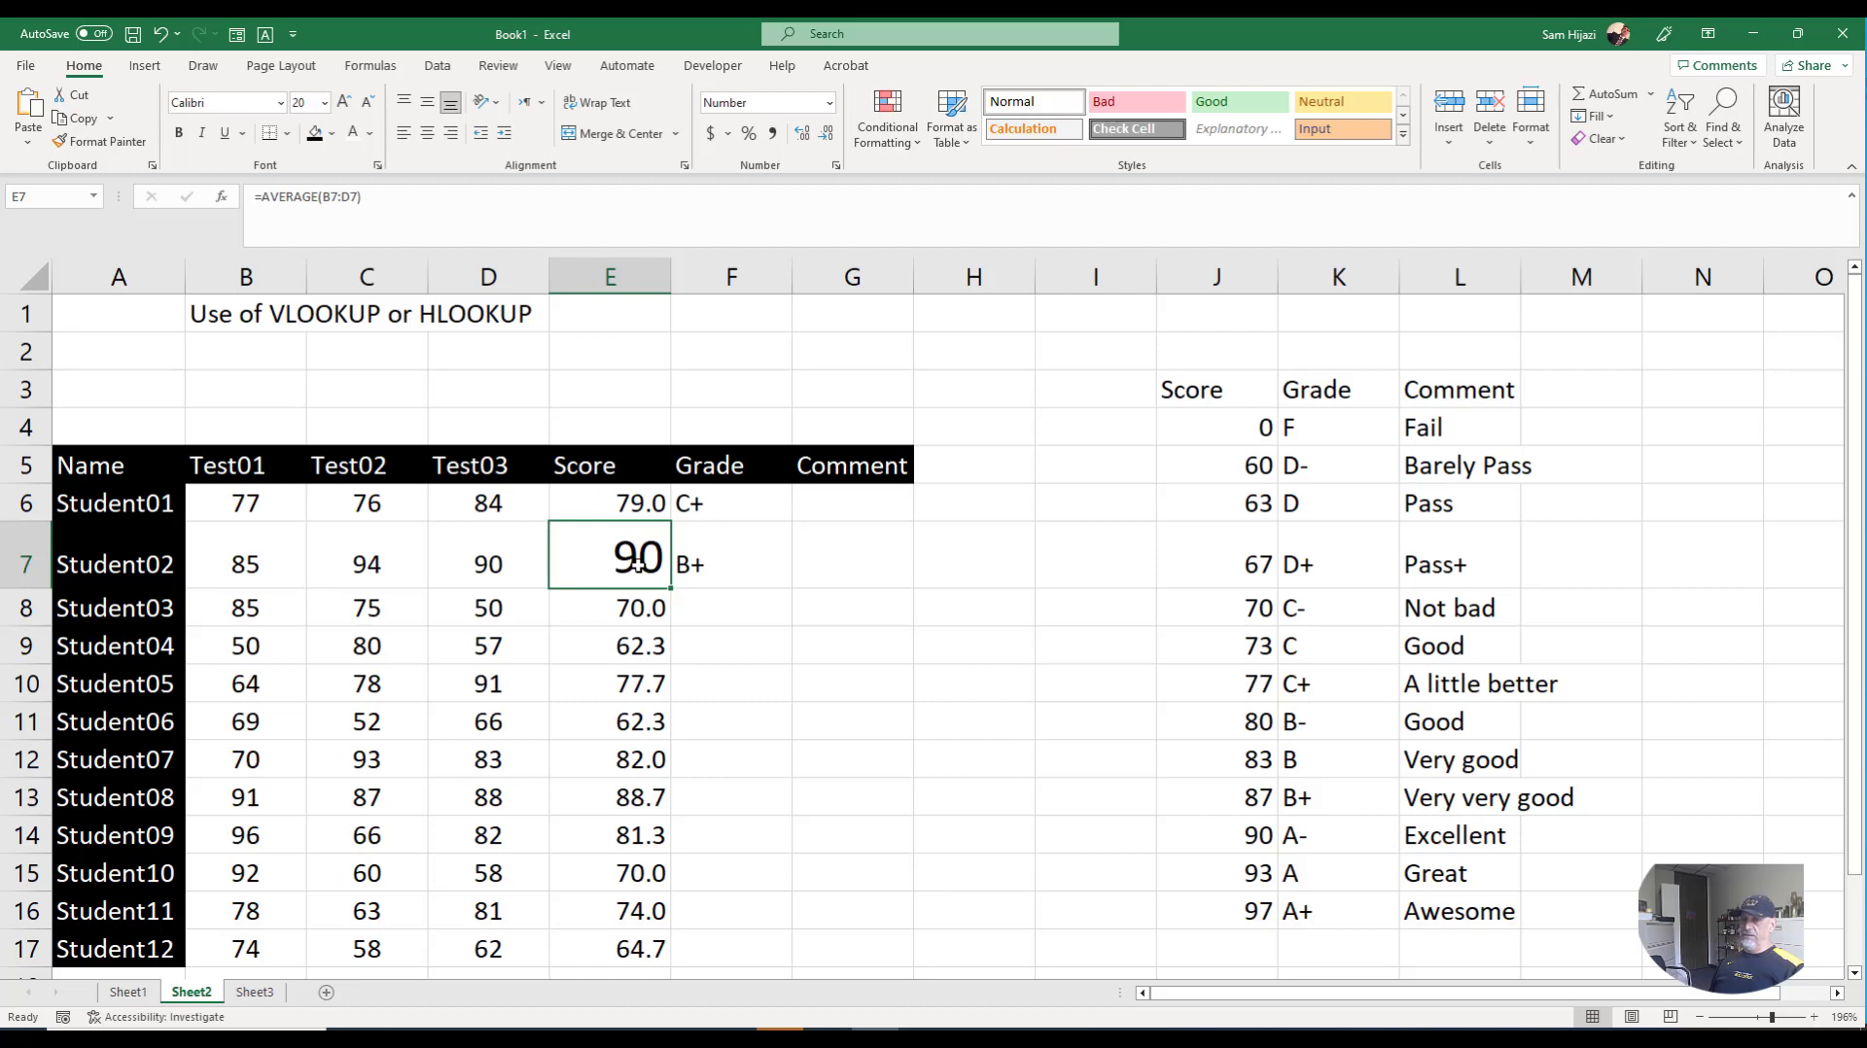
{"action": "left_click", "coordinate": [803, 134]}
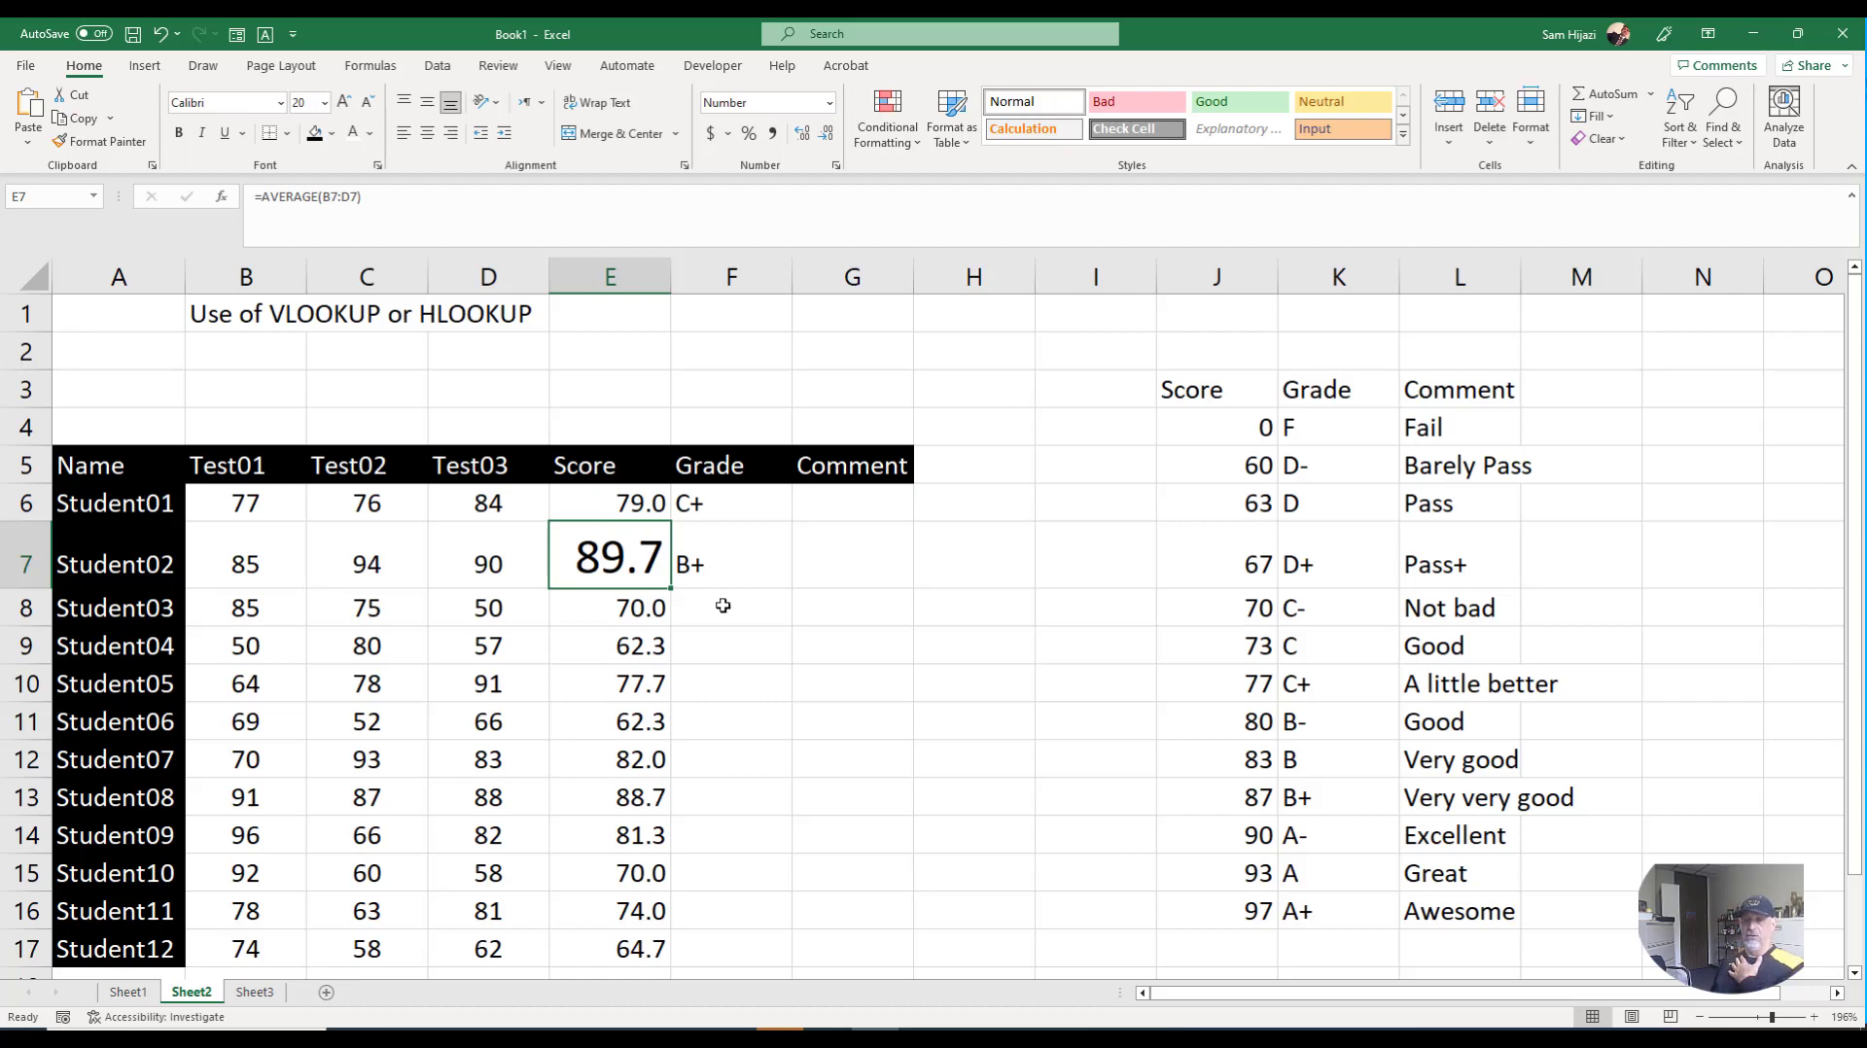
{"action": "left_click", "coordinate": [704, 498]}
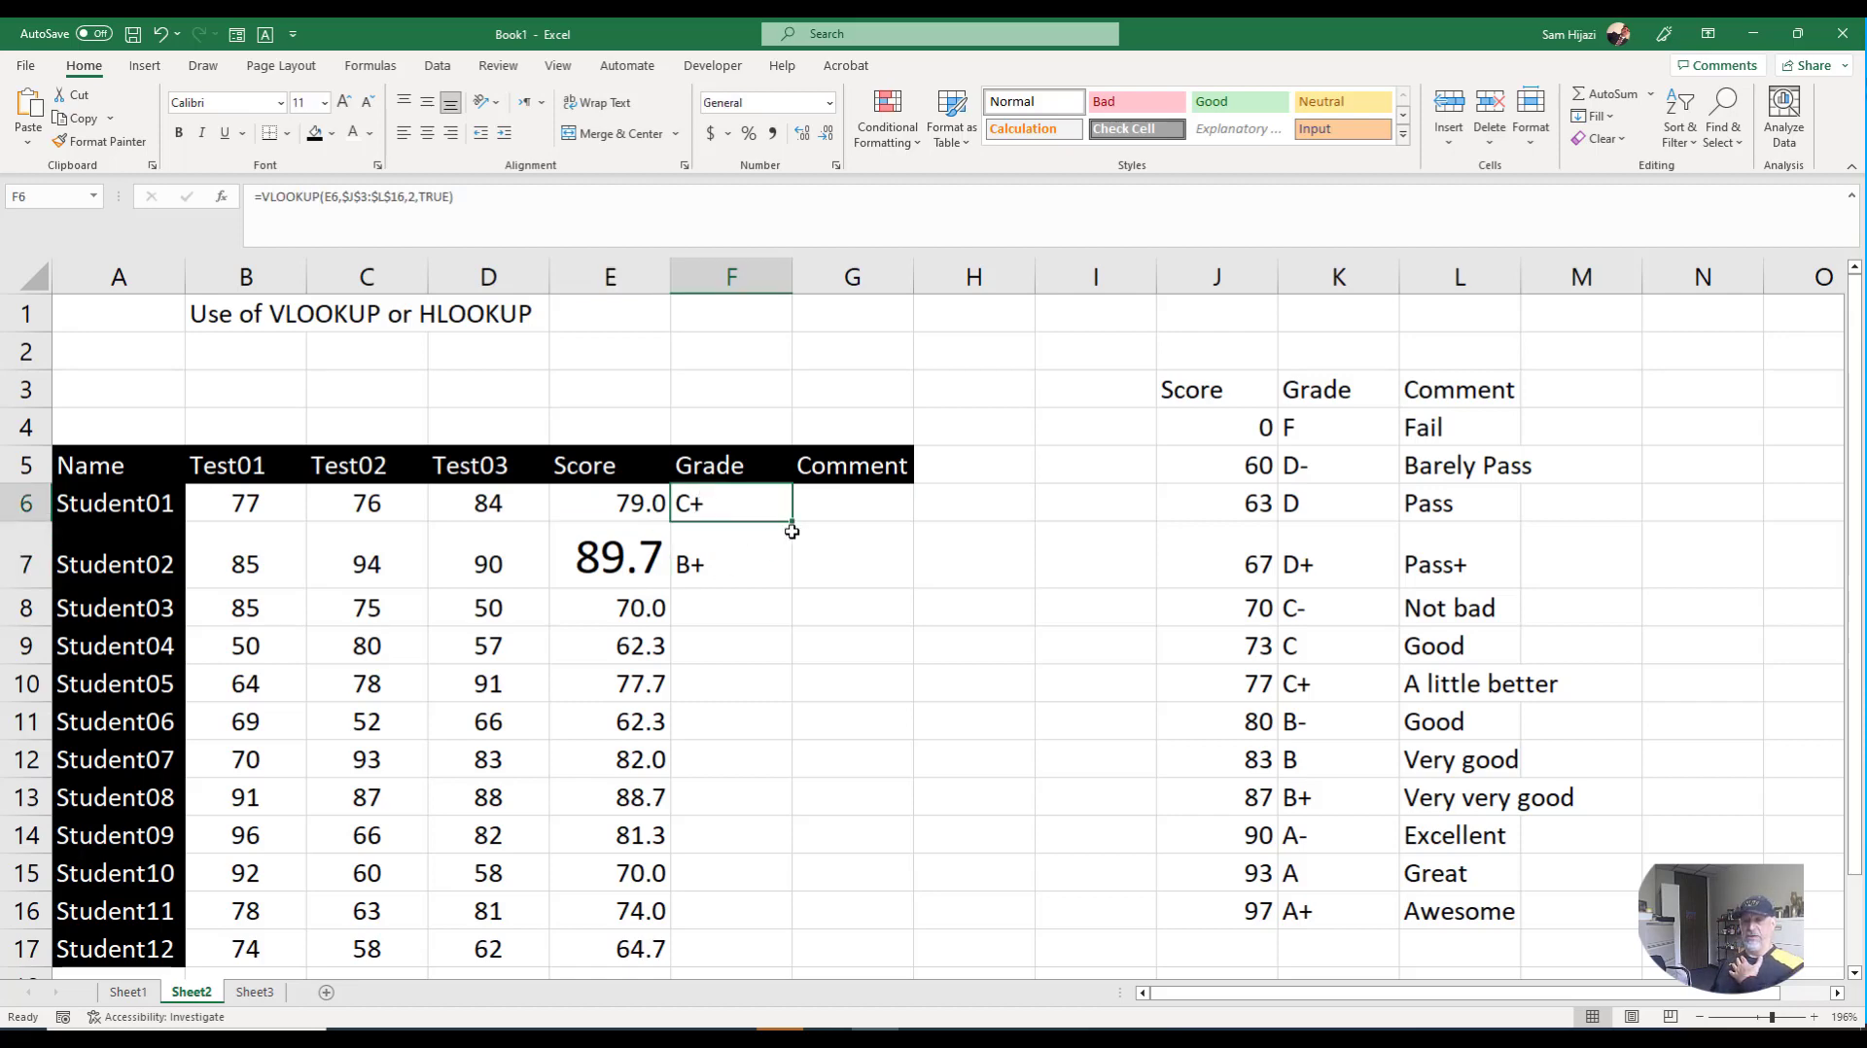
{"action": "left_click_drag", "start_coordinate": [792, 522], "coordinate": [796, 955]}
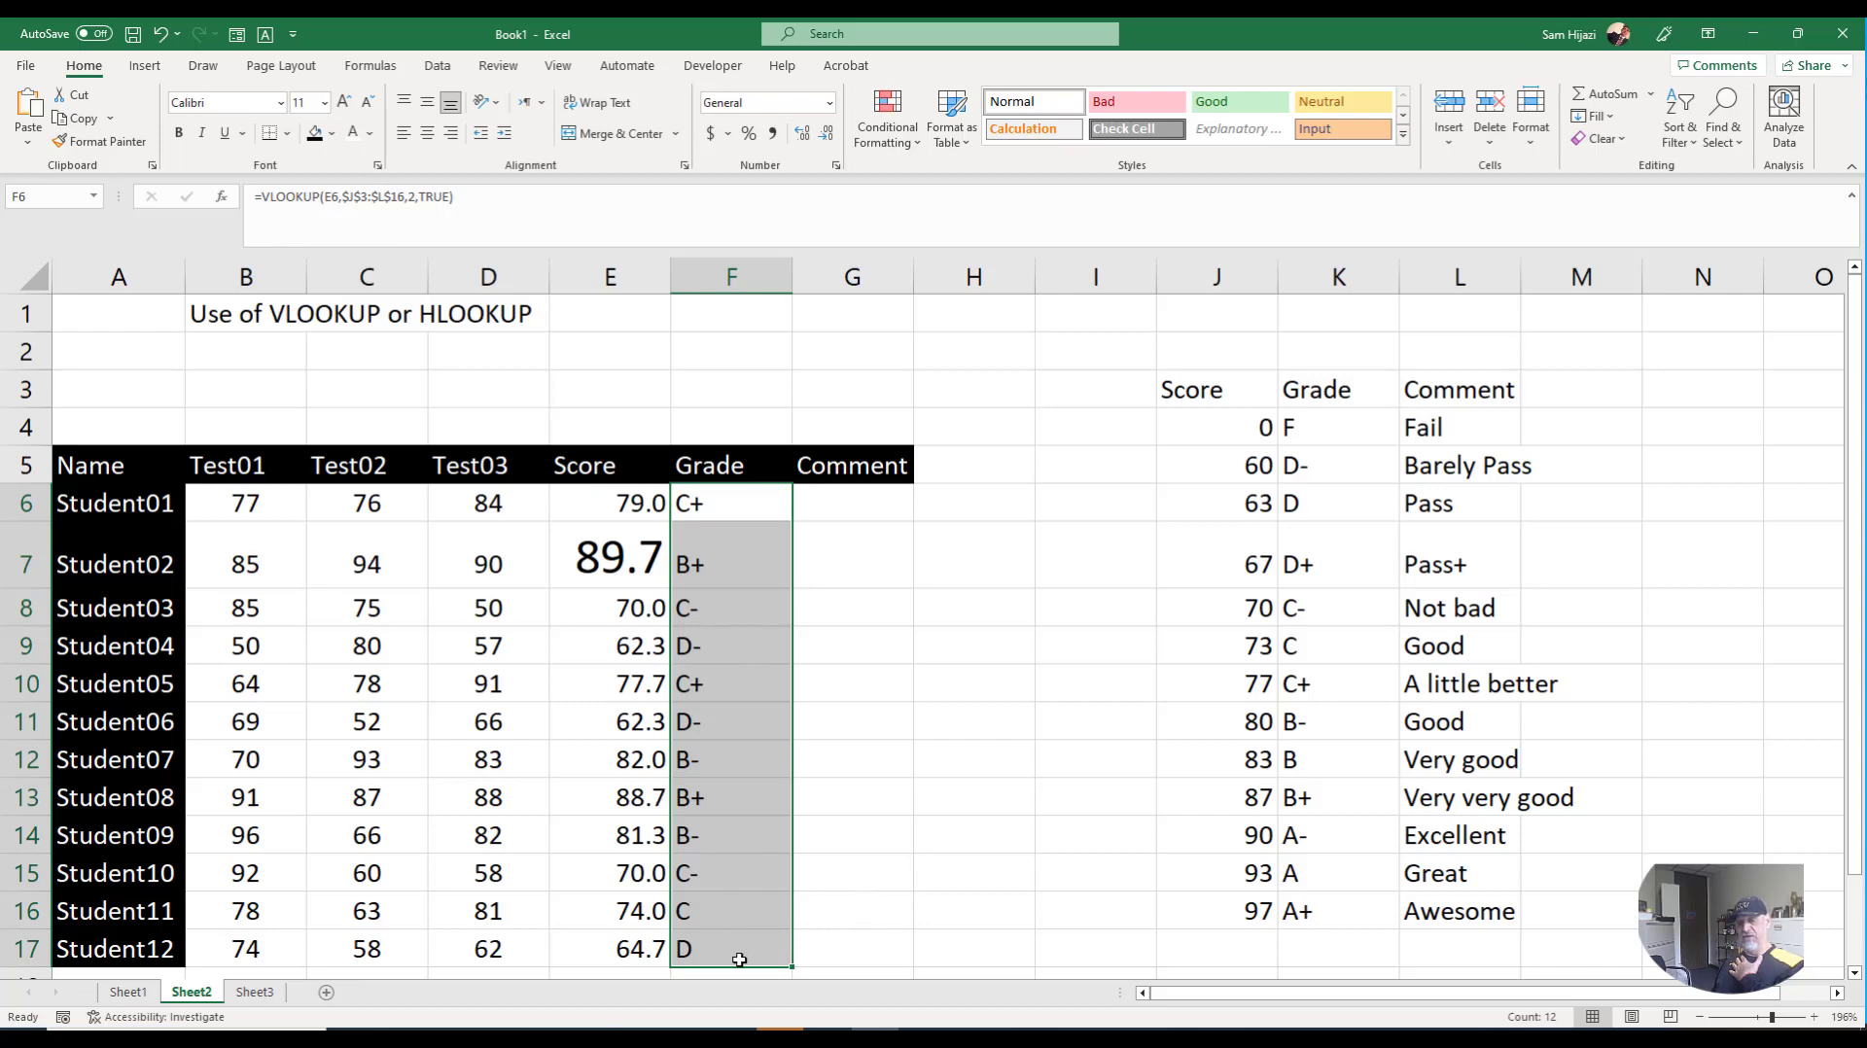
- Set Student12's Test01 score in B17 to 100 and fill it across through D17
{"action": "left_click", "coordinate": [246, 957]}
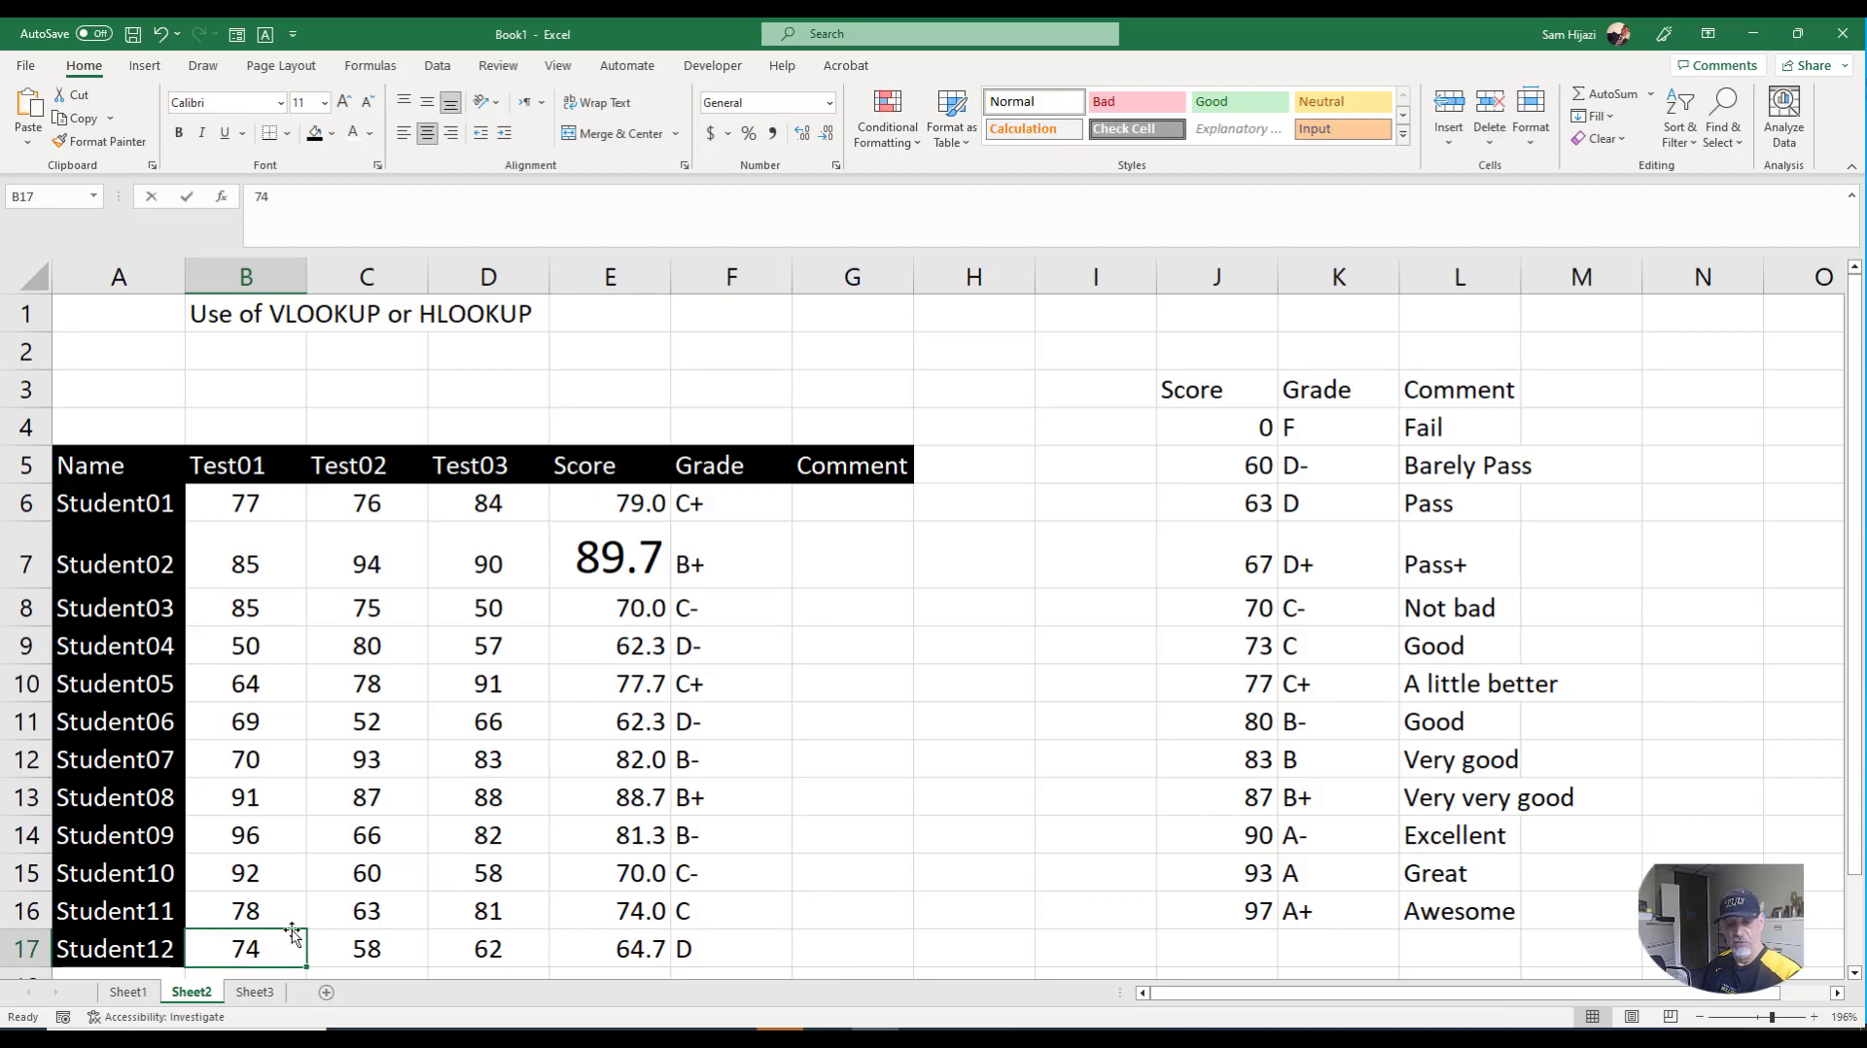
{"action": "type", "text": "100"}
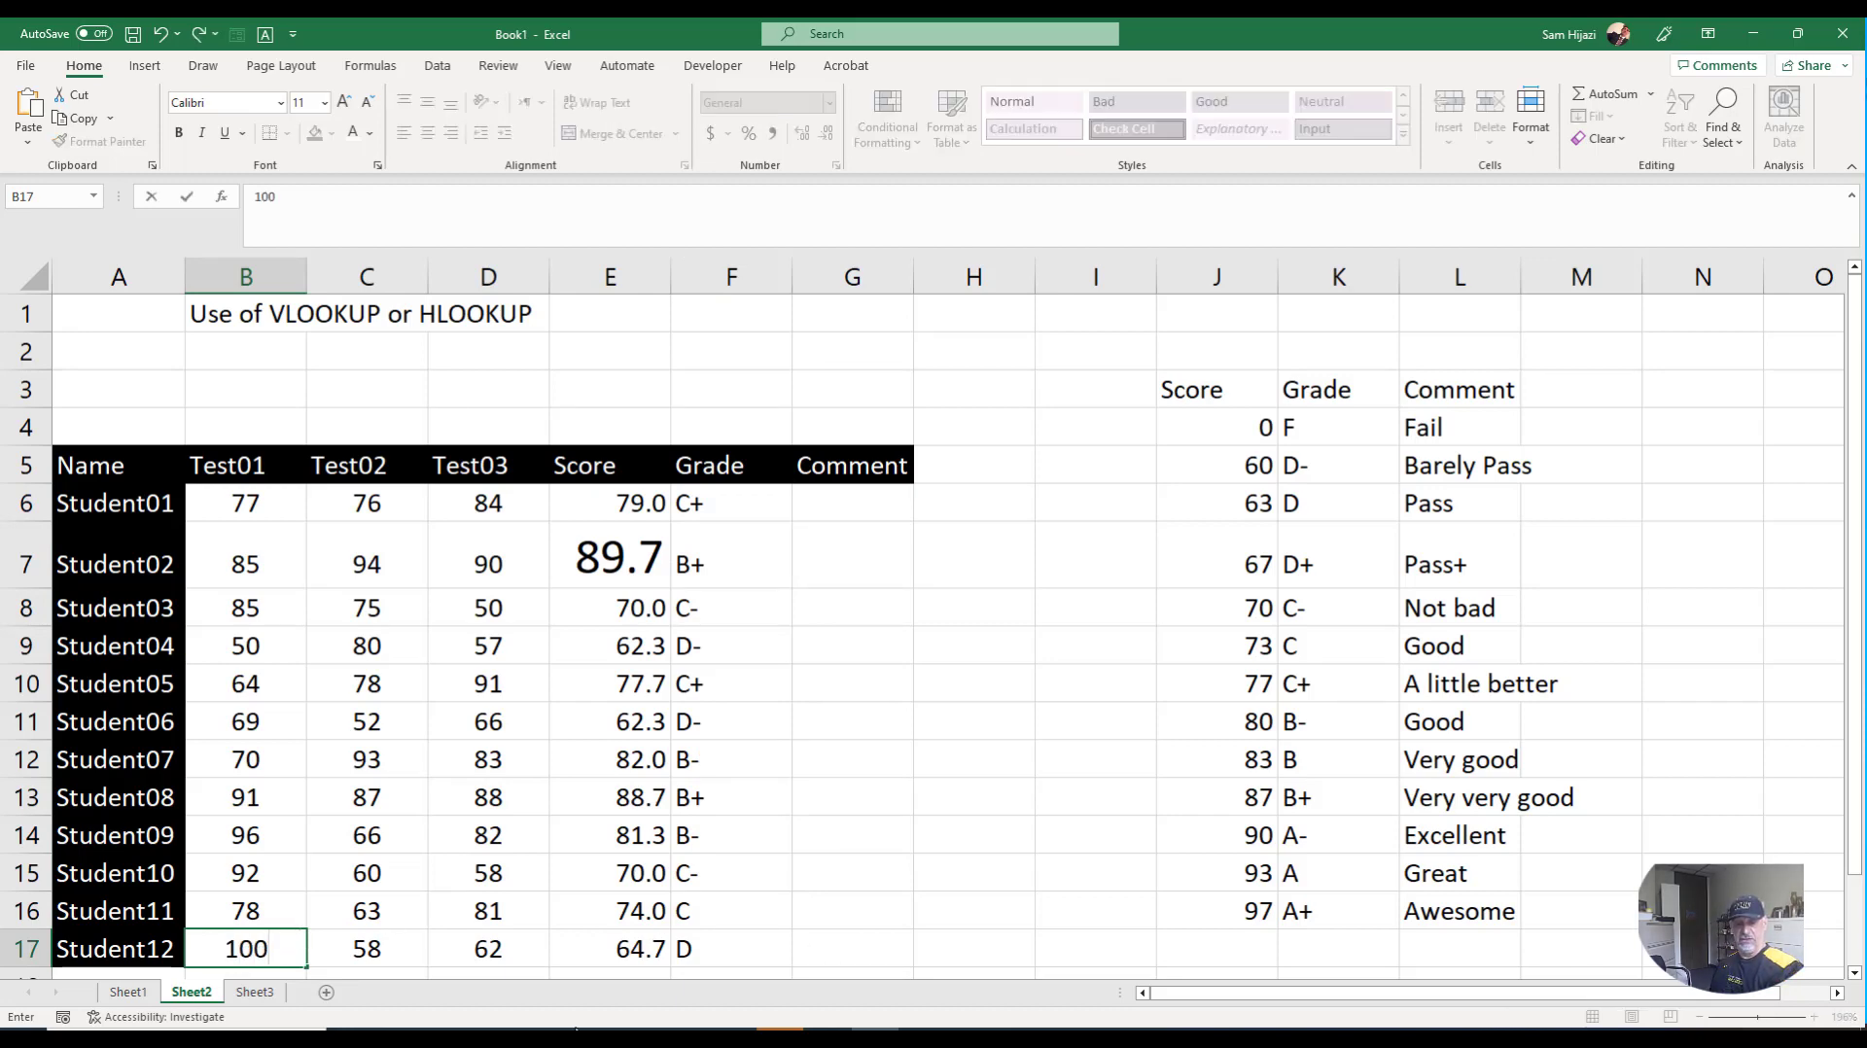
{"action": "left_click", "coordinate": [394, 957]}
{"action": "left_click", "coordinate": [300, 958]}
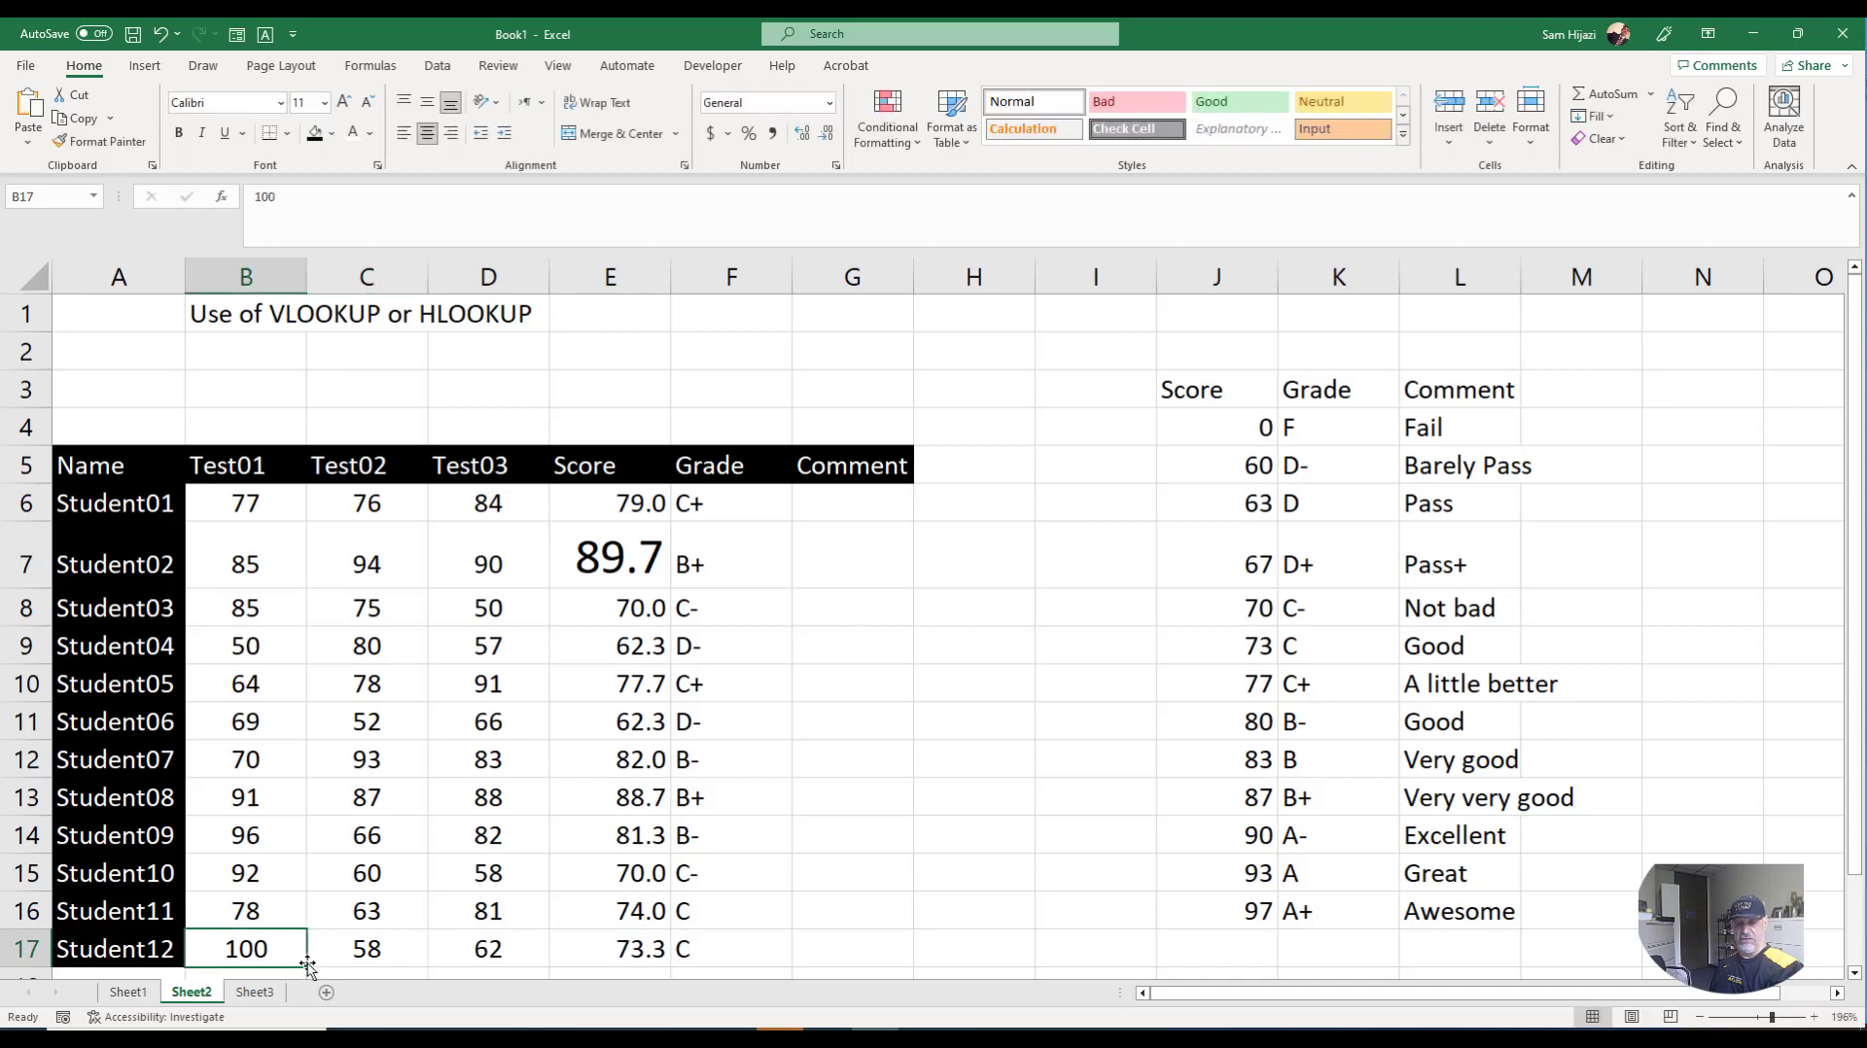
{"action": "left_click_drag", "start_coordinate": [300, 958], "coordinate": [522, 1024]}
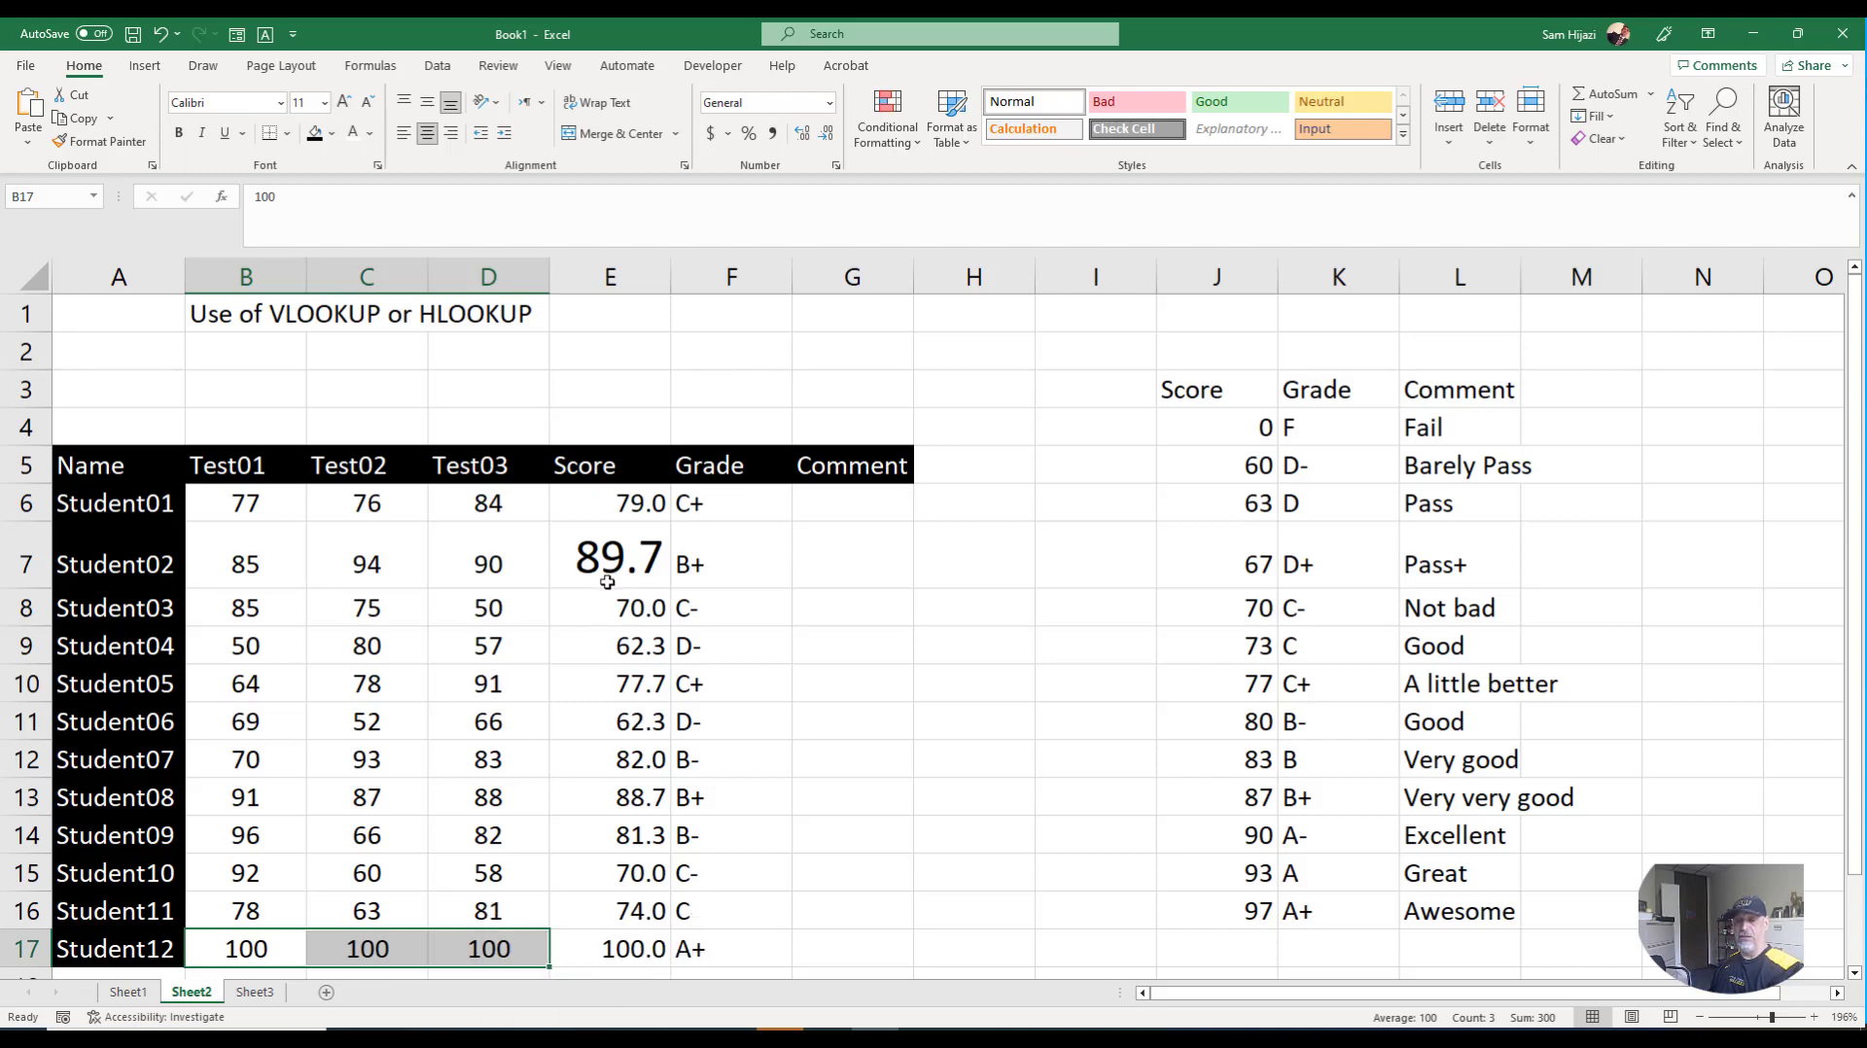
- Start a VLOOKUP formula in G6 with Student01's score in E6 as the lookup value
{"action": "left_click", "coordinate": [836, 501]}
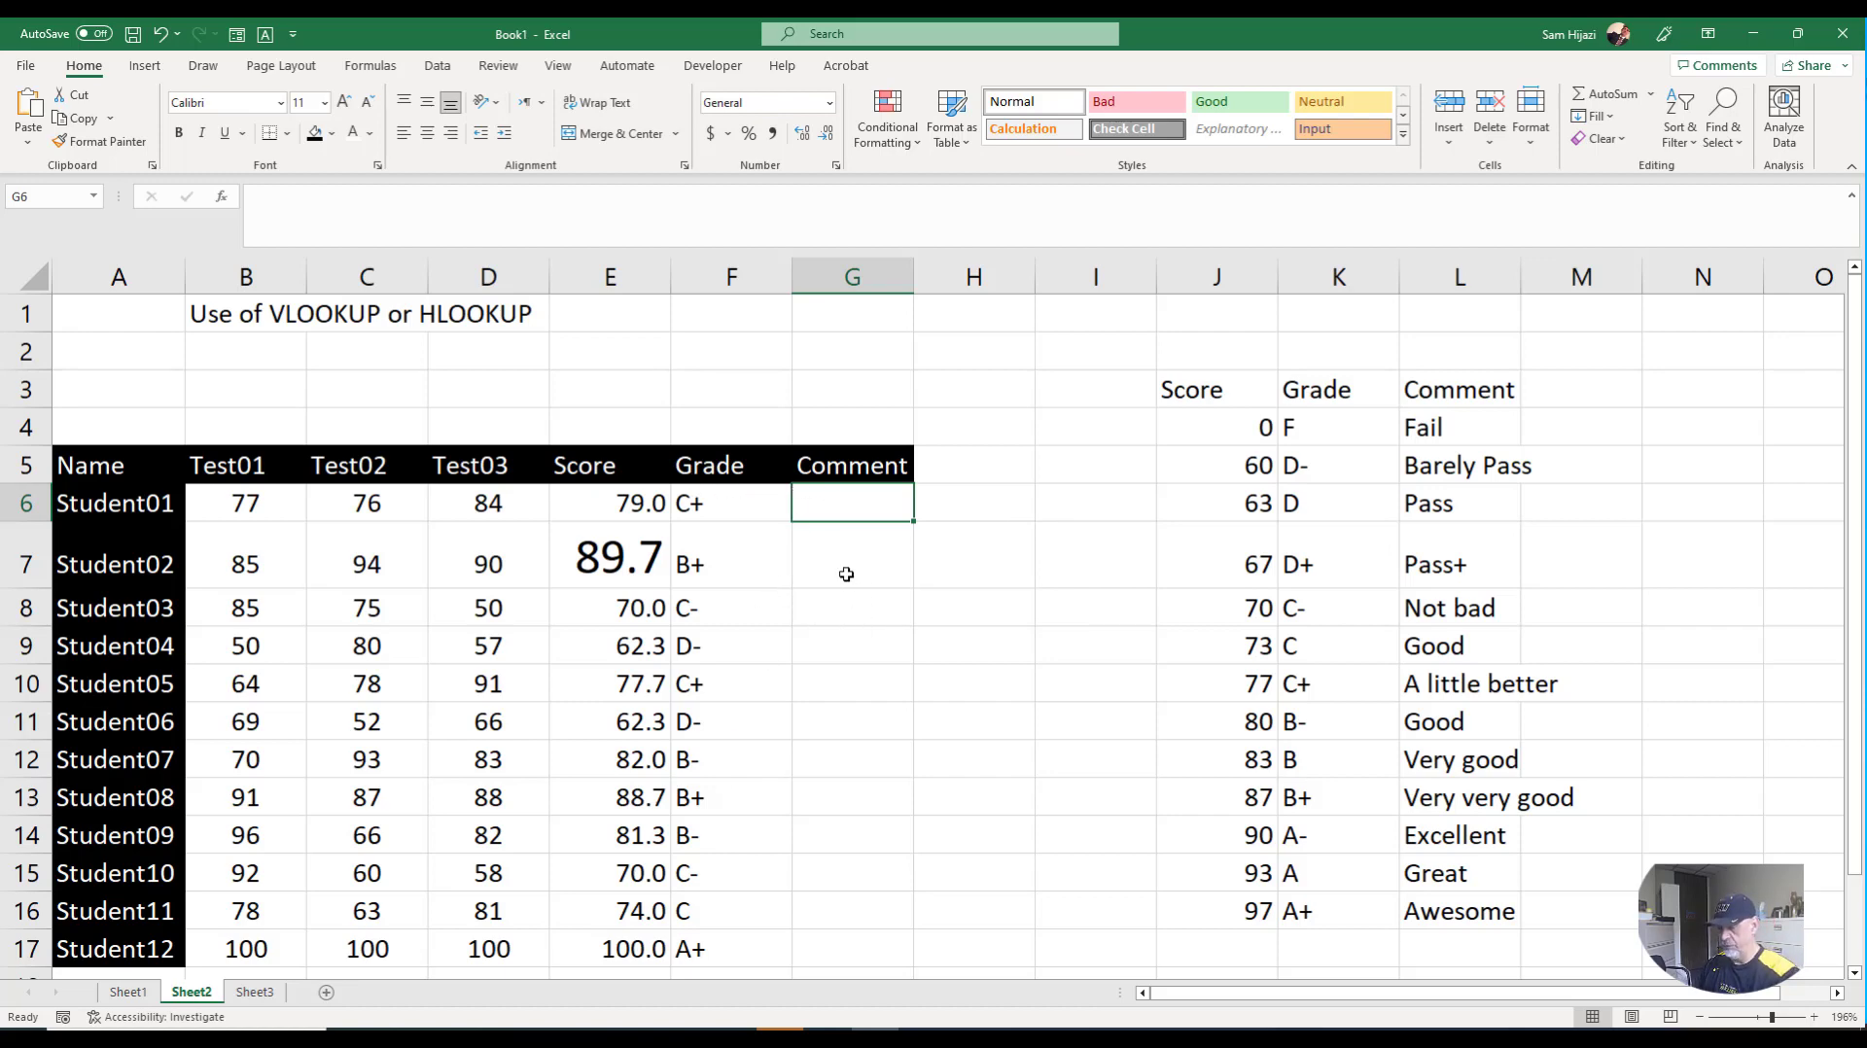
{"action": "type", "text": "=v;"}
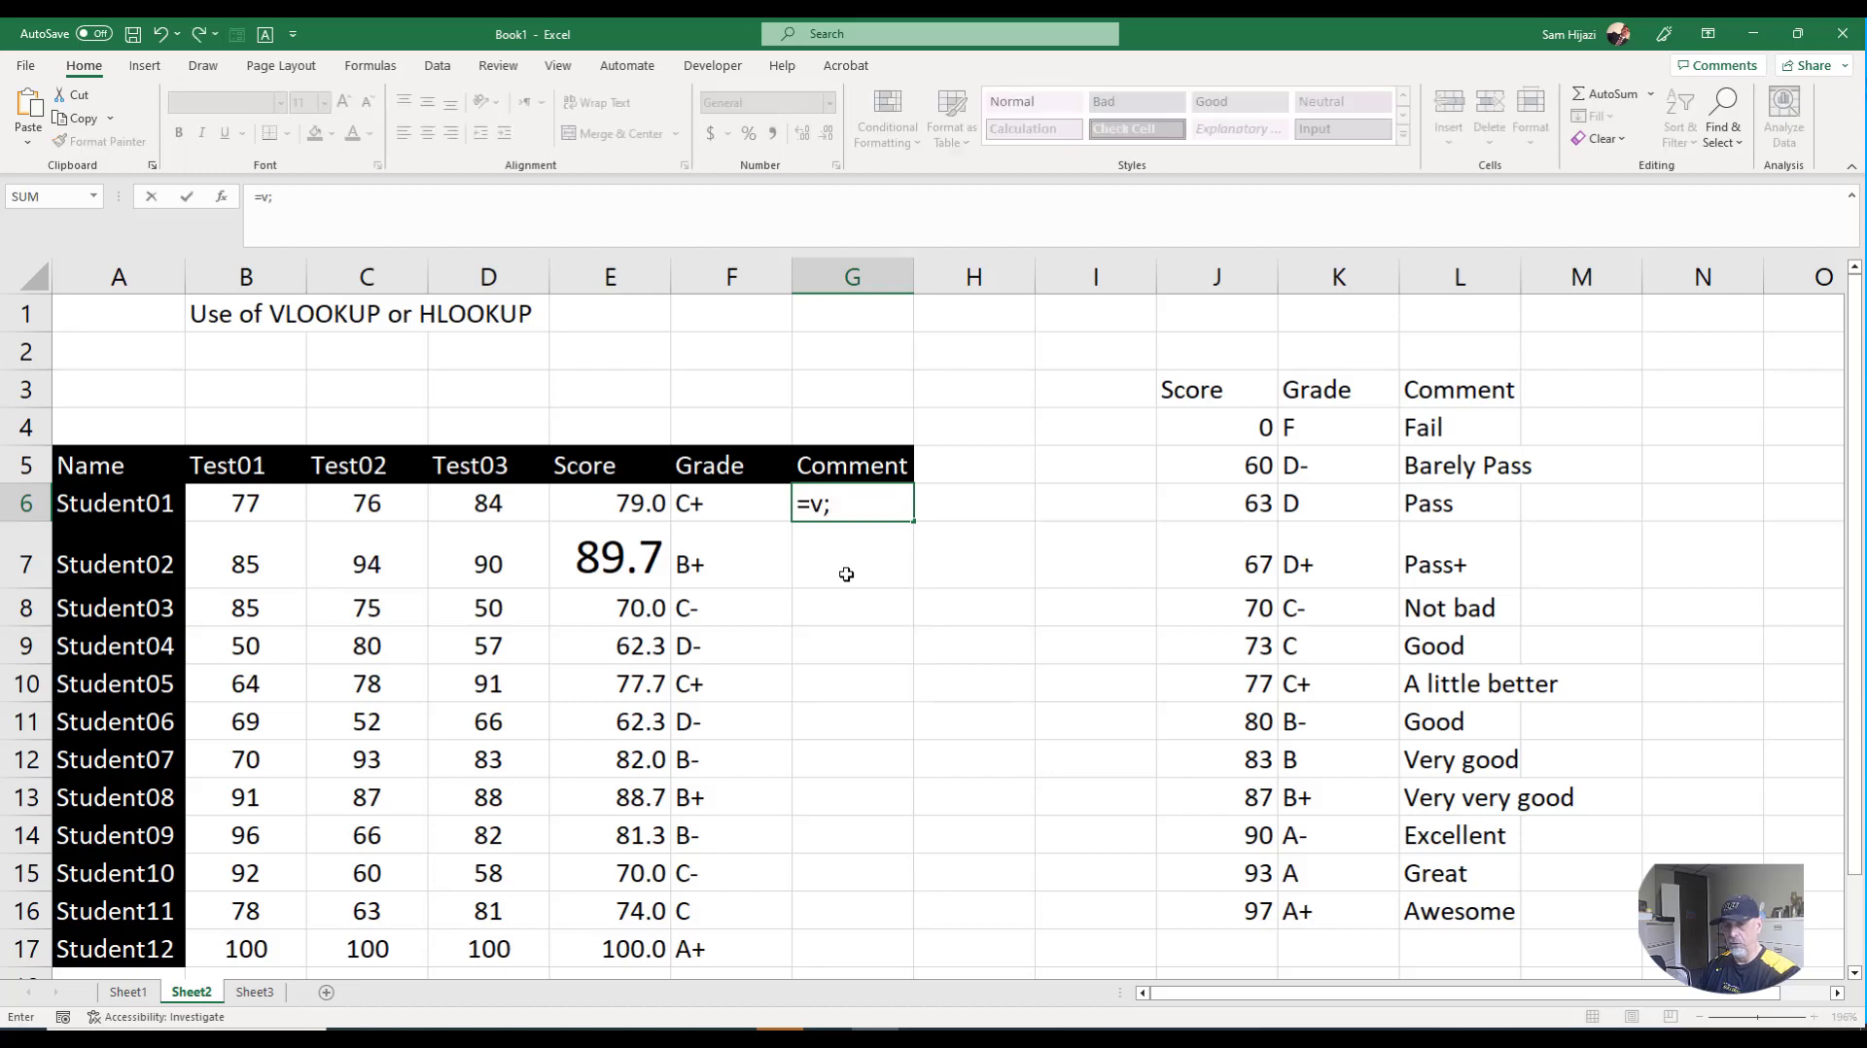
{"action": "key", "text": "BackSpace"}
{"action": "type", "text": "loo"}
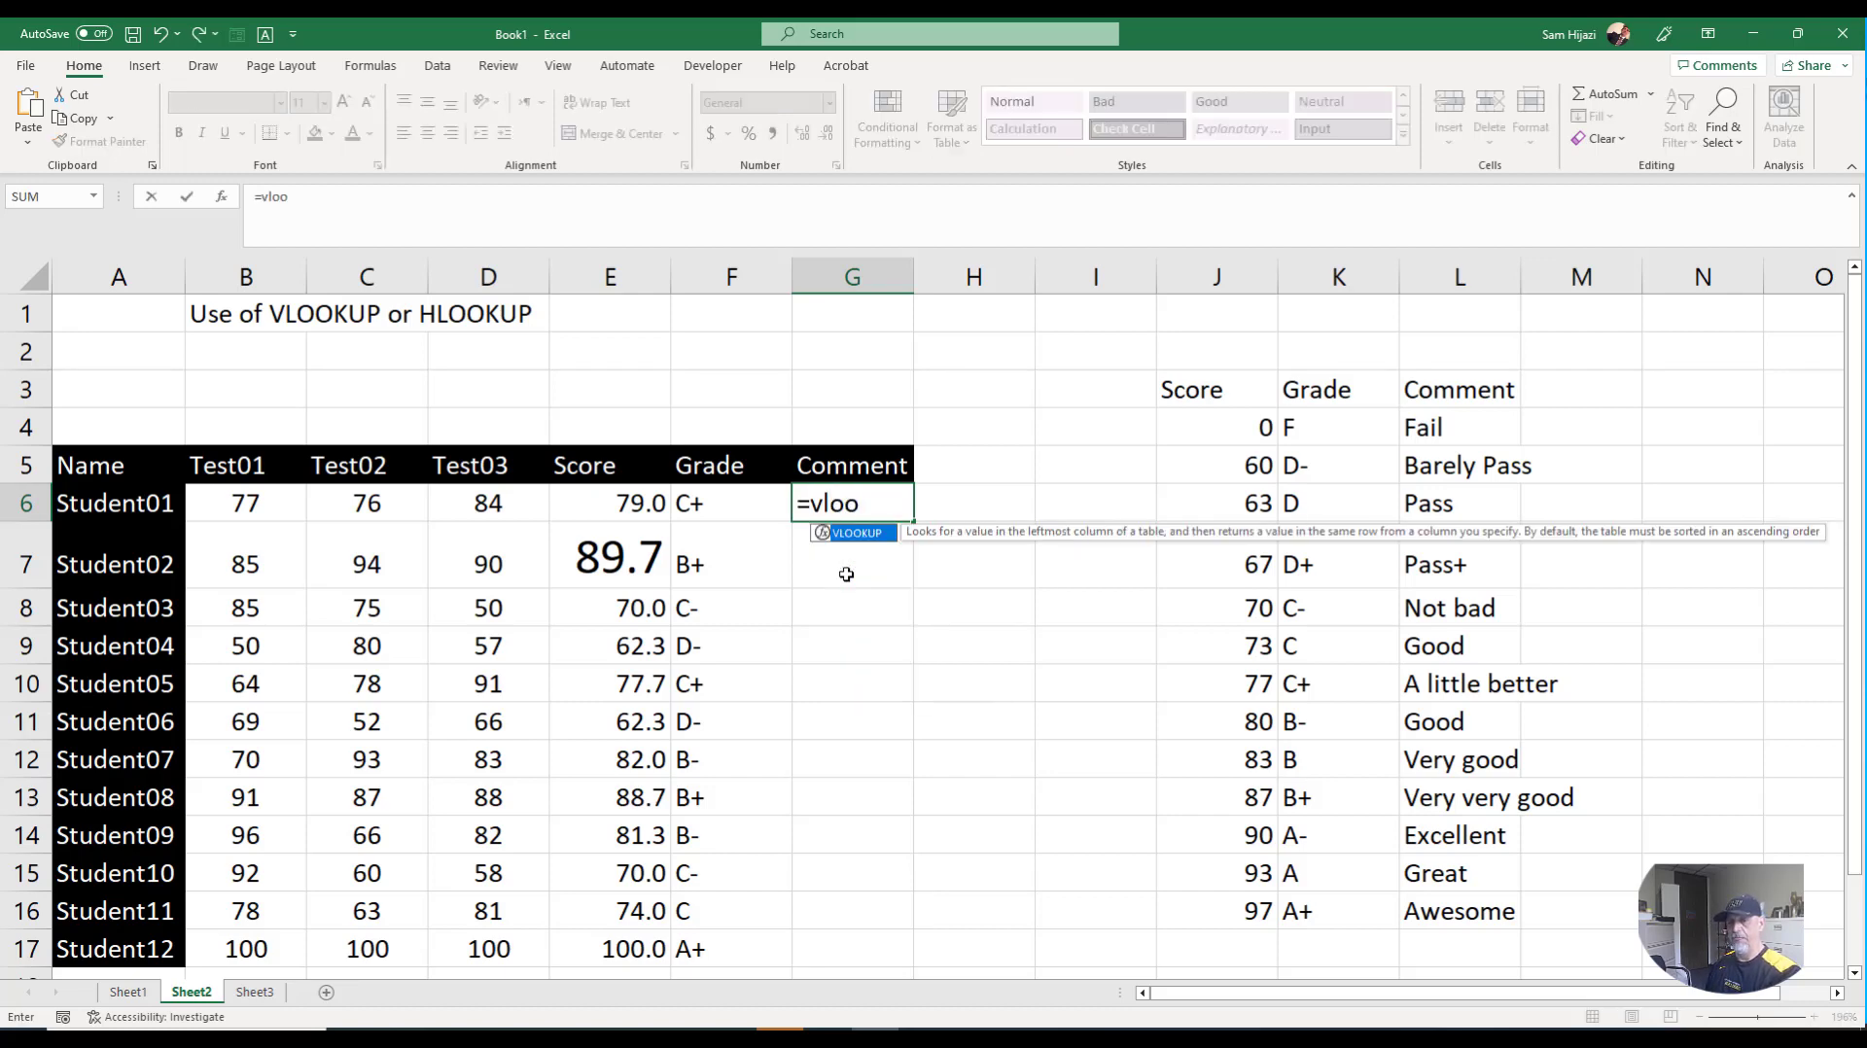
{"action": "key", "text": "Tab"}
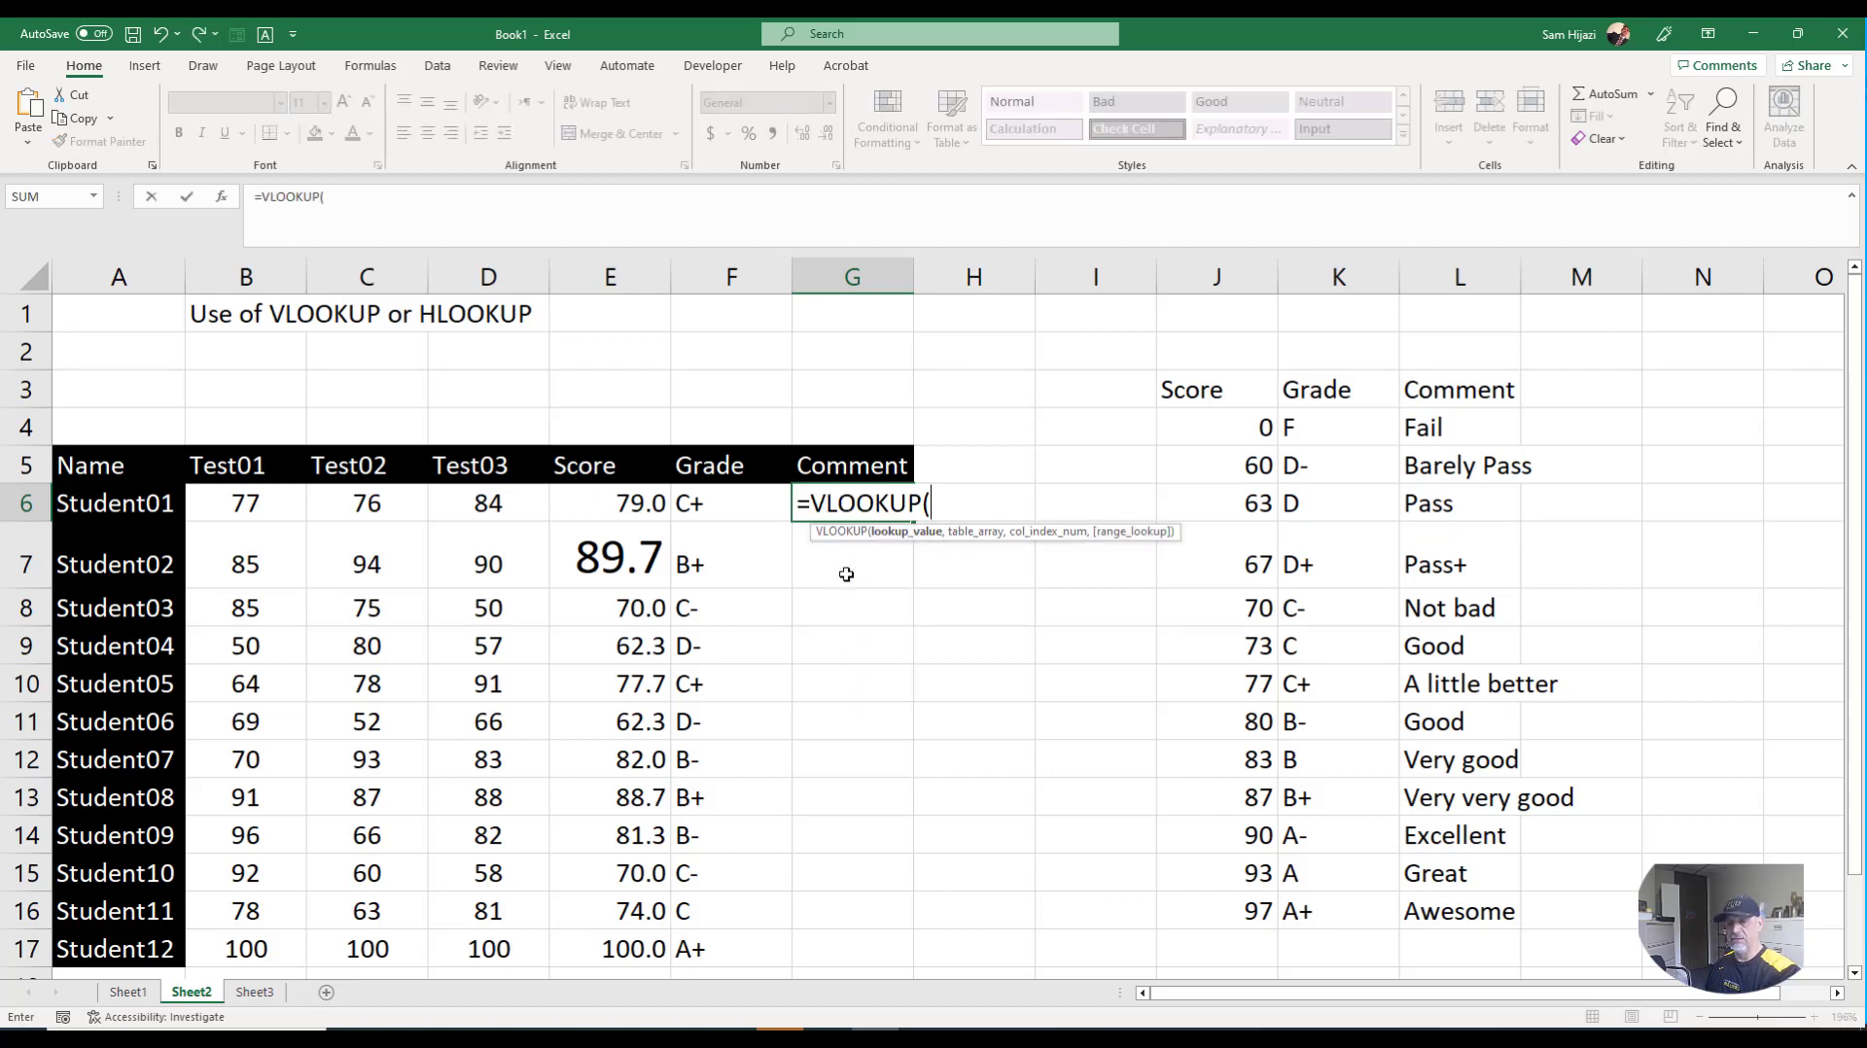
{"action": "left_click", "coordinate": [617, 502]}
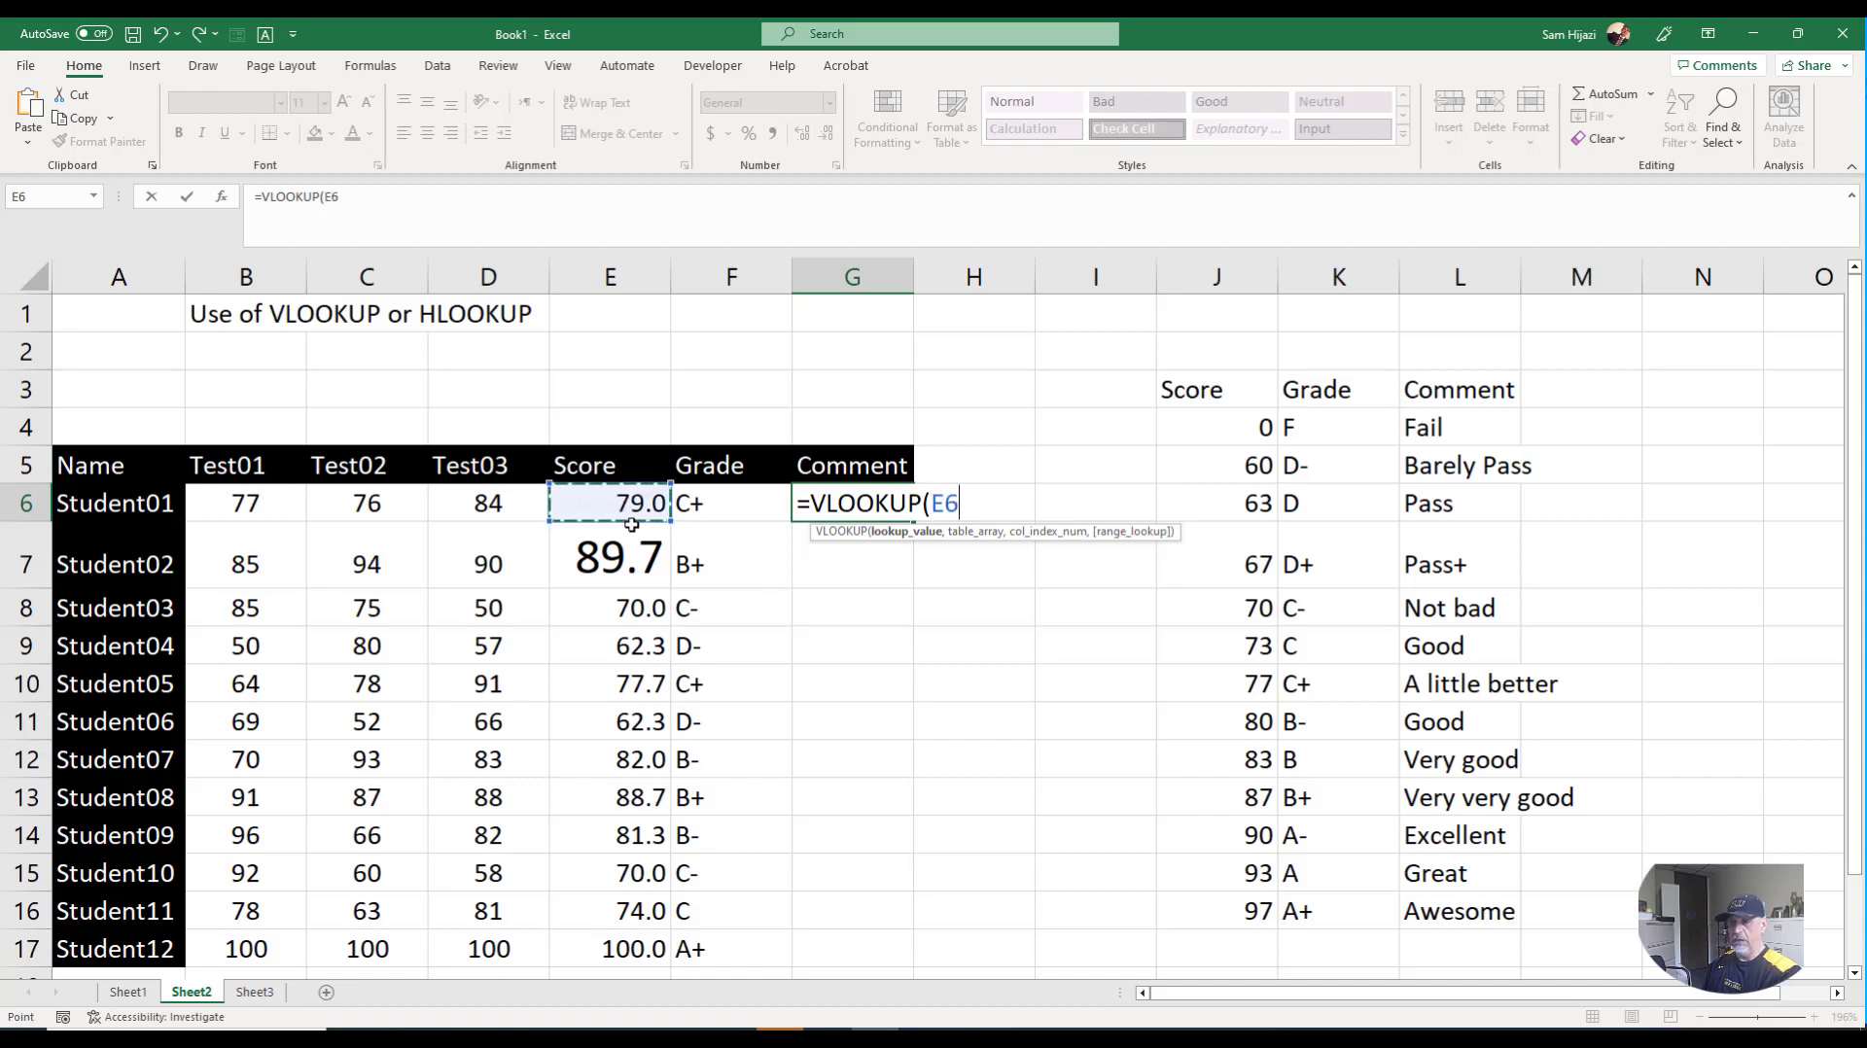
{"action": "type", "text": ","}
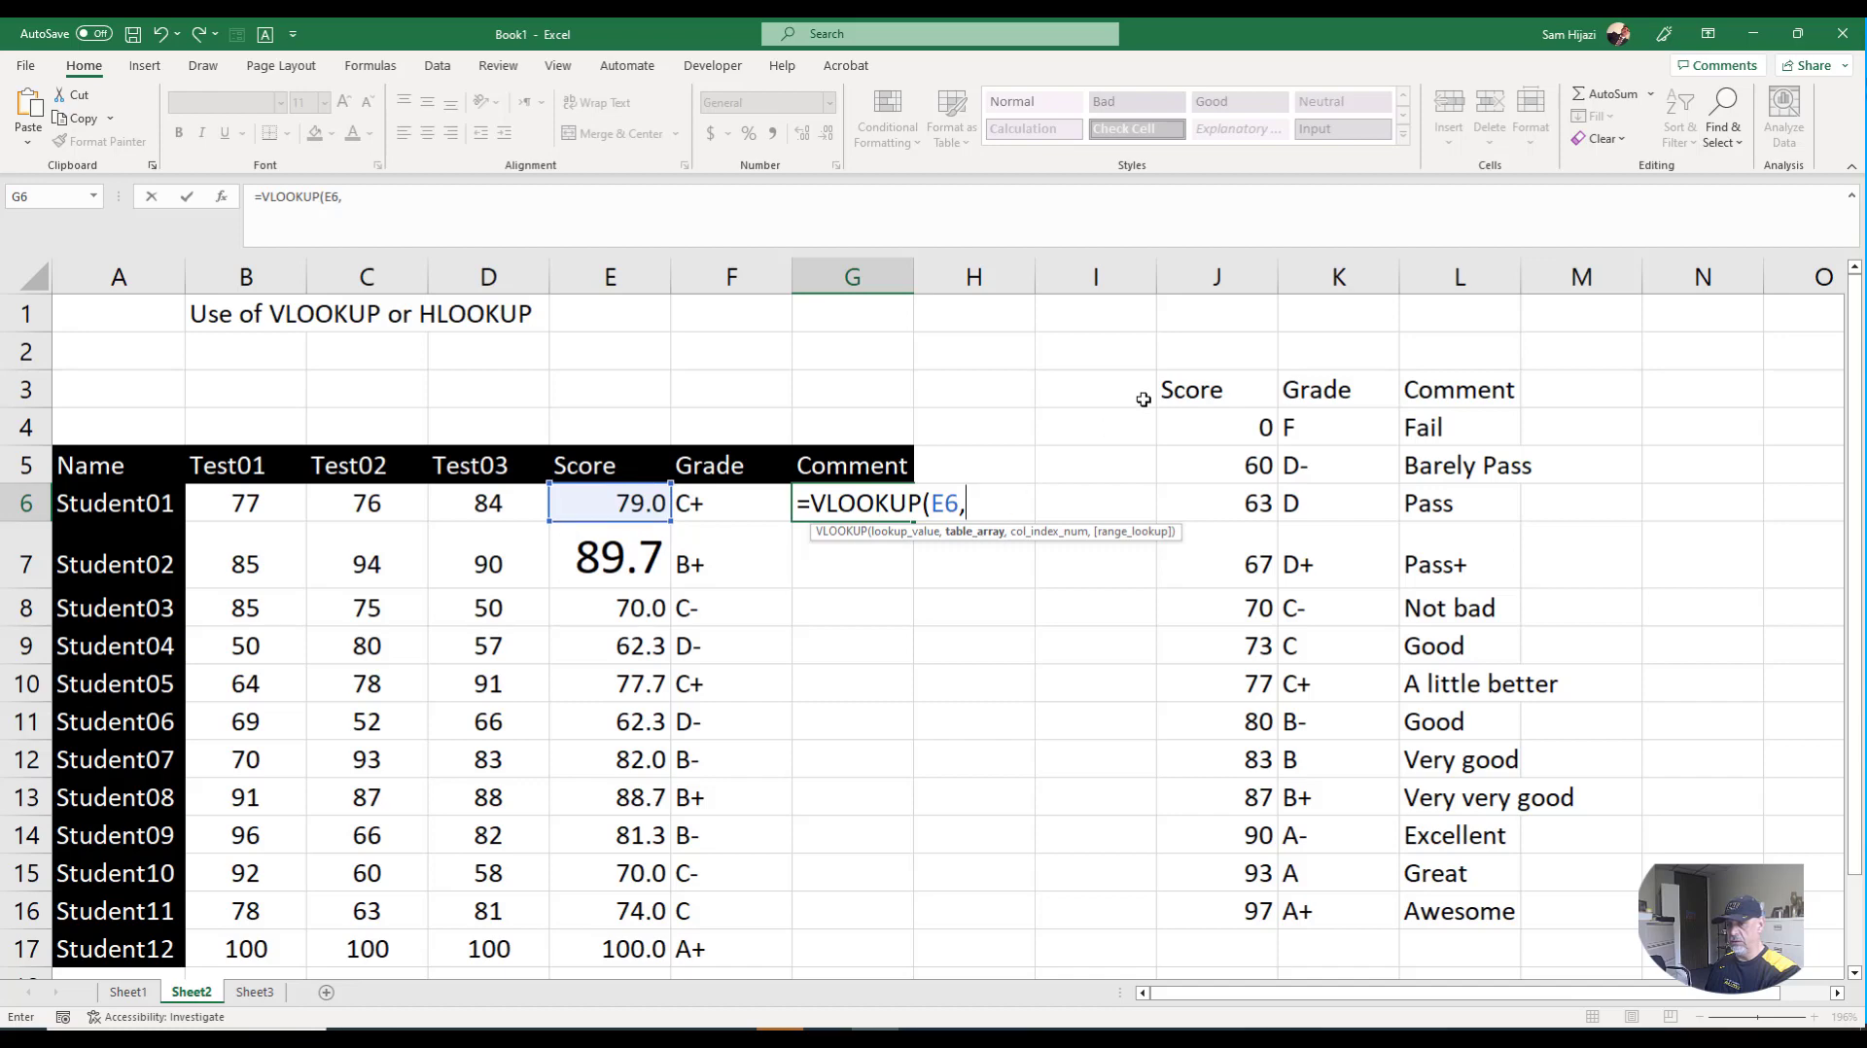
- Complete the G6 formula with the absolute table range $J$3:$L$16, column index 3 and TRUE for an approximate match
{"action": "left_click_drag", "start_coordinate": [1162, 389], "coordinate": [1497, 908]}
{"action": "key", "text": "F4"}
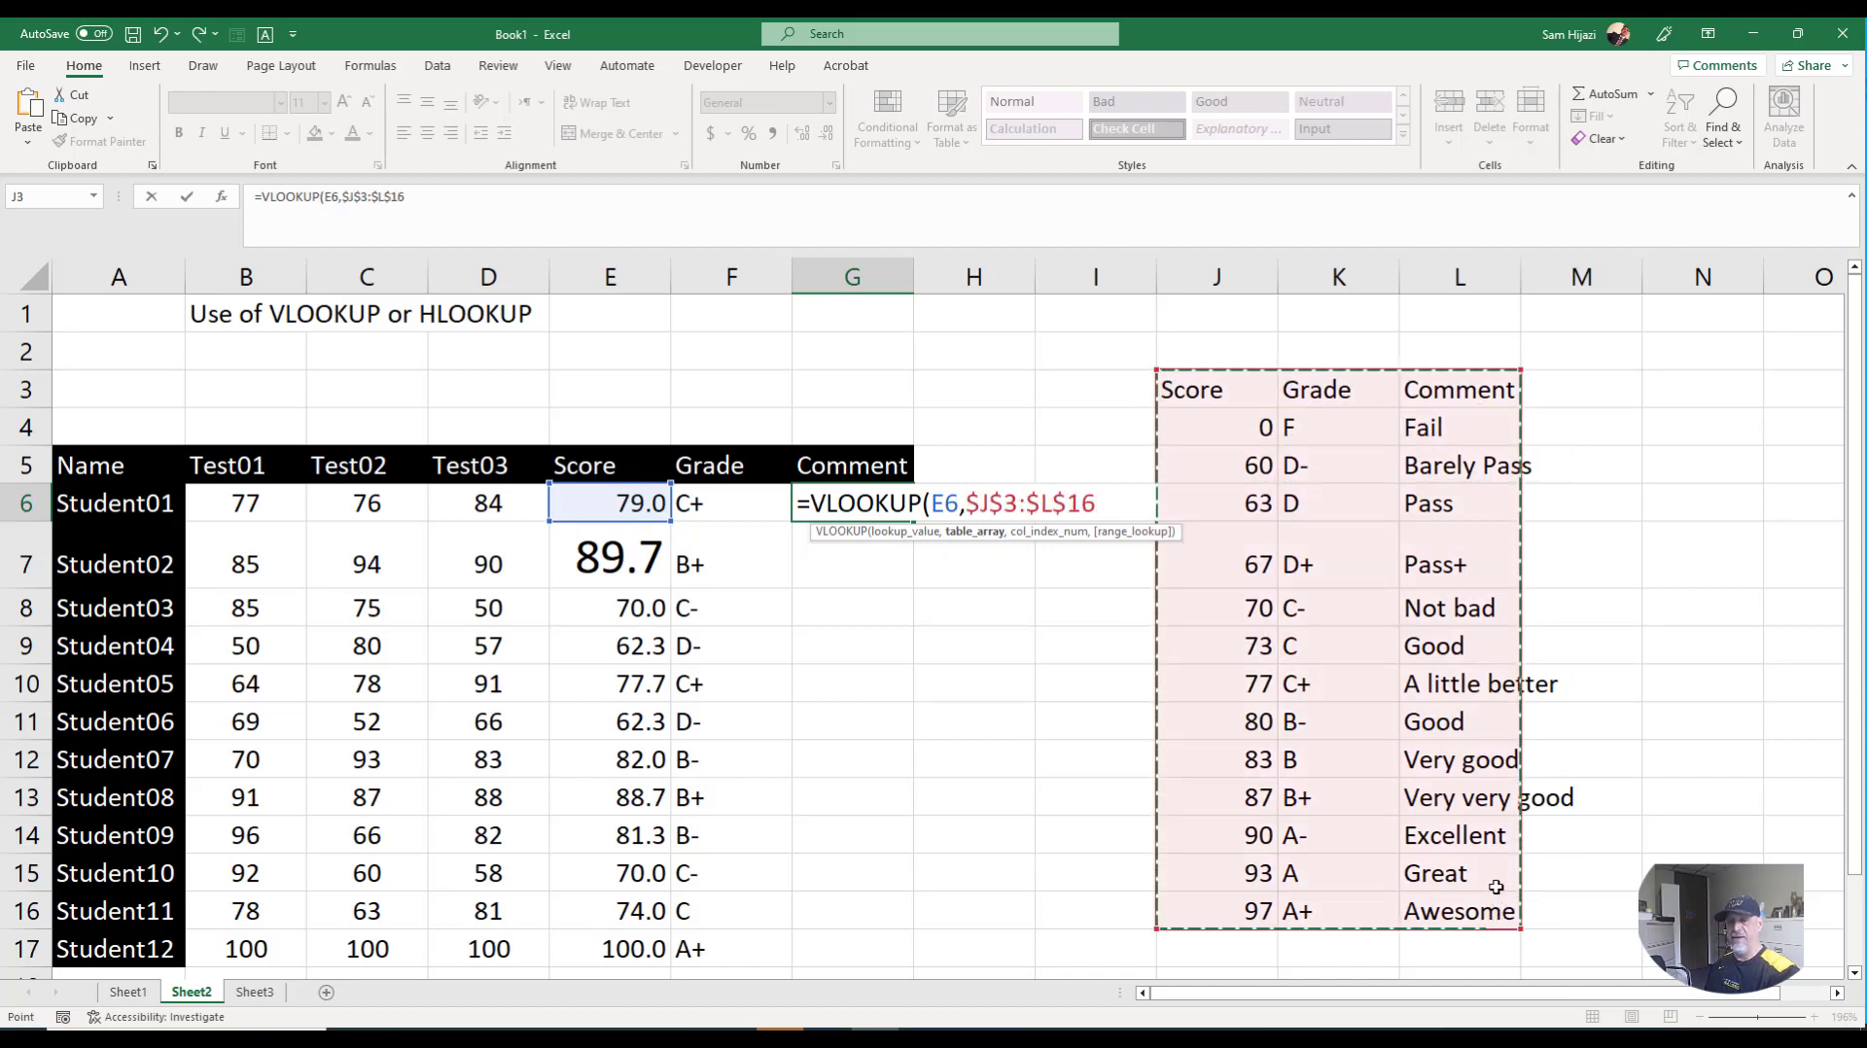
{"action": "type", "text": ","}
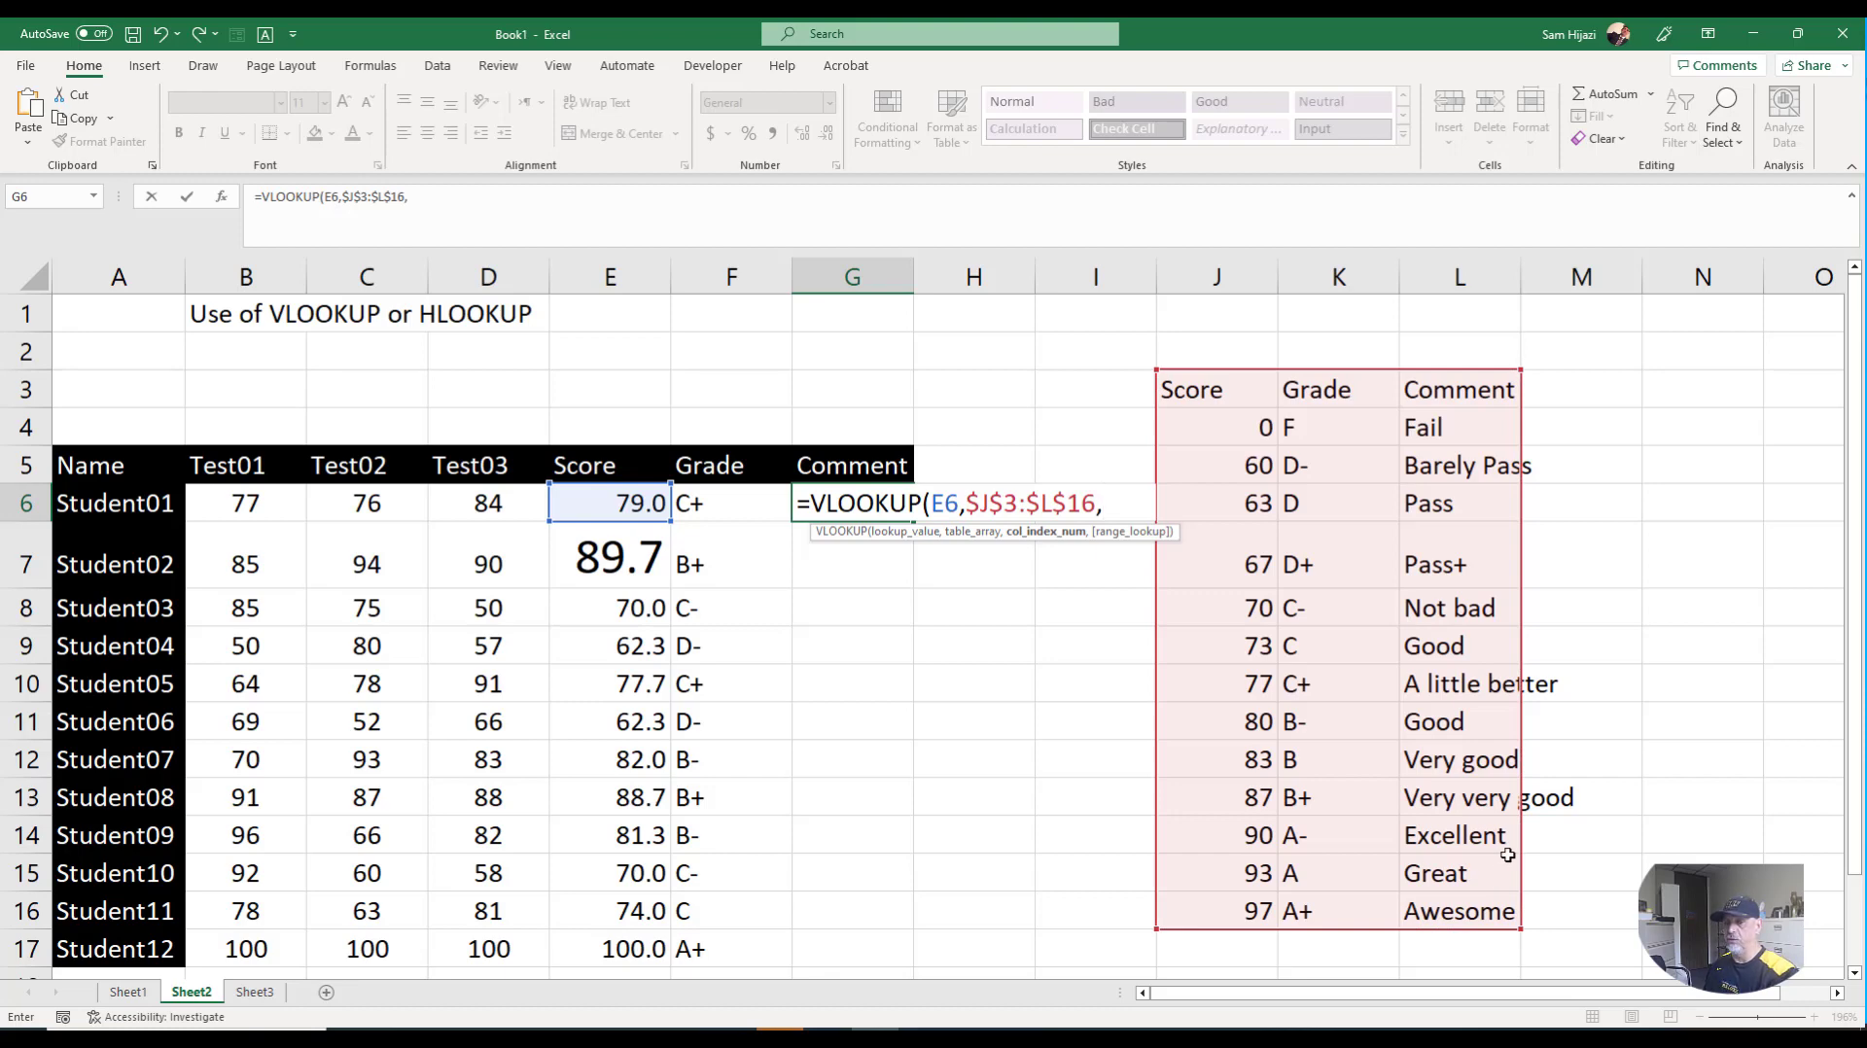
{"action": "type", "text": "3,"}
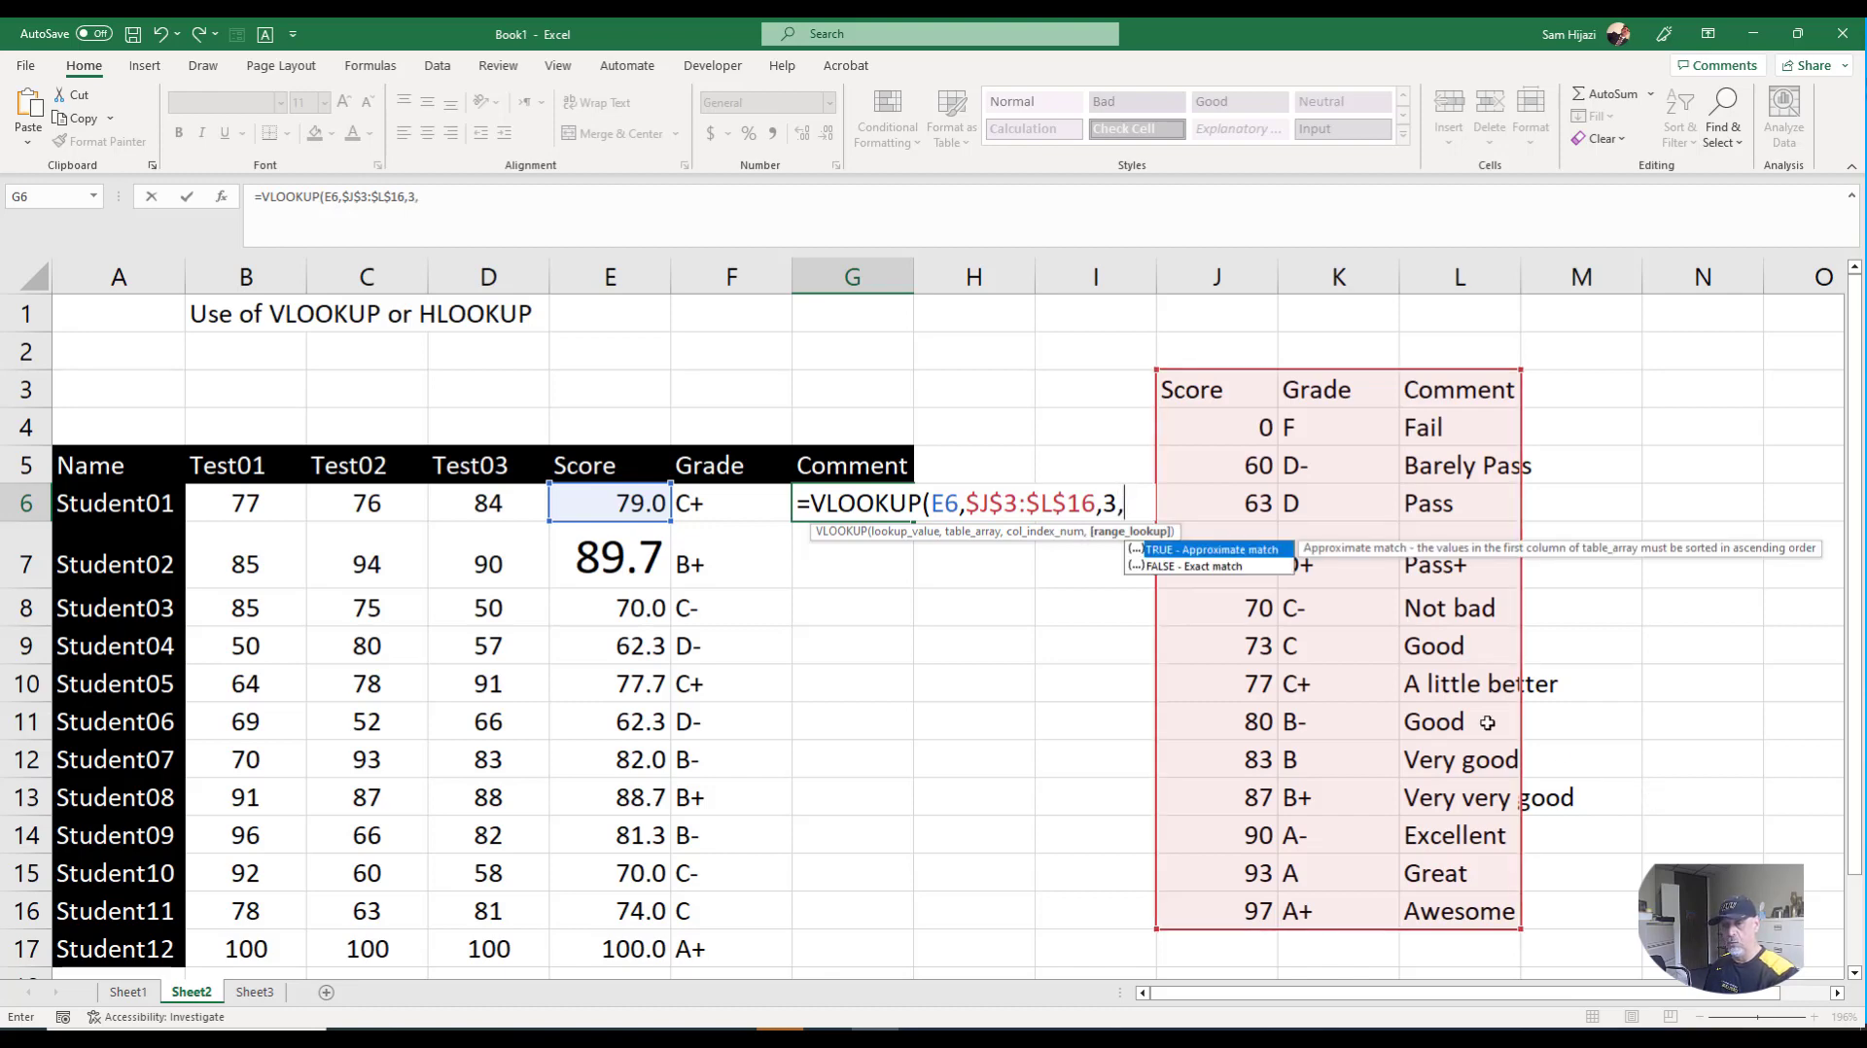
{"action": "double_click", "coordinate": [1262, 550]}
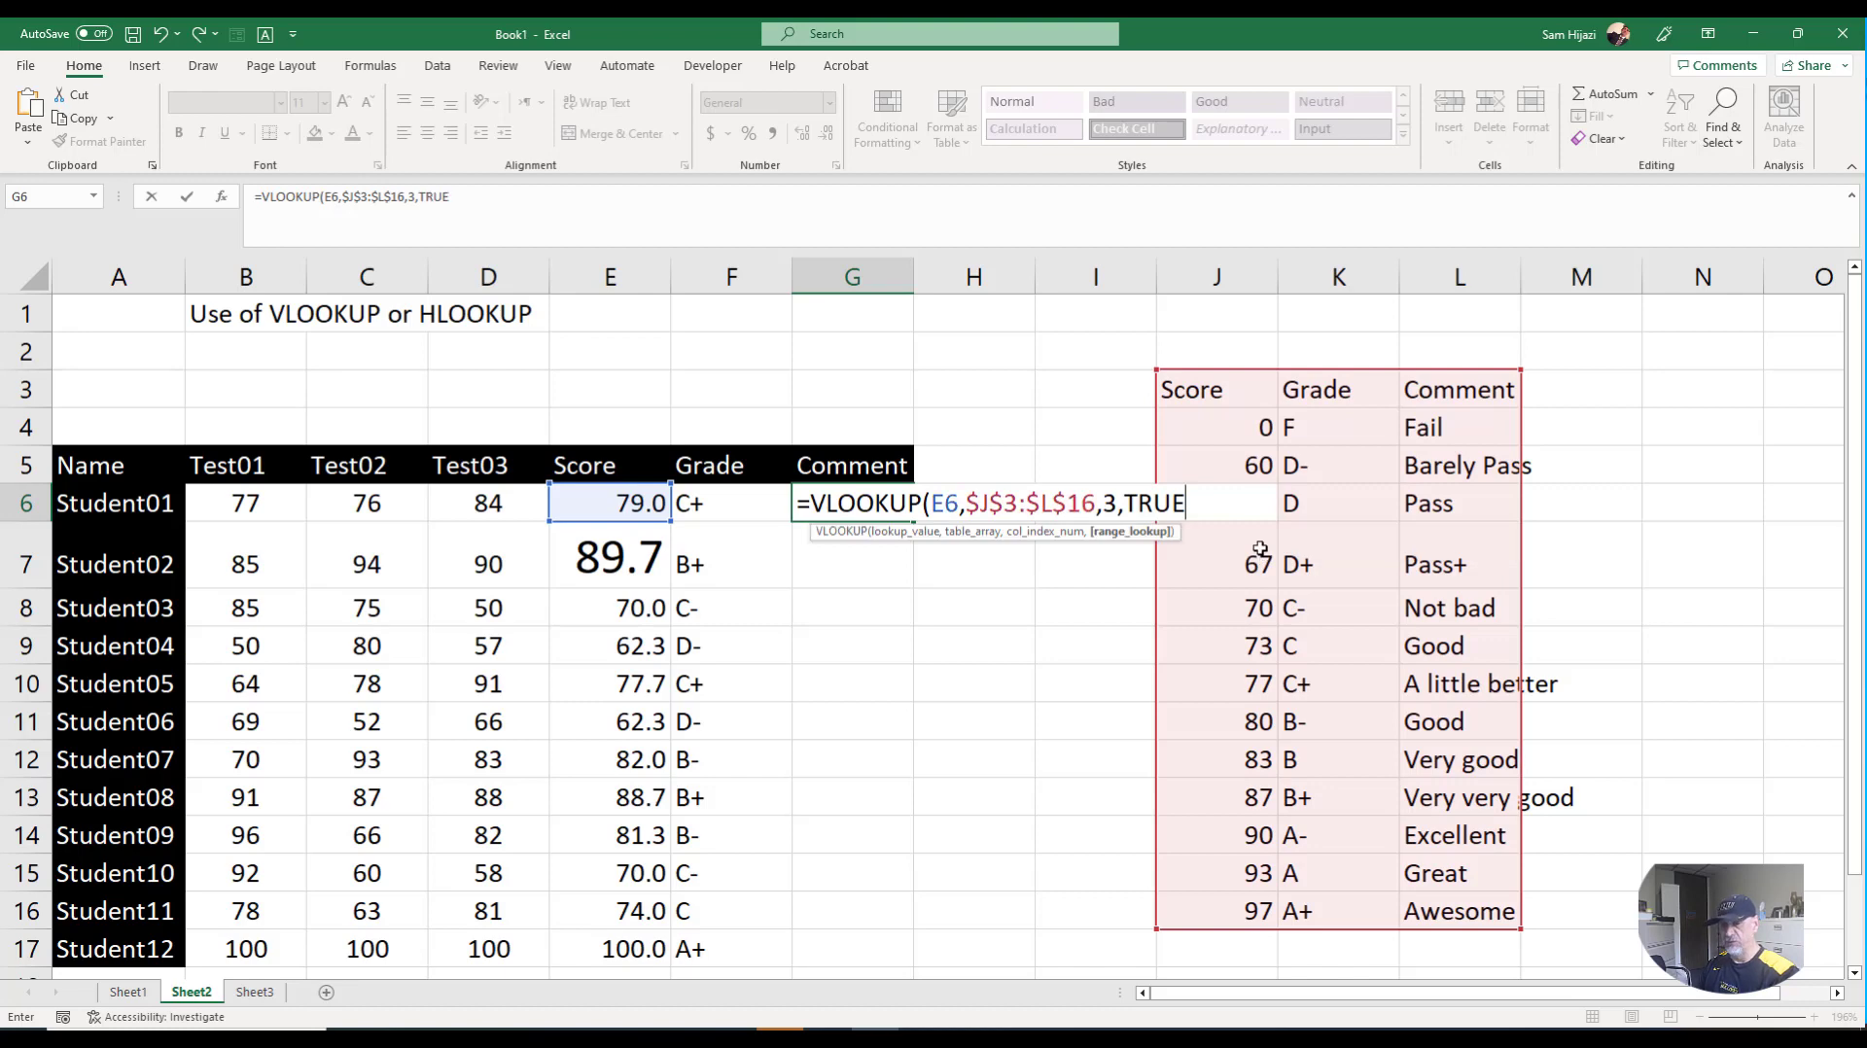
{"action": "type", "text": ")"}
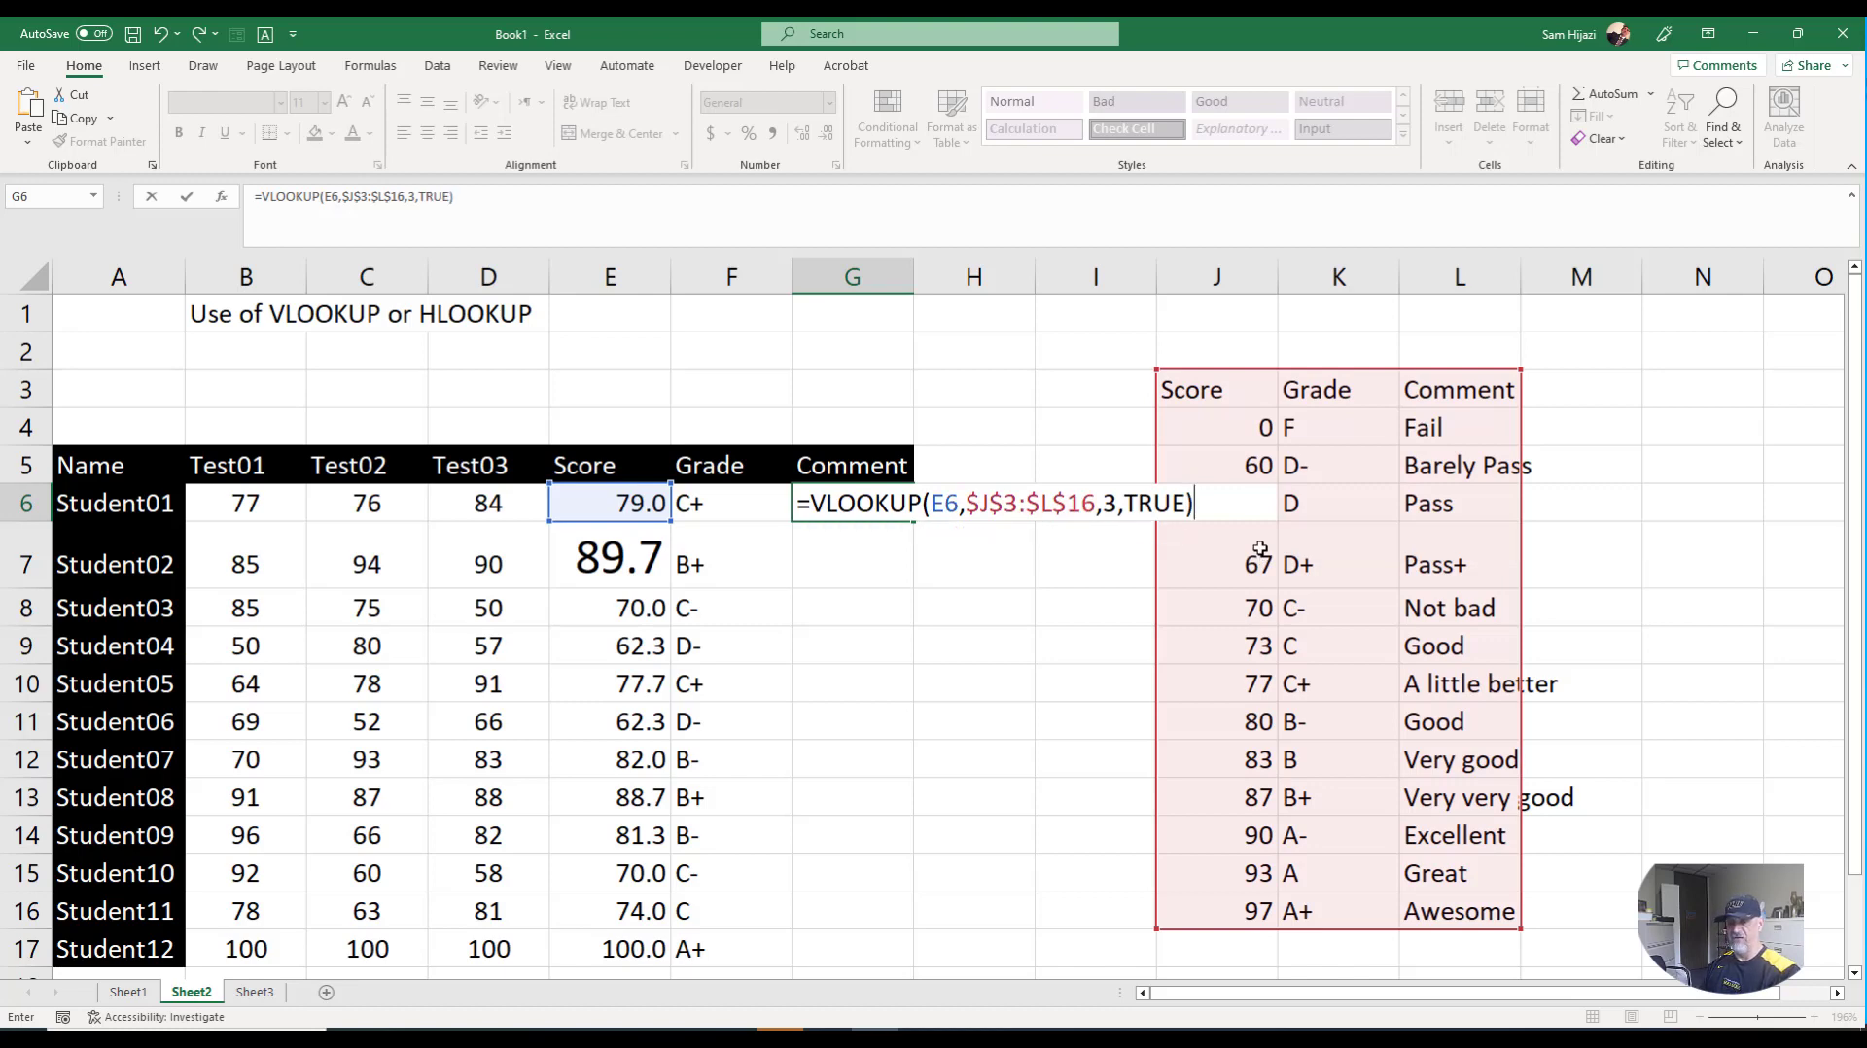
{"action": "key", "text": "Return"}
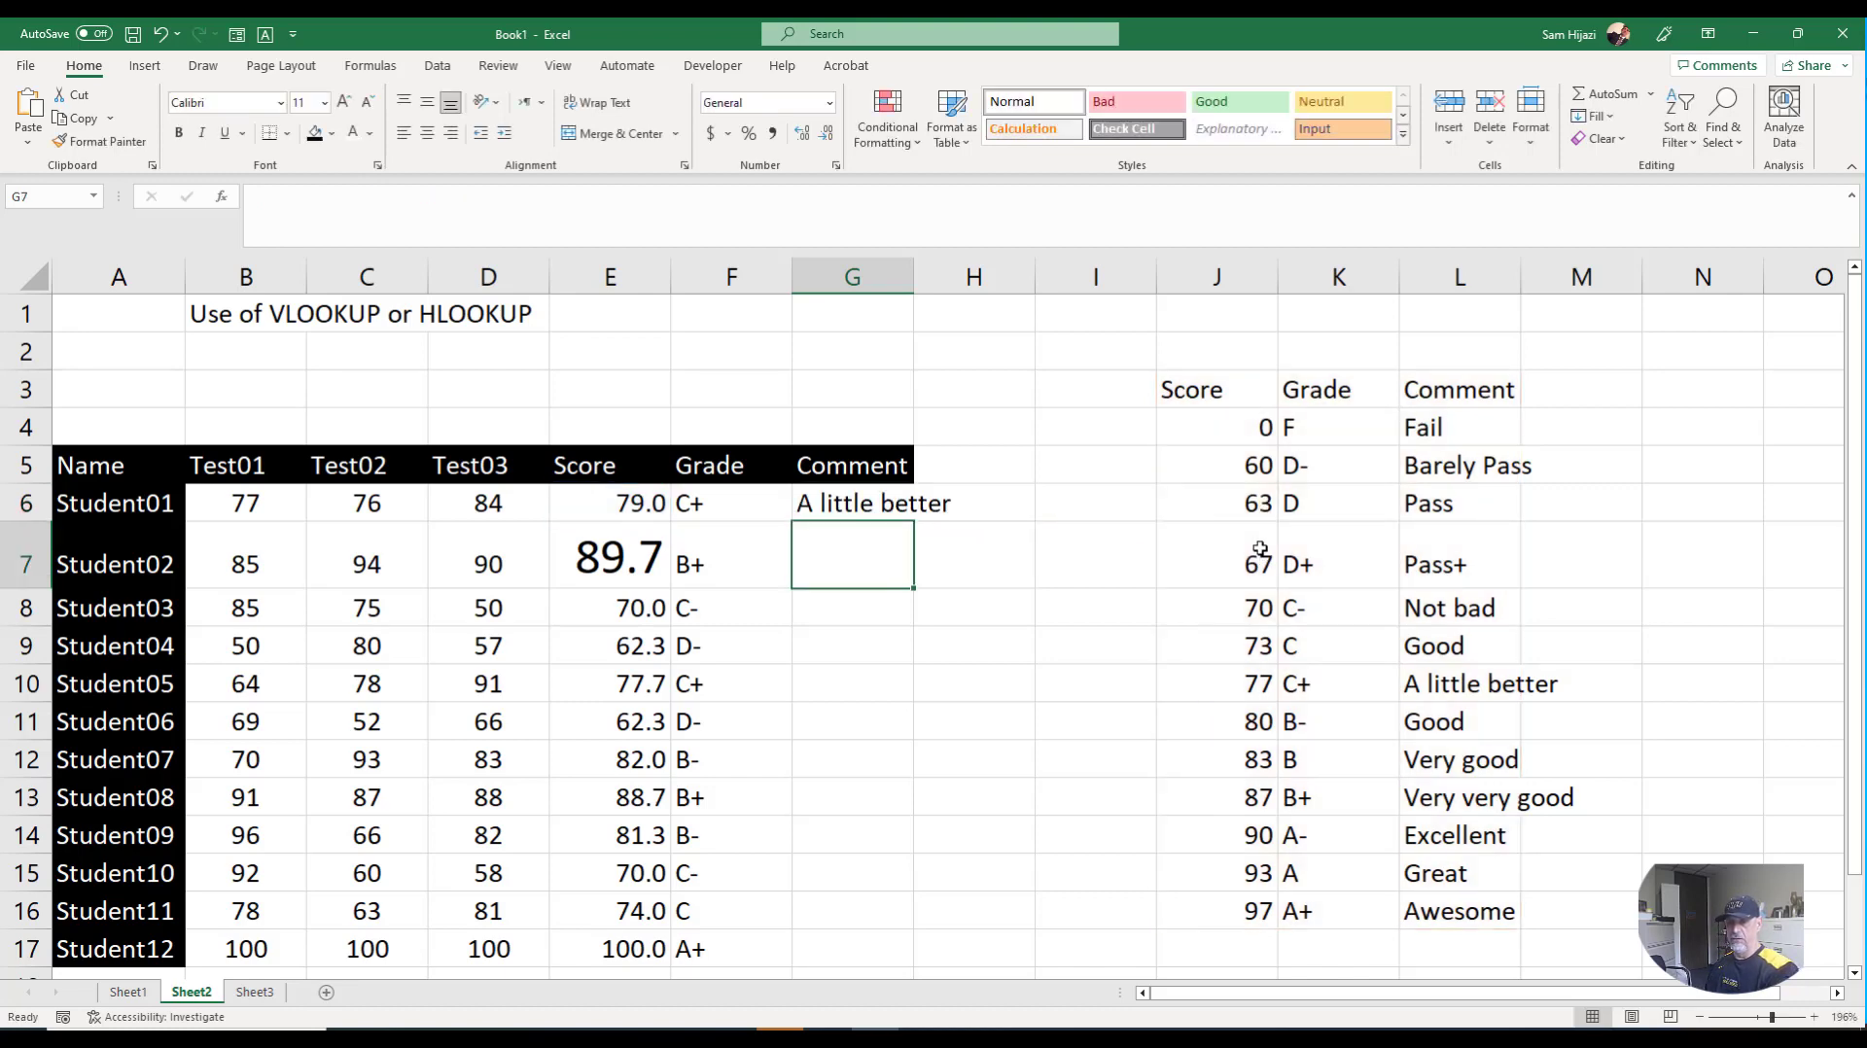
- Fill G6's comment formula down through G17 and autofit the width of column G
{"action": "left_click", "coordinate": [879, 503]}
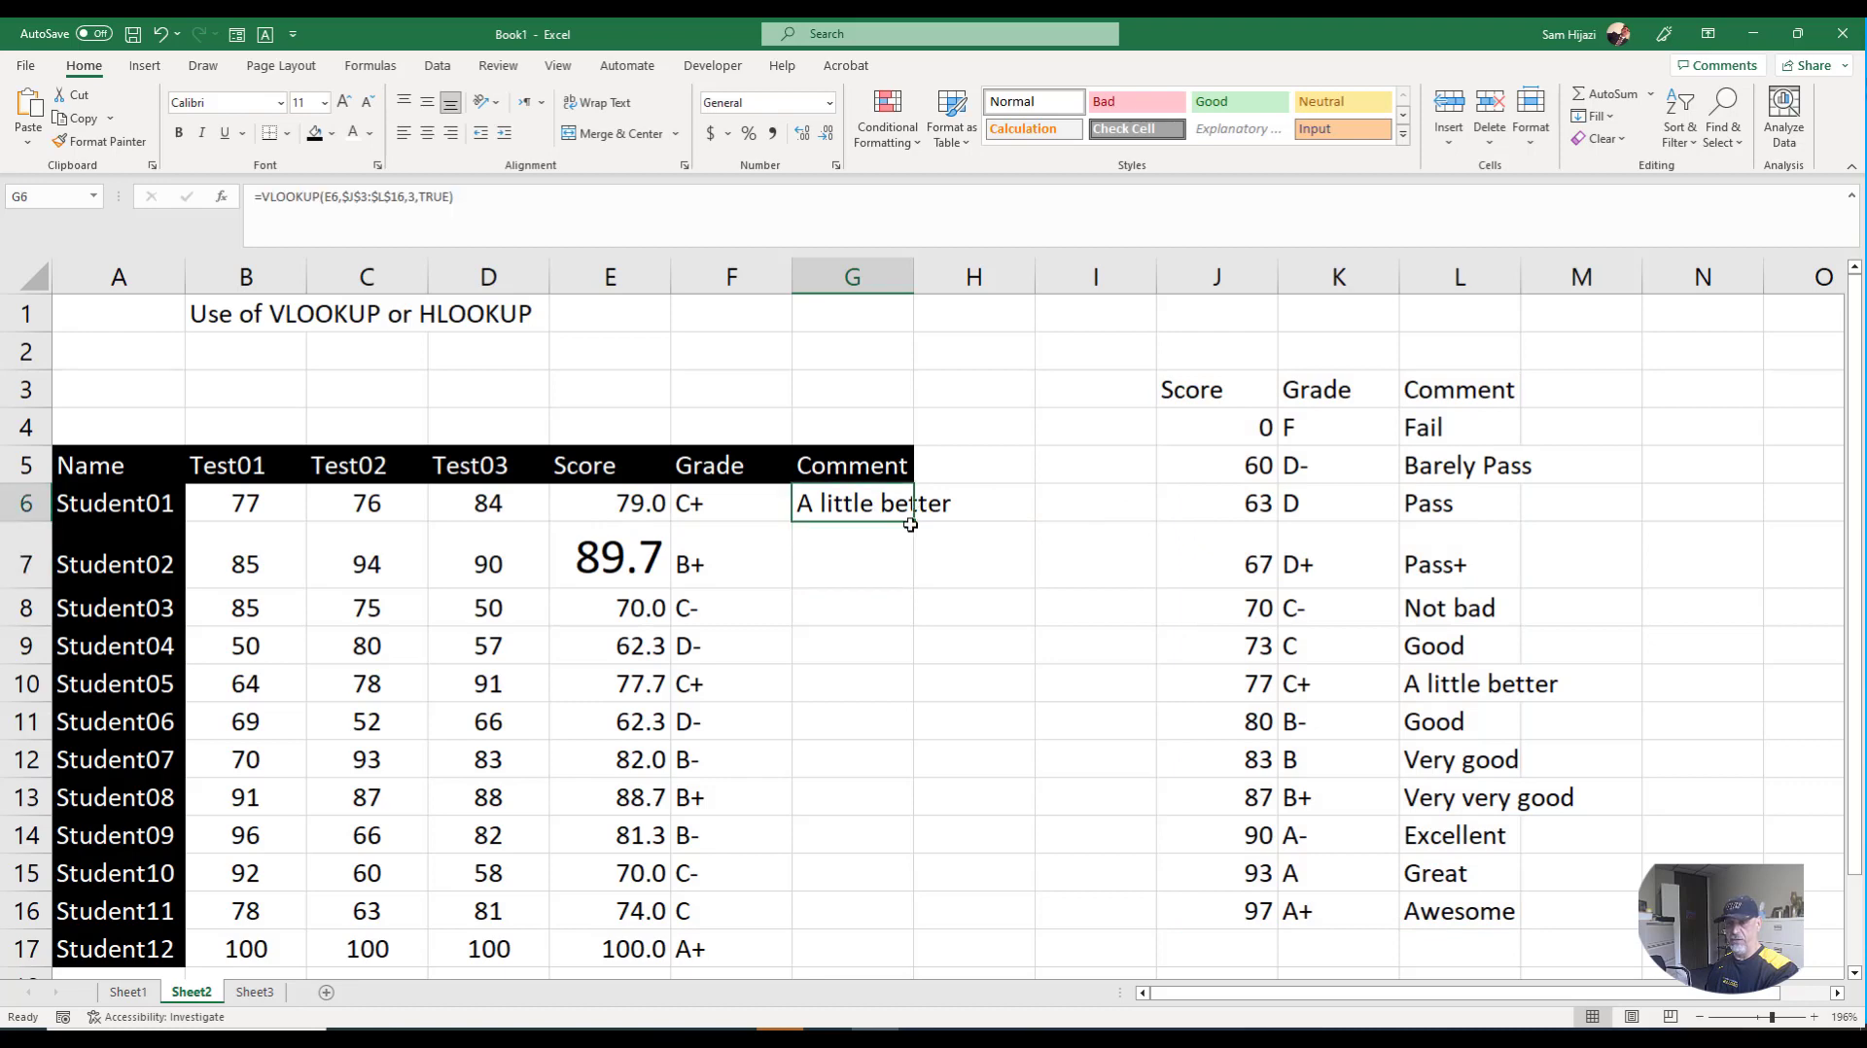
{"action": "left_click_drag", "start_coordinate": [912, 524], "coordinate": [874, 957]}
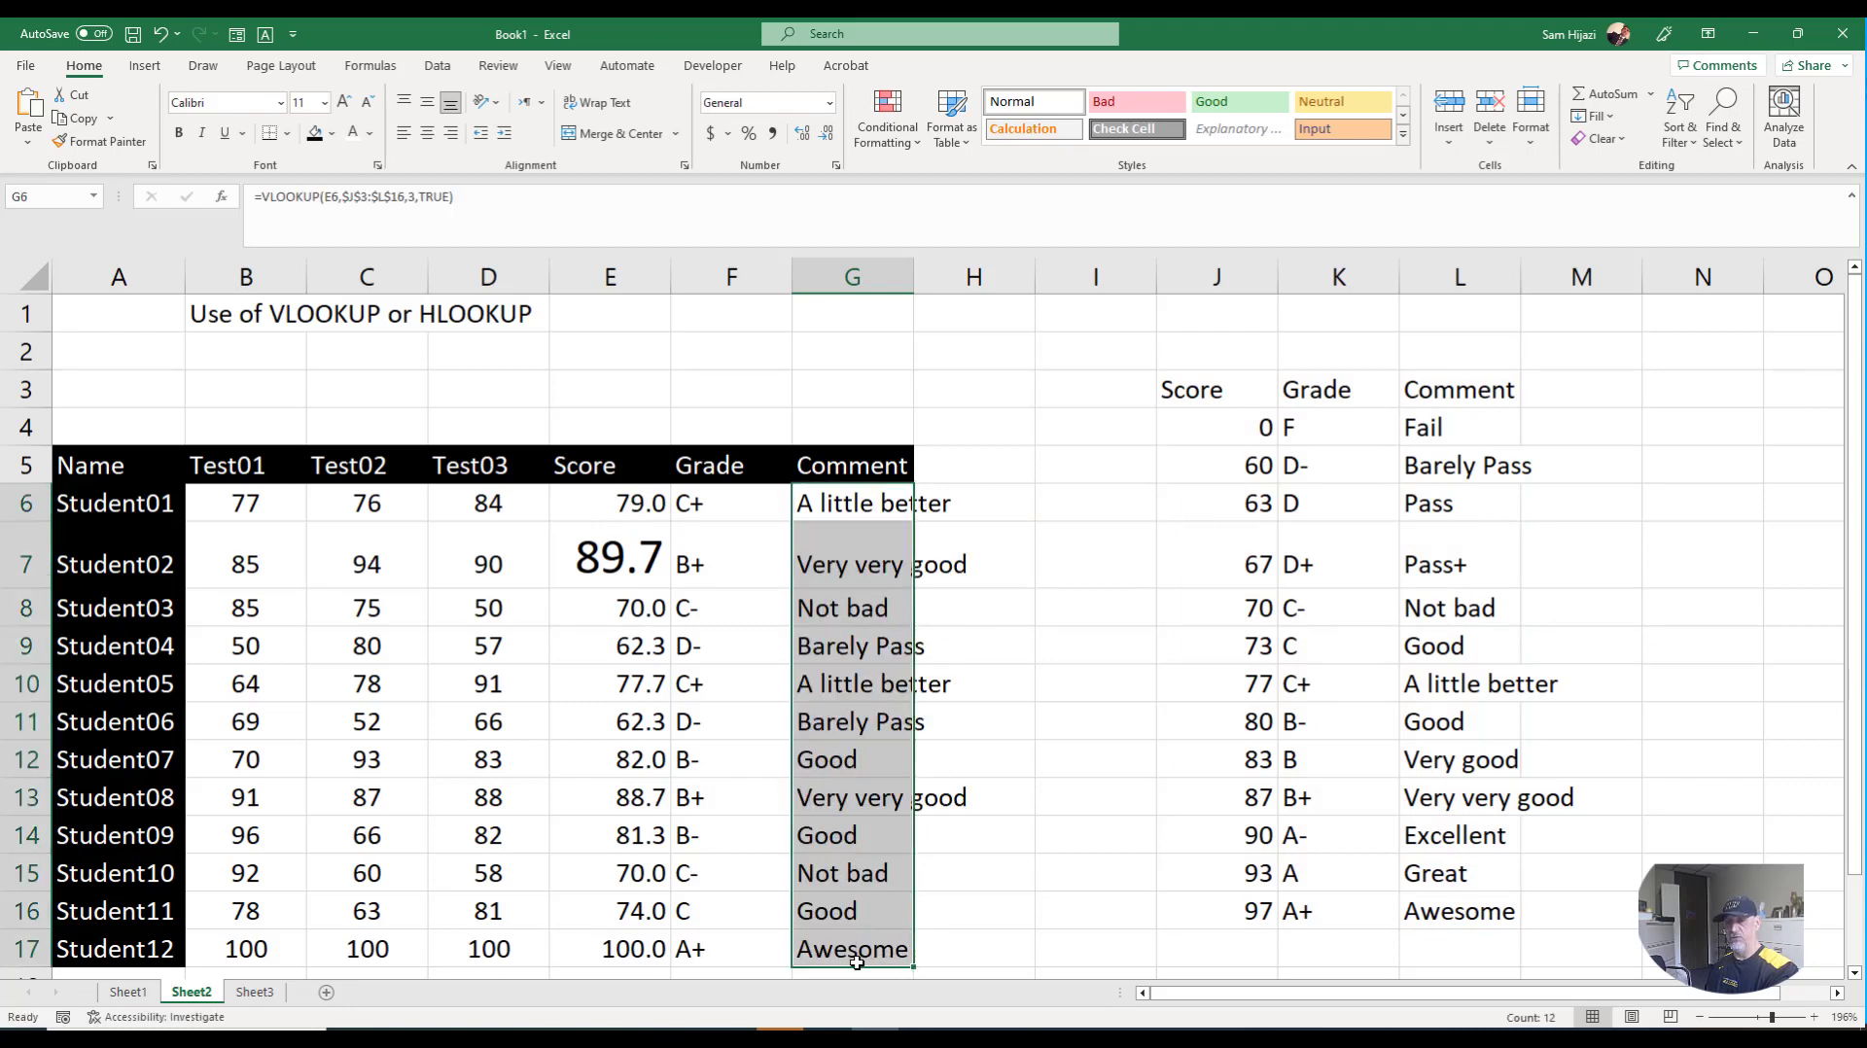
{"action": "left_click", "coordinate": [857, 958]}
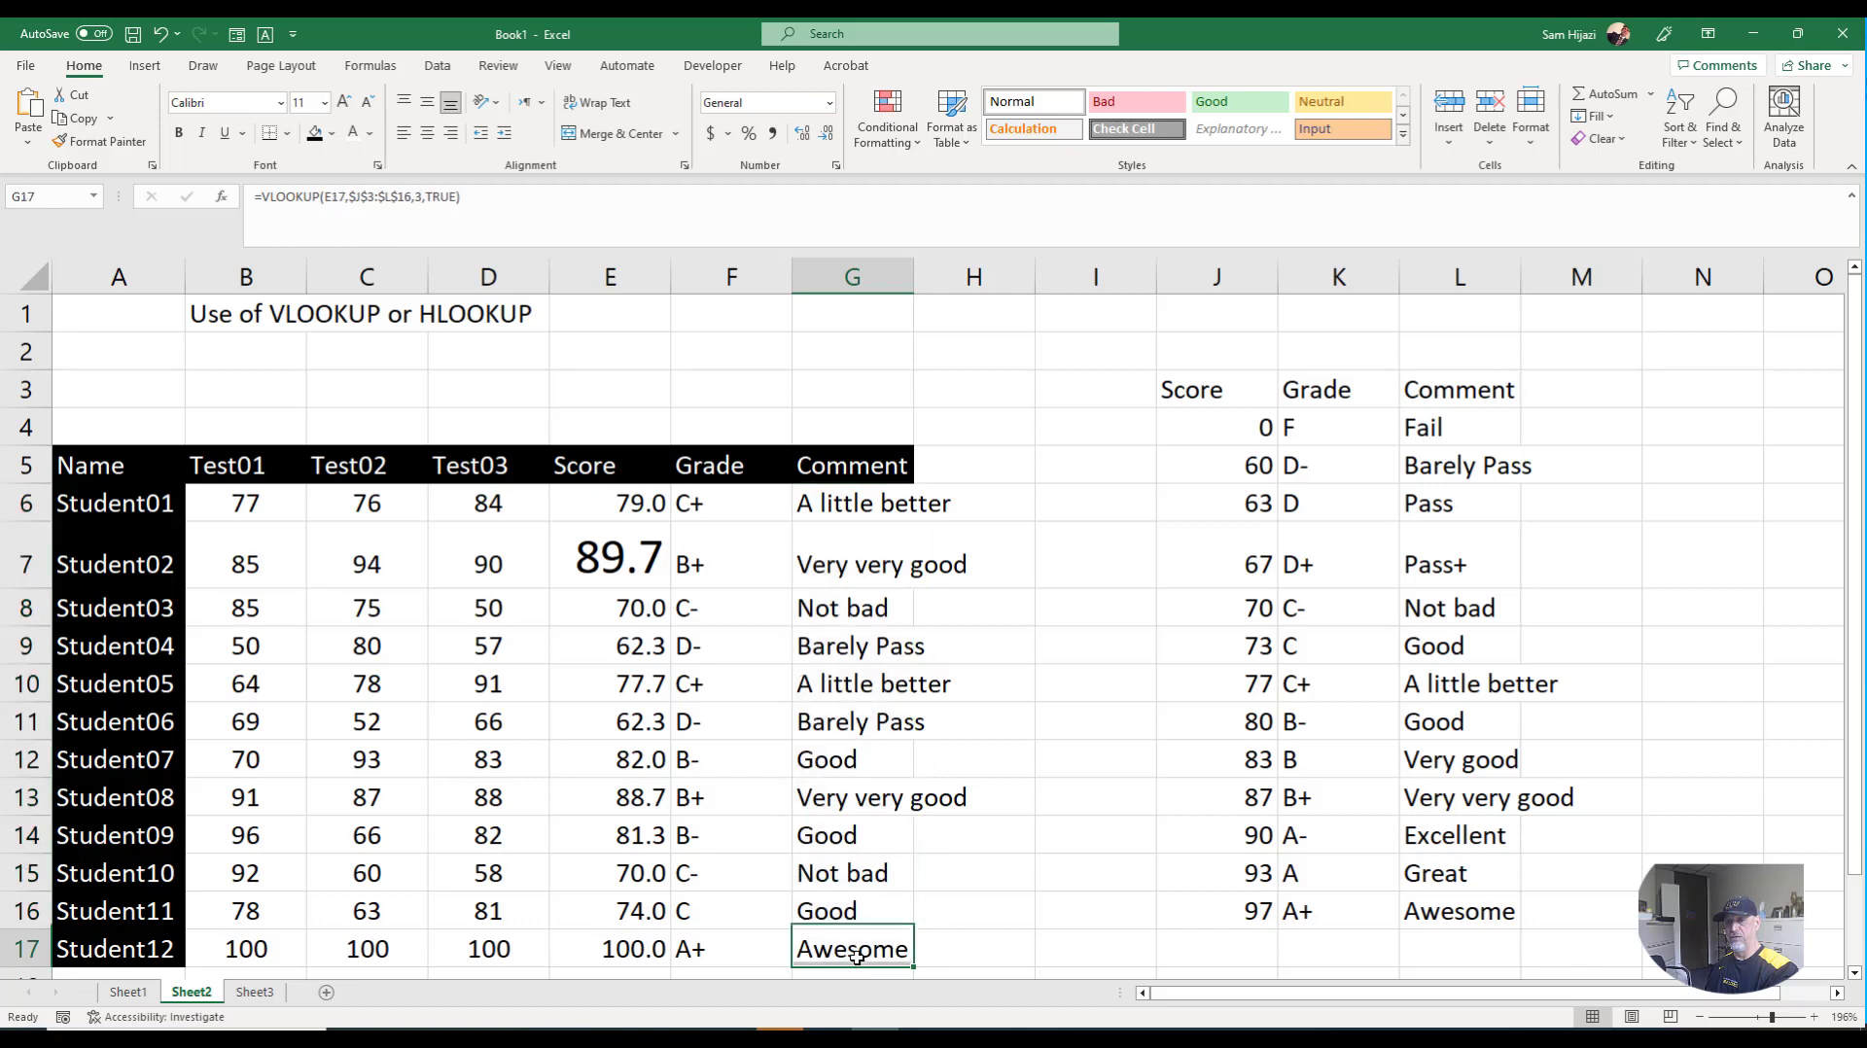
{"action": "double_click", "coordinate": [914, 277]}
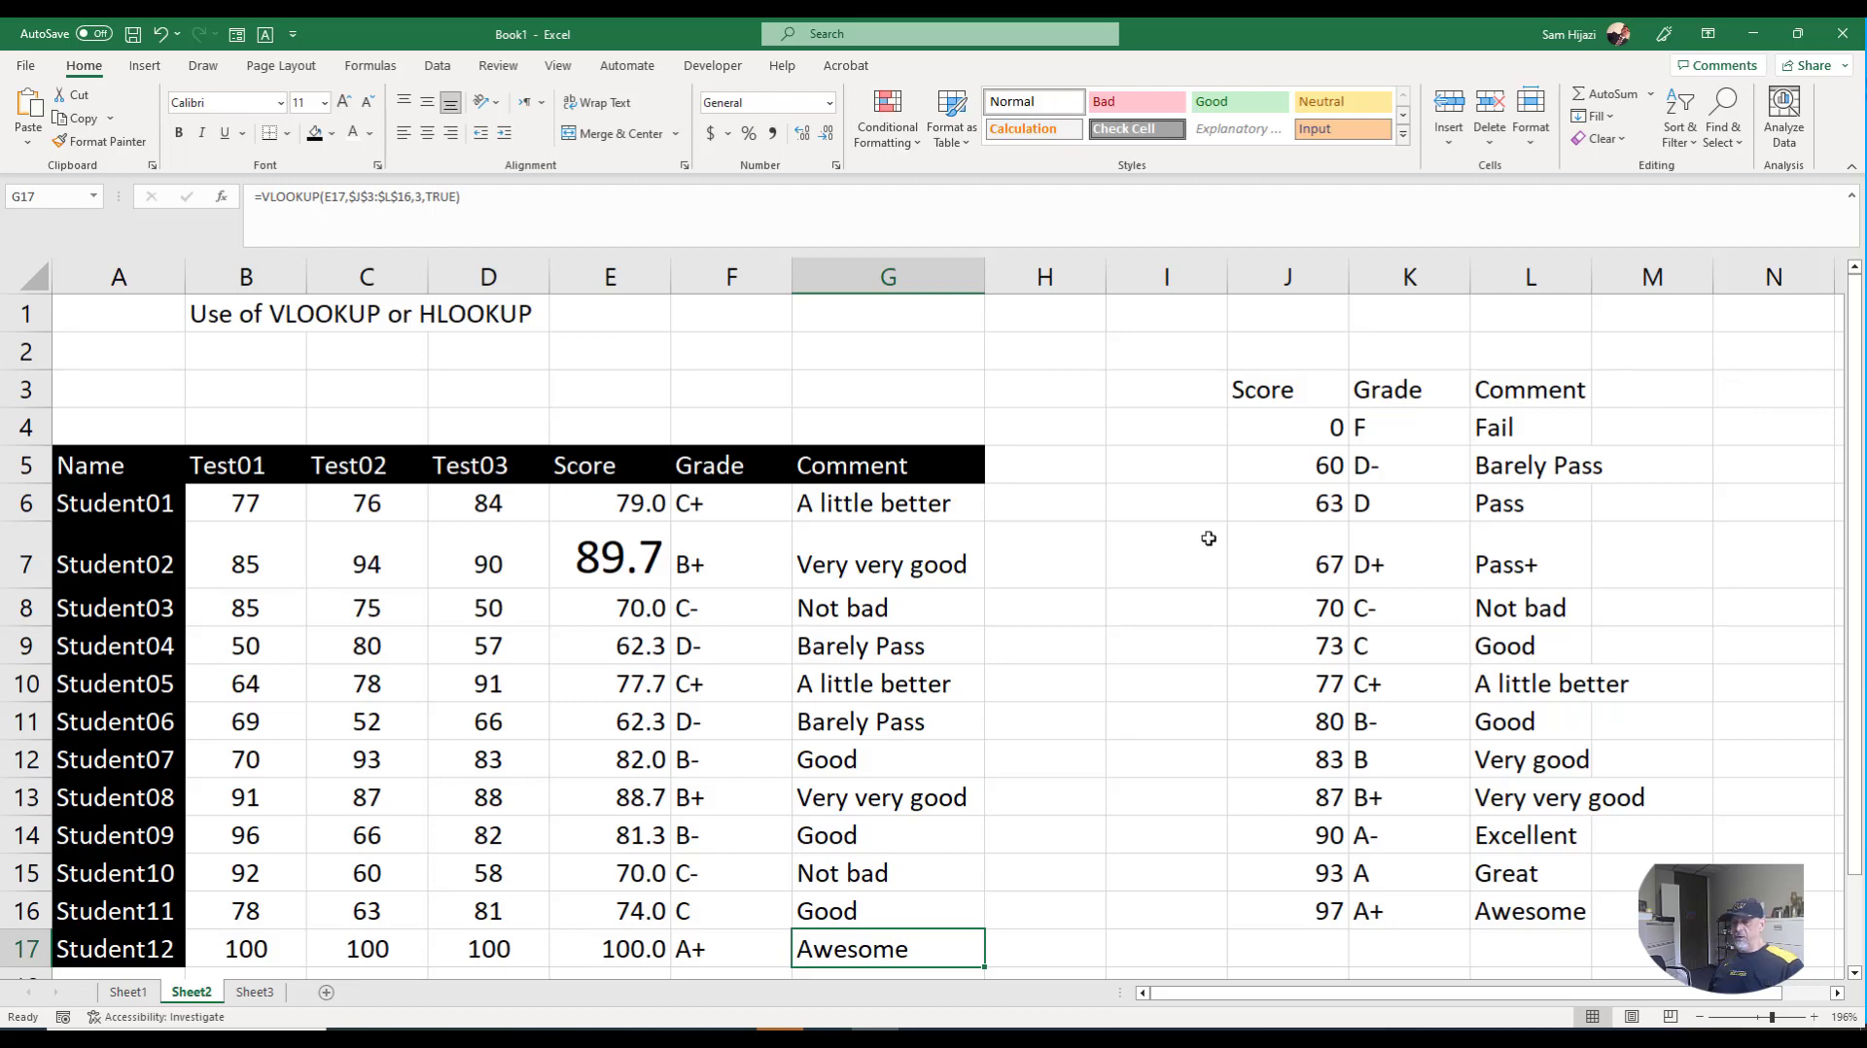
- Copy the grading scale in J3:L16, including its Score, Grade and Comment headings
{"action": "scroll", "coordinate": [1185, 534], "scroll_direction": "down", "scroll_amount": 1}
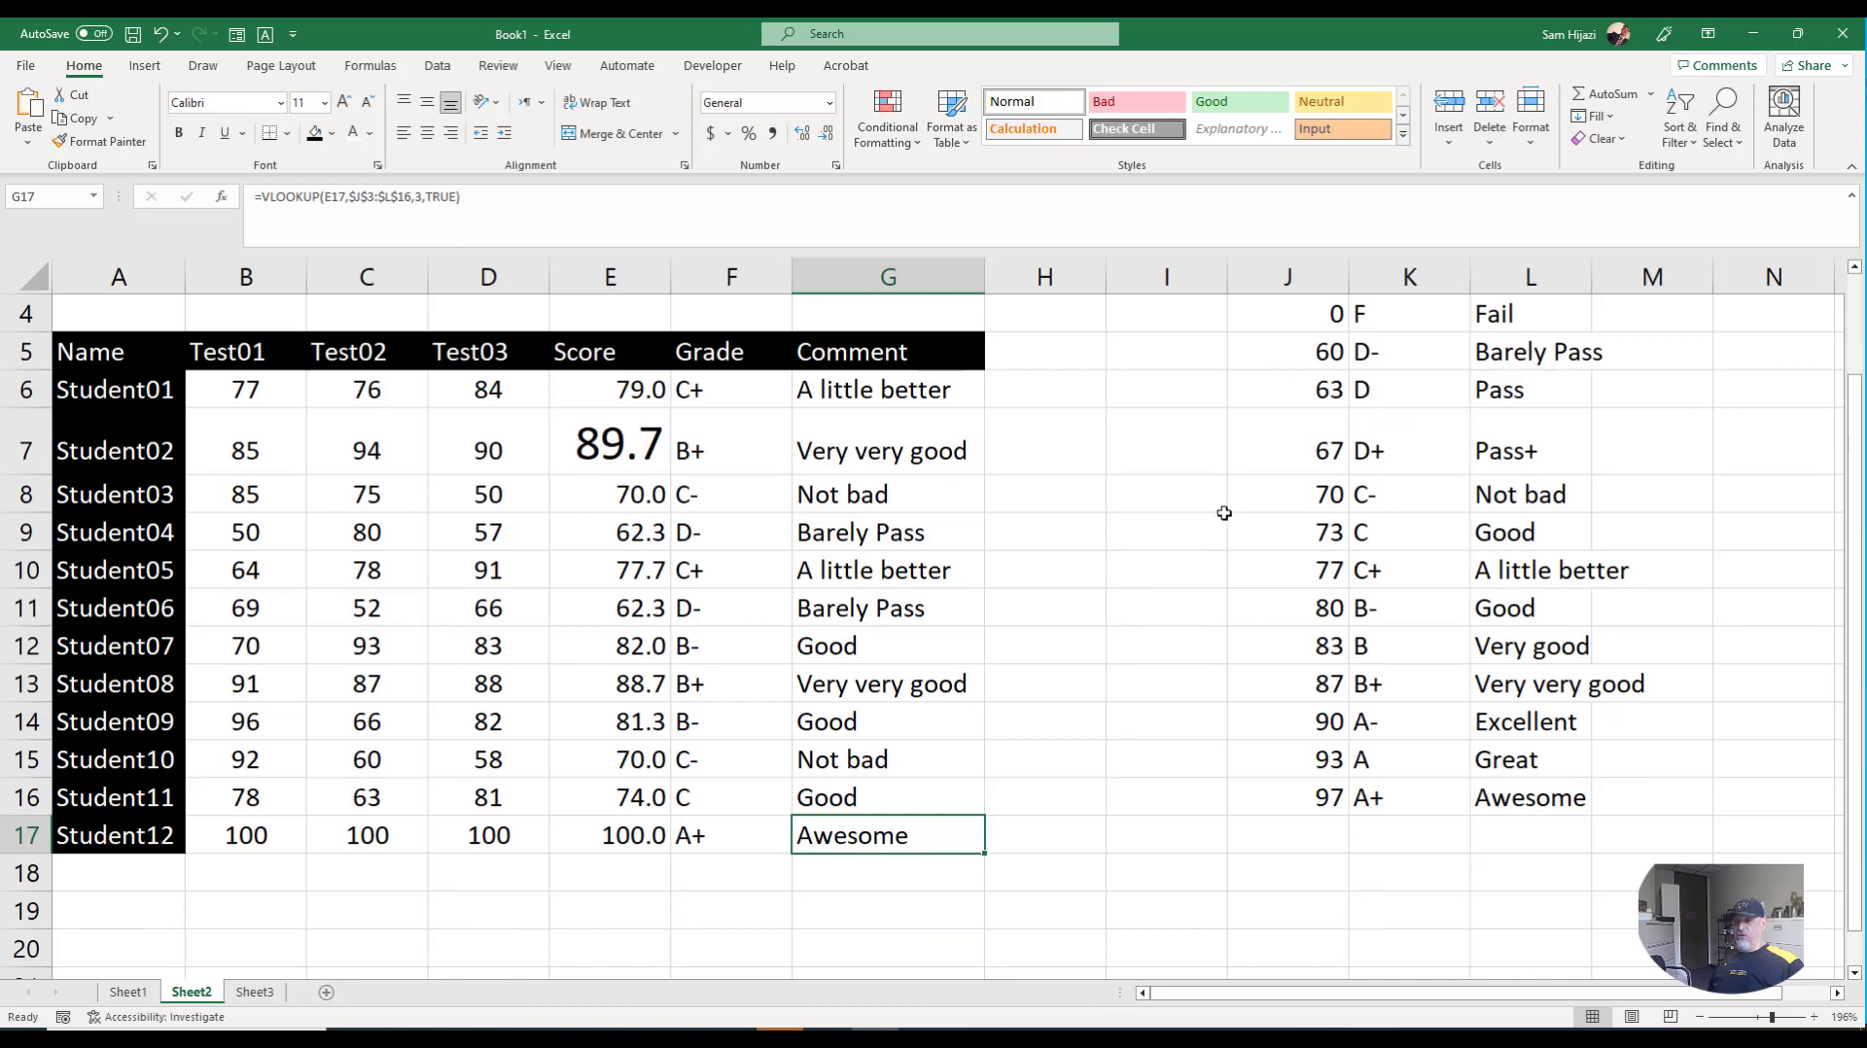
{"action": "scroll", "coordinate": [1224, 512], "scroll_direction": "up", "scroll_amount": 1}
{"action": "left_click_drag", "start_coordinate": [1298, 394], "coordinate": [1541, 914]}
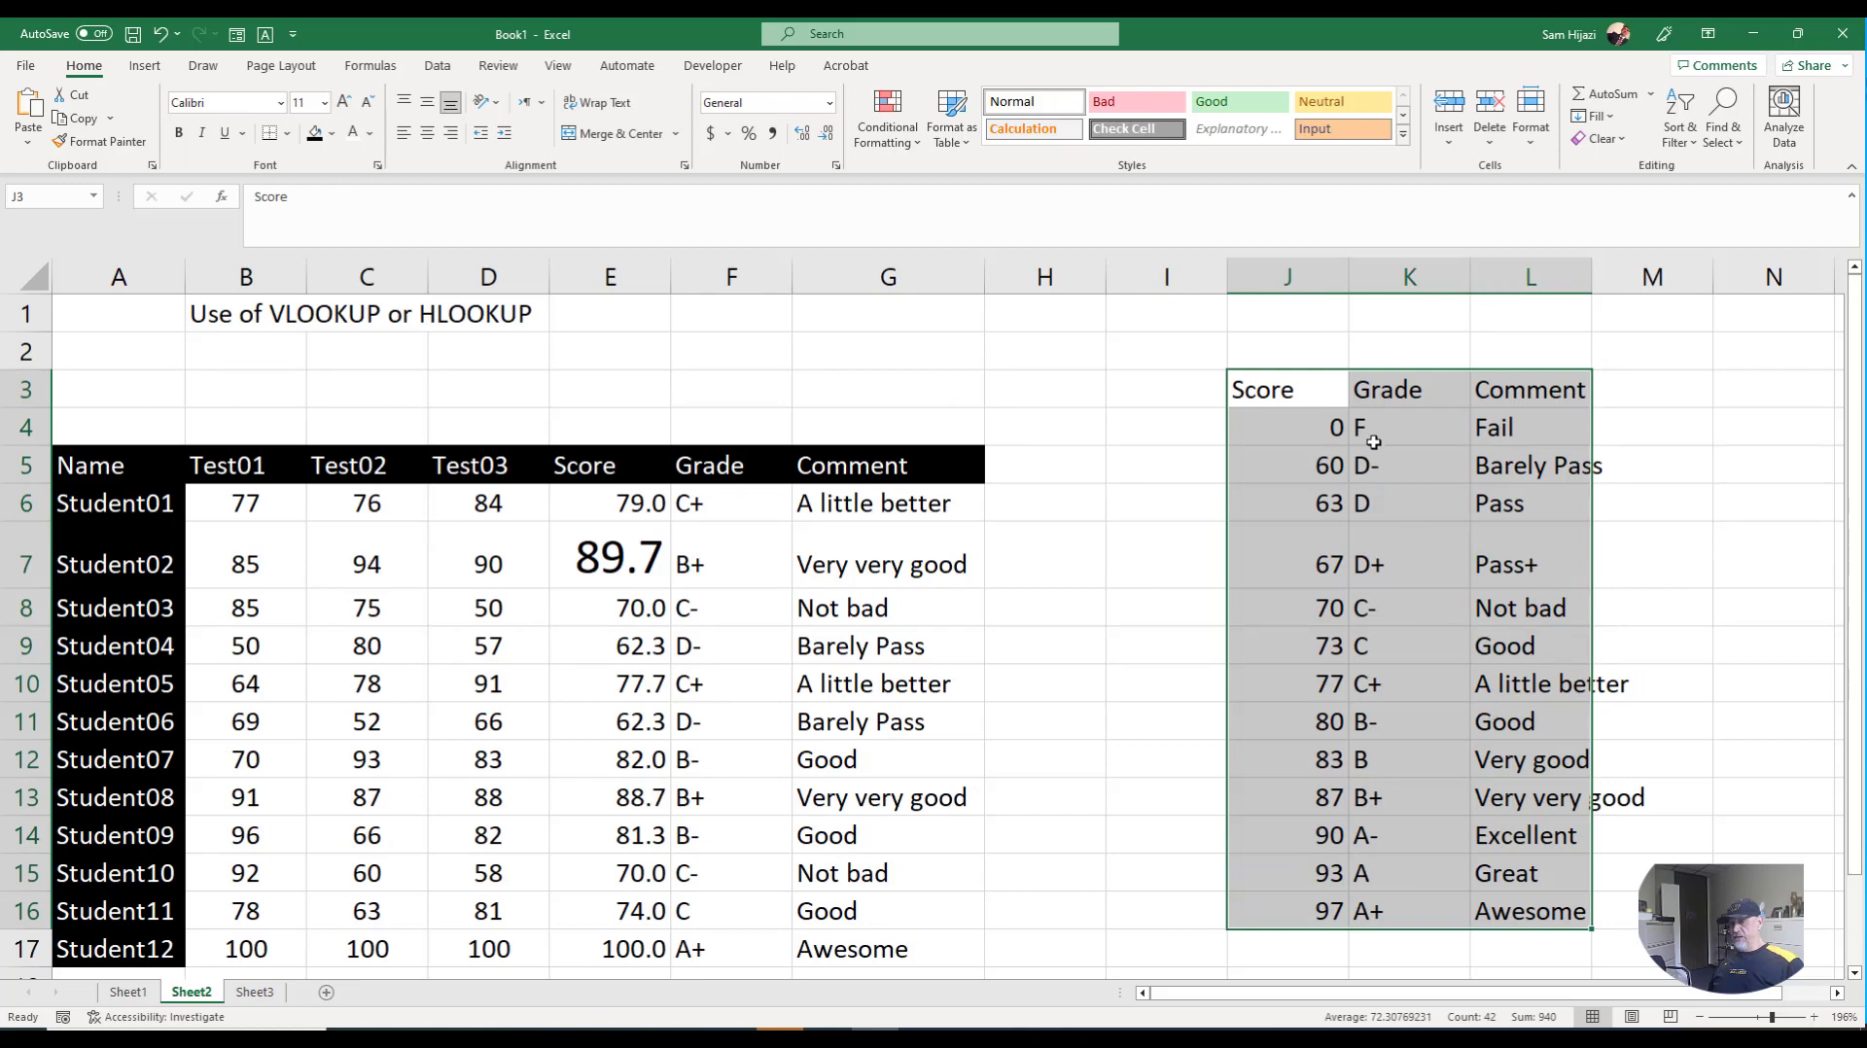
{"action": "right_click", "coordinate": [1329, 463]}
{"action": "left_click", "coordinate": [1356, 486]}
- Paste the copied grading scale transposed, starting at cell D22 below the student table
{"action": "scroll", "coordinate": [998, 604], "scroll_direction": "down", "scroll_amount": 4}
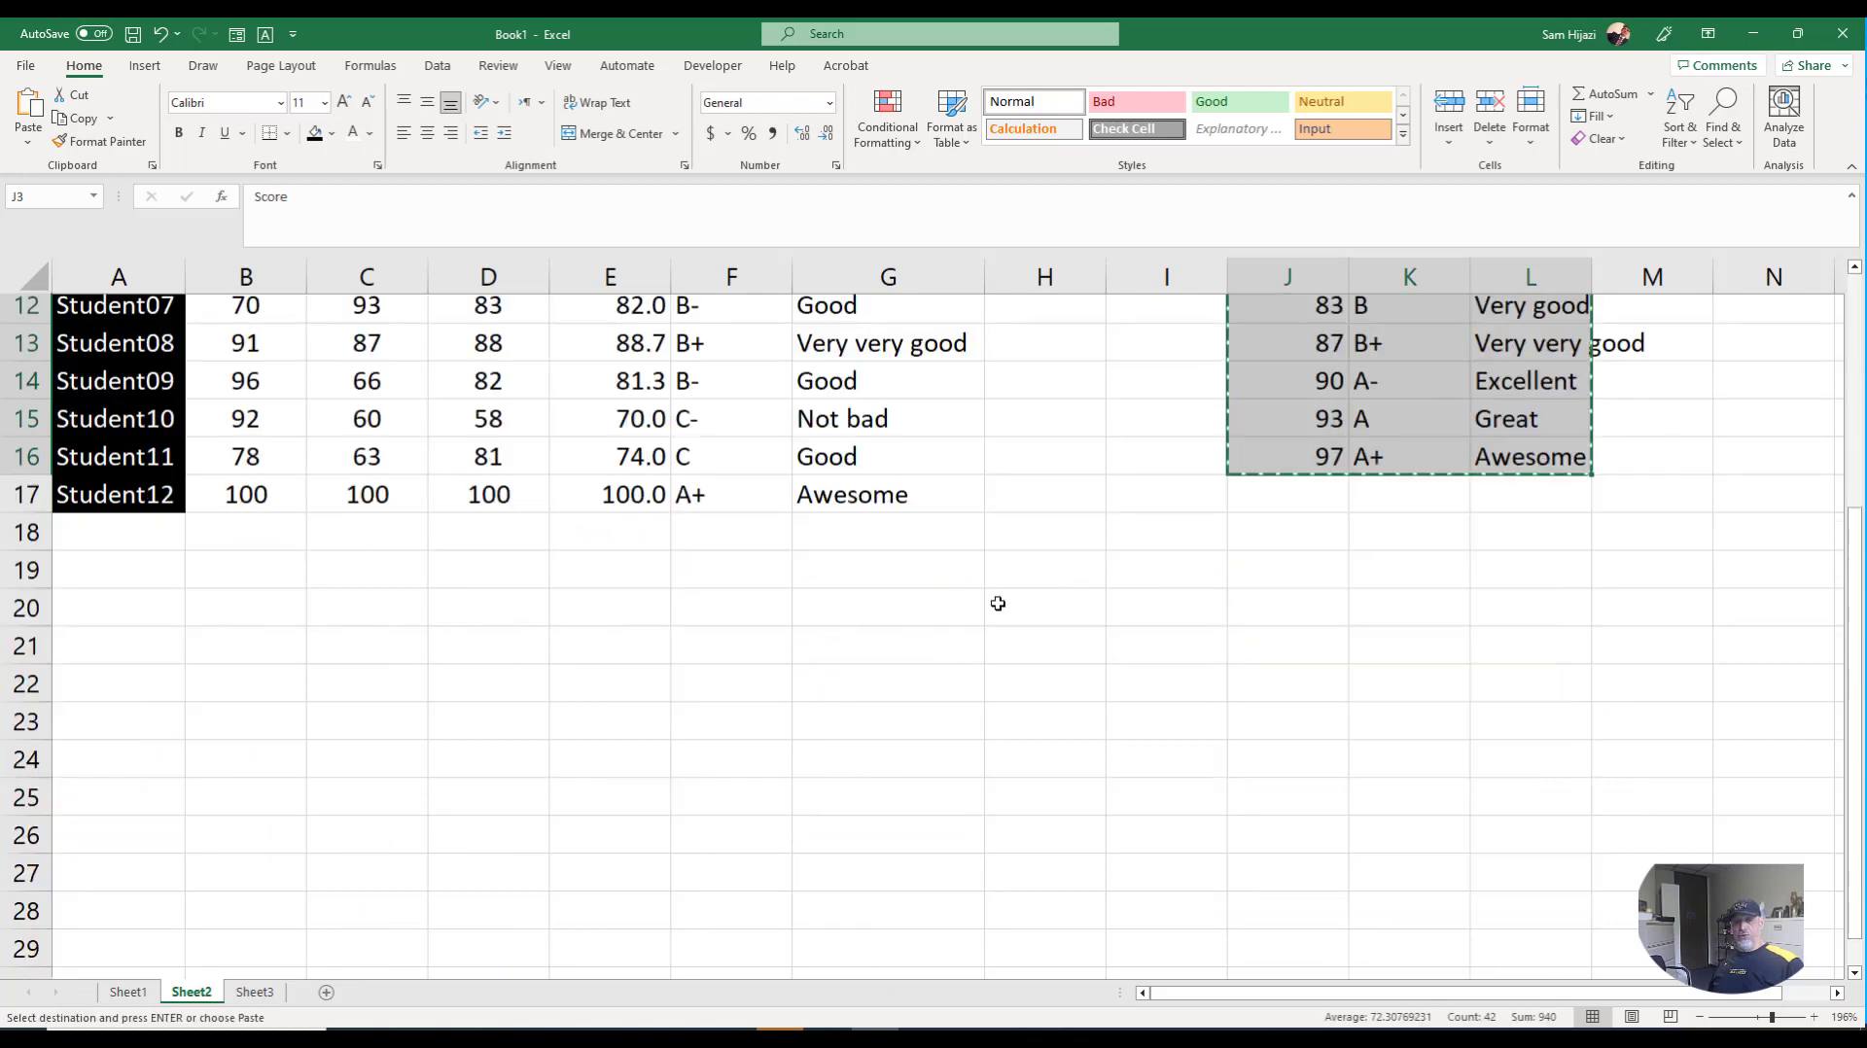
{"action": "scroll", "coordinate": [997, 604], "scroll_direction": "down", "scroll_amount": 2}
{"action": "left_click", "coordinate": [473, 461]}
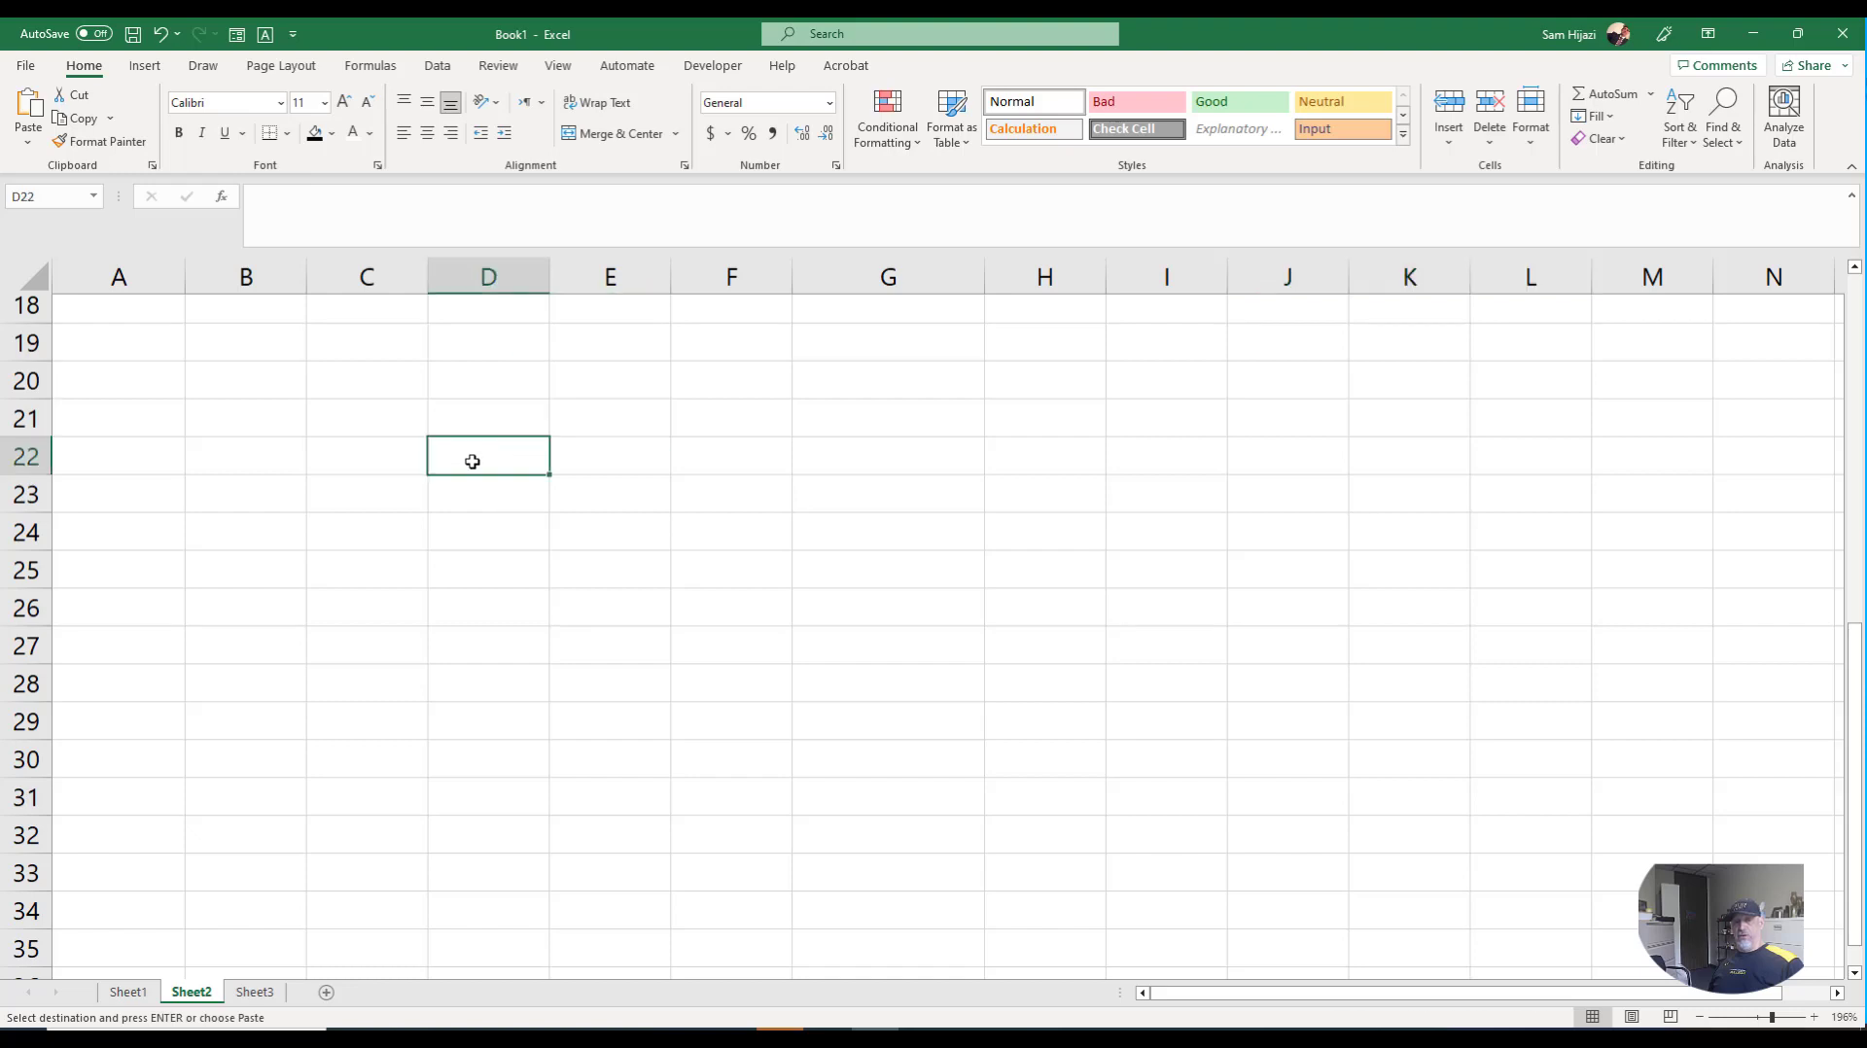
{"action": "left_click", "coordinate": [29, 146]}
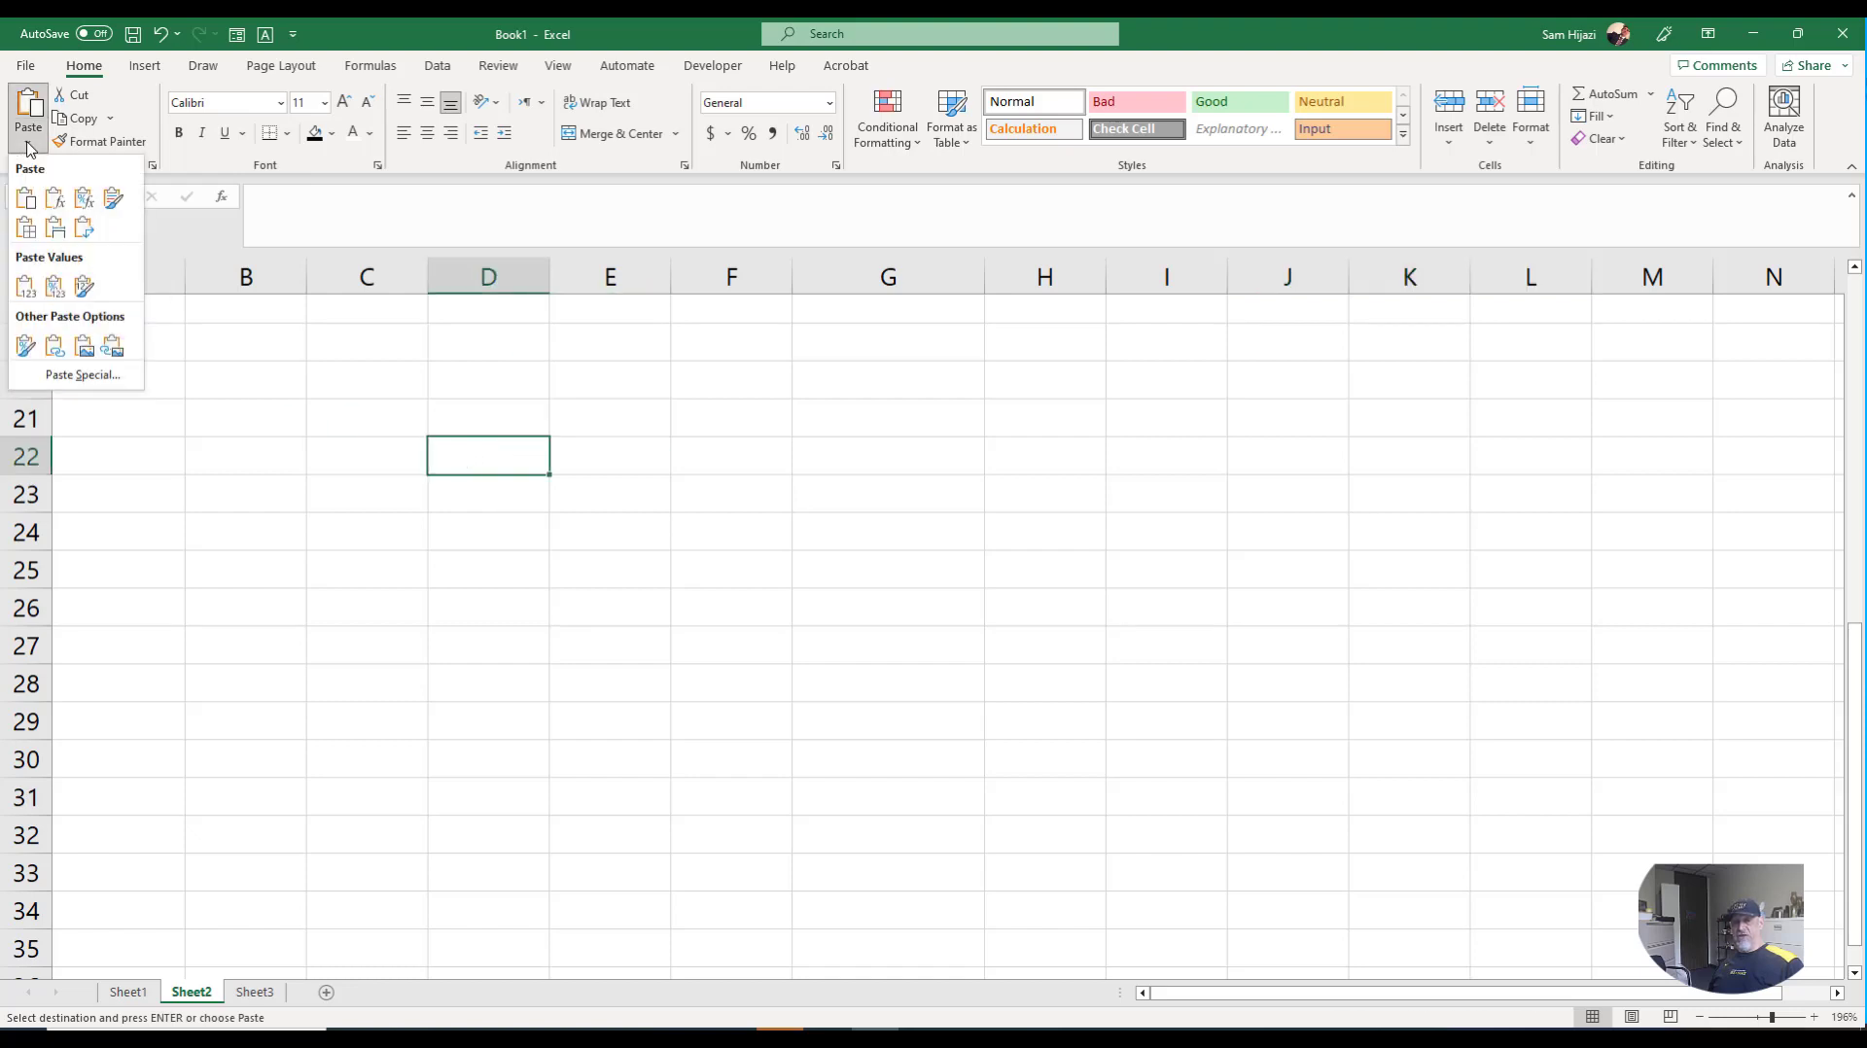
{"action": "left_click", "coordinate": [84, 229]}
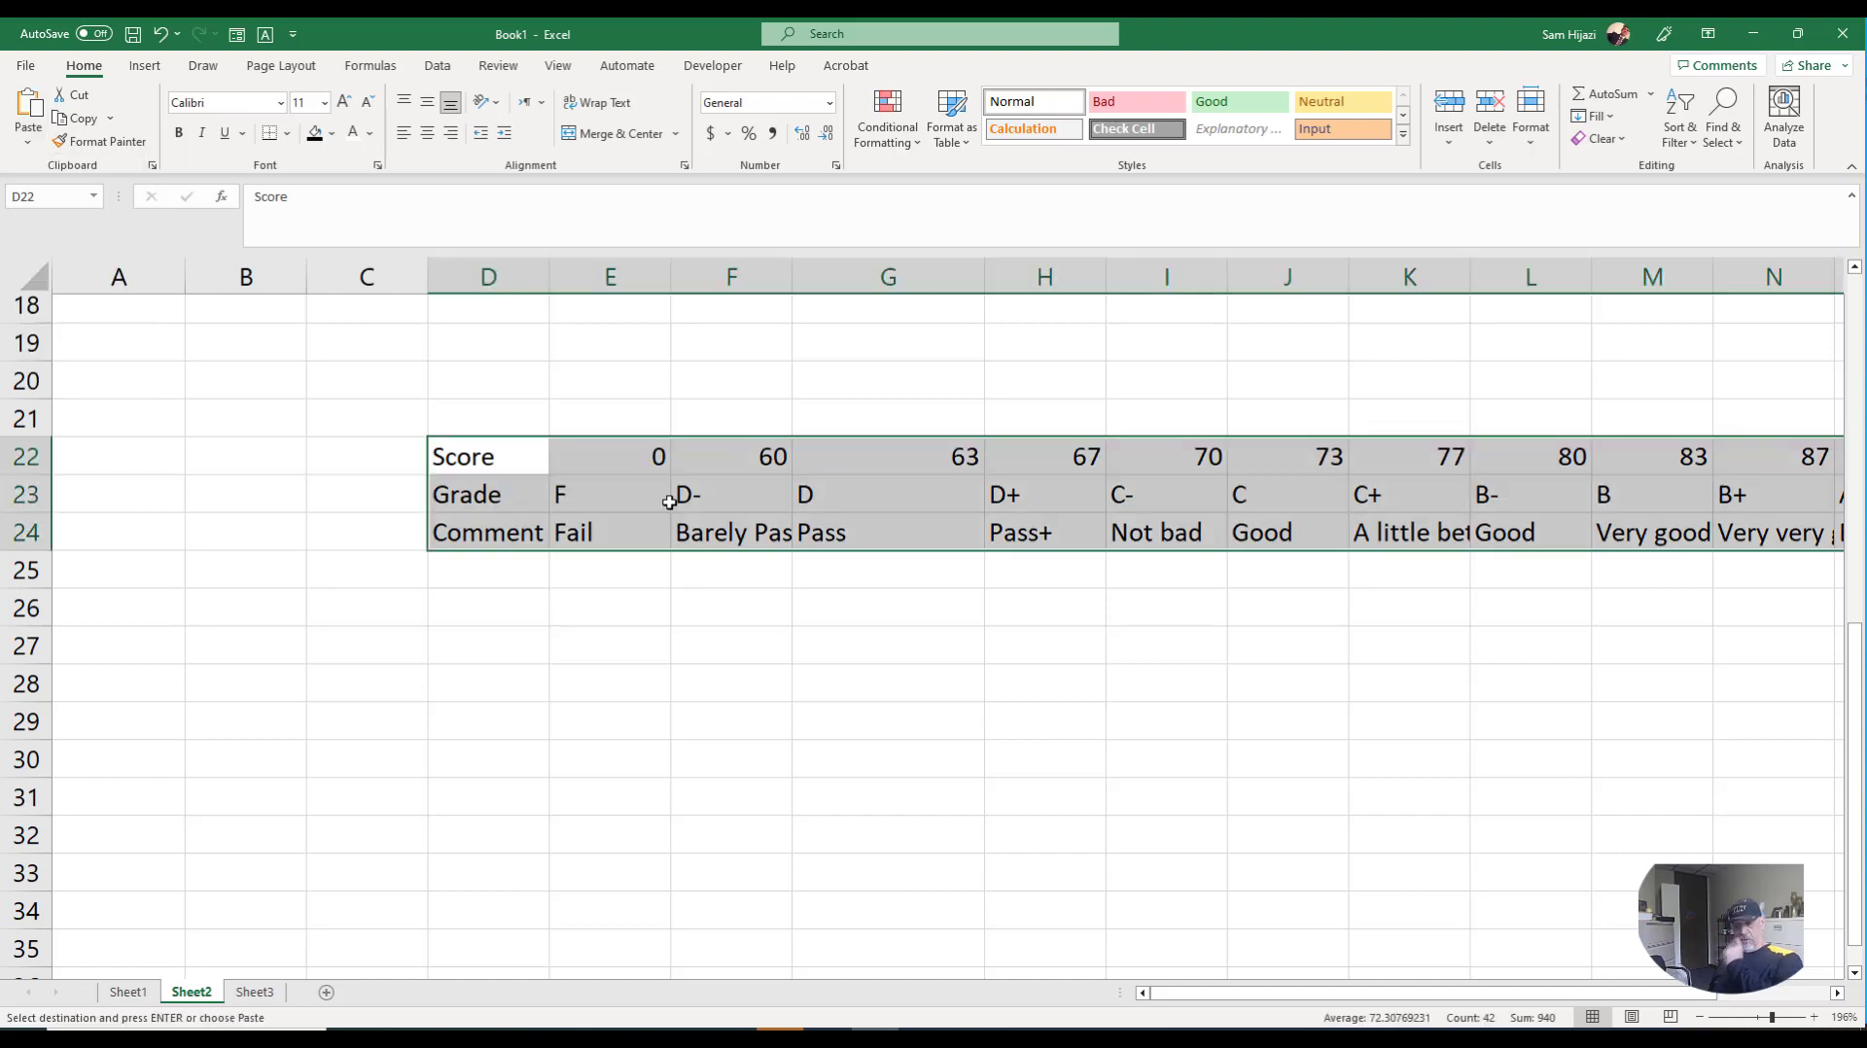
{"action": "mouse_move", "coordinate": [1278, 996]}
{"action": "left_mouse_down"}
{"action": "mouse_move", "coordinate": [1614, 1016]}
{"action": "mouse_move", "coordinate": [1489, 990]}
{"action": "mouse_move", "coordinate": [1214, 1008]}
{"action": "mouse_move", "coordinate": [1268, 1008]}
{"action": "left_mouse_up"}
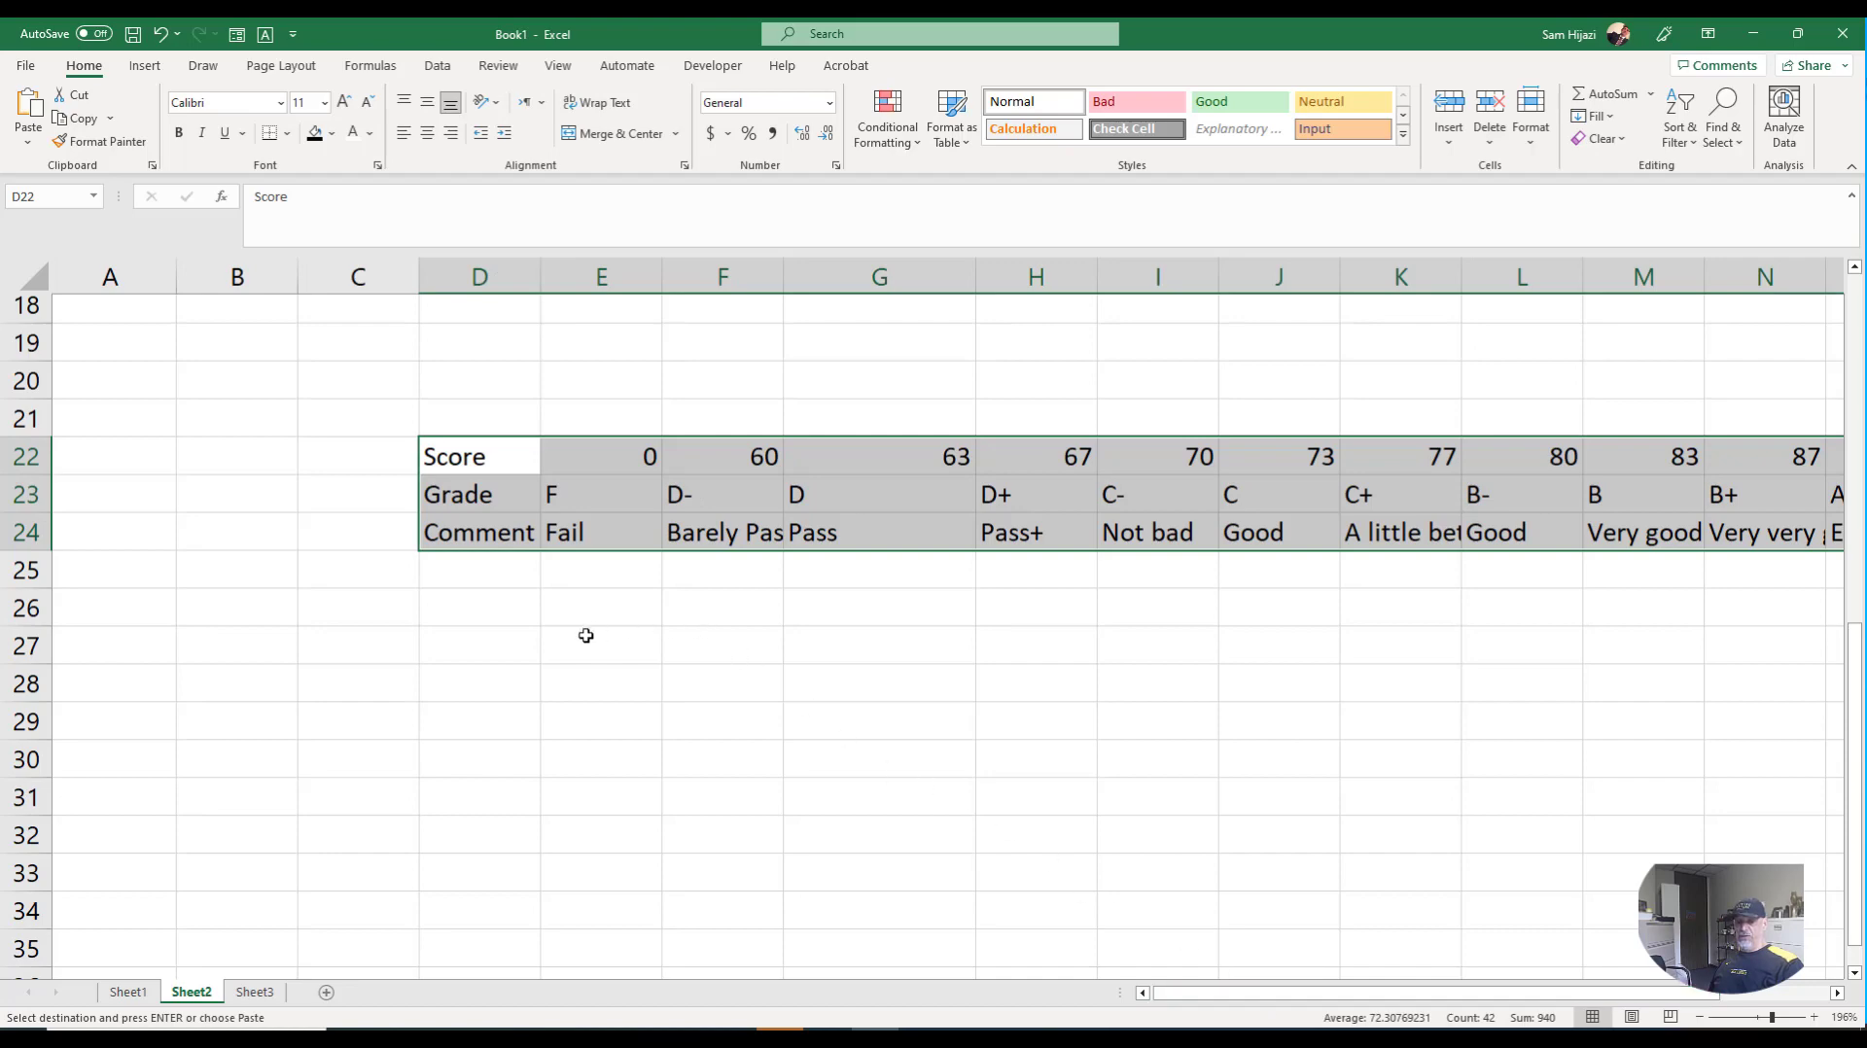
{"action": "left_click", "coordinate": [488, 646]}
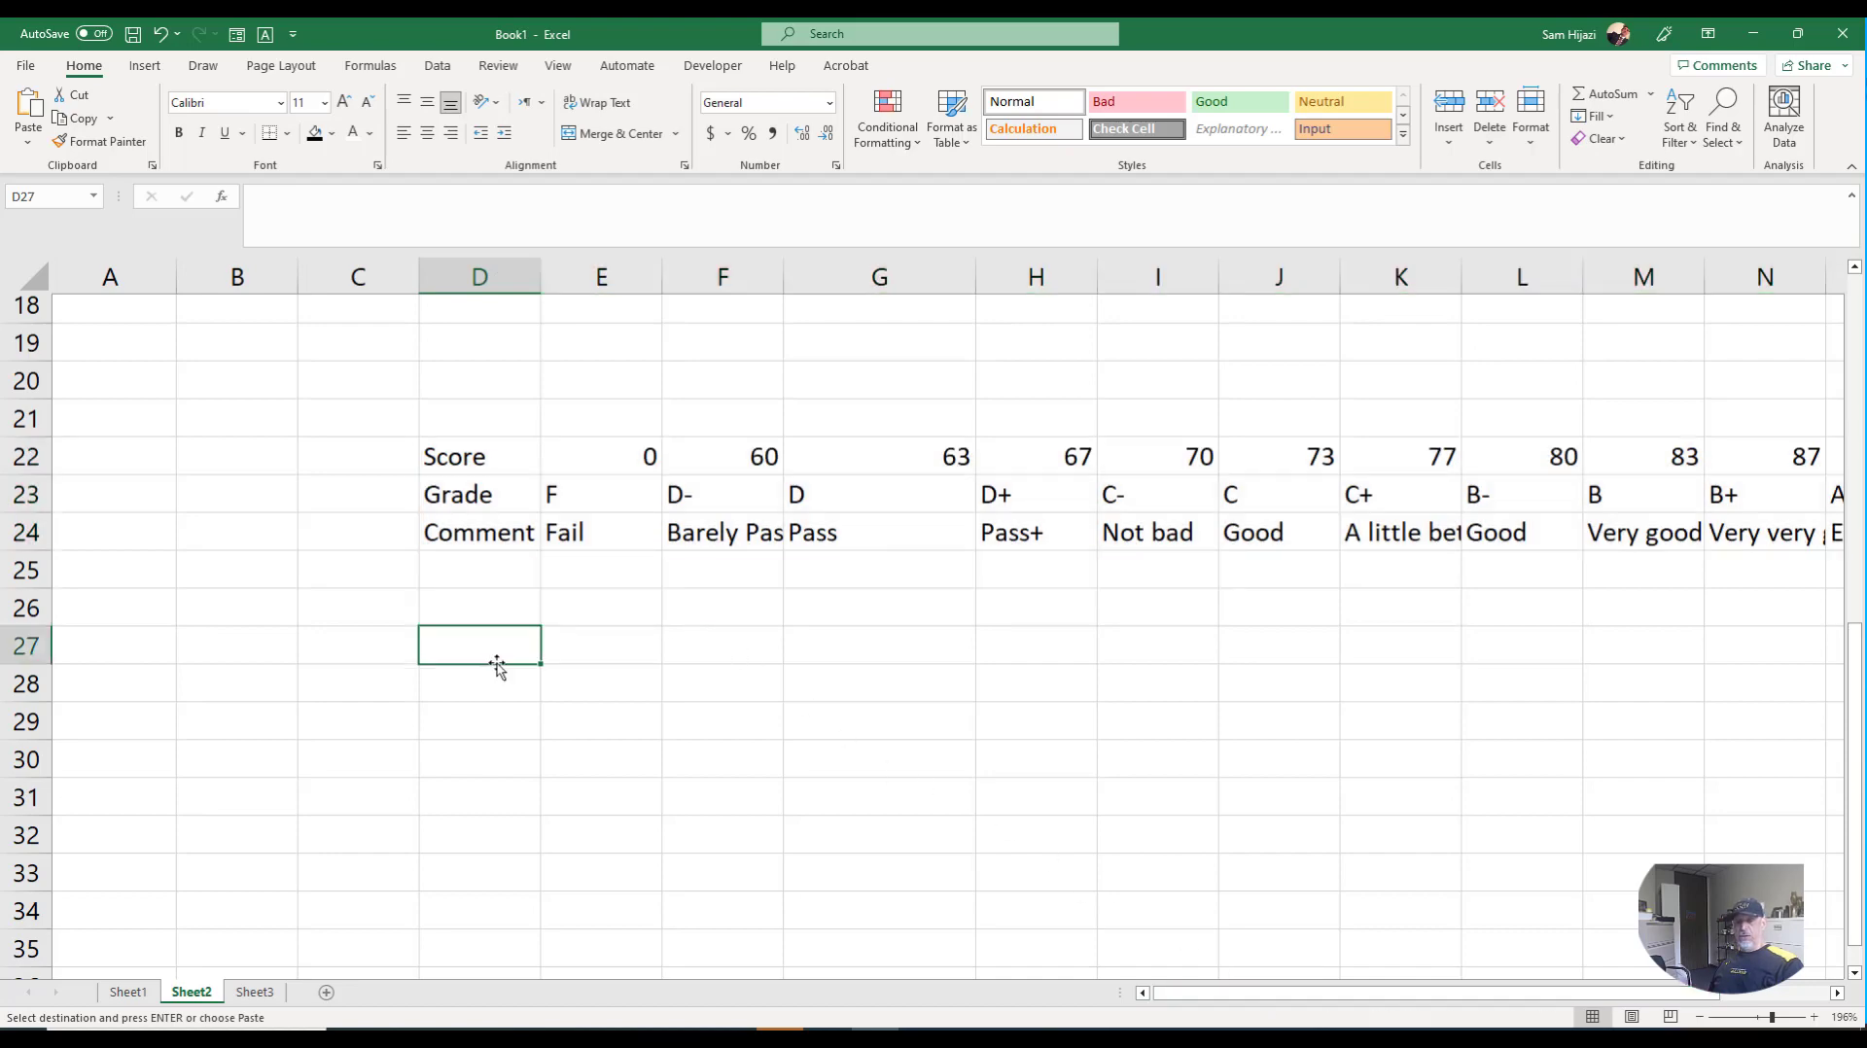
- Replace Student01's grade formula in F6 with a new formula starting with the HLOOKUP function
{"action": "scroll", "coordinate": [497, 667], "scroll_direction": "up", "scroll_amount": 2}
{"action": "scroll", "coordinate": [497, 667], "scroll_direction": "down", "scroll_amount": 1}
{"action": "scroll", "coordinate": [497, 667], "scroll_direction": "up", "scroll_amount": 1}
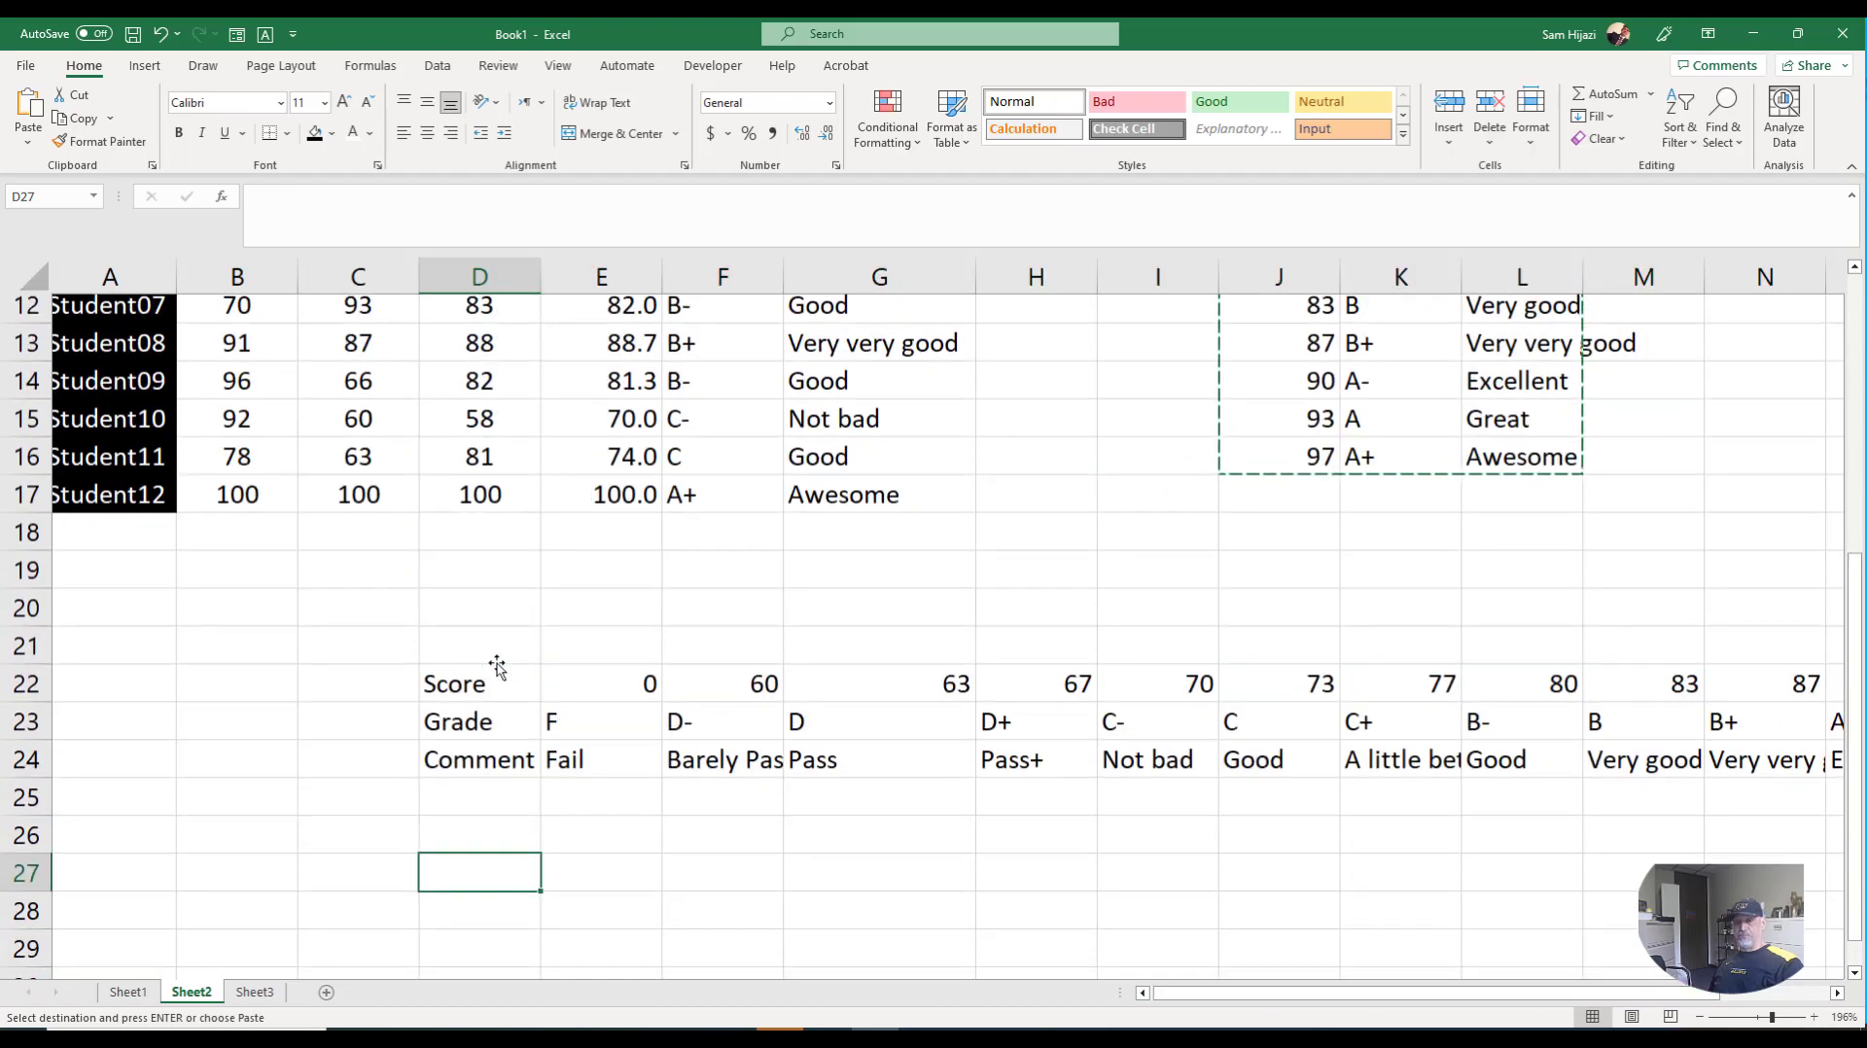
{"action": "scroll", "coordinate": [687, 596], "scroll_direction": "up", "scroll_amount": 2}
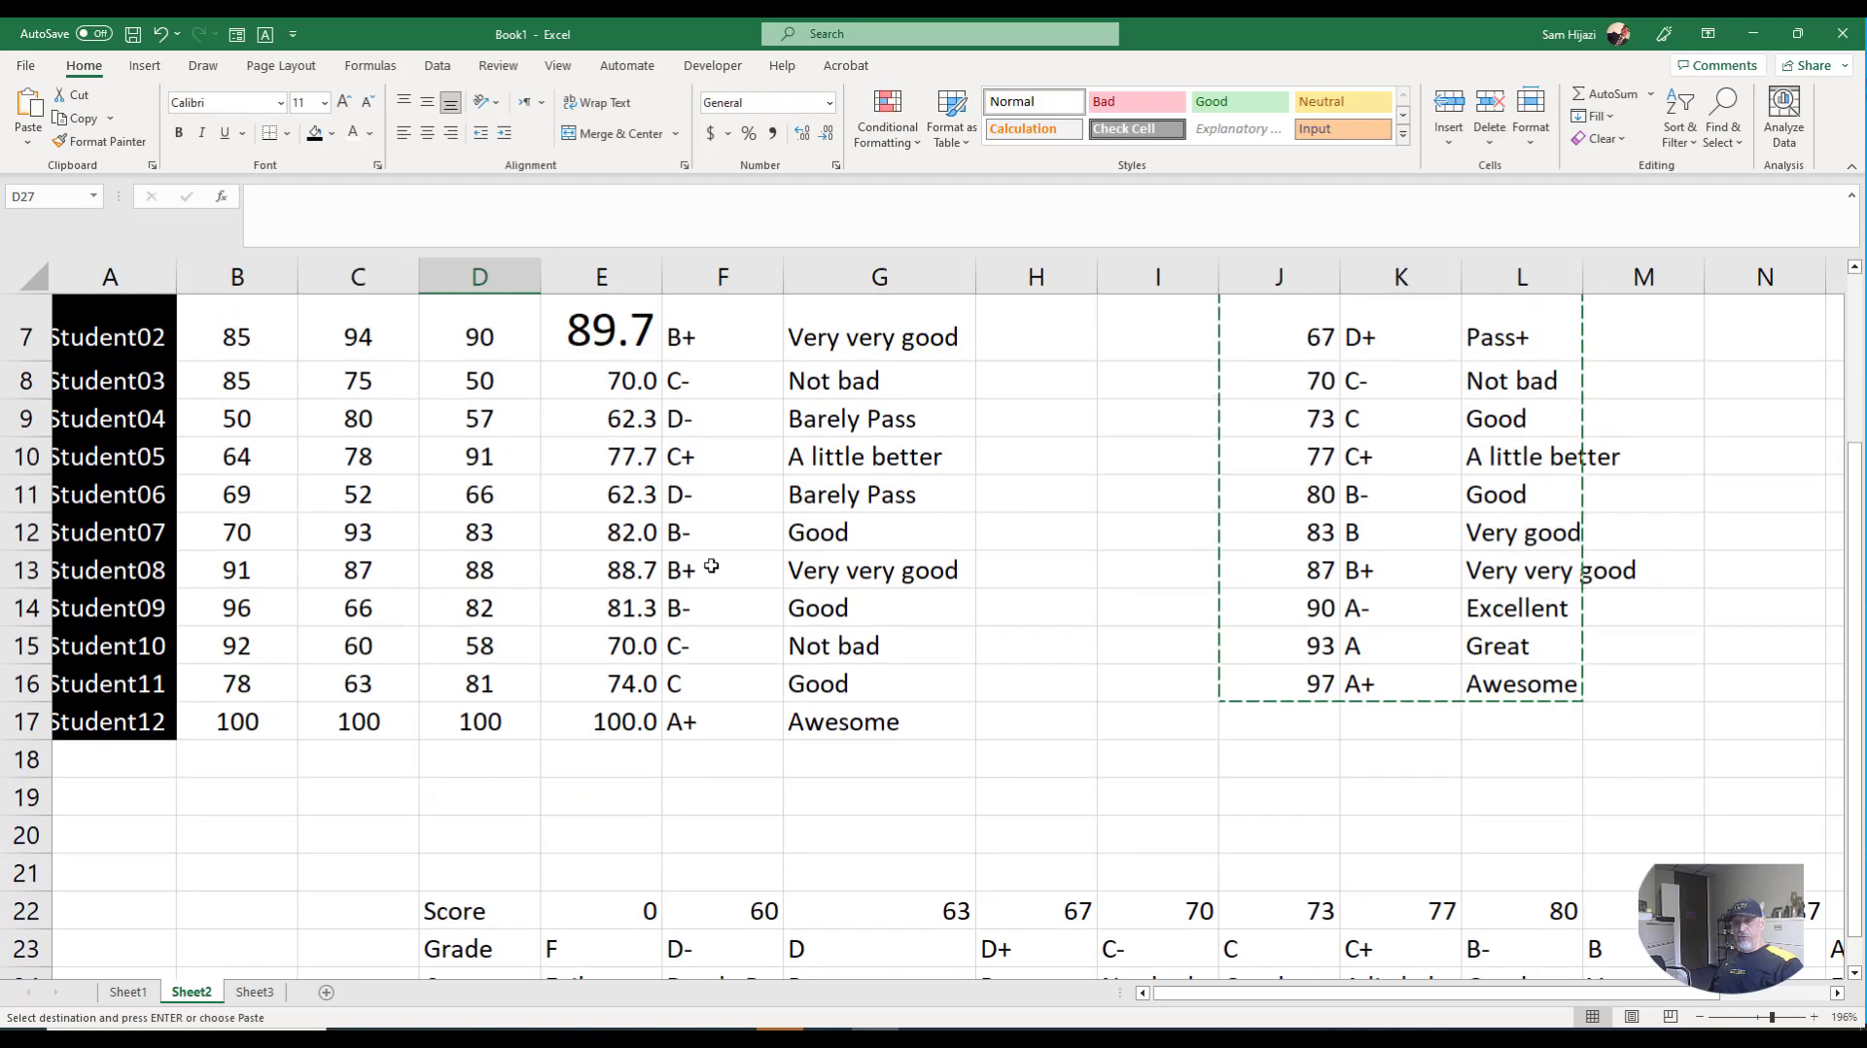
{"action": "scroll", "coordinate": [723, 331], "scroll_direction": "up", "scroll_amount": 1}
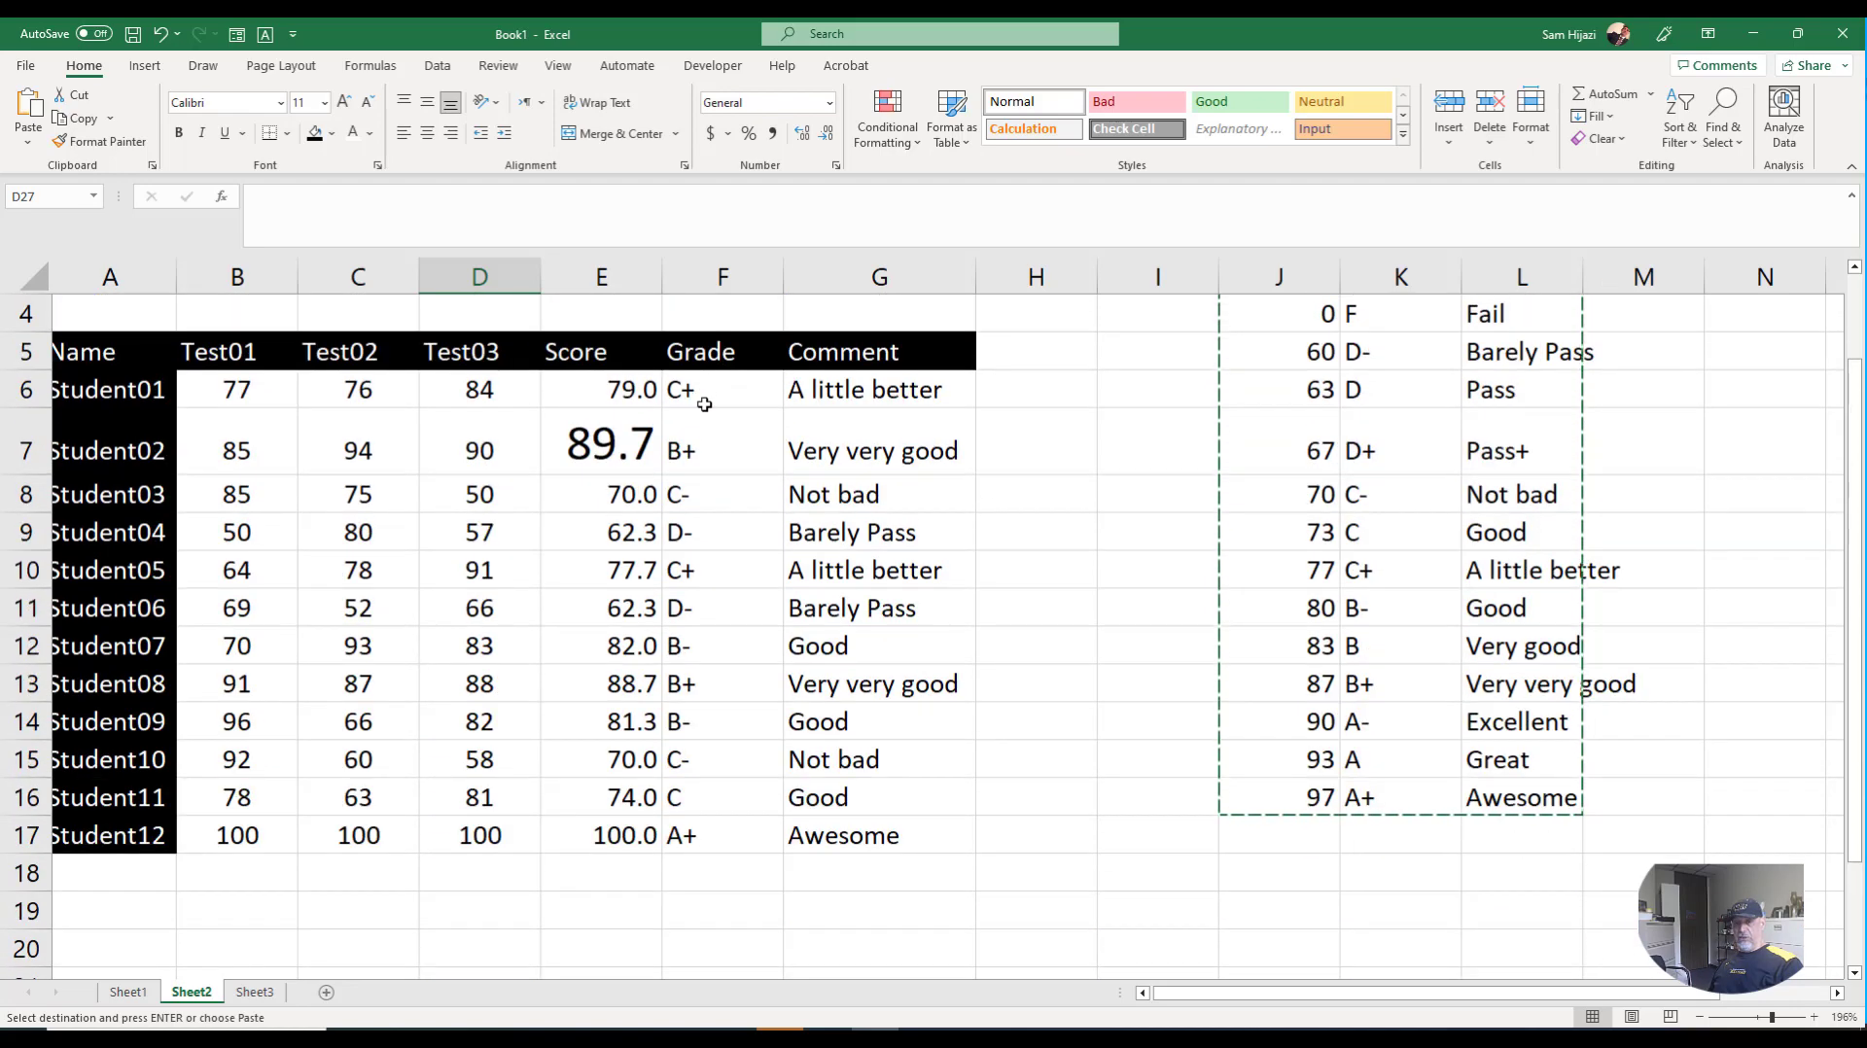
{"action": "left_click", "coordinate": [704, 400]}
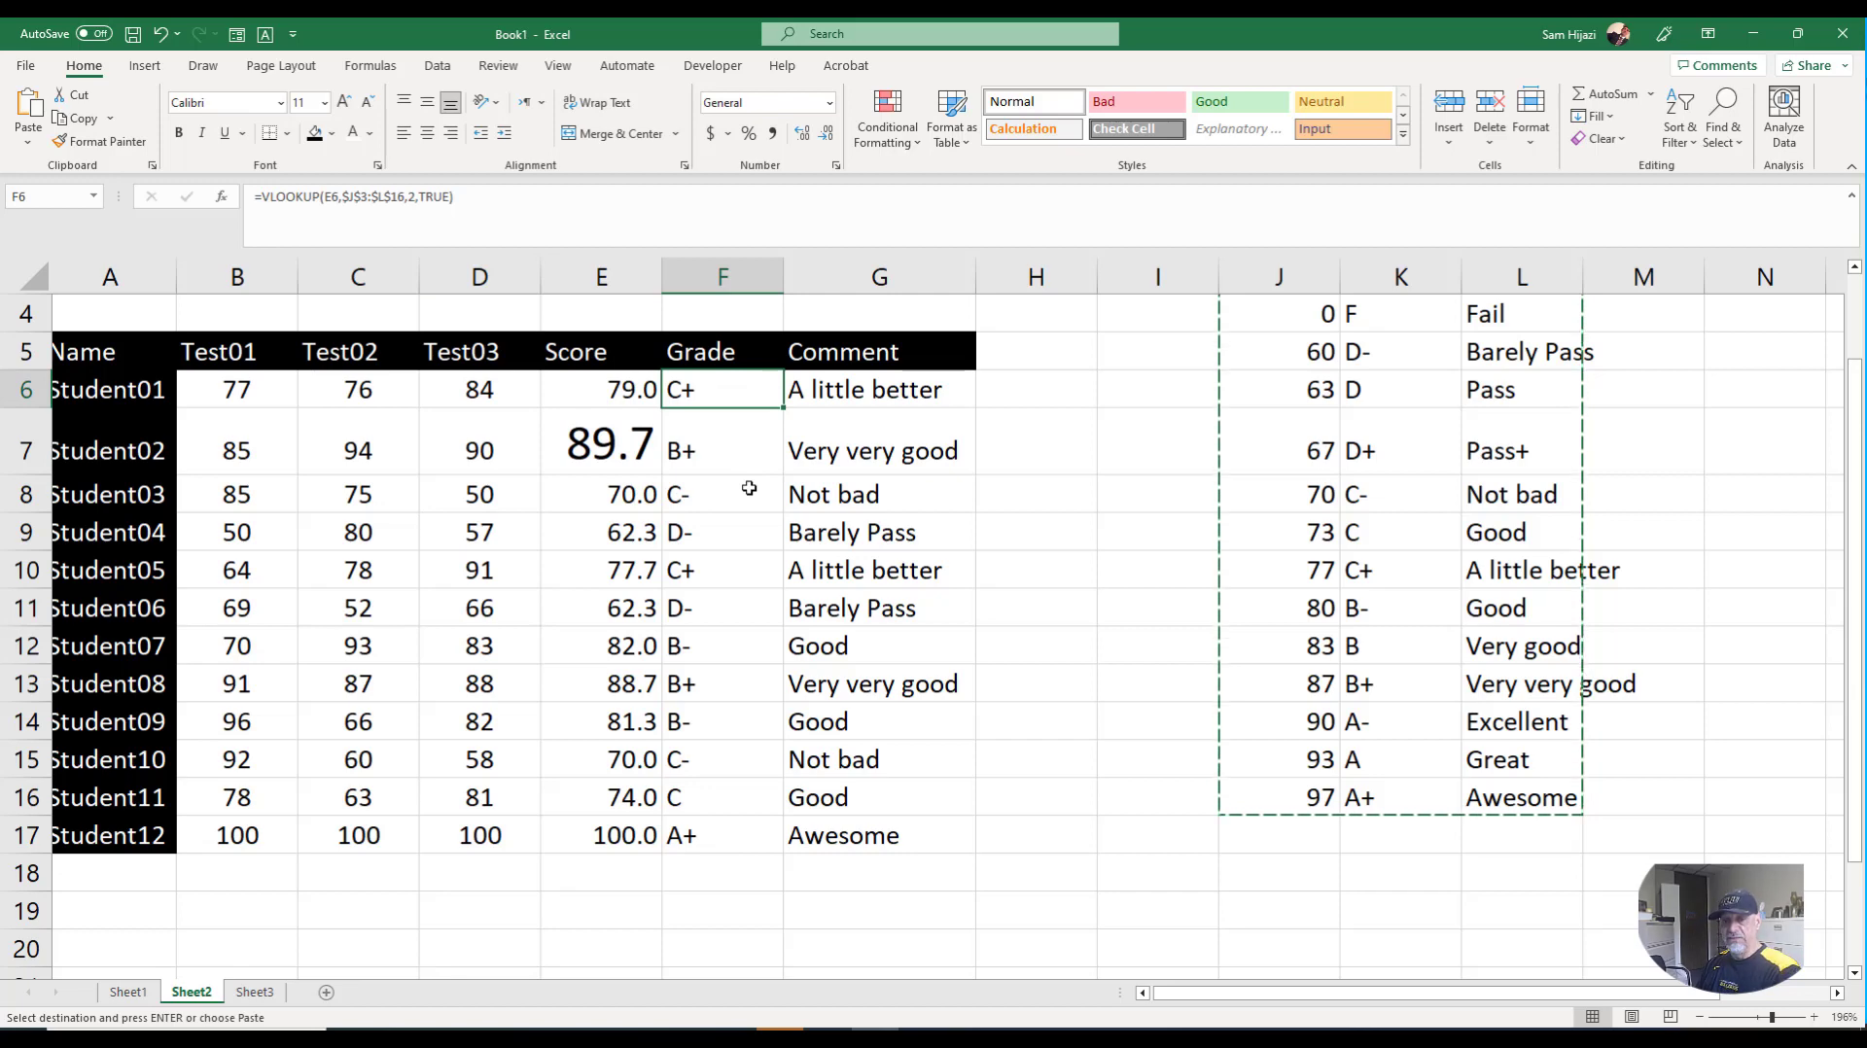
{"action": "type", "text": "=h"}
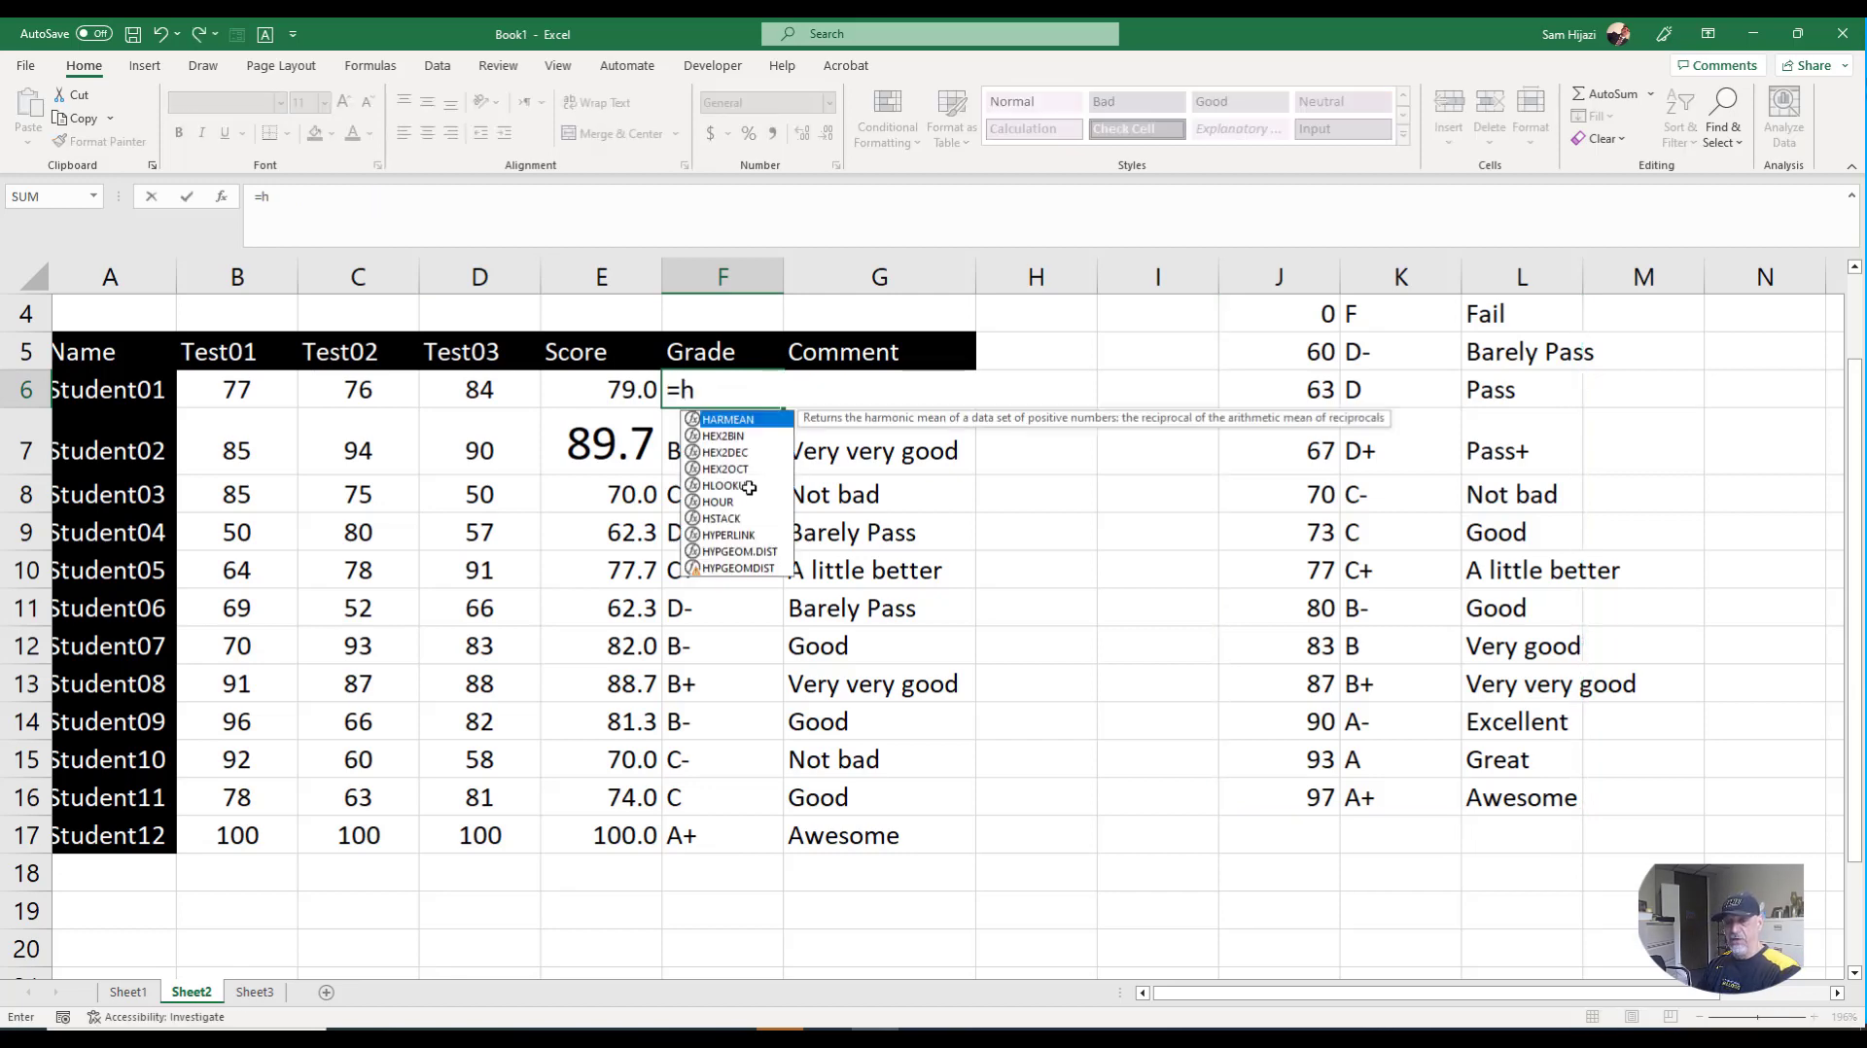
{"action": "type", "text": "looking"}
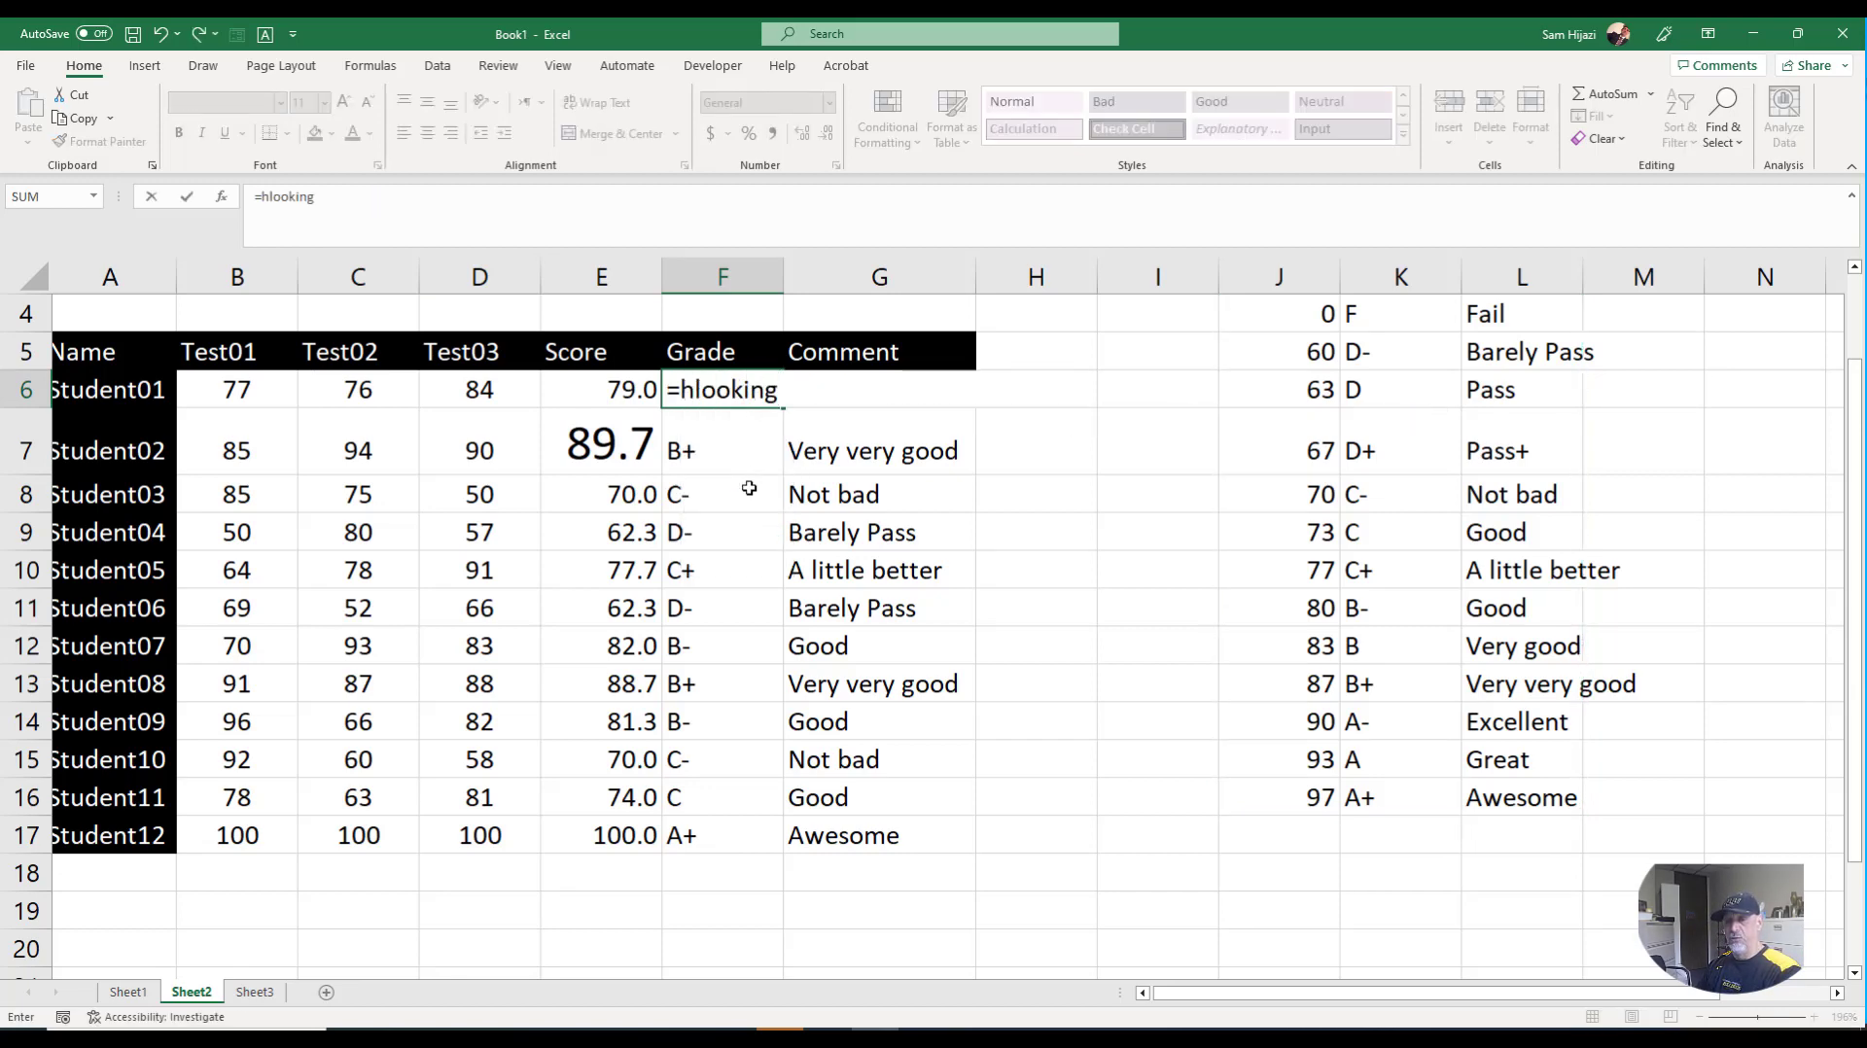
{"action": "key", "text": "BackSpace"}
{"action": "key", "text": "BackSpace"}
{"action": "key", "text": "BackSpace"}
{"action": "type", "text": "u"}
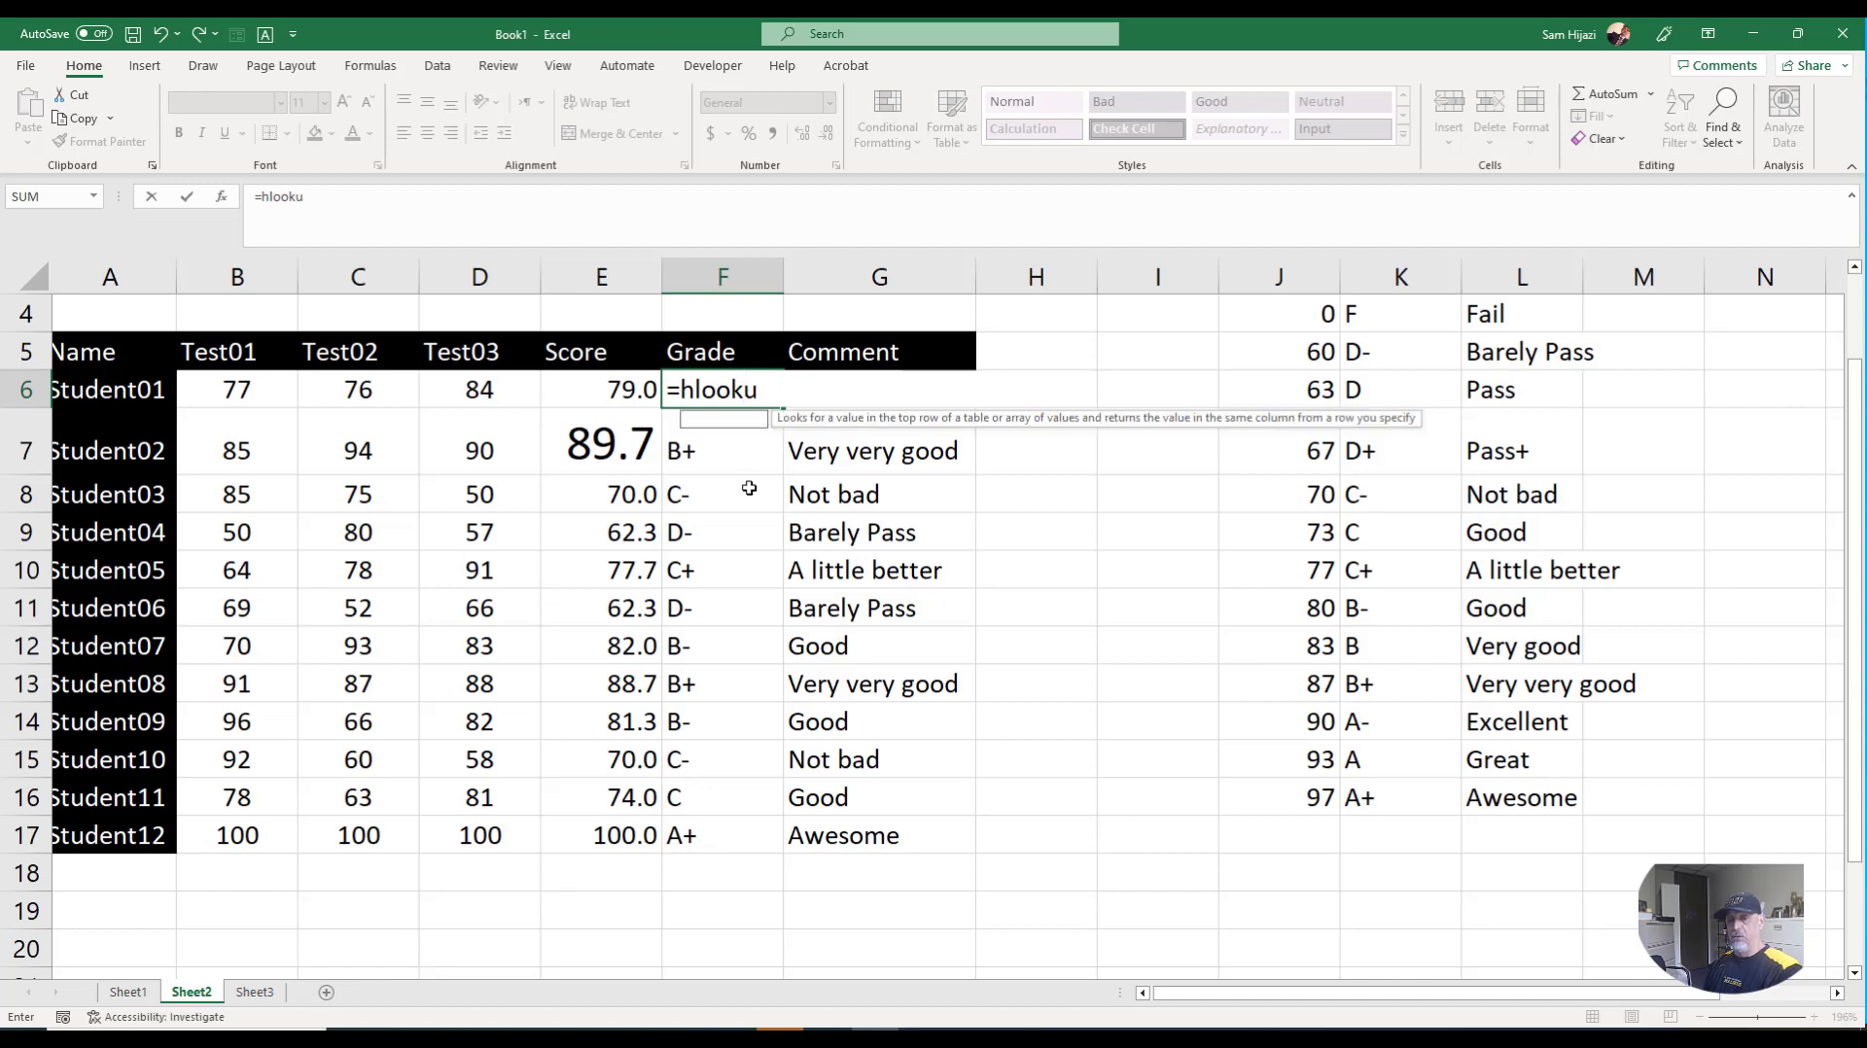
{"action": "key", "text": "Tab"}
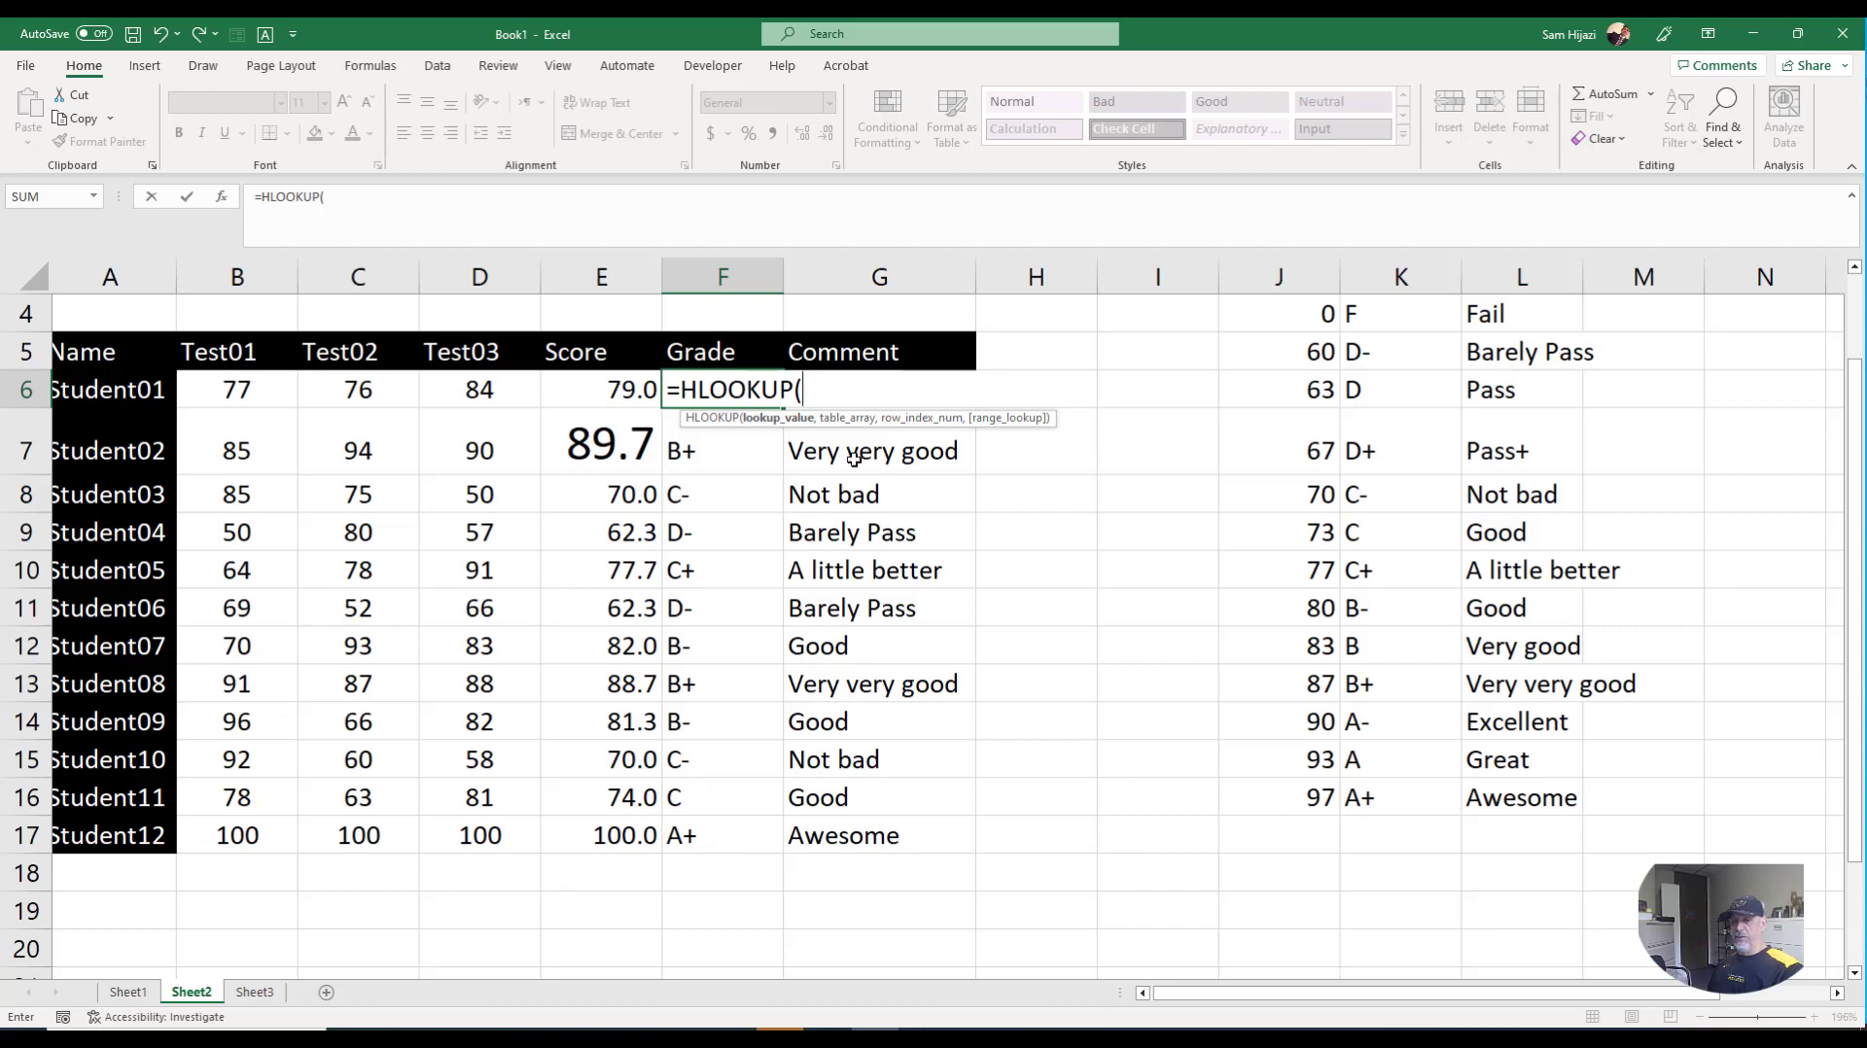
- Set Student01's score in E6 as the lookup value of the HLOOKUP formula
{"action": "left_click", "coordinate": [611, 390]}
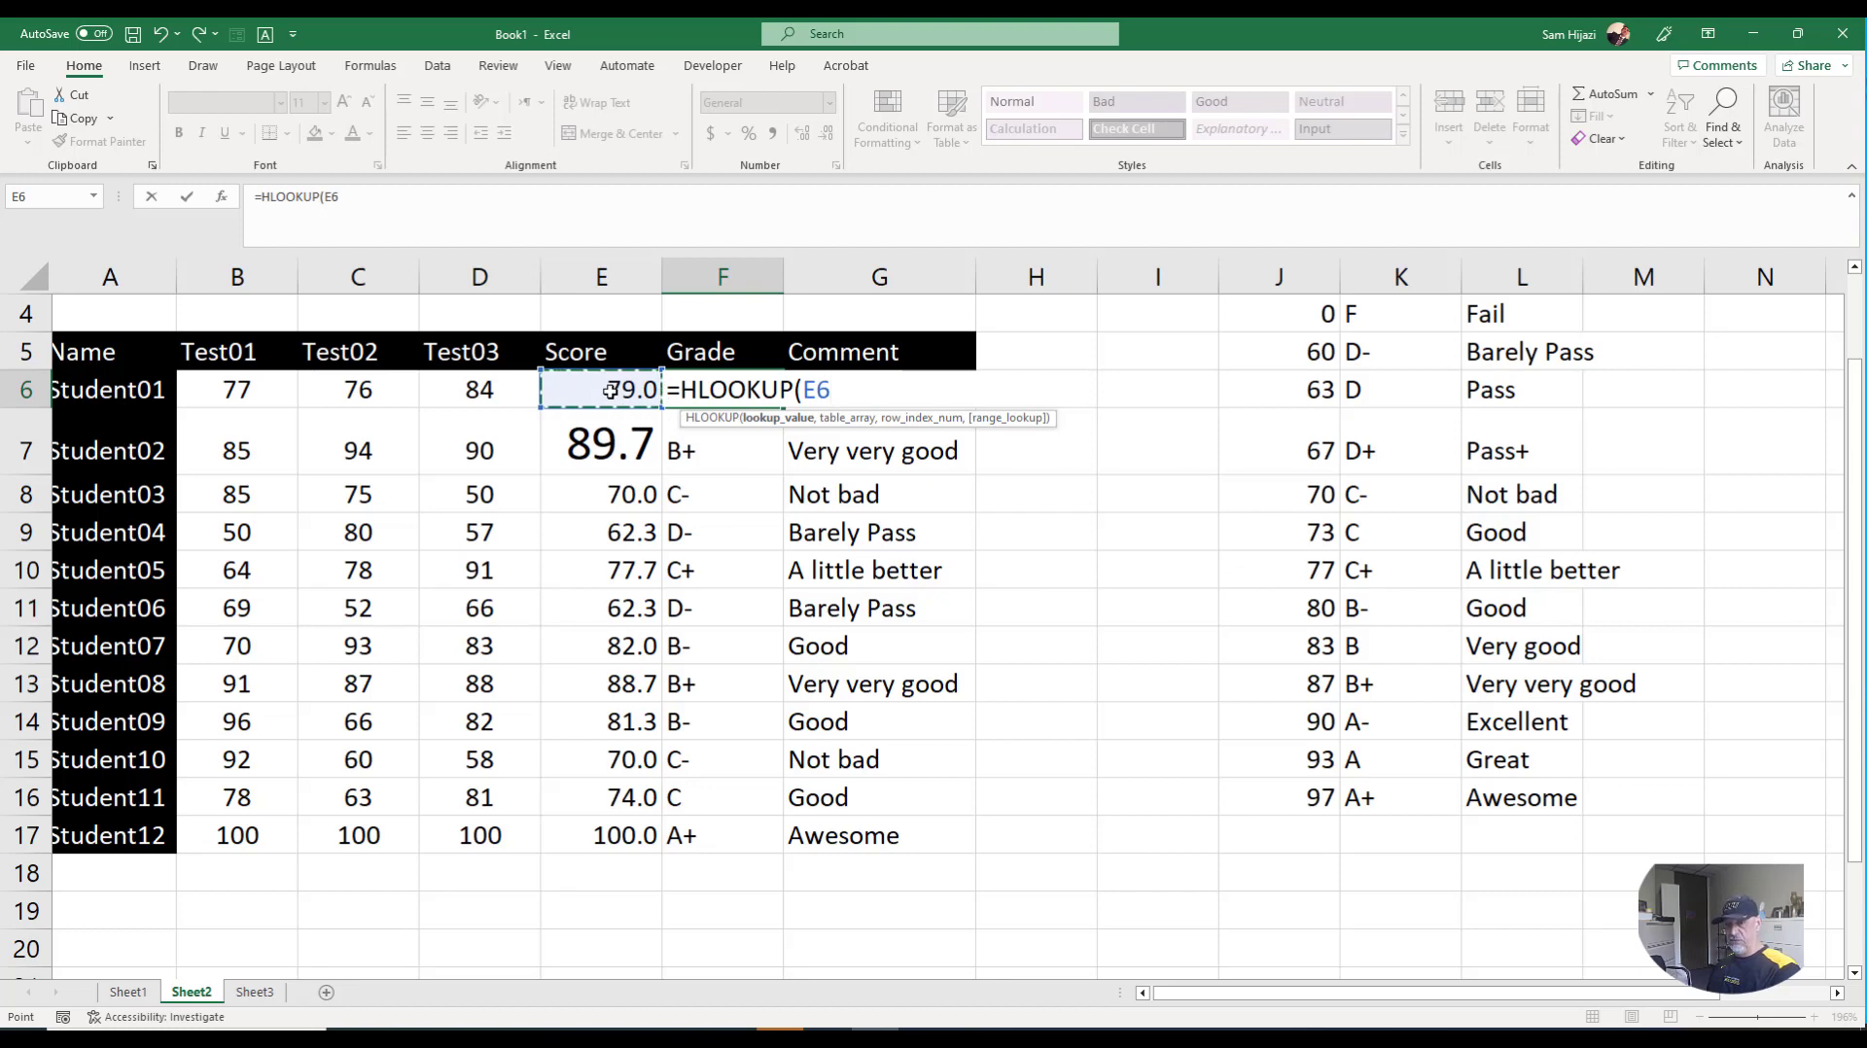
{"action": "type", "text": ","}
{"action": "left_click_drag", "start_coordinate": [1346, 434], "coordinate": [1366, 494]}
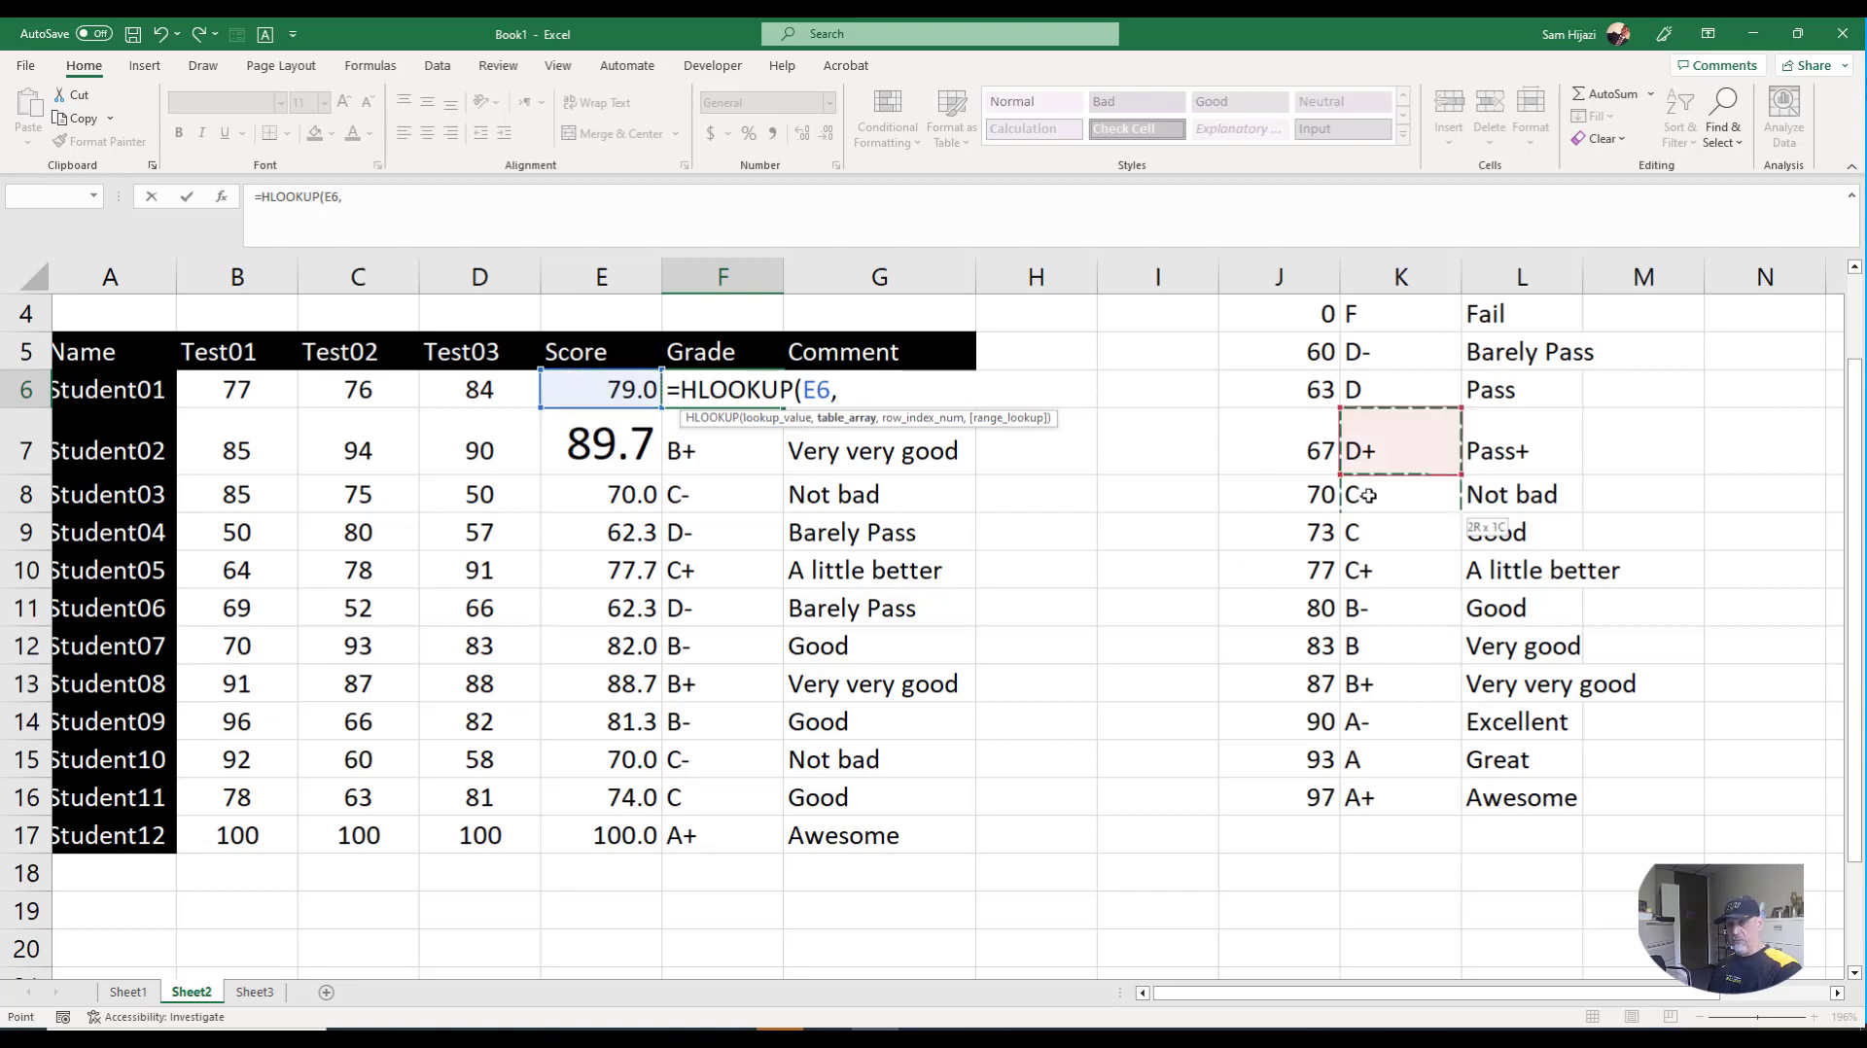
{"action": "key", "text": "BackSpace"}
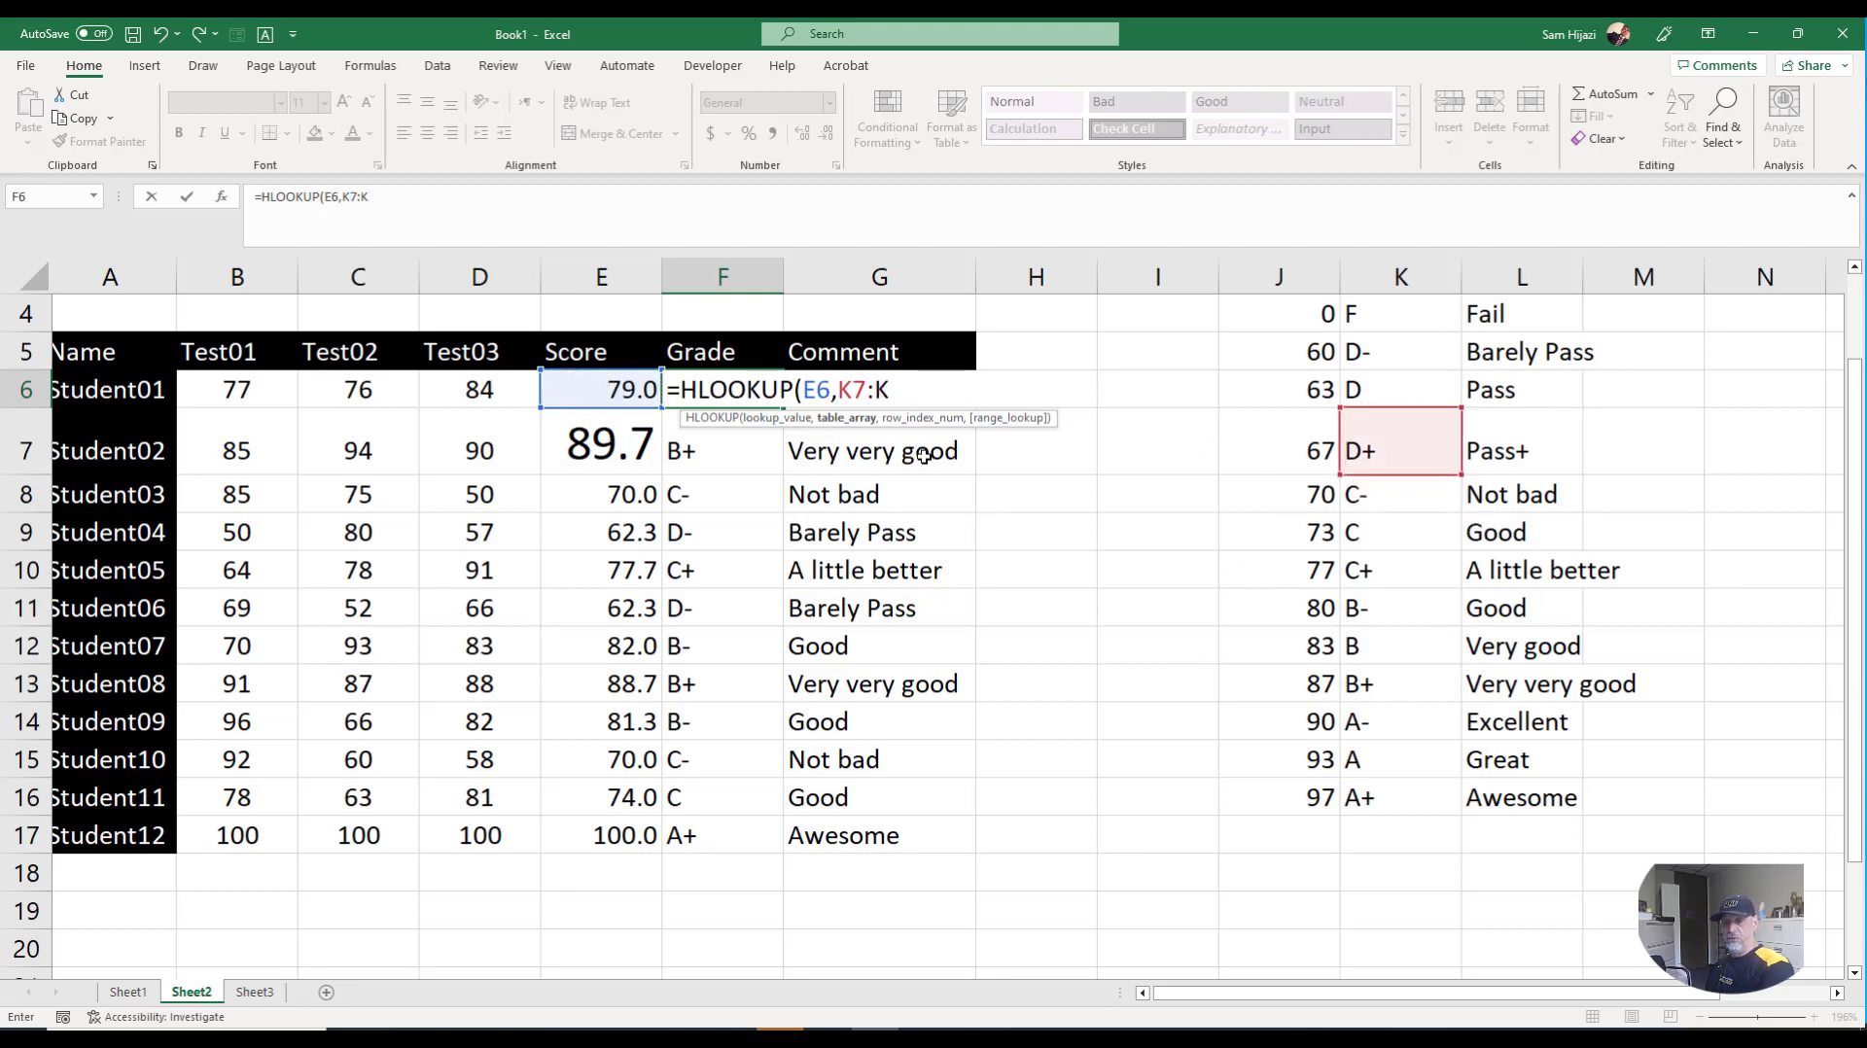
{"action": "key", "text": "BackSpace"}
{"action": "key", "text": "BackSpace"}
{"action": "key", "text": "BackSpace"}
{"action": "key", "text": "BackSpace"}
- Use the transposed grading scale D22:Q24 as the HLOOKUP table array, locked with absolute references
{"action": "scroll", "coordinate": [1020, 579], "scroll_direction": "down", "scroll_amount": 3}
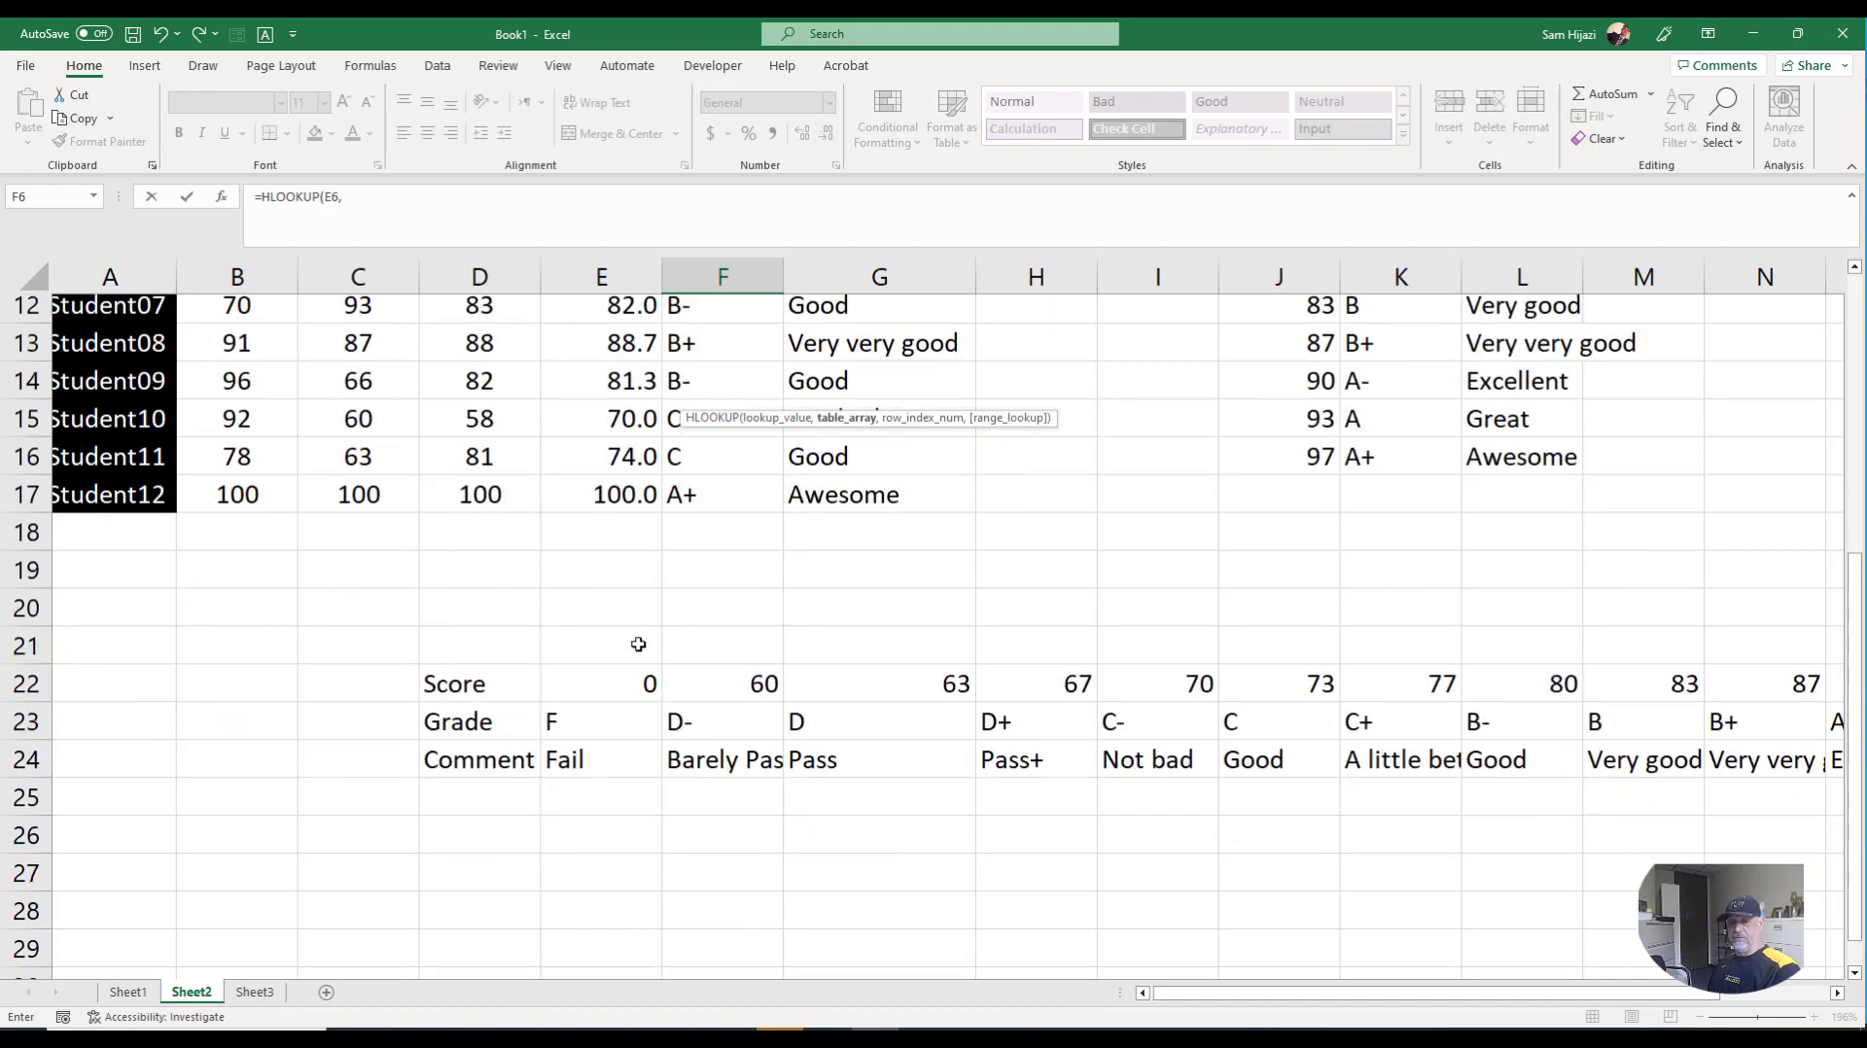
{"action": "left_click_drag", "start_coordinate": [502, 685], "coordinate": [1221, 768]}
{"action": "scroll", "coordinate": [797, 537], "scroll_direction": "up", "scroll_amount": 1}
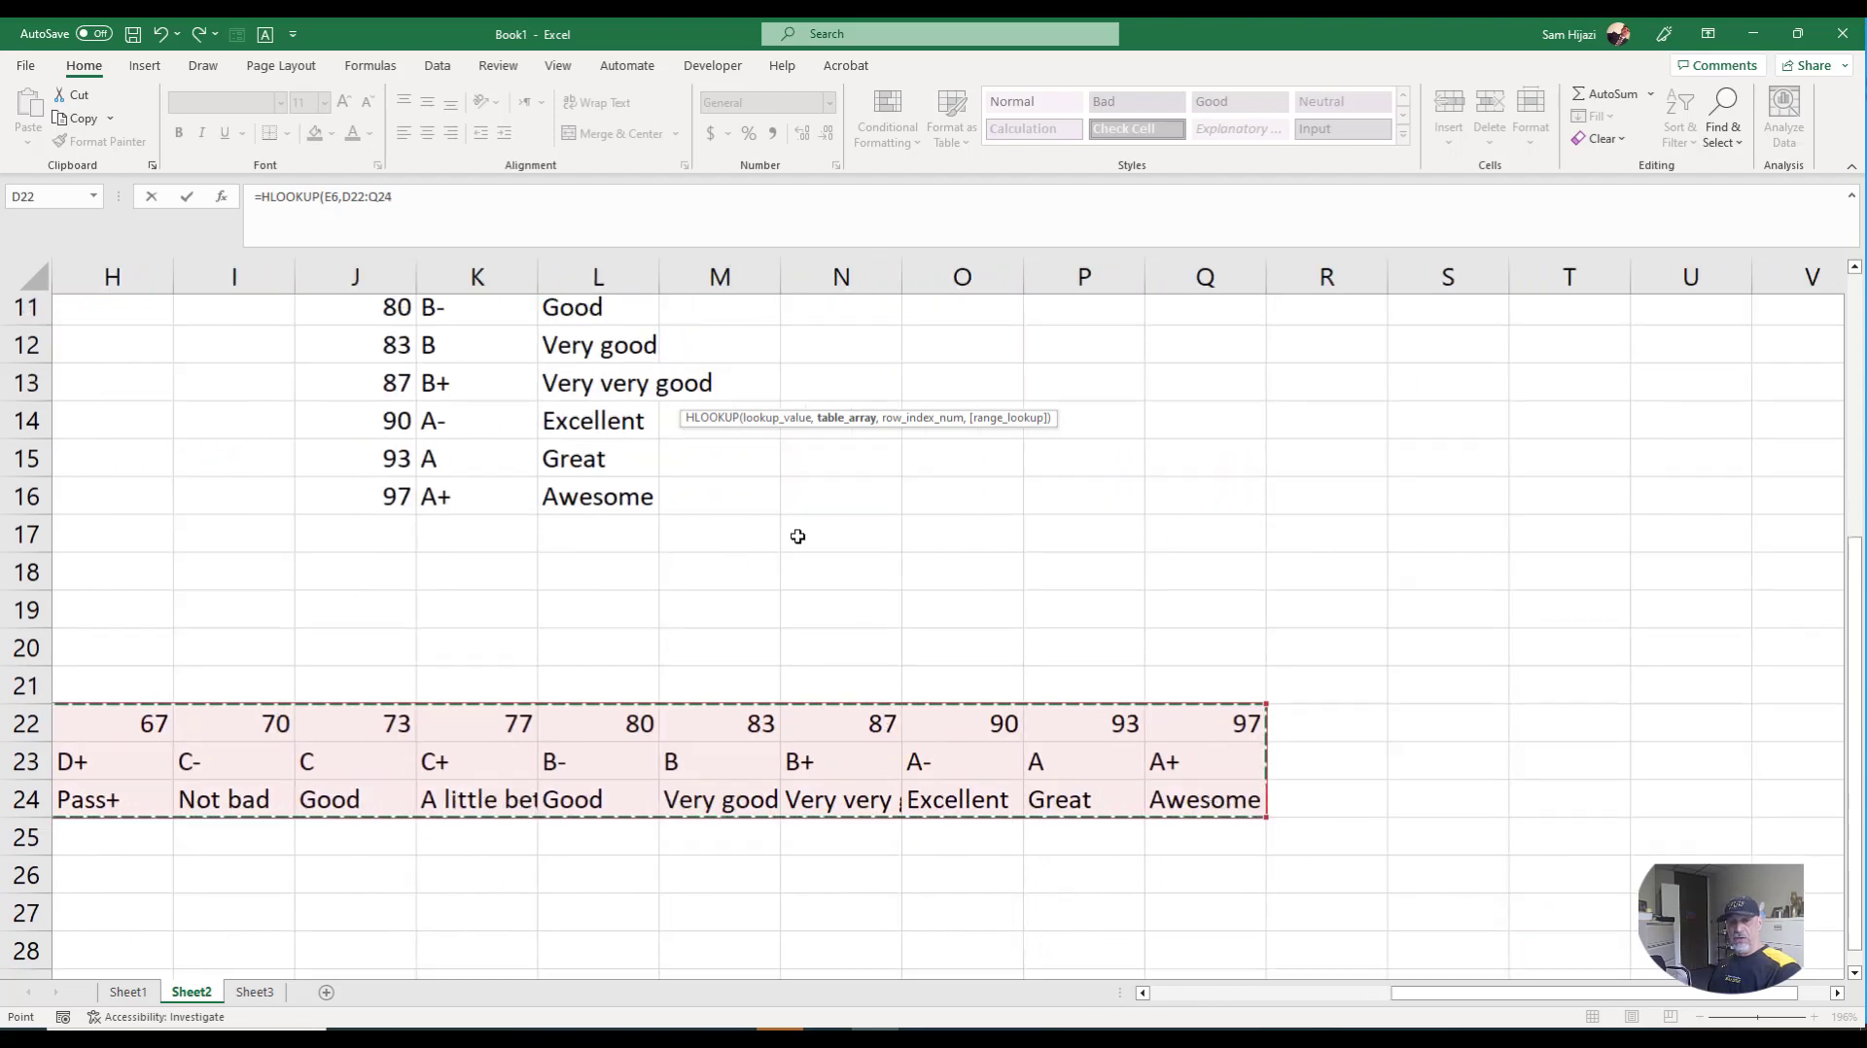
{"action": "scroll", "coordinate": [797, 537], "scroll_direction": "up", "scroll_amount": 3}
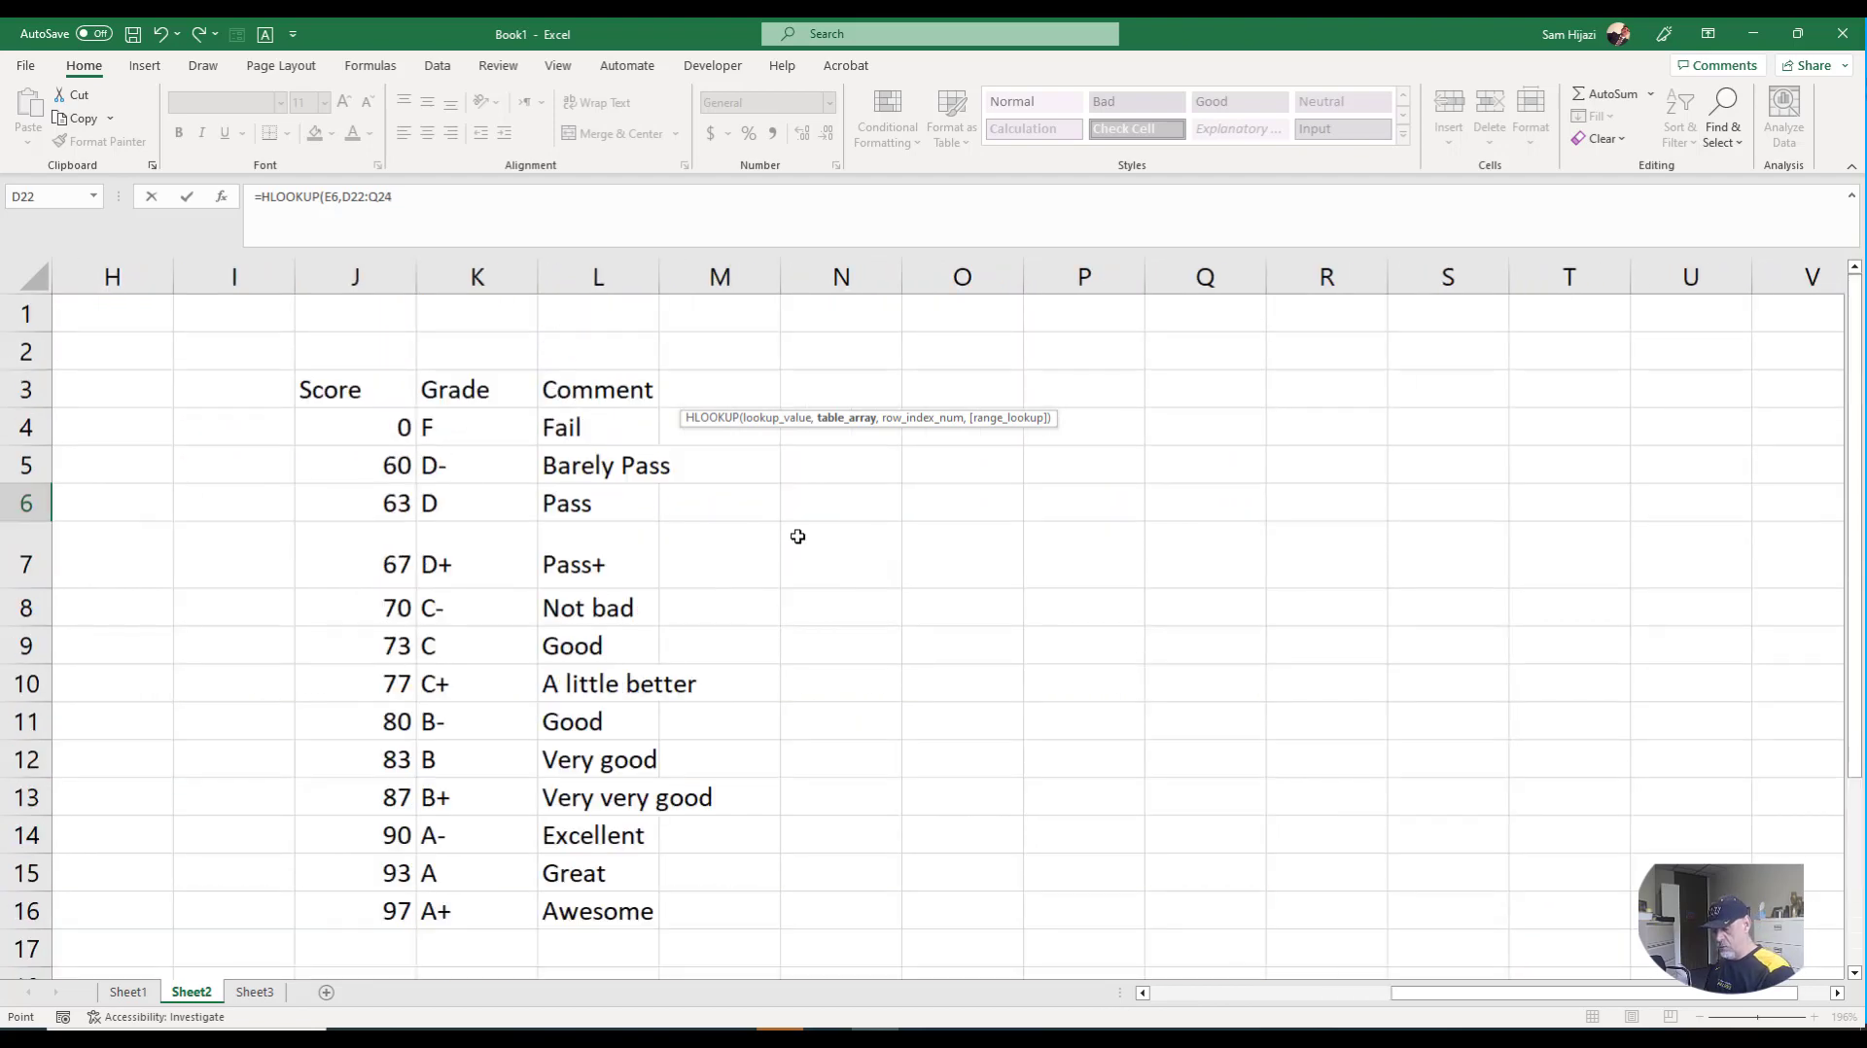
{"action": "key", "text": "F4"}
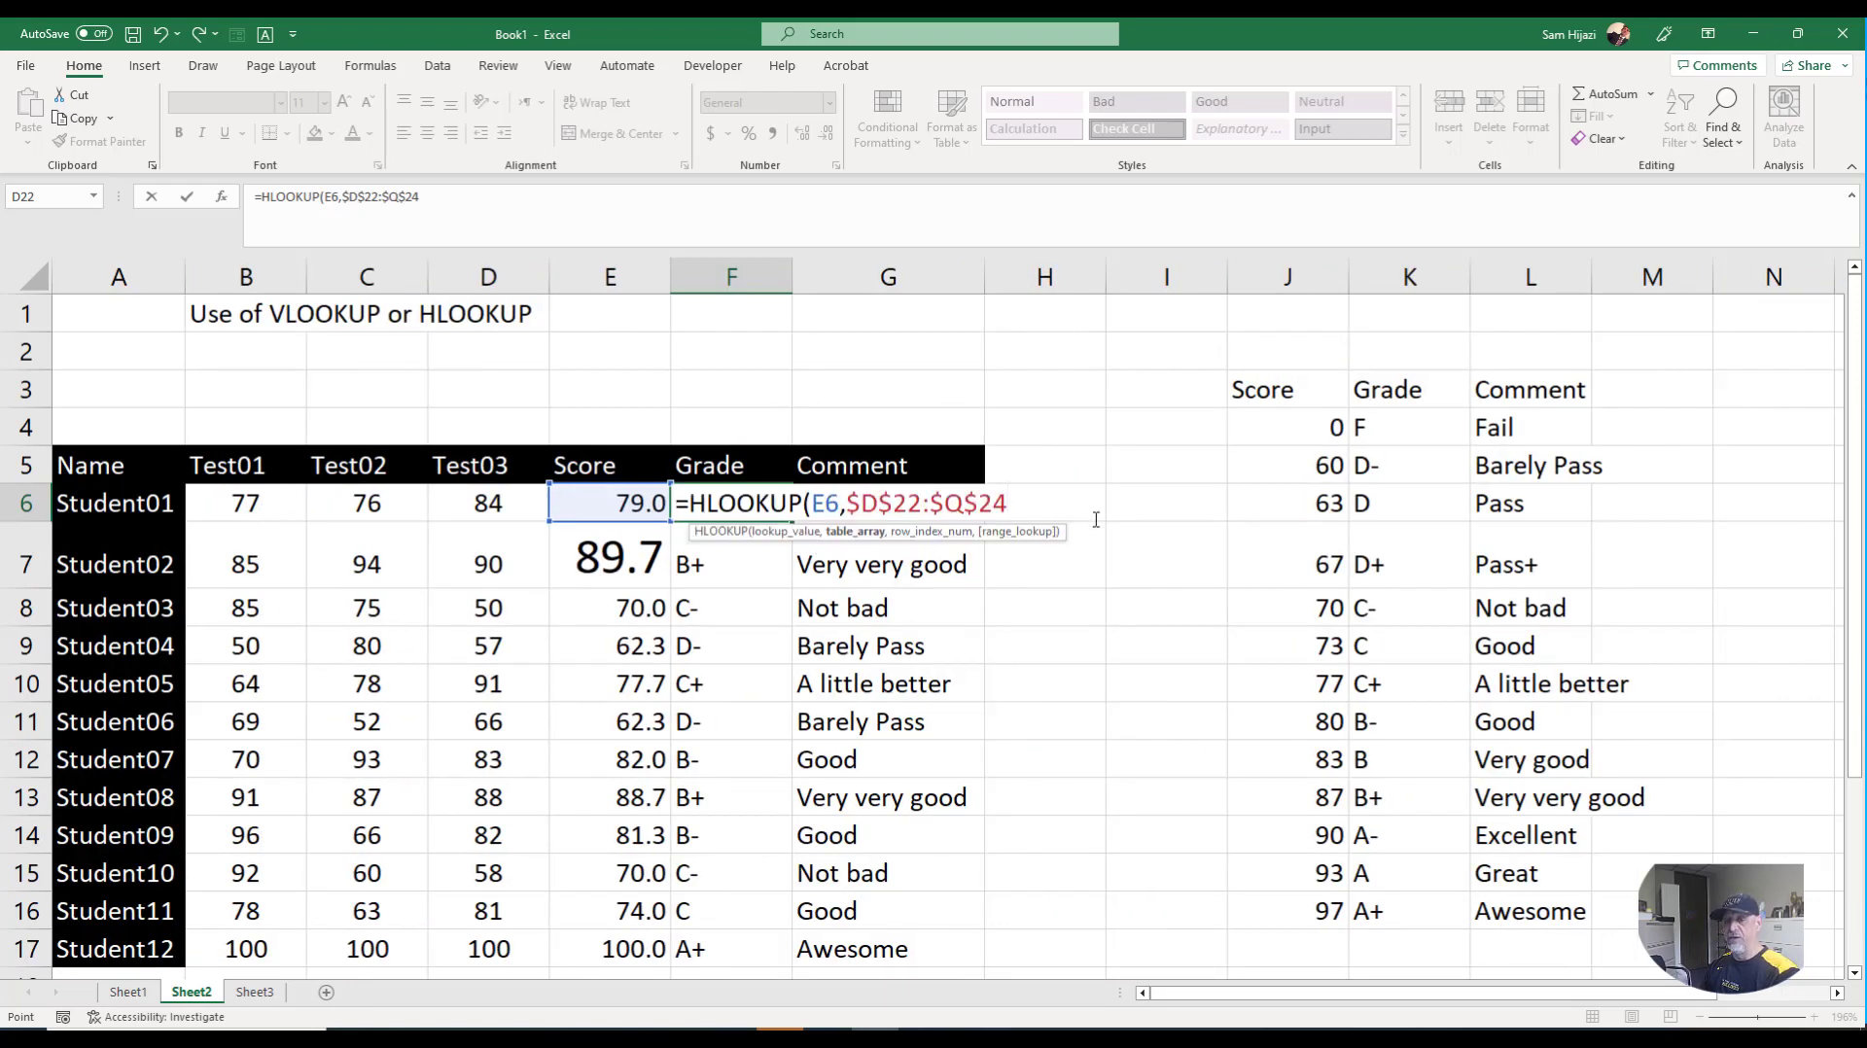
- Complete F6's HLOOKUP formula with row index 2 and TRUE for an approximate match
{"action": "type", "text": ","}
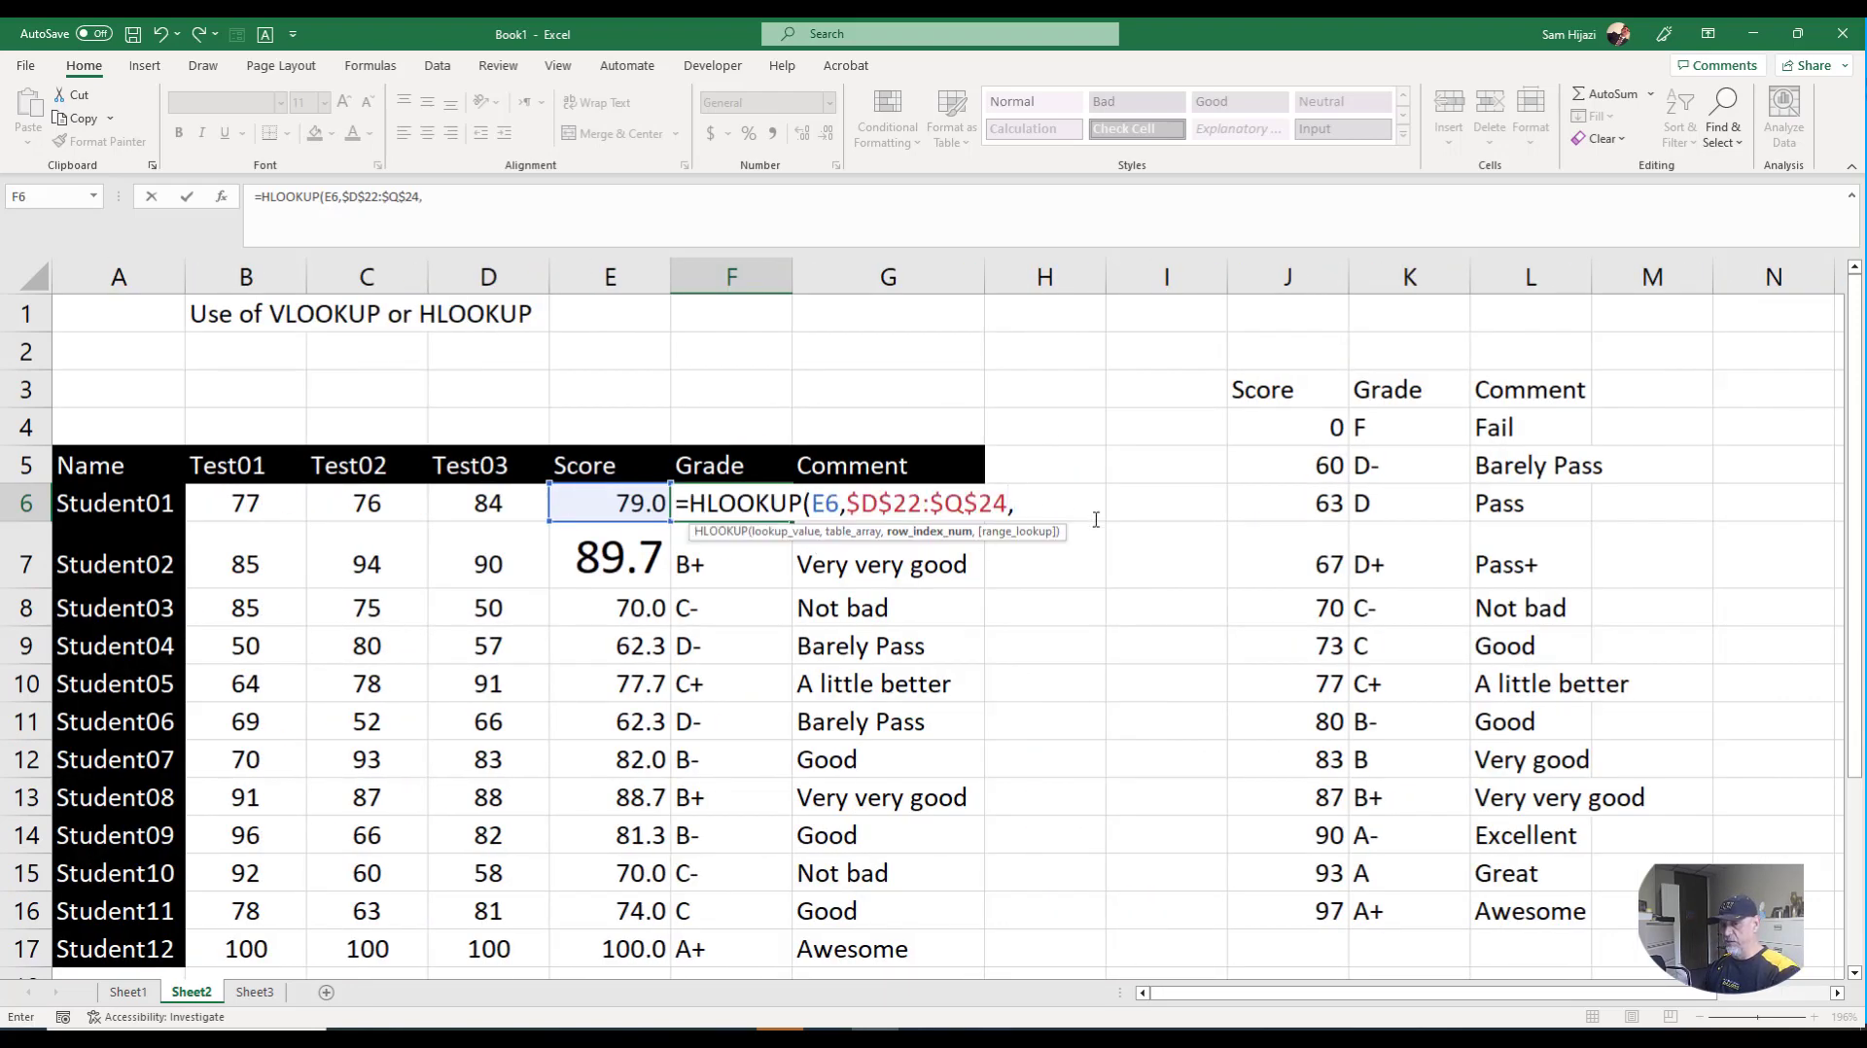
{"action": "type", "text": "2,"}
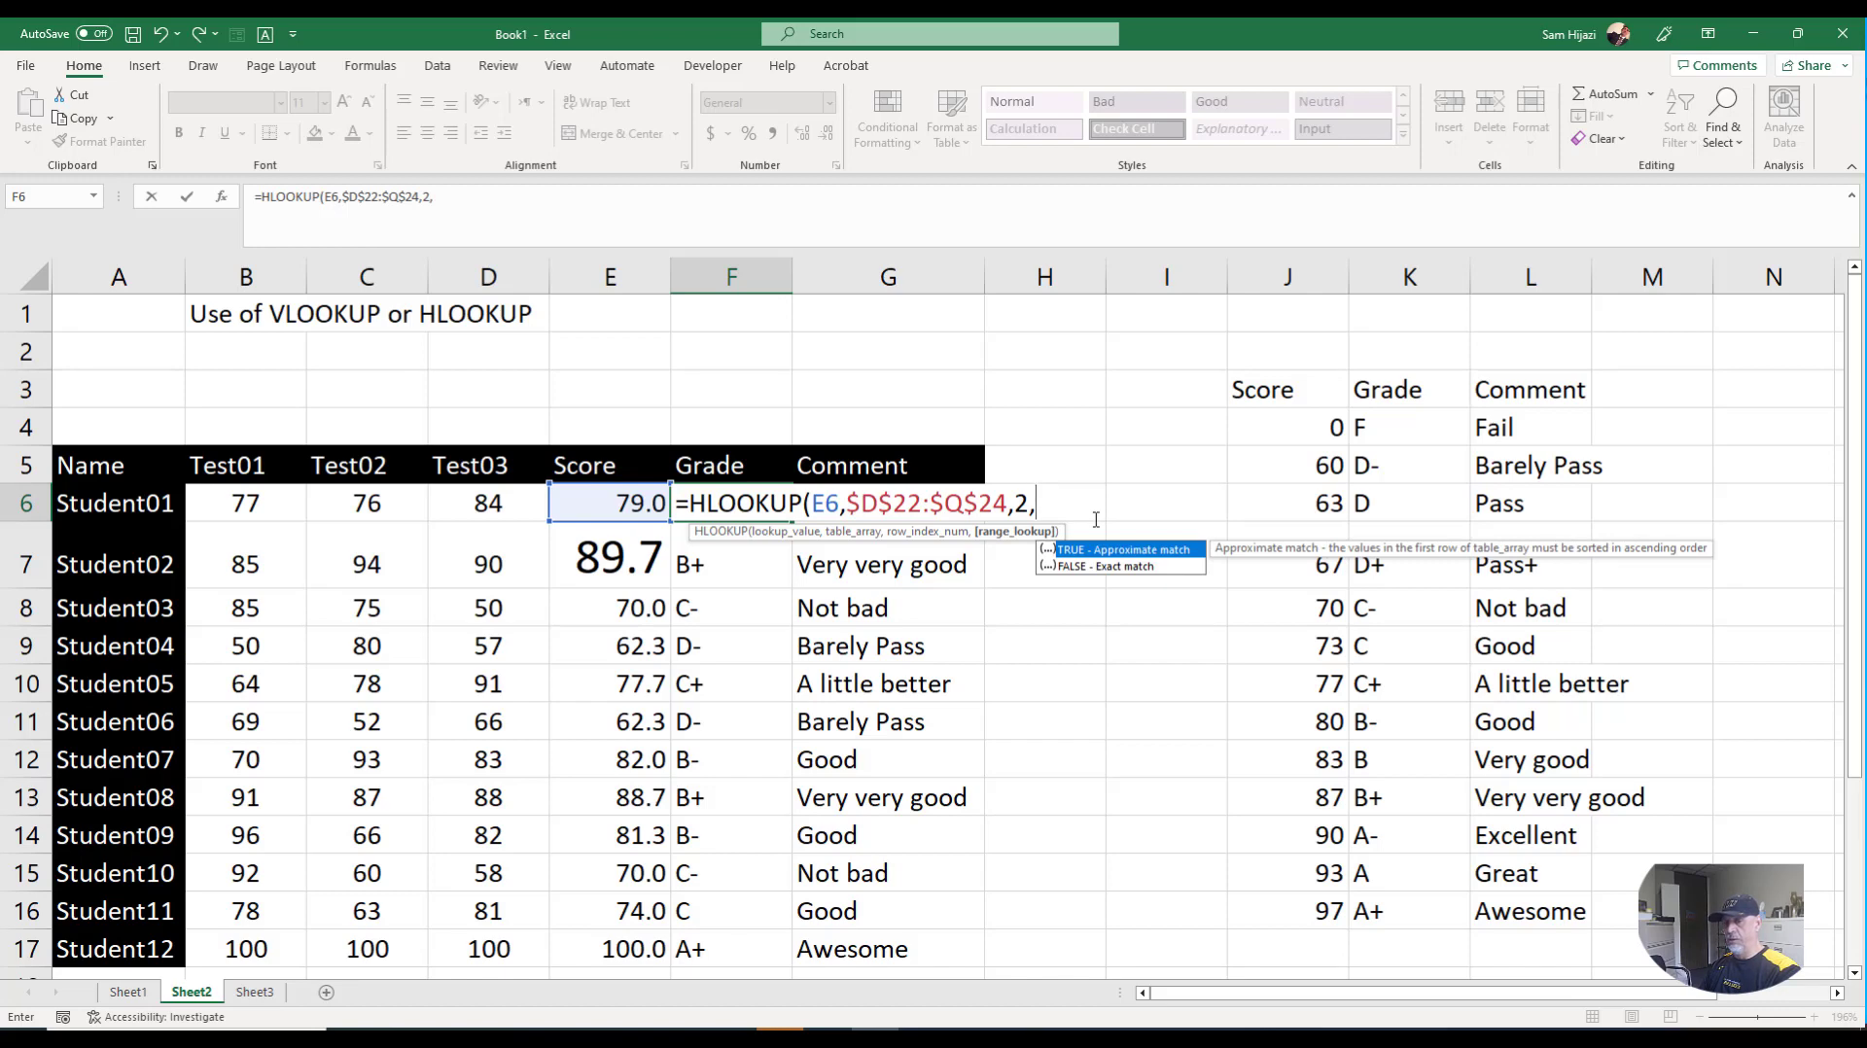
{"action": "key", "text": "Tab"}
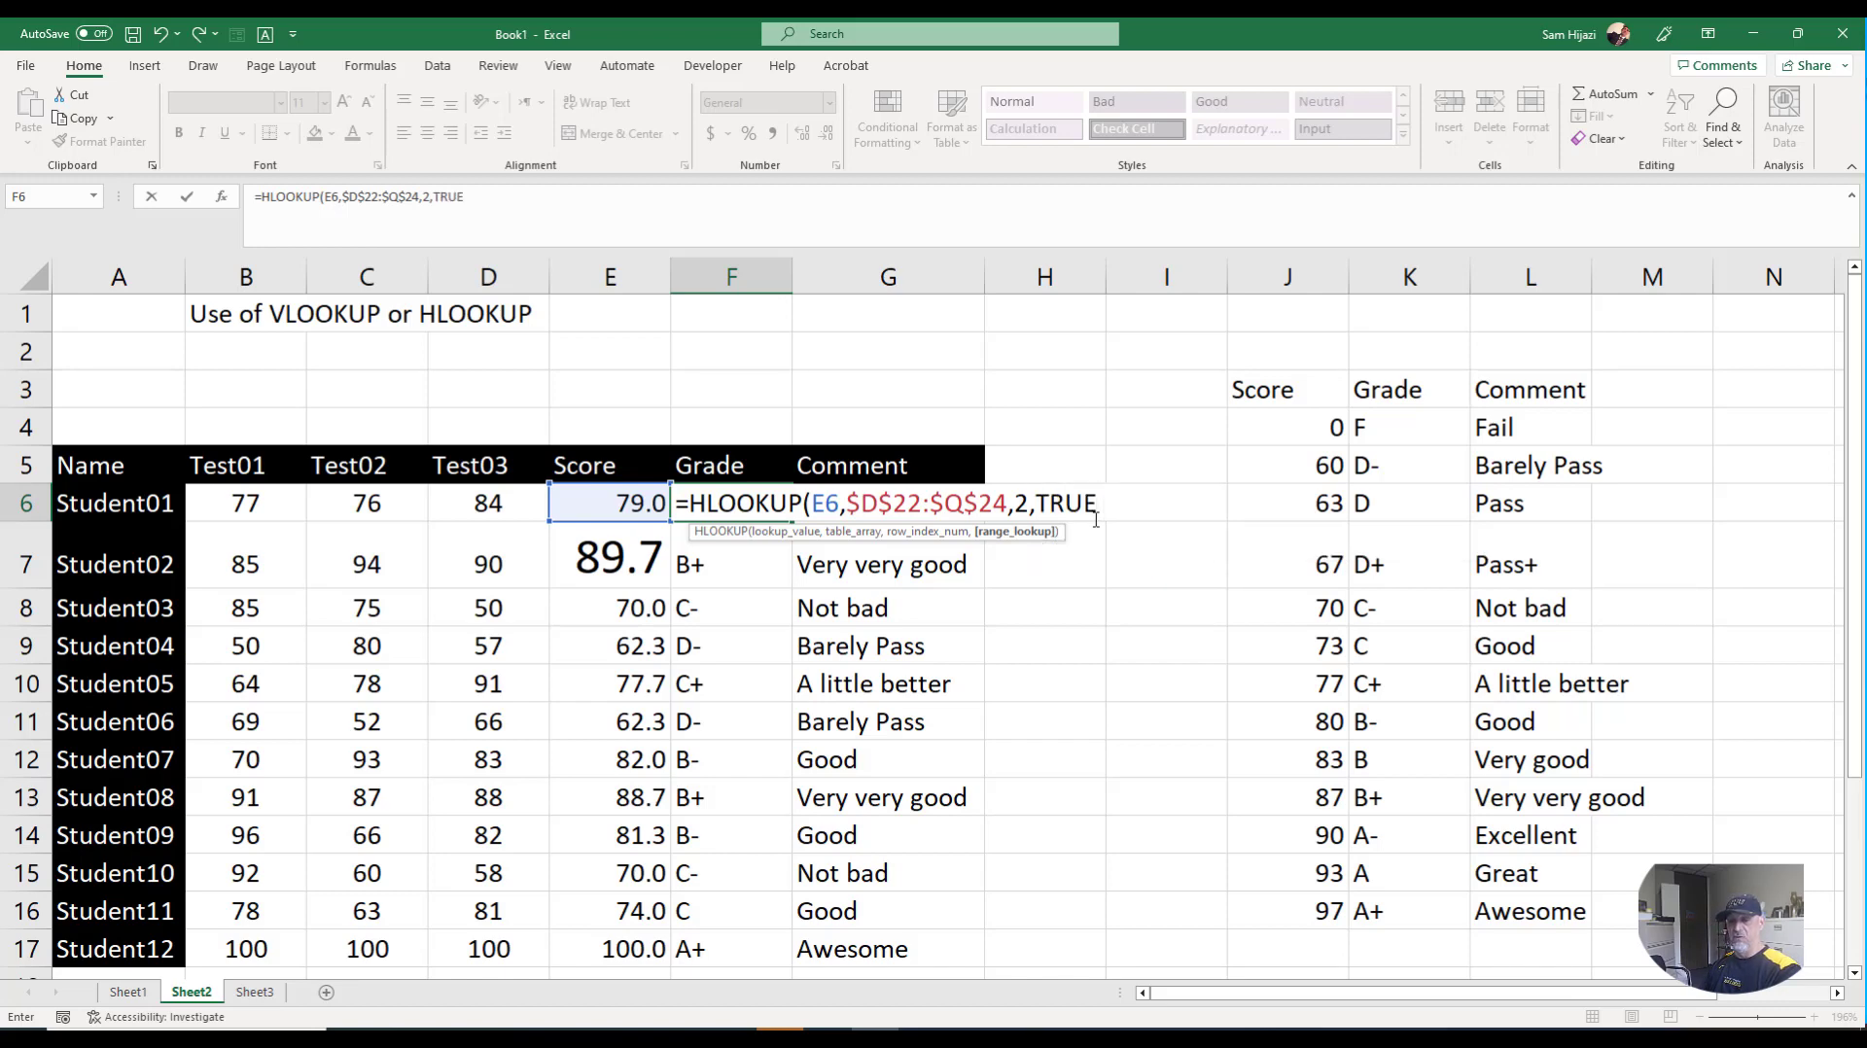
{"action": "type", "text": ")"}
{"action": "key", "text": "Return"}
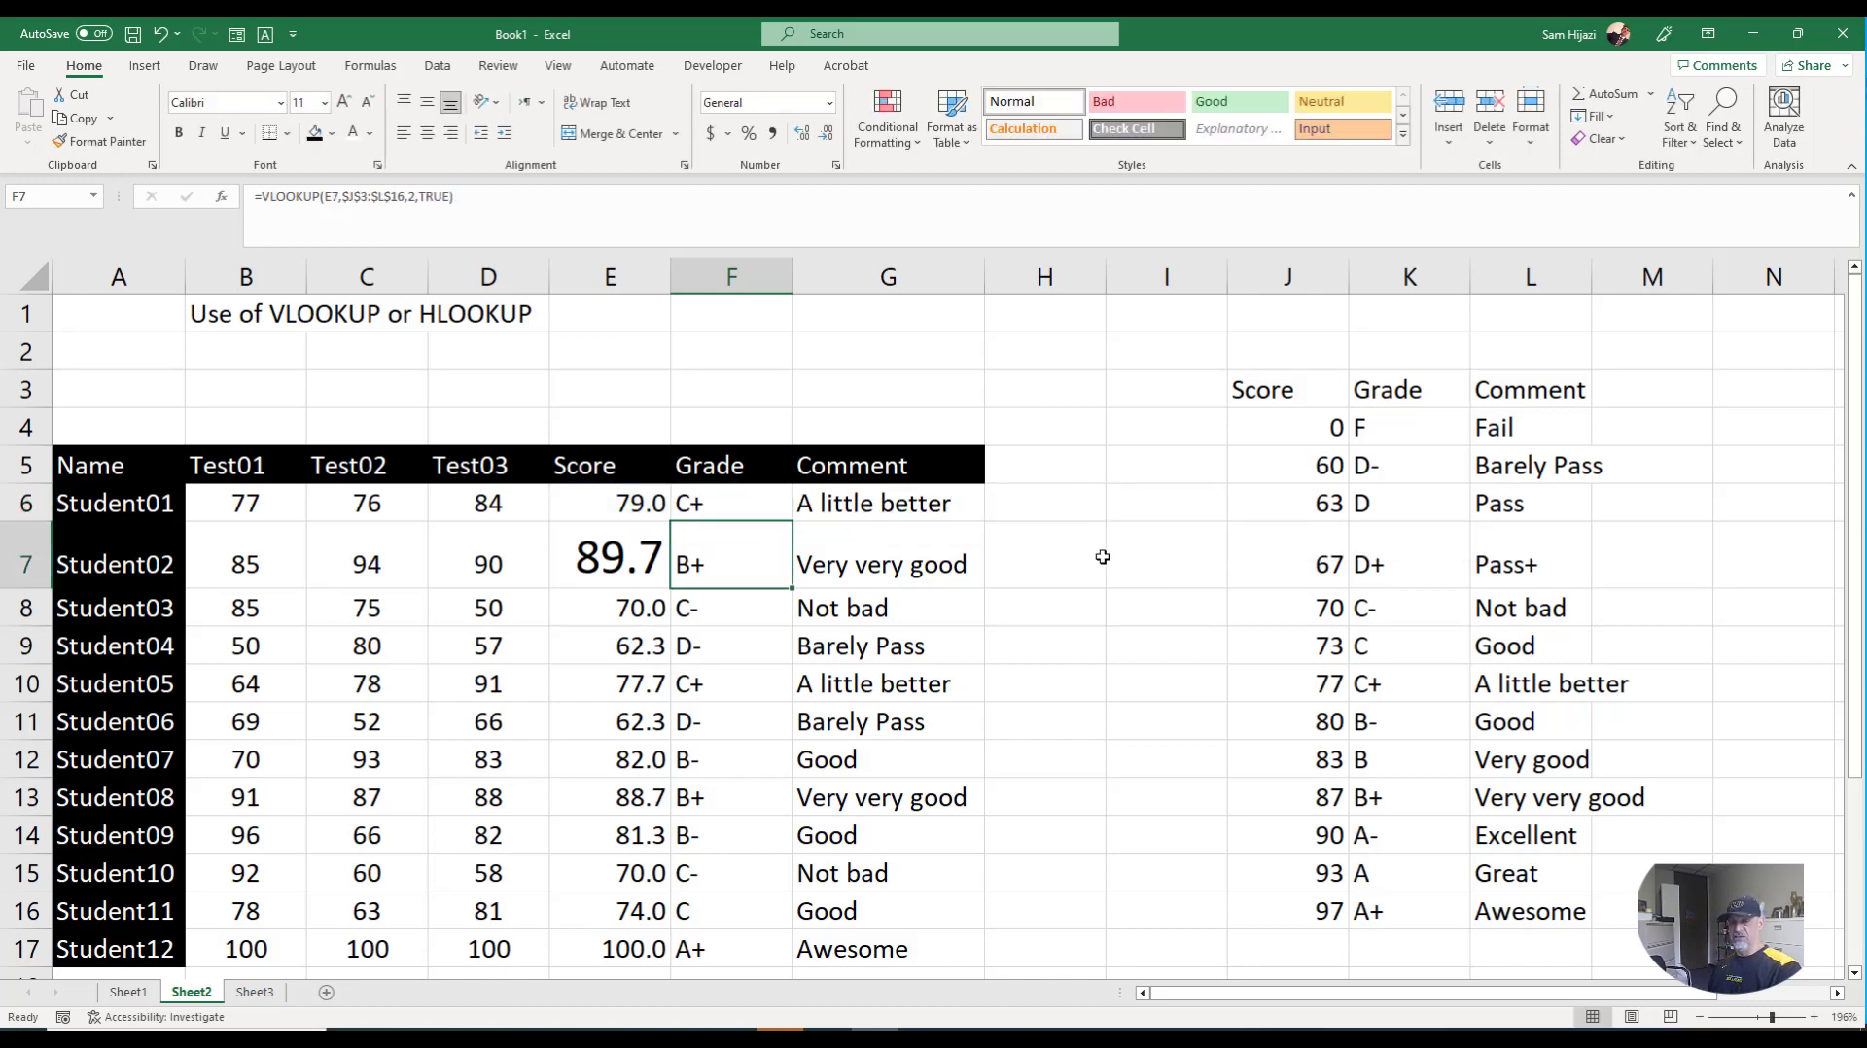
- Fill F6's HLOOKUP grade formula down through F17 for all the students
{"action": "left_click", "coordinate": [731, 508]}
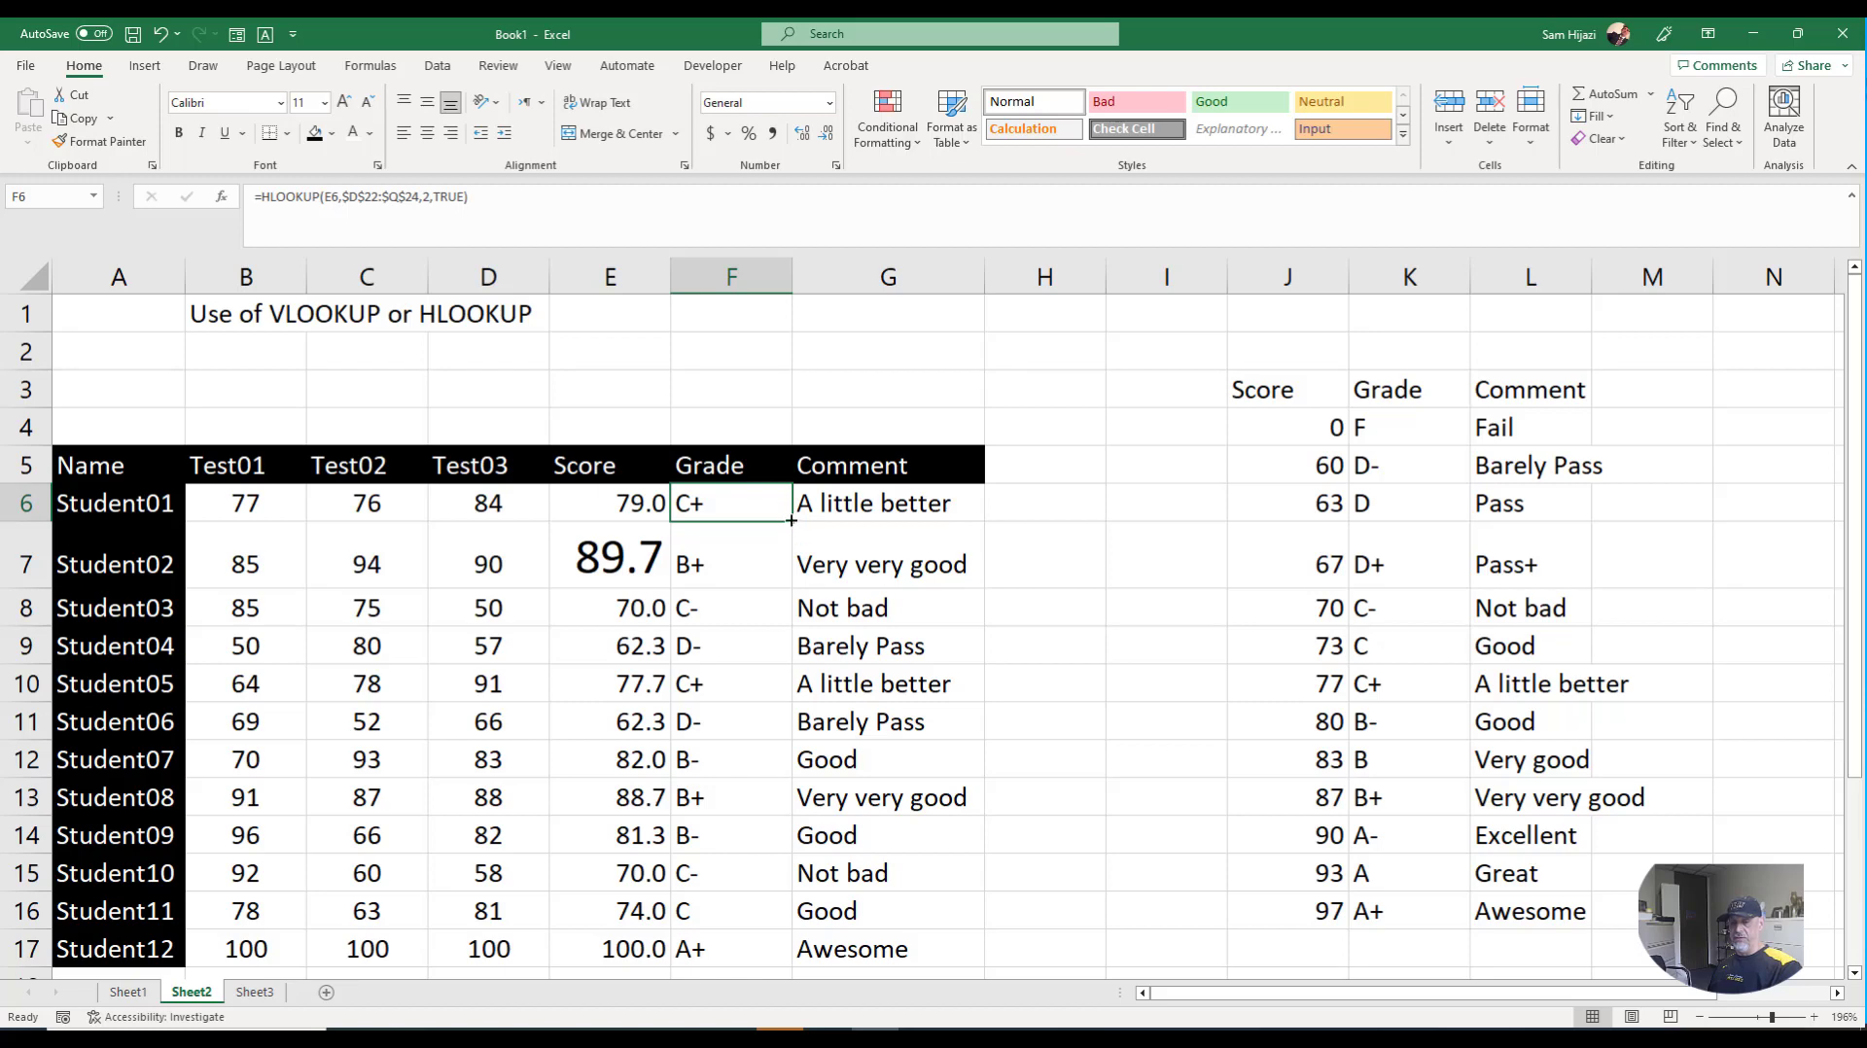
{"action": "mouse_move", "coordinate": [792, 522]}
{"action": "left_mouse_down"}
{"action": "mouse_move", "coordinate": [744, 968]}
{"action": "mouse_move", "coordinate": [735, 881]}
{"action": "left_mouse_up"}
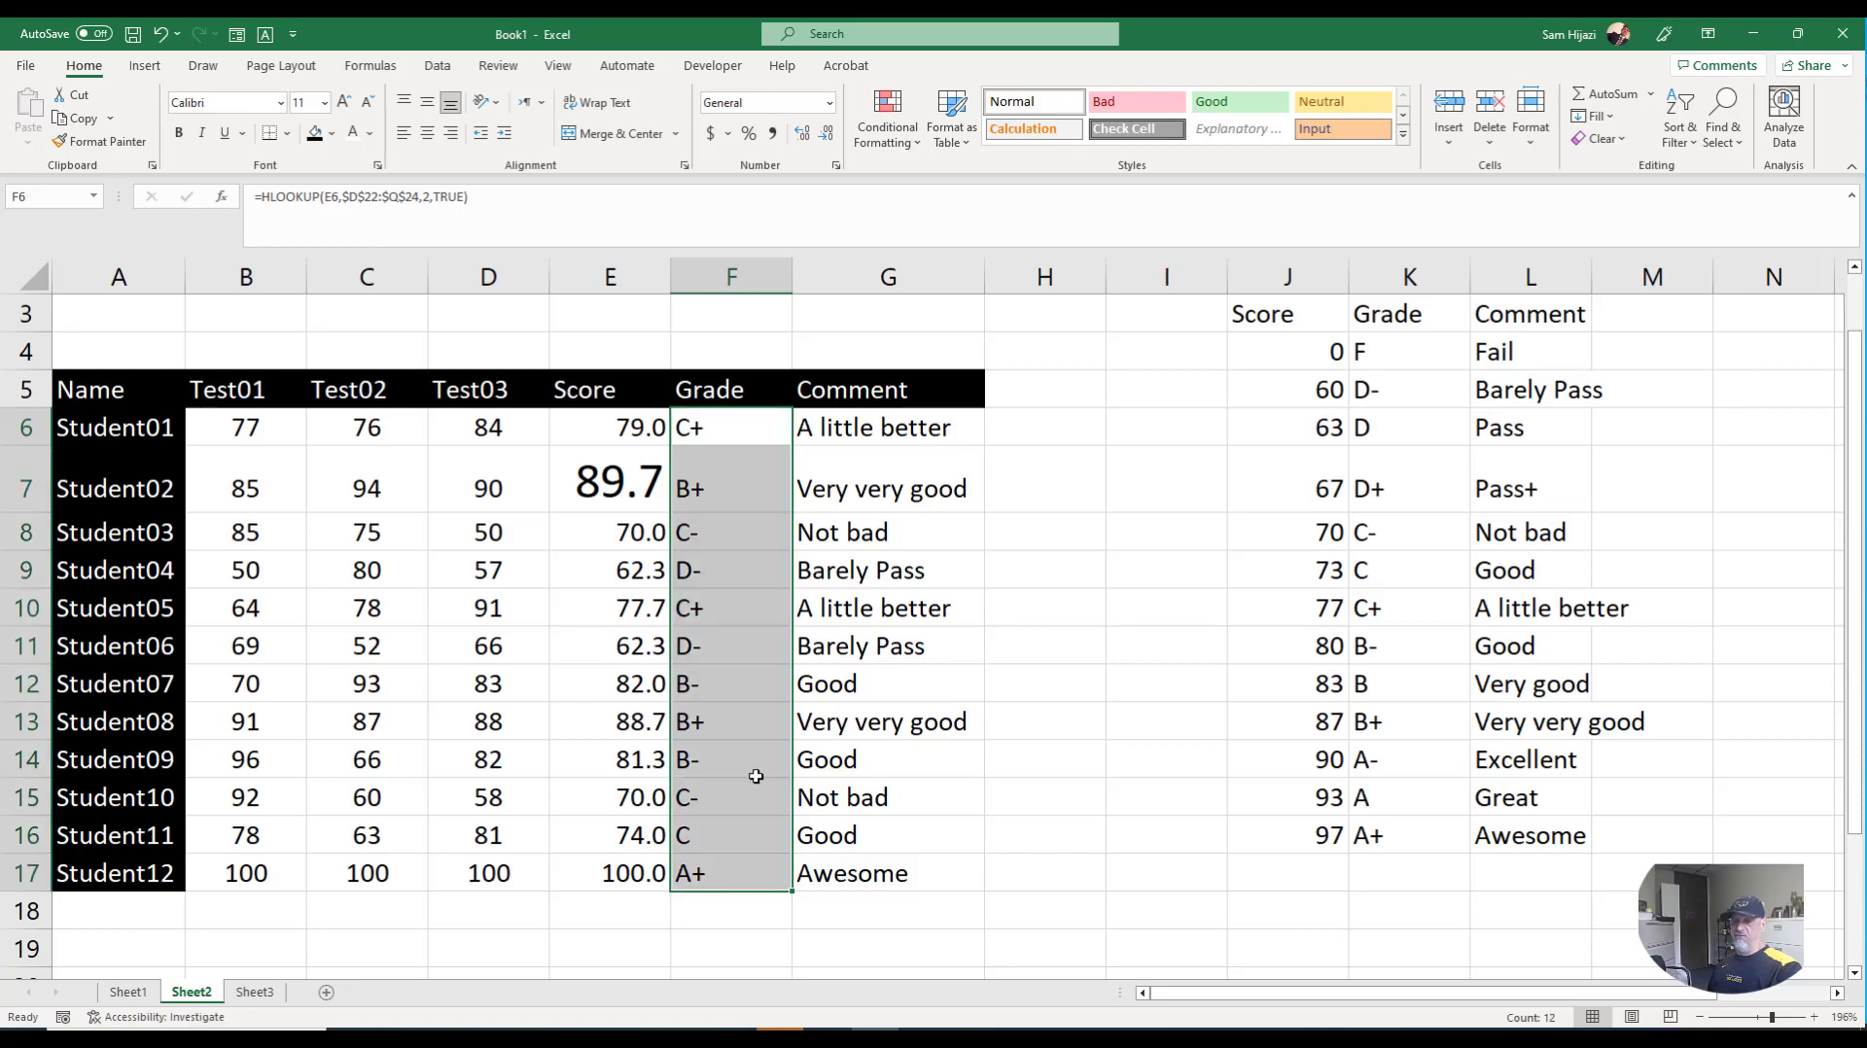